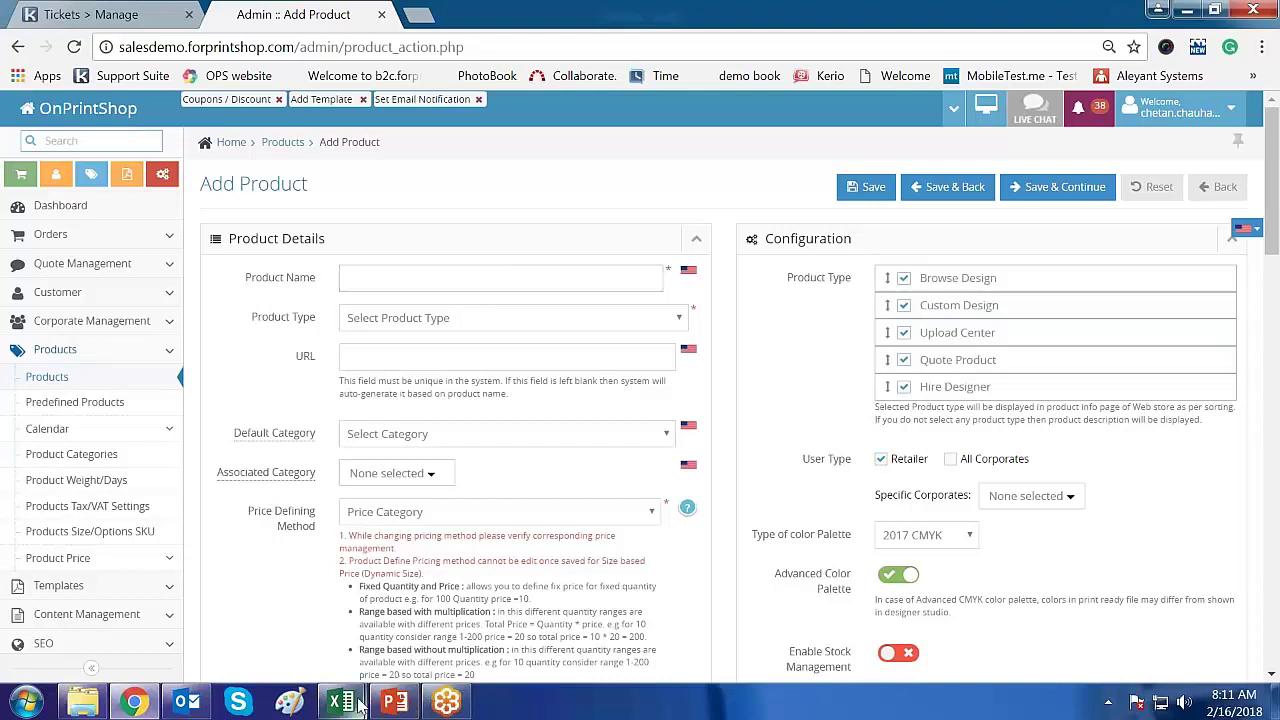
Switch to the Training workbook in Excel and examine the range pricing methods with and without multiplication and their example products.
{"action": "mouse_move", "coordinate": [341, 702]}
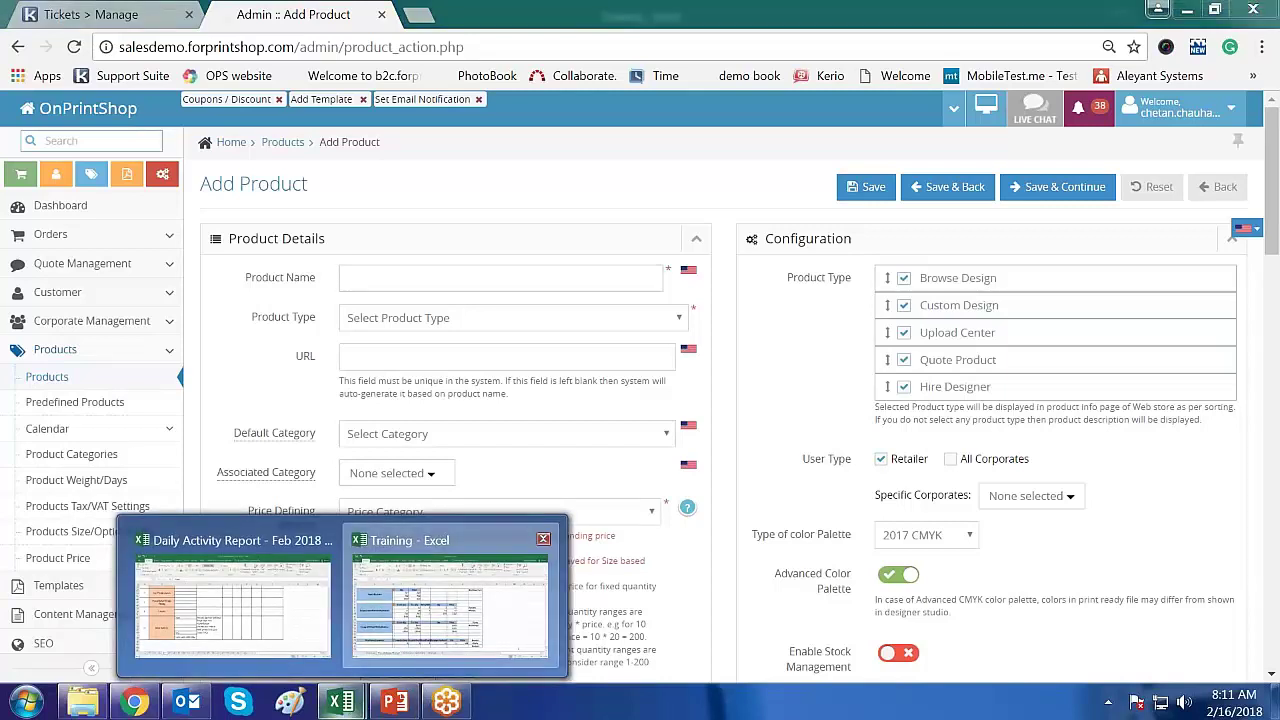
{"action": "left_click", "coordinate": [497, 607]}
{"action": "left_click", "coordinate": [122, 364]}
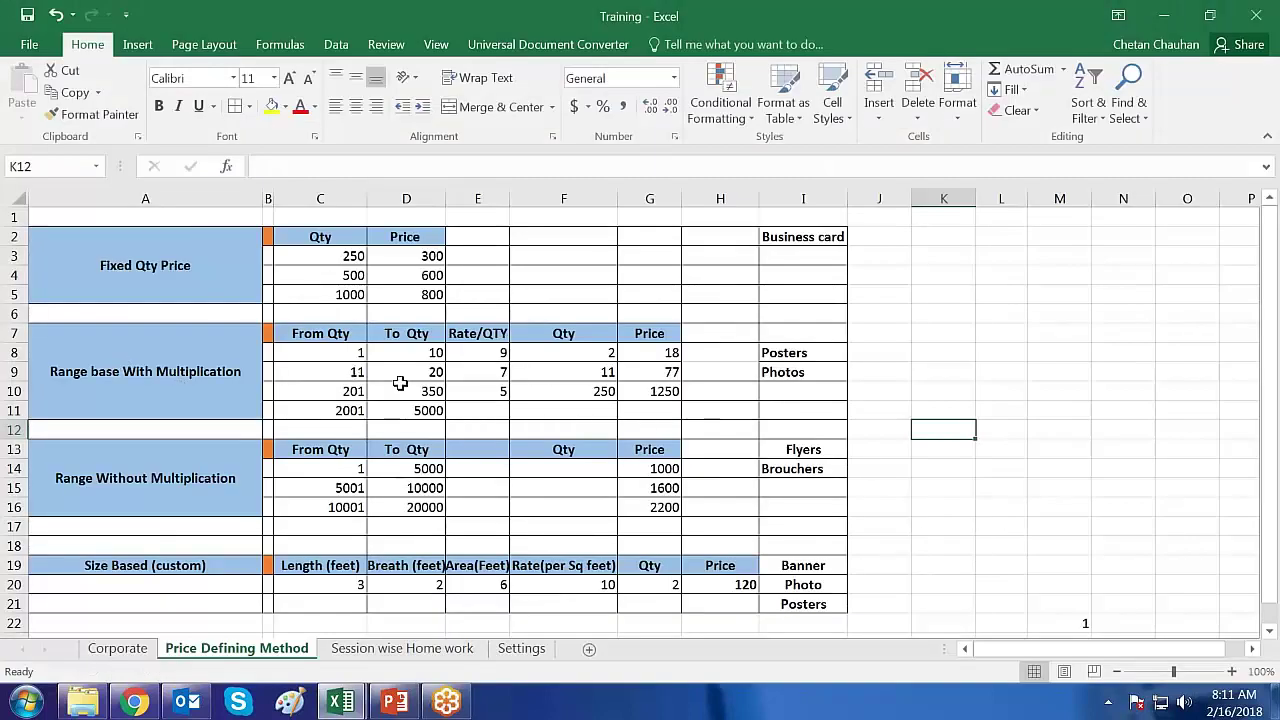
{"action": "left_click", "coordinate": [803, 354]}
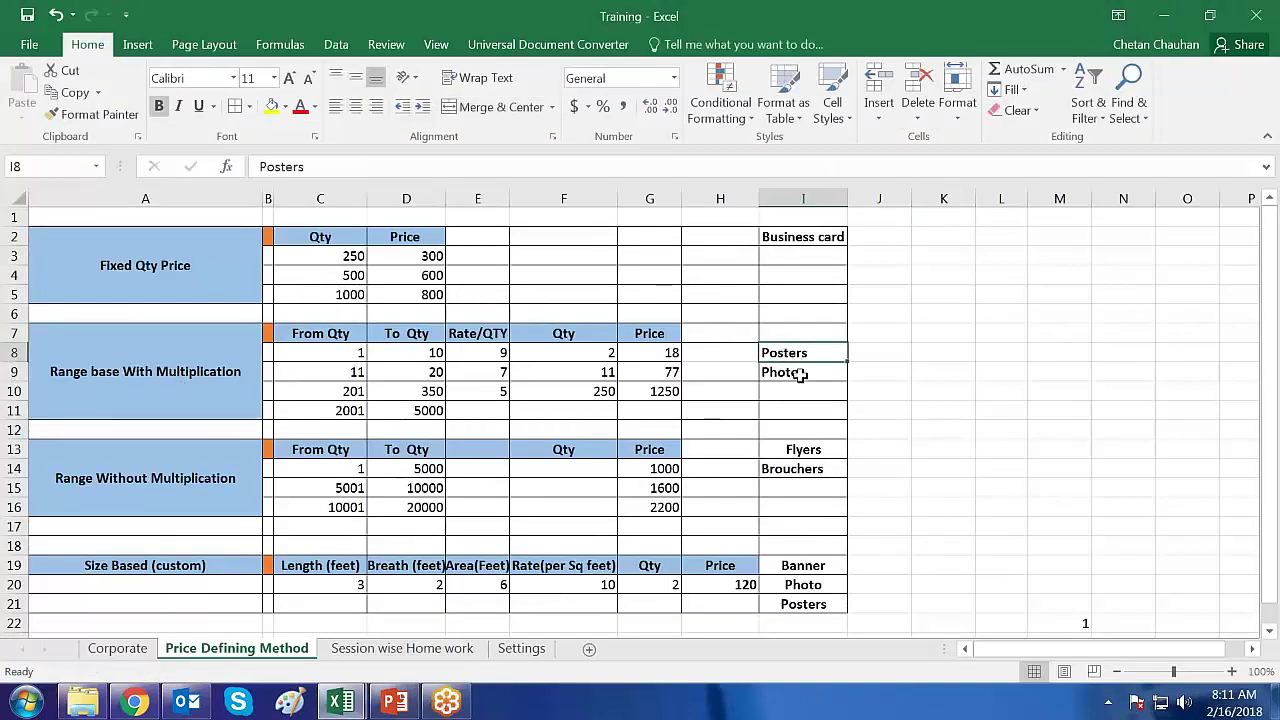
{"action": "left_click", "coordinate": [803, 371]}
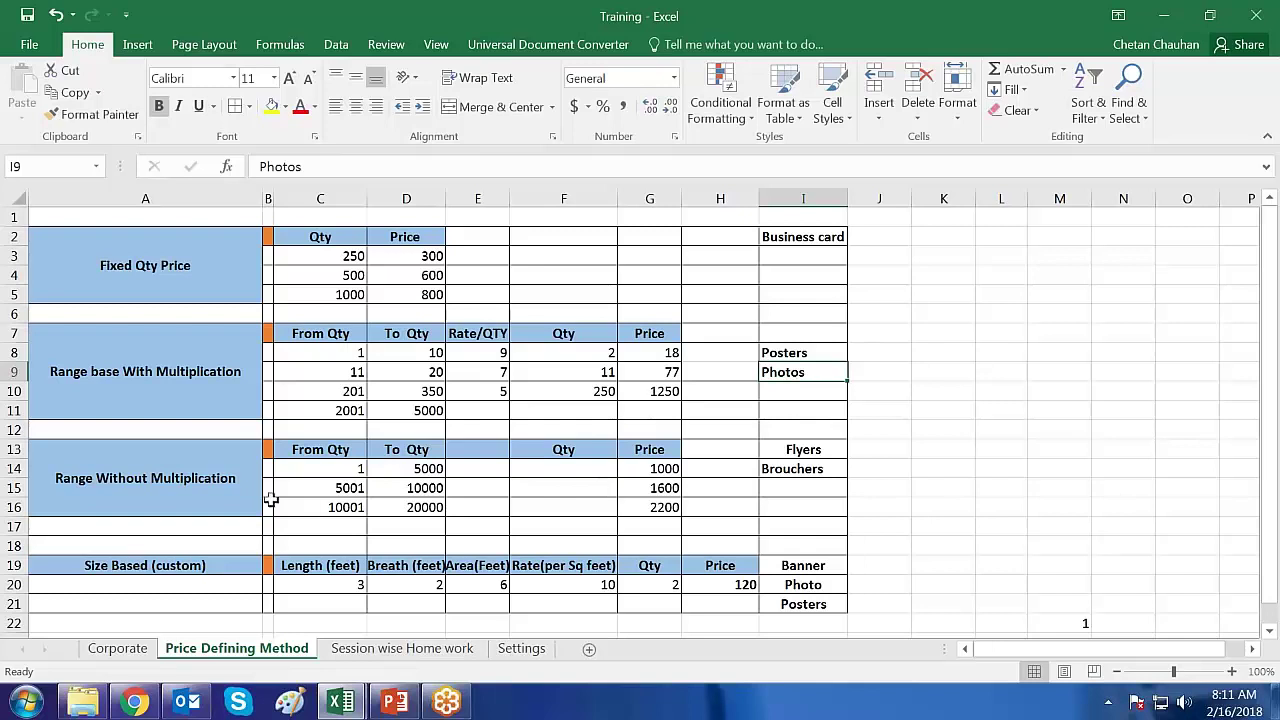
{"action": "left_click", "coordinate": [120, 483]}
{"action": "left_click_drag", "start_coordinate": [120, 483], "coordinate": [122, 483]}
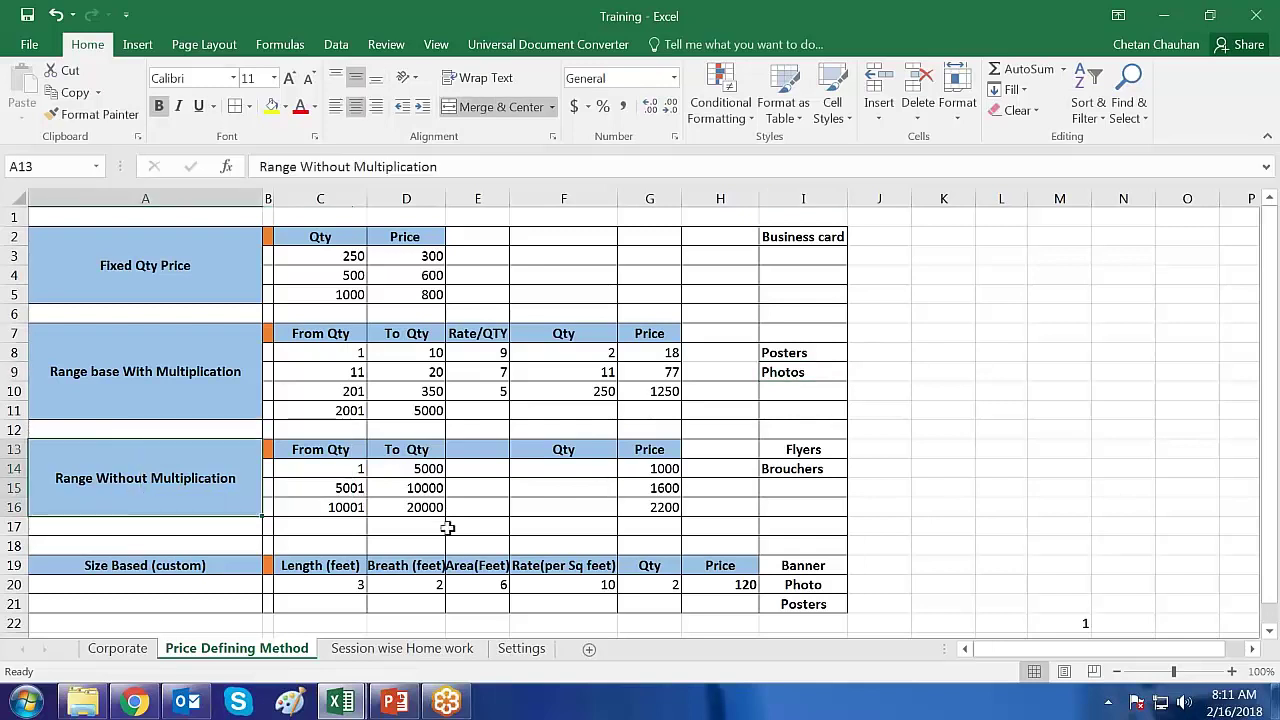
{"action": "left_click", "coordinate": [810, 452]}
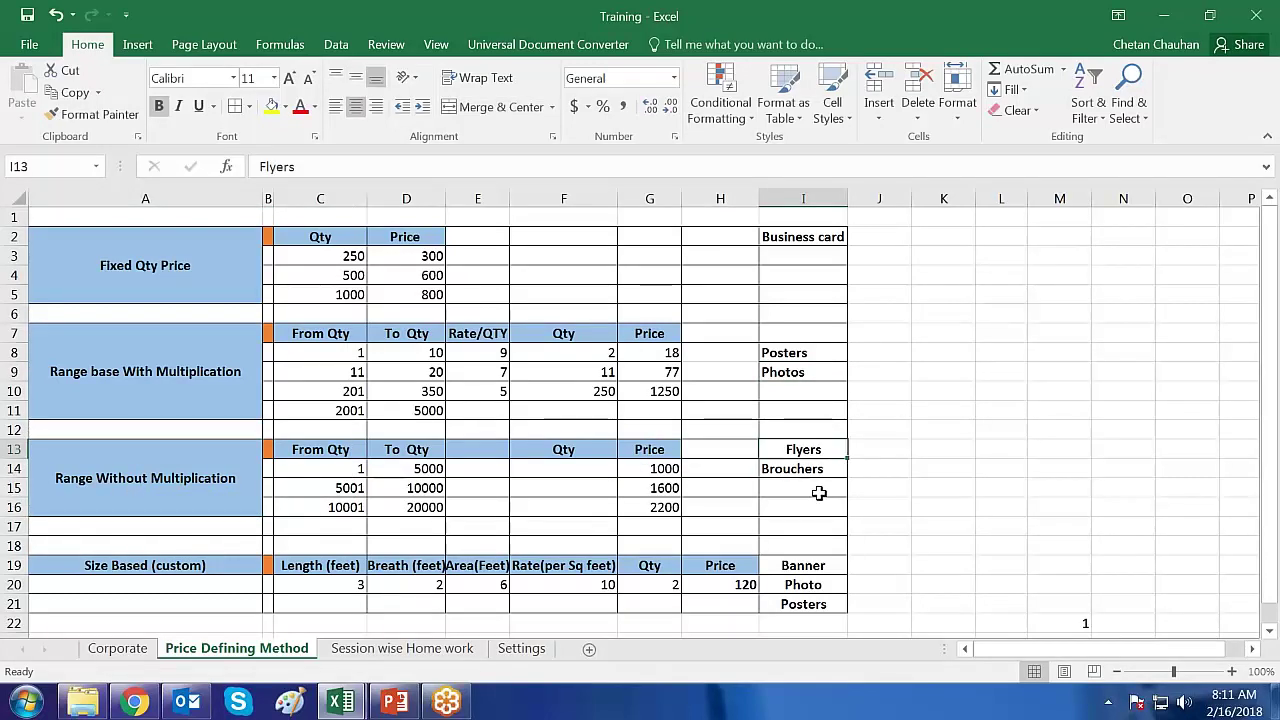
{"action": "left_click", "coordinate": [812, 472]}
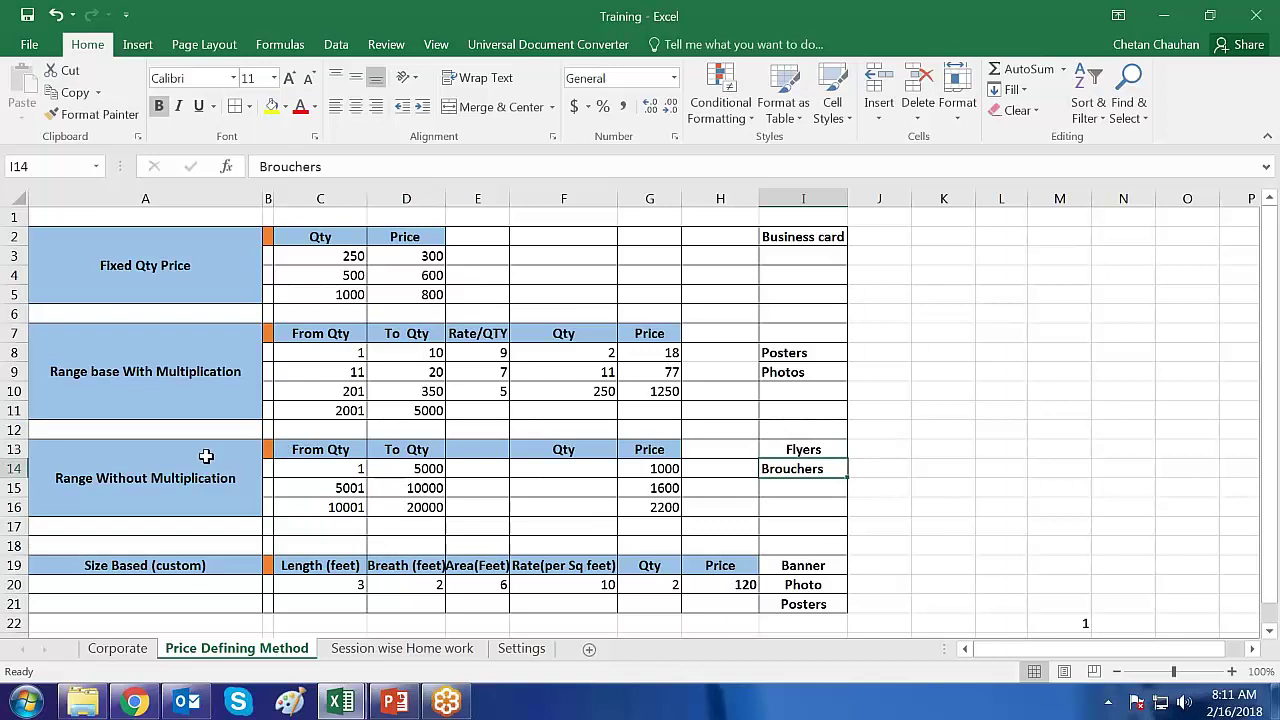
{"action": "left_click", "coordinate": [204, 491]}
{"action": "left_click", "coordinate": [130, 361]}
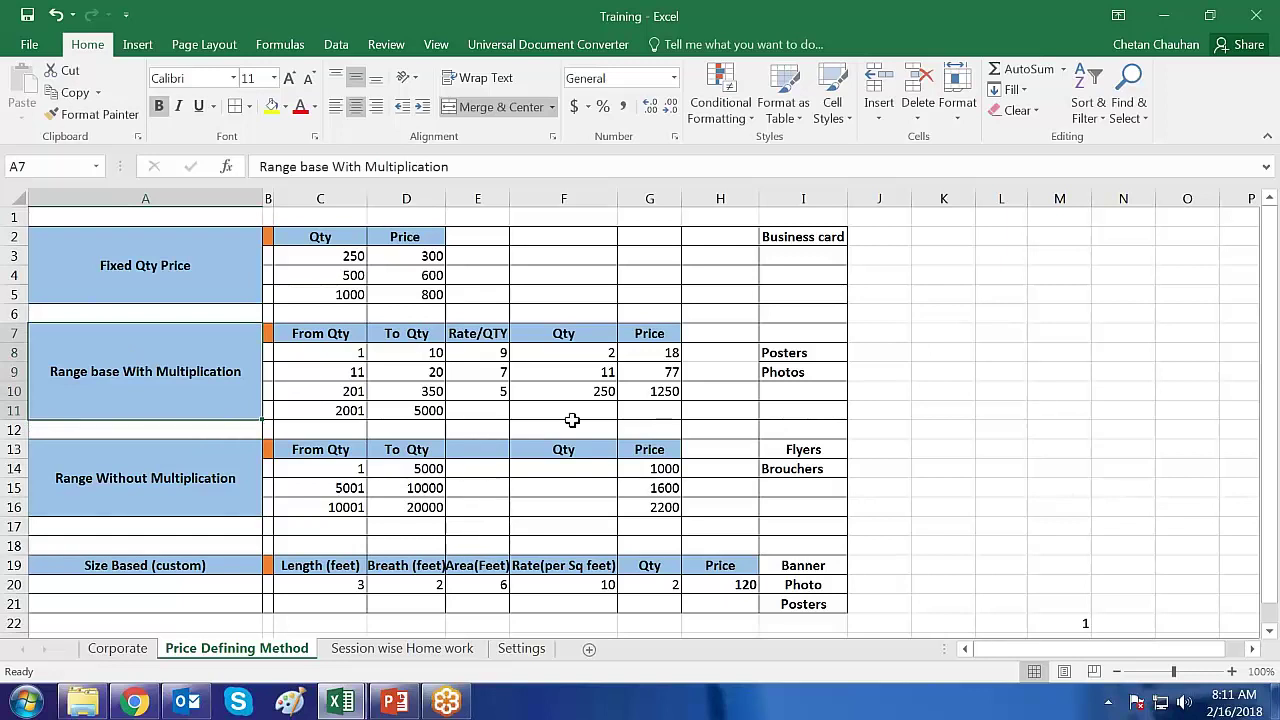
Copy the Flyers and Brouchers entries from I13:I14 to I10:I11, below Photos in the Range base With Multiplication block.
{"action": "left_click_drag", "start_coordinate": [811, 450], "coordinate": [812, 470]}
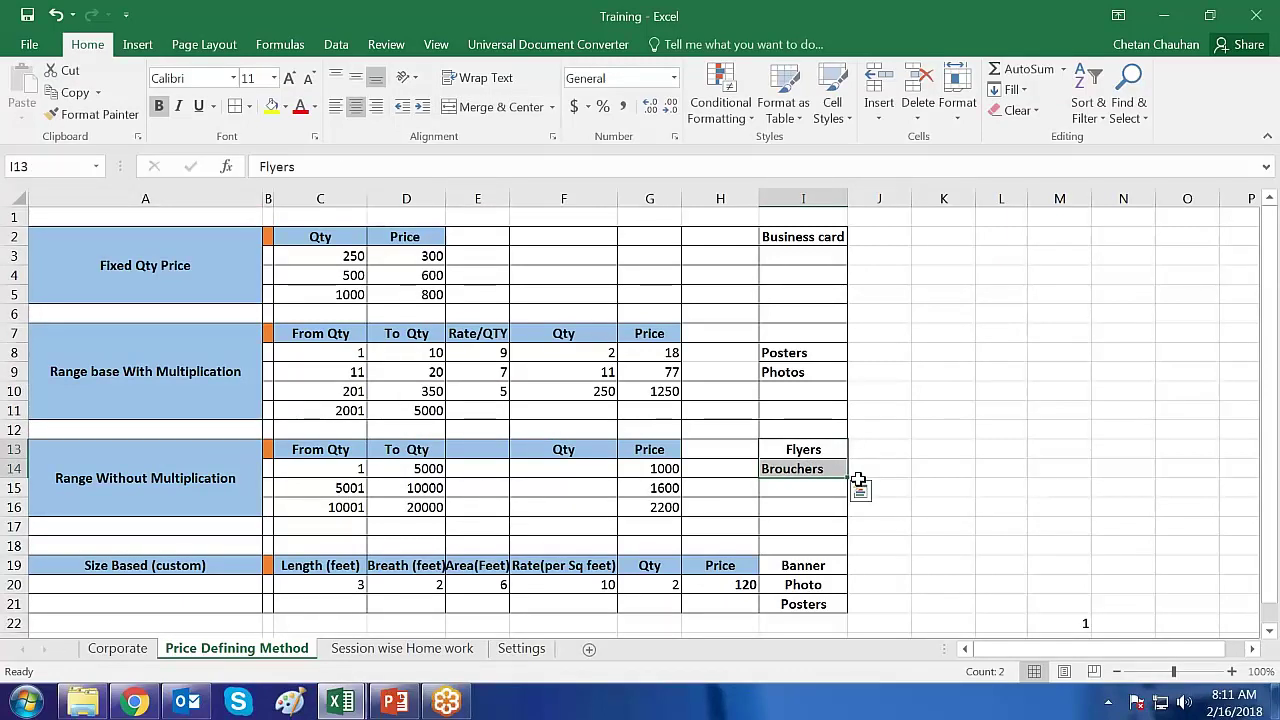
{"action": "key", "text": "ctrl+c"}
{"action": "left_click", "coordinate": [789, 395]}
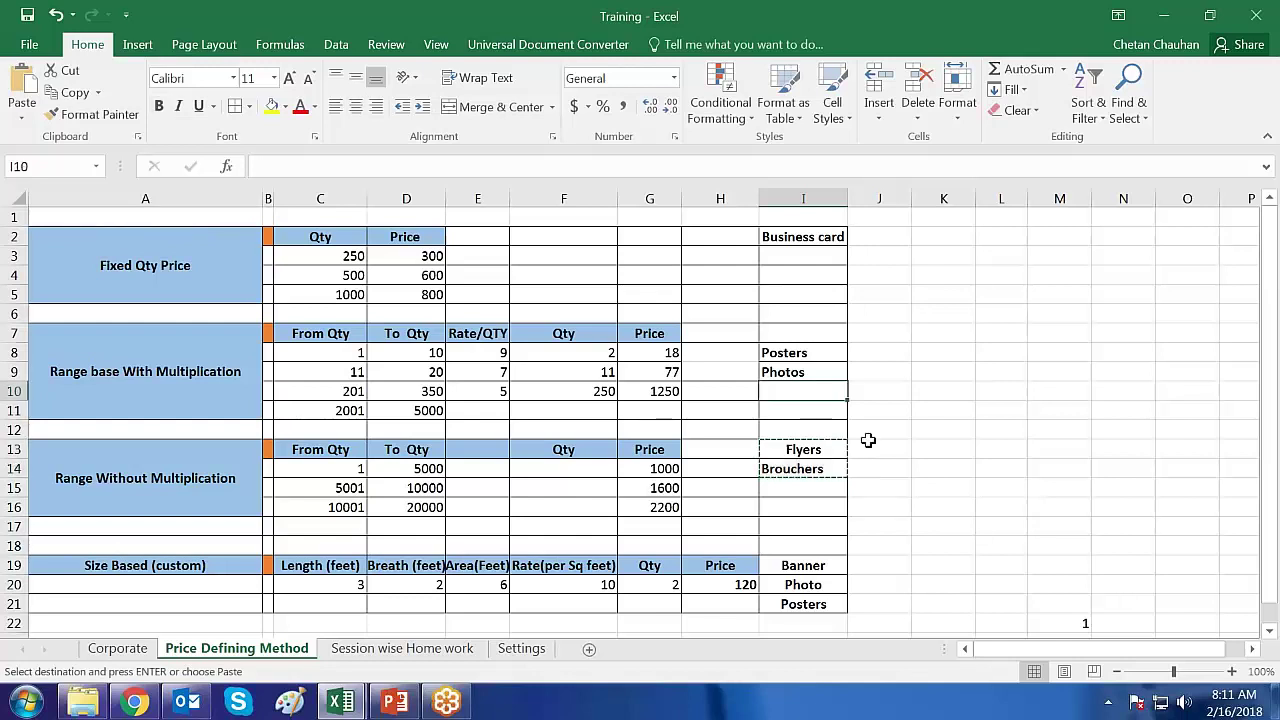
{"action": "key", "text": "ctrl+v"}
{"action": "key", "text": "Right"}
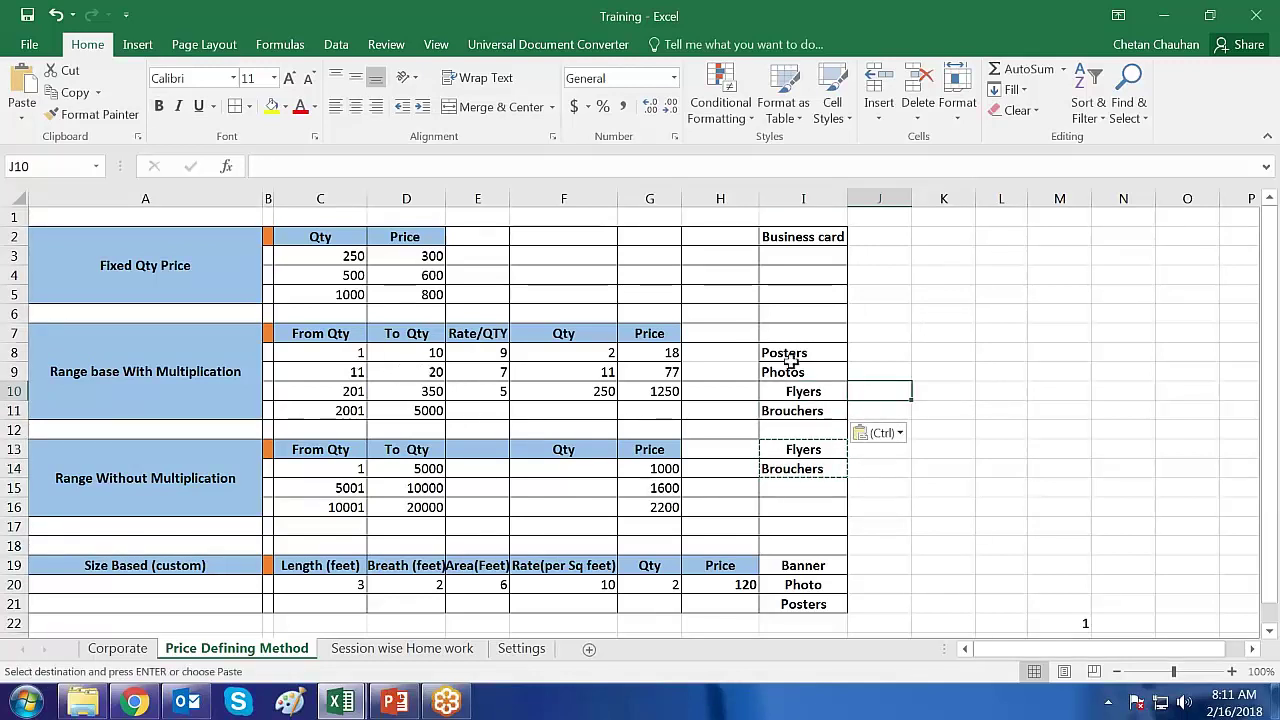
{"action": "key", "text": "Escape"}
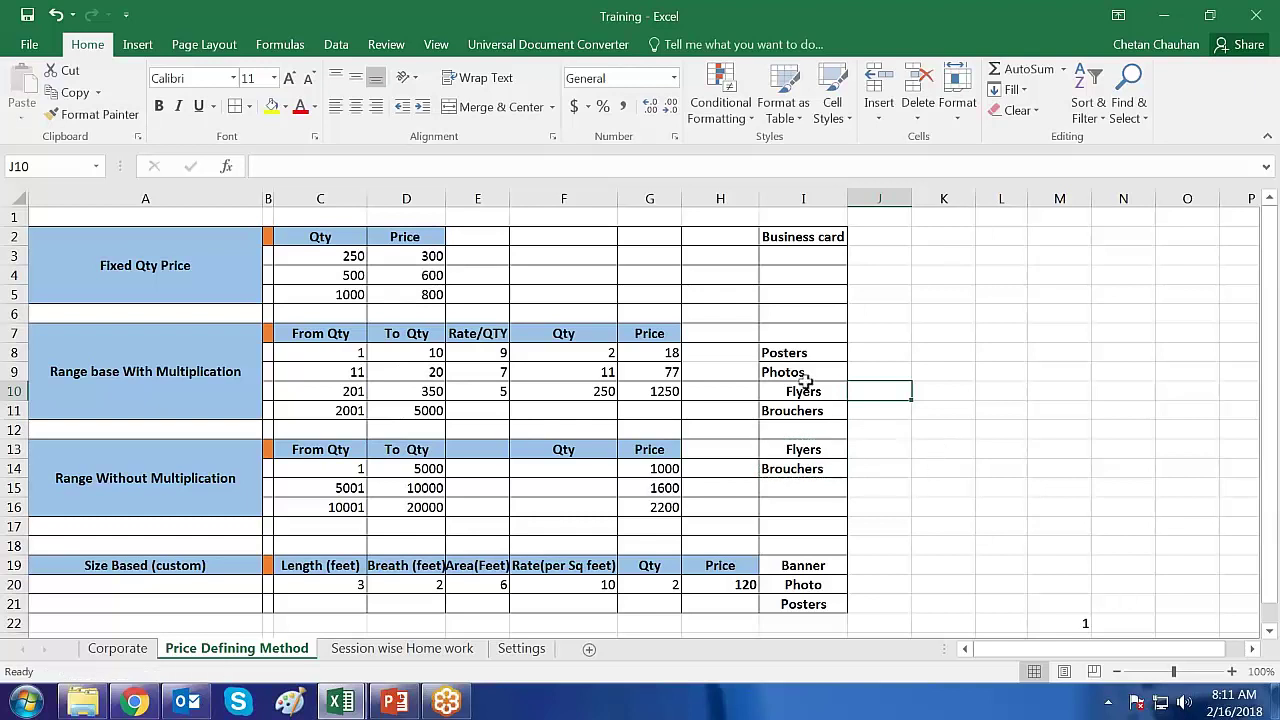
Examine the example products, the From and To quantities, and the rate per quantity in the Range base With Multiplication table.
{"action": "left_click", "coordinate": [803, 352]}
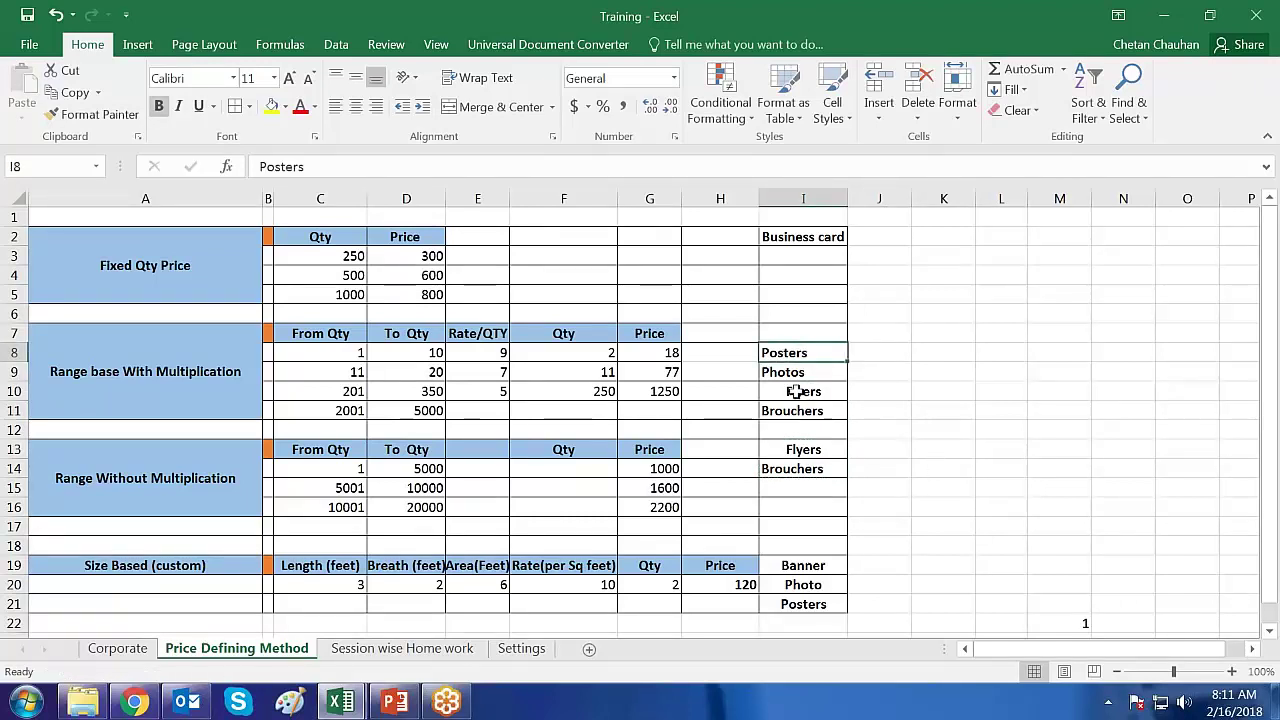
{"action": "left_click", "coordinate": [788, 372]}
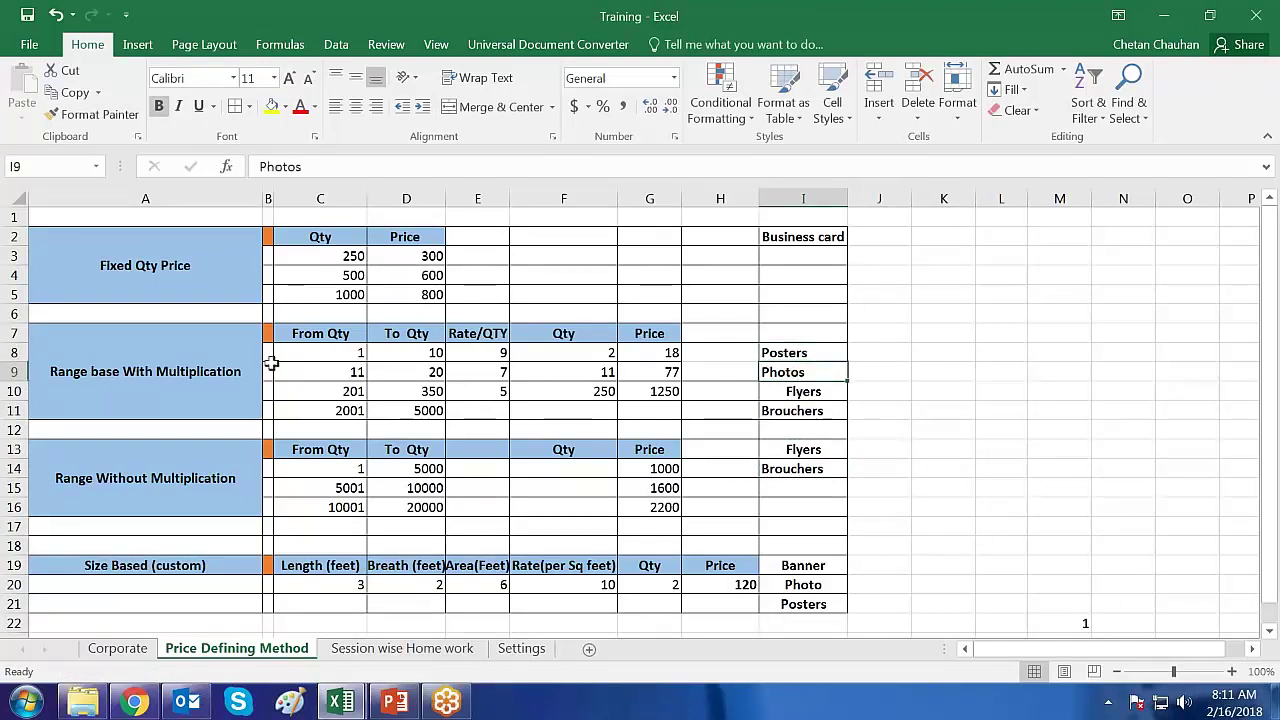
{"action": "left_click", "coordinate": [190, 378]}
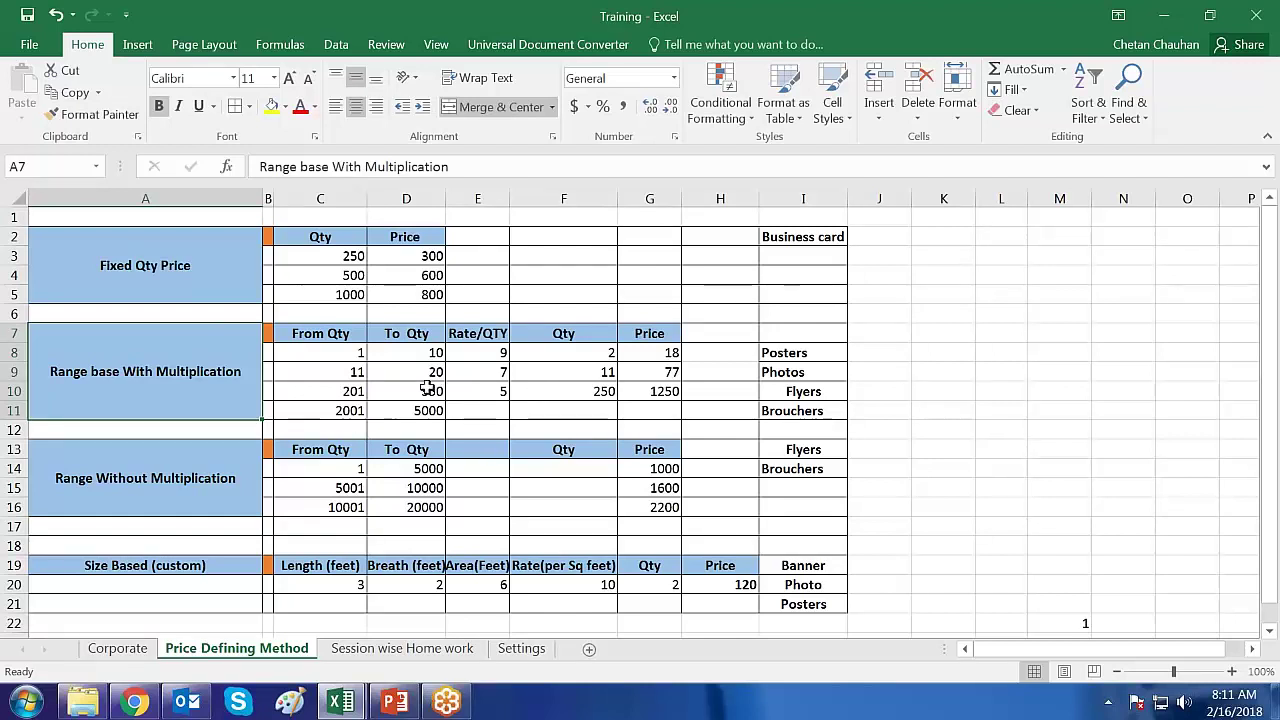
{"action": "left_click", "coordinate": [336, 336]}
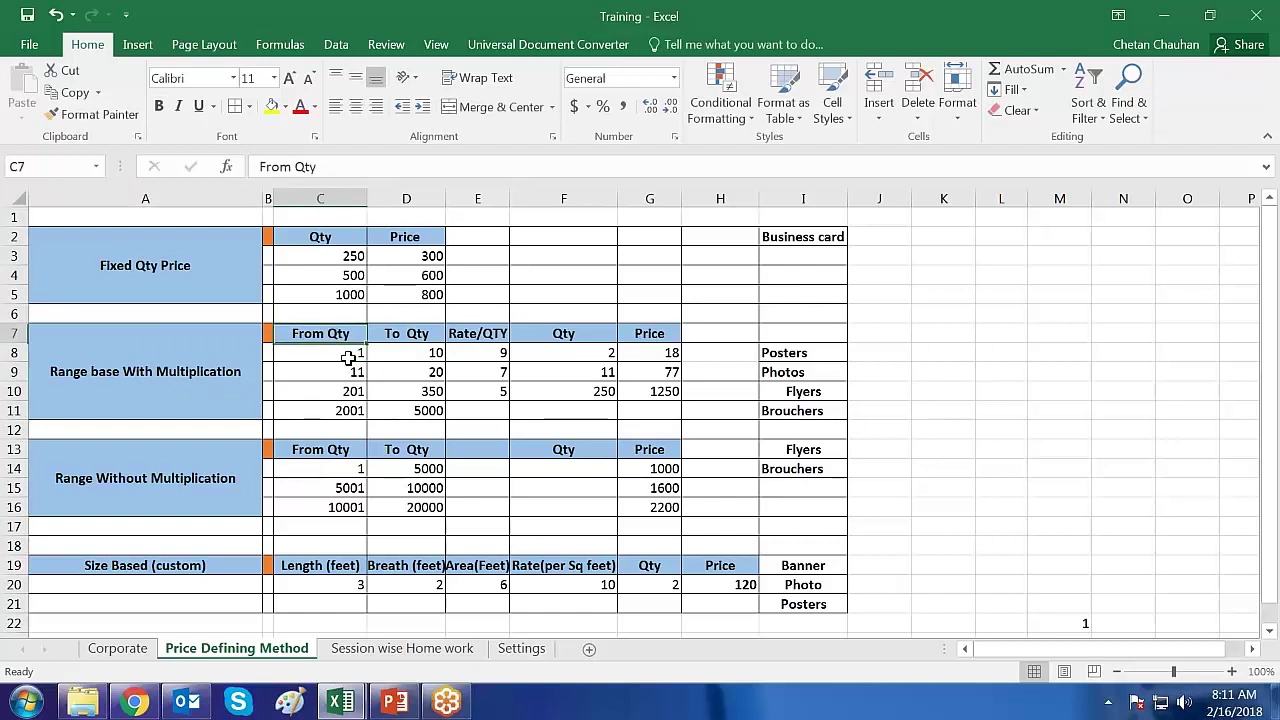
{"action": "left_click", "coordinate": [350, 355]}
{"action": "left_click", "coordinate": [435, 357]}
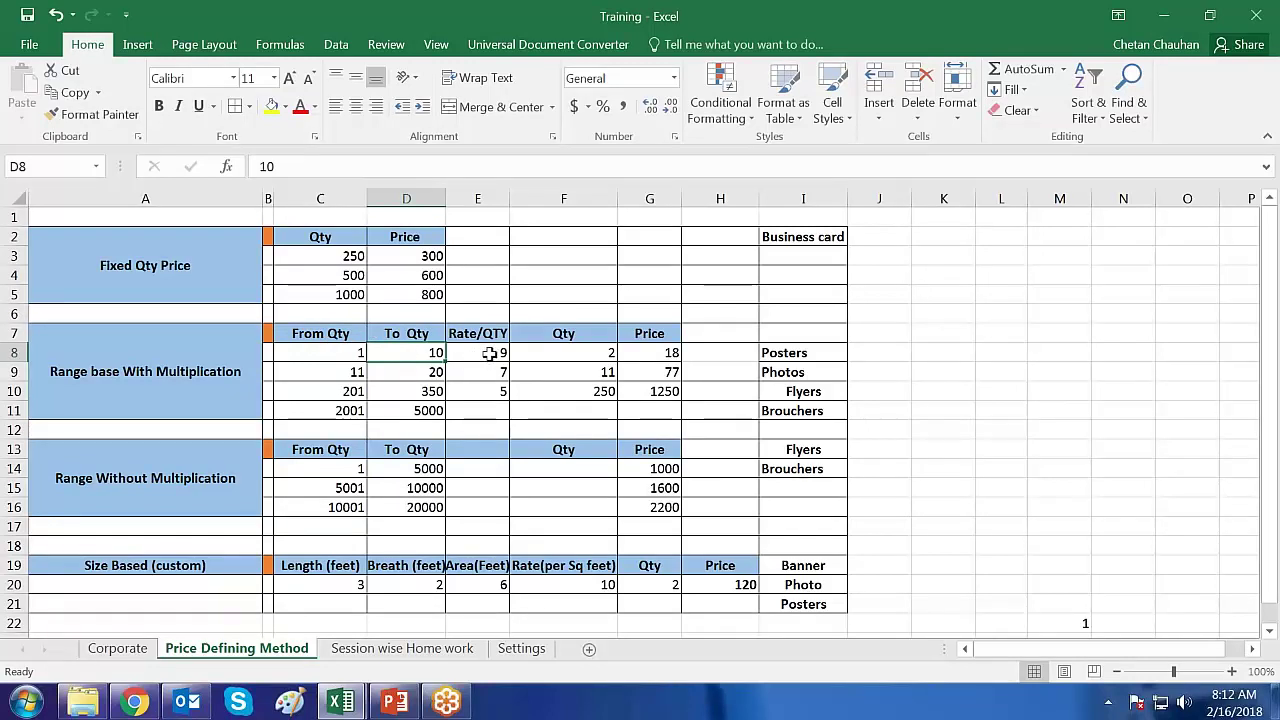
{"action": "left_click_drag", "start_coordinate": [494, 333], "coordinate": [491, 391]}
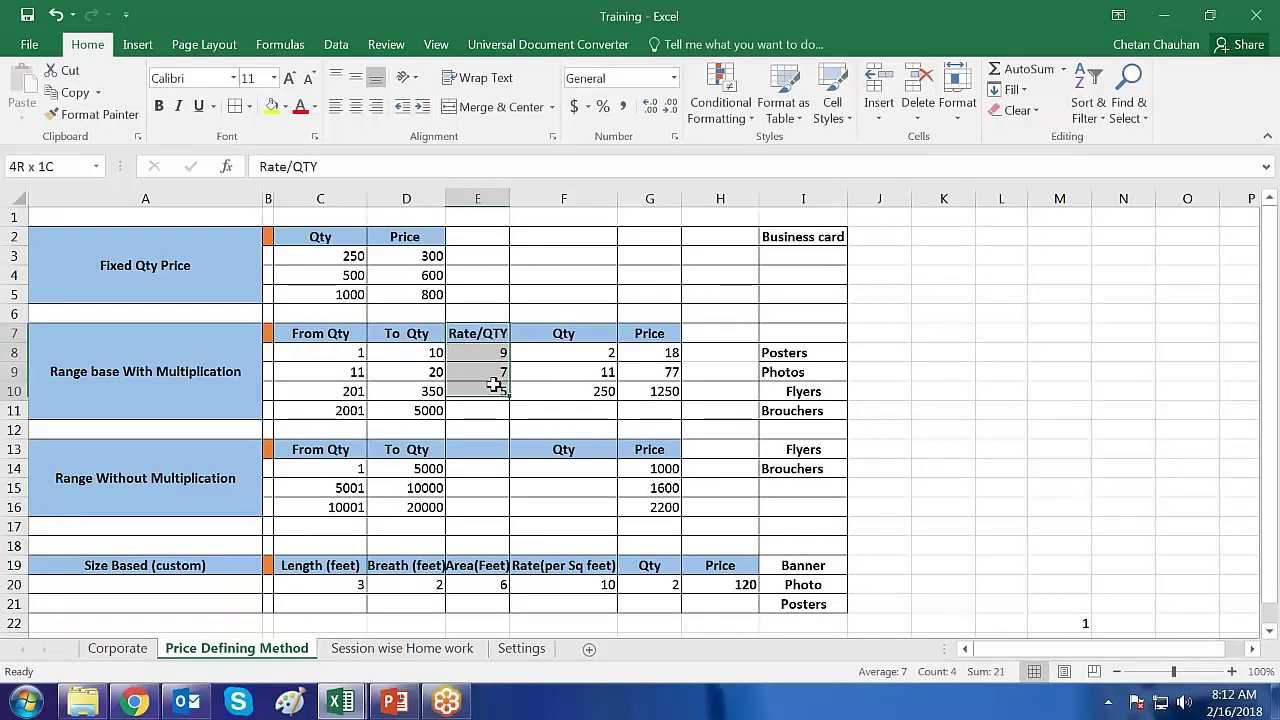
{"action": "left_click", "coordinate": [493, 333]}
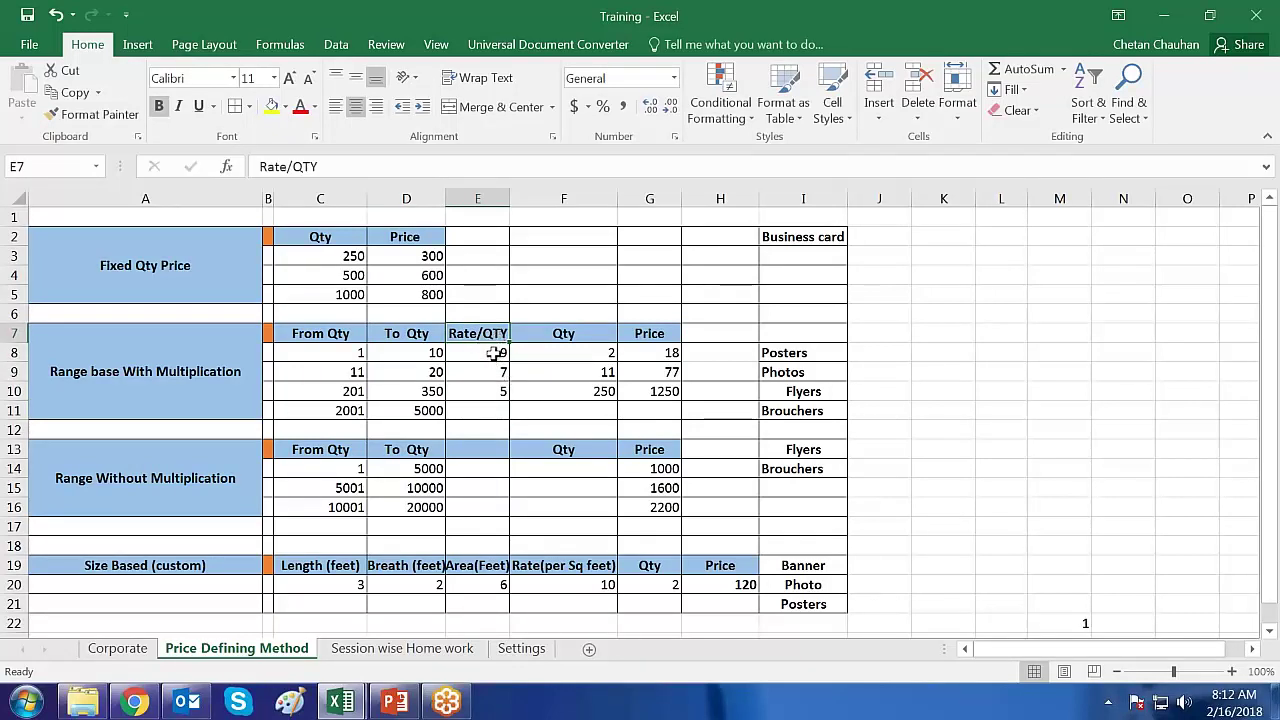
{"action": "left_click", "coordinate": [495, 353]}
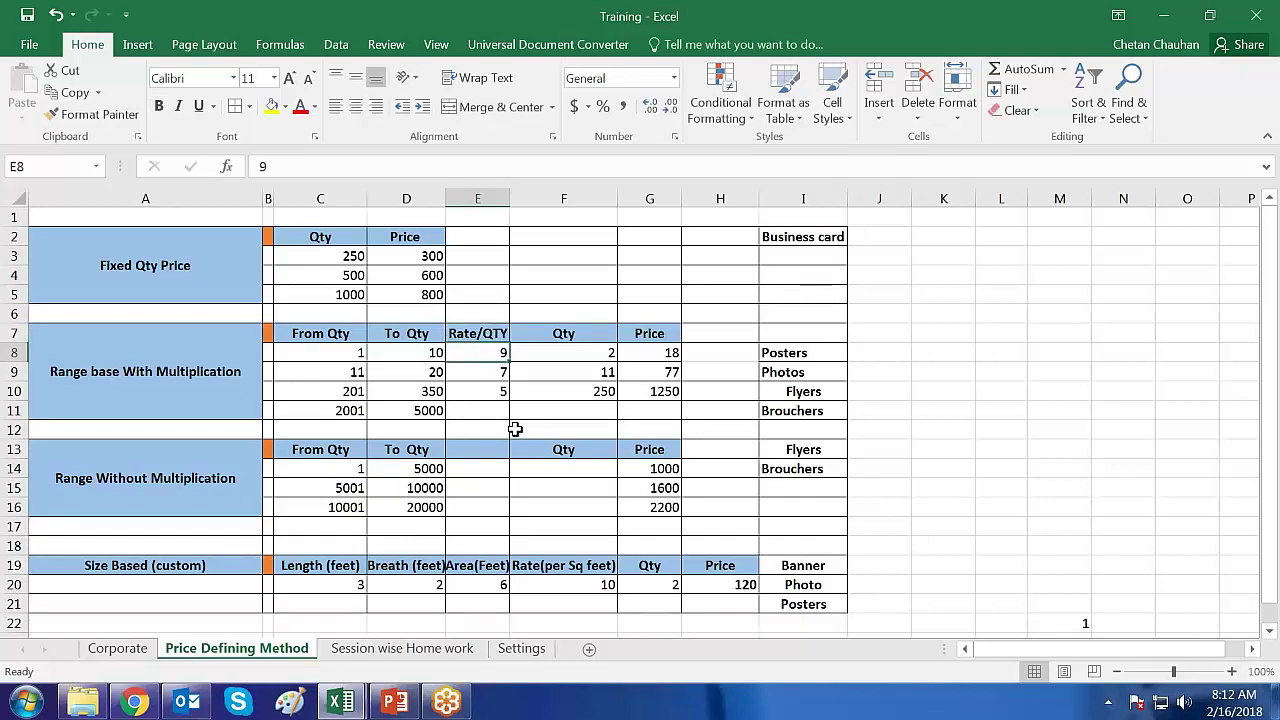
{"action": "left_click", "coordinate": [345, 355]}
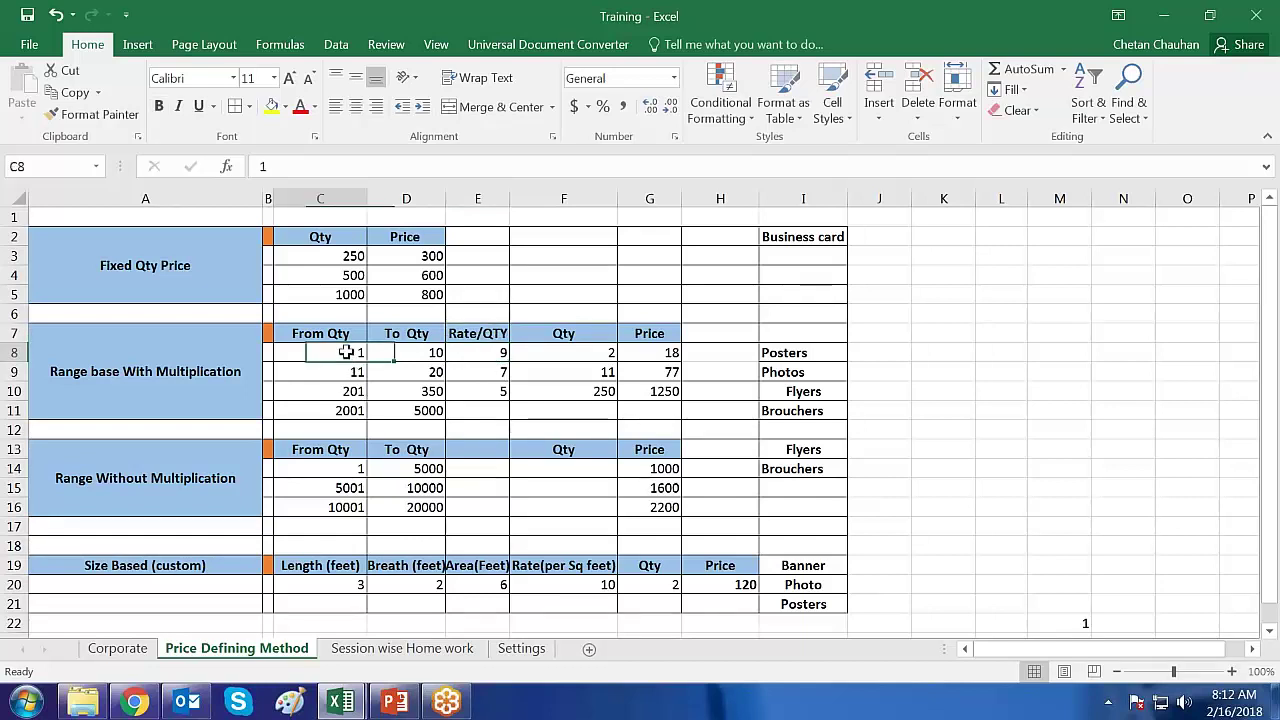
{"action": "left_click", "coordinate": [403, 354]}
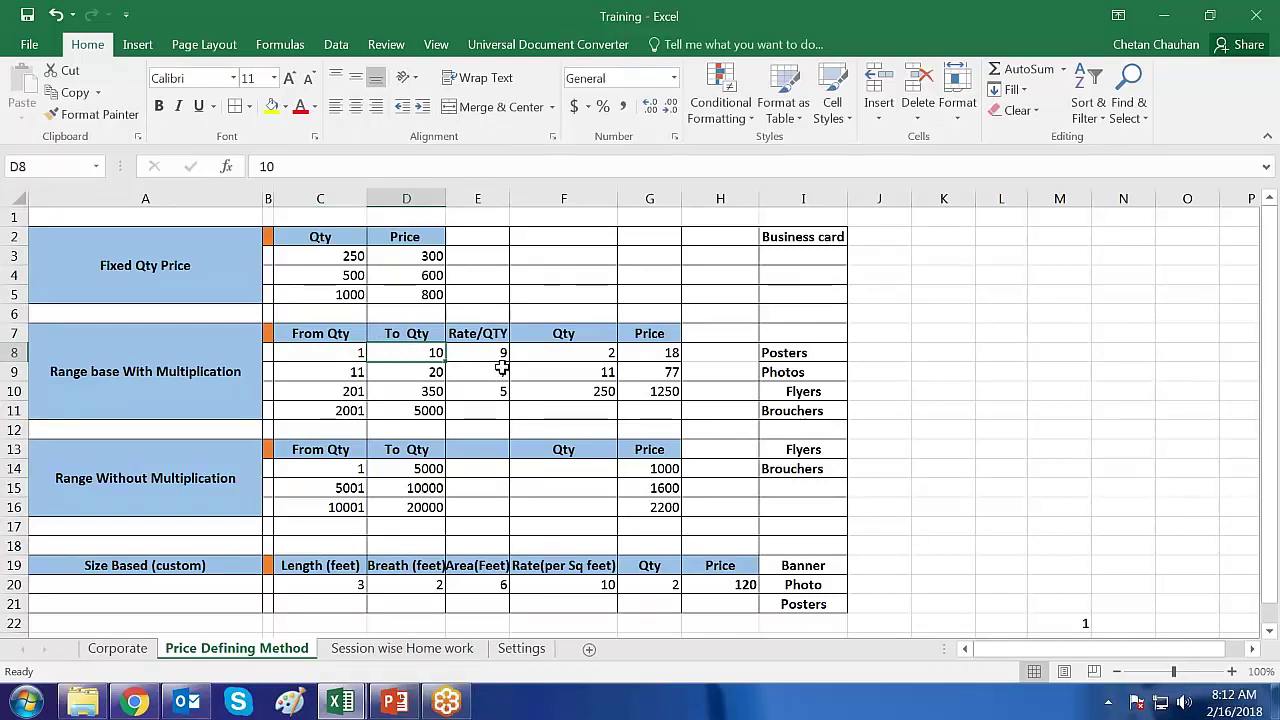
{"action": "left_click", "coordinate": [350, 353]}
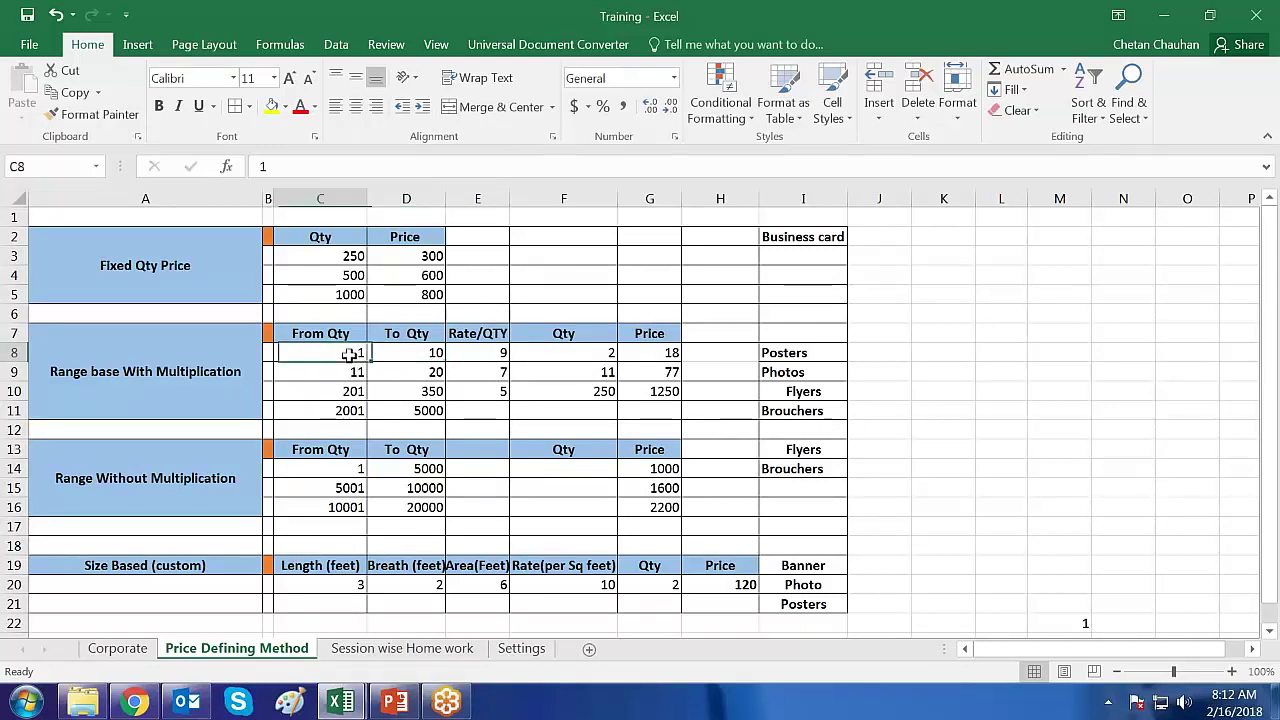
{"action": "left_click", "coordinate": [430, 355]}
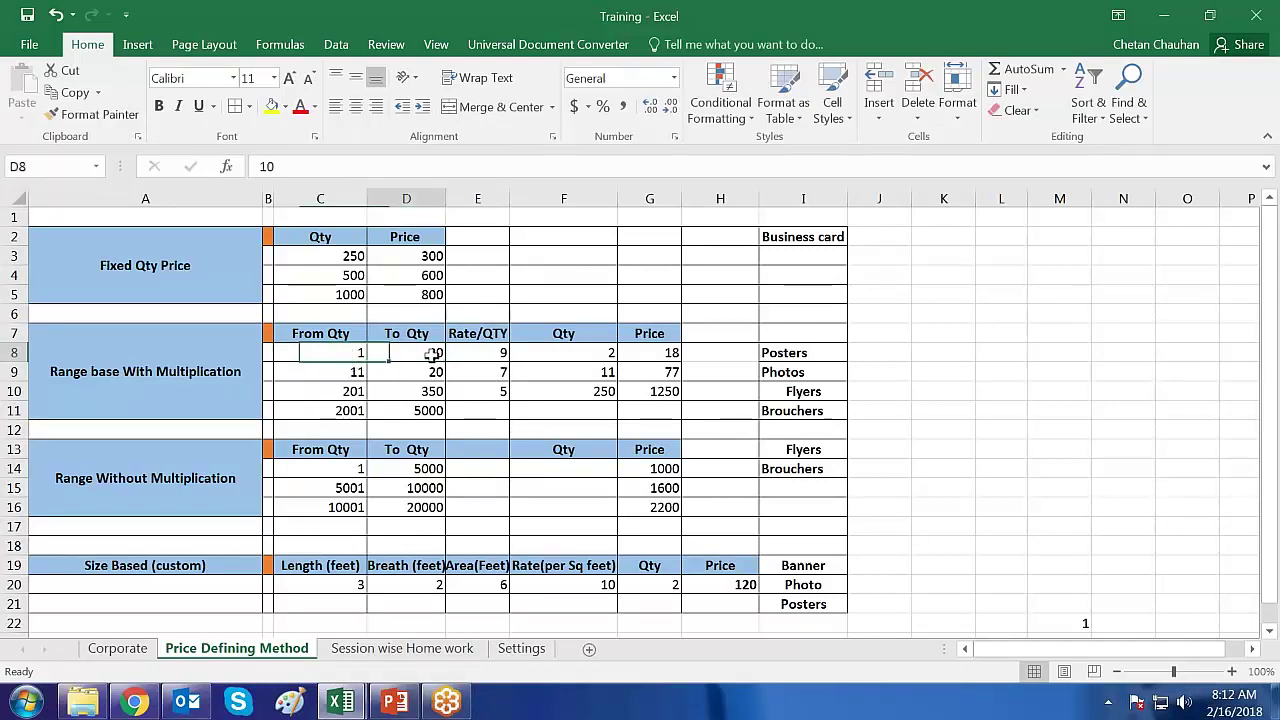
{"action": "left_click", "coordinate": [499, 353]}
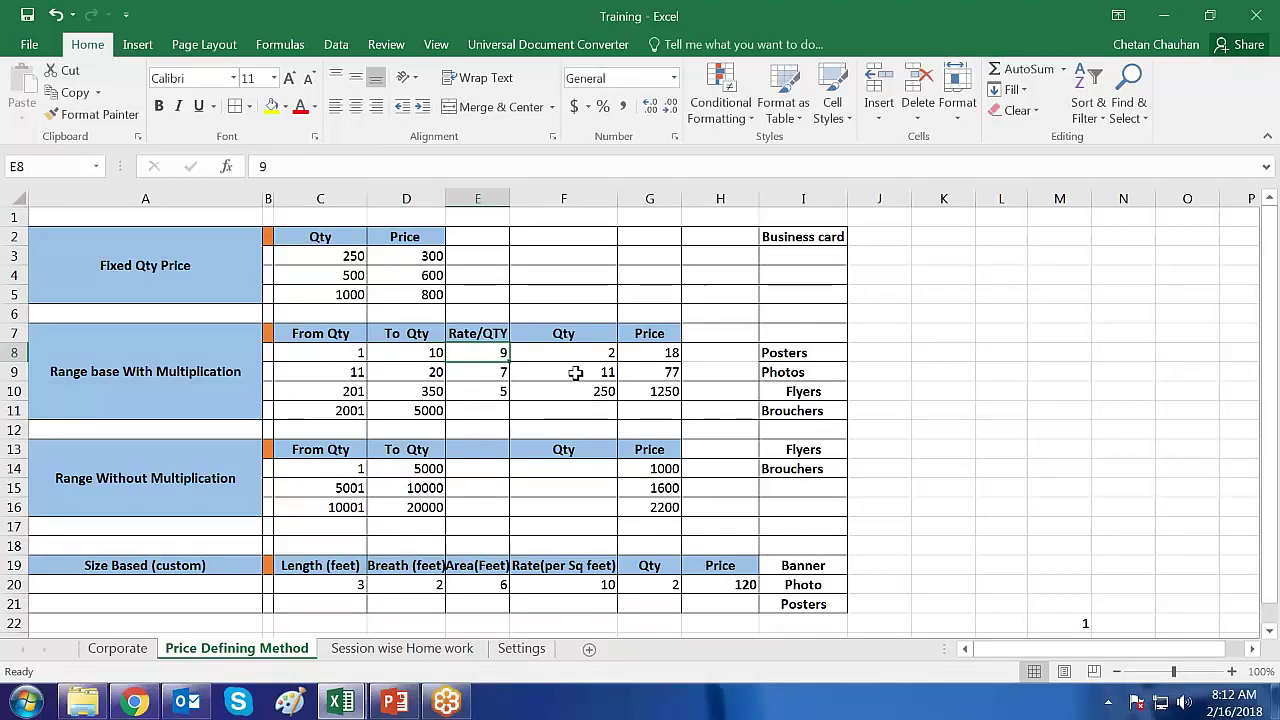
Set the sample quantity of the first range in F8 to 1 and check its price in G8.
{"action": "left_click", "coordinate": [594, 357]}
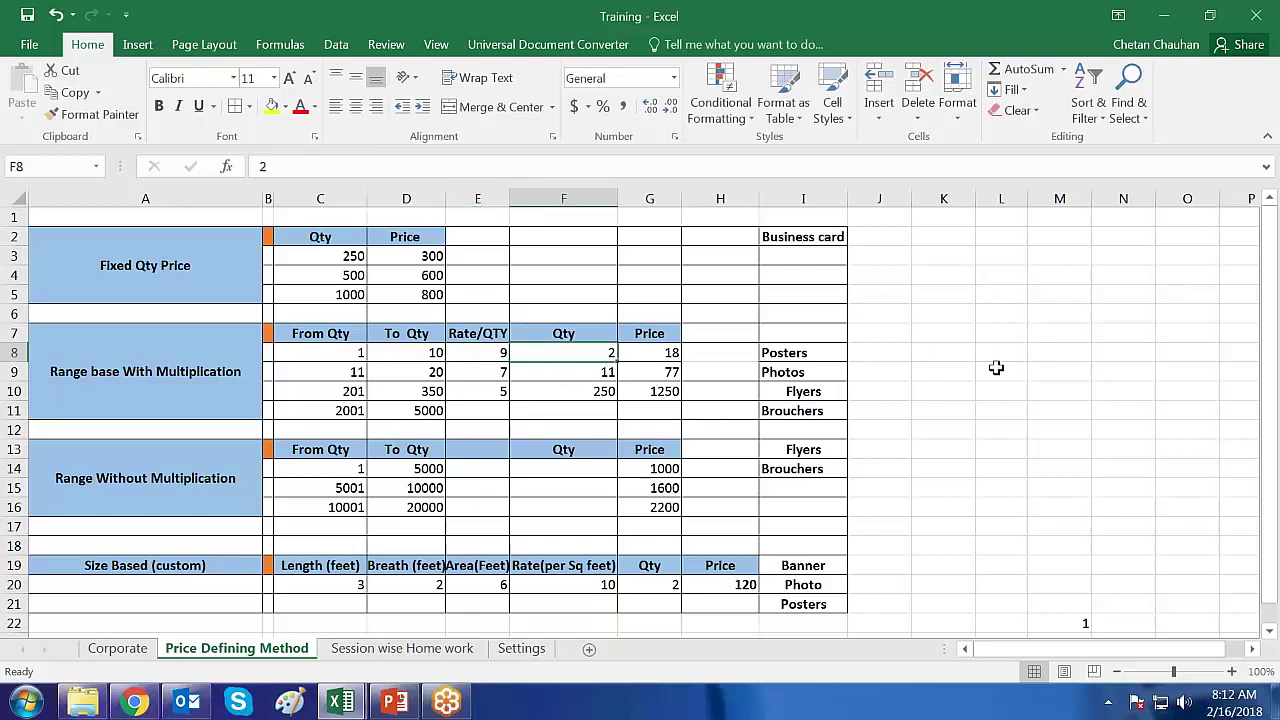
{"action": "type", "text": "1"}
{"action": "key", "text": "Return"}
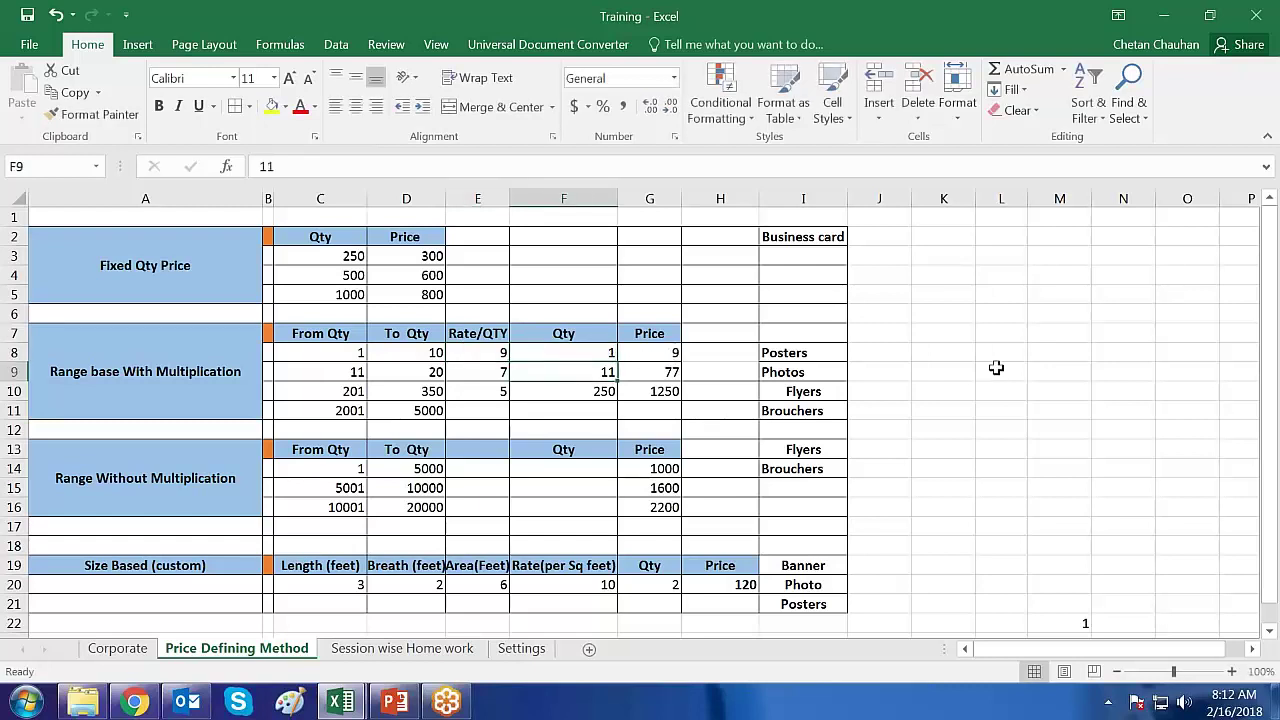
{"action": "key", "text": "Up"}
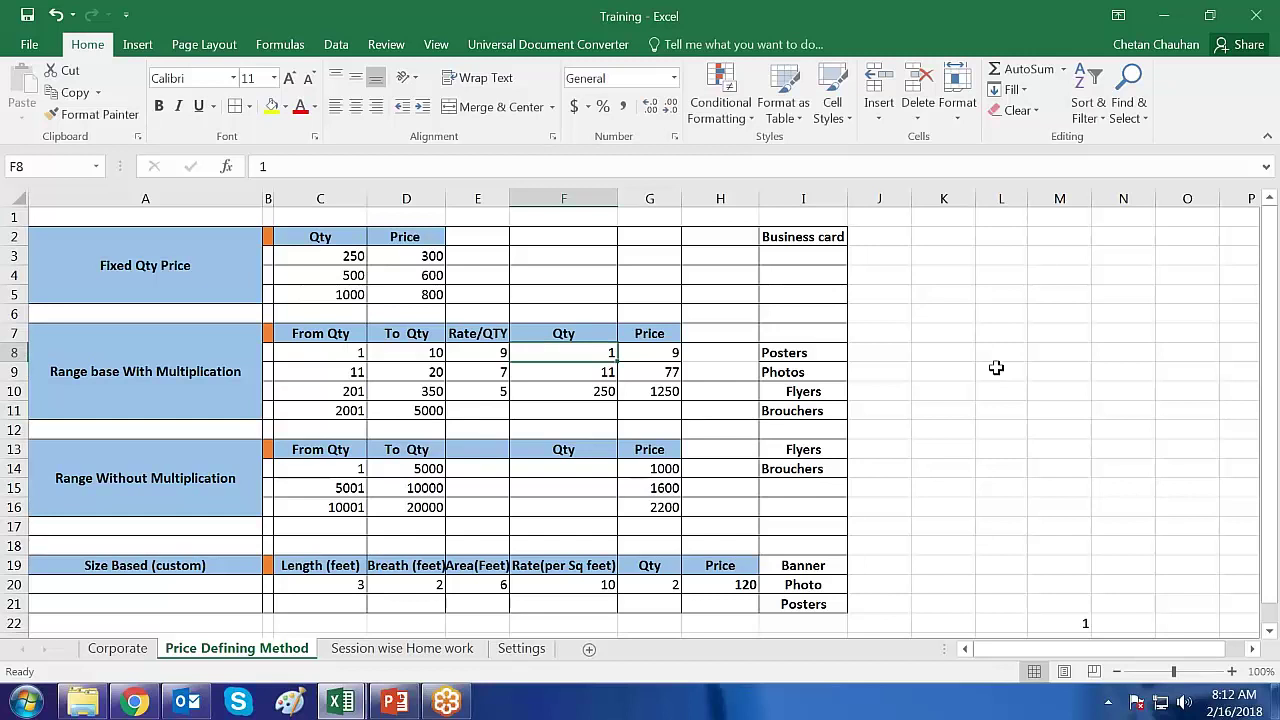
{"action": "key", "text": "Right"}
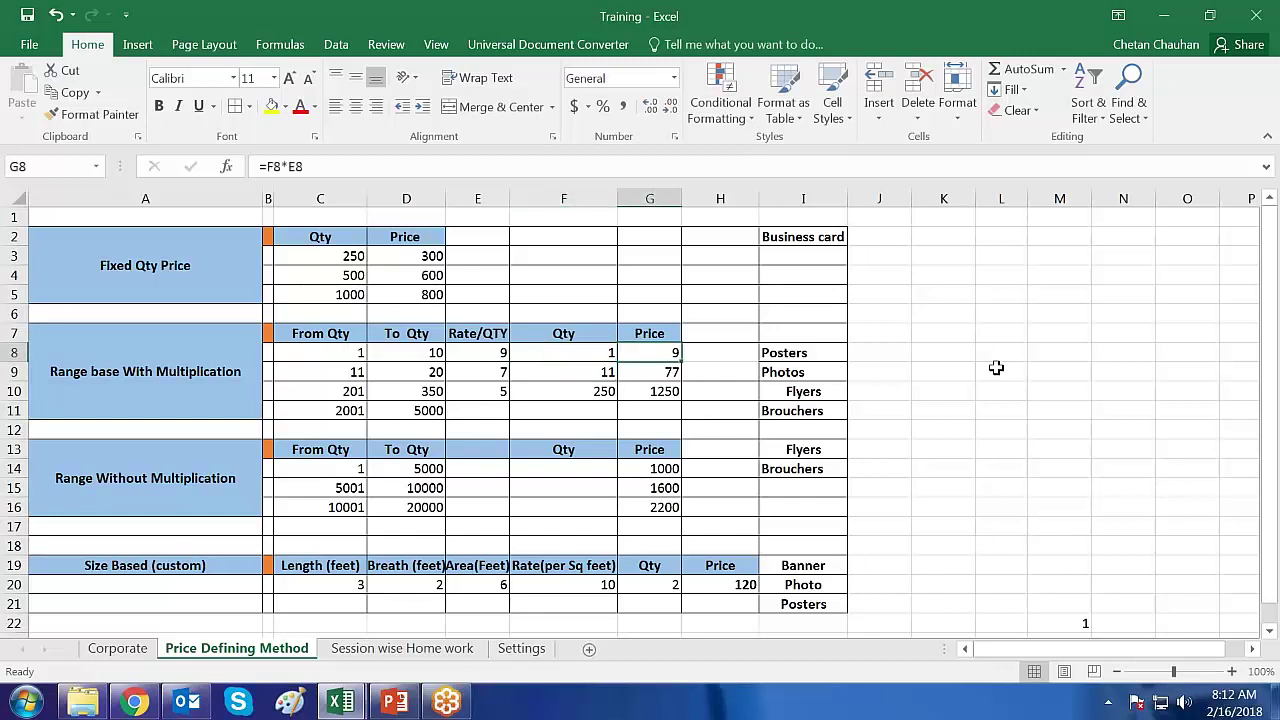
Clear the sample quantities and prices of the second and third ranges in F9:G10.
{"action": "key", "text": "Down"}
{"action": "key", "text": "Up"}
{"action": "key", "text": "Down"}
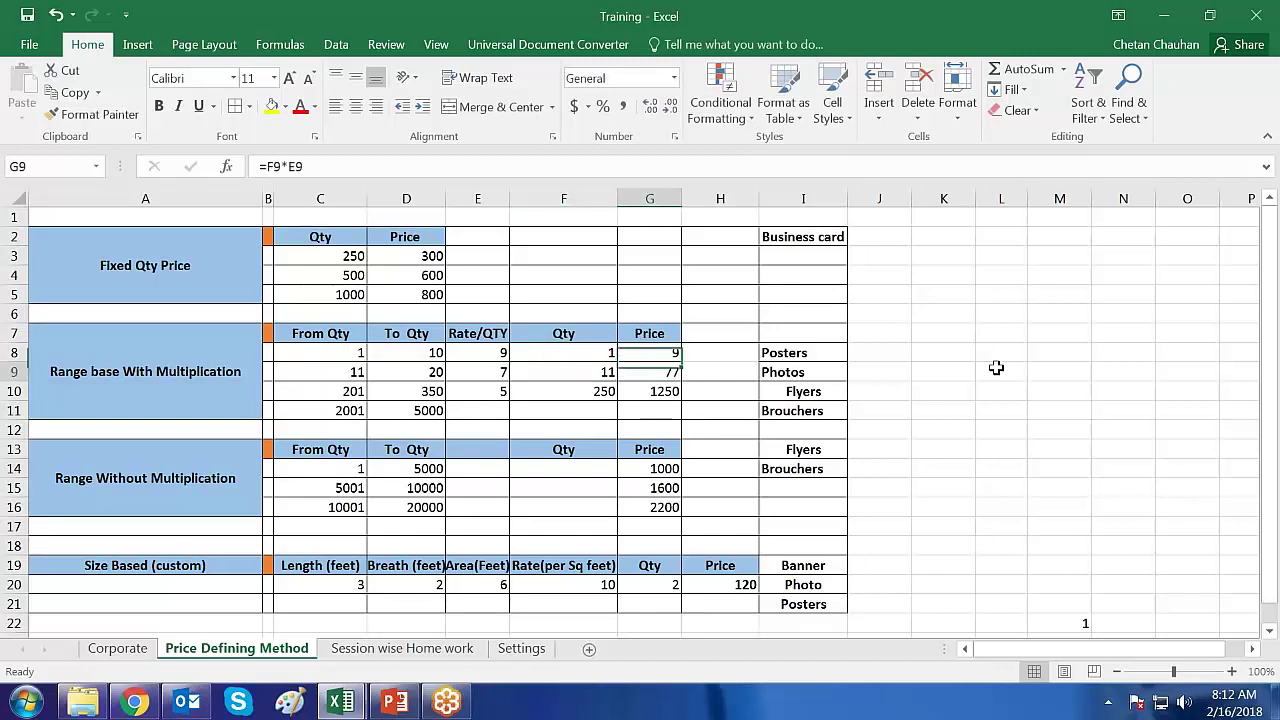
{"action": "key", "text": "Left"}
{"action": "key", "text": "shift+Right"}
{"action": "key", "text": "shift+Down"}
{"action": "key", "text": "Delete"}
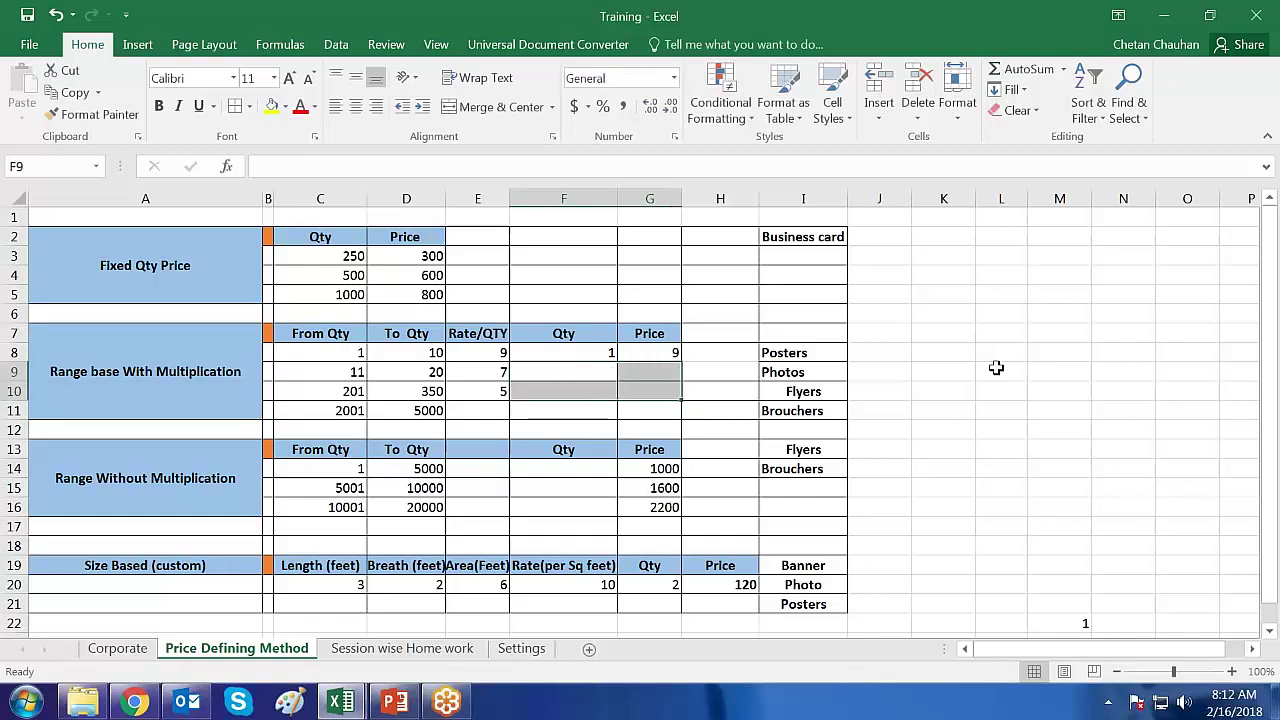
Set the sample quantity of the first range in F8 to 5 and check the calculated price.
{"action": "key", "text": "Up"}
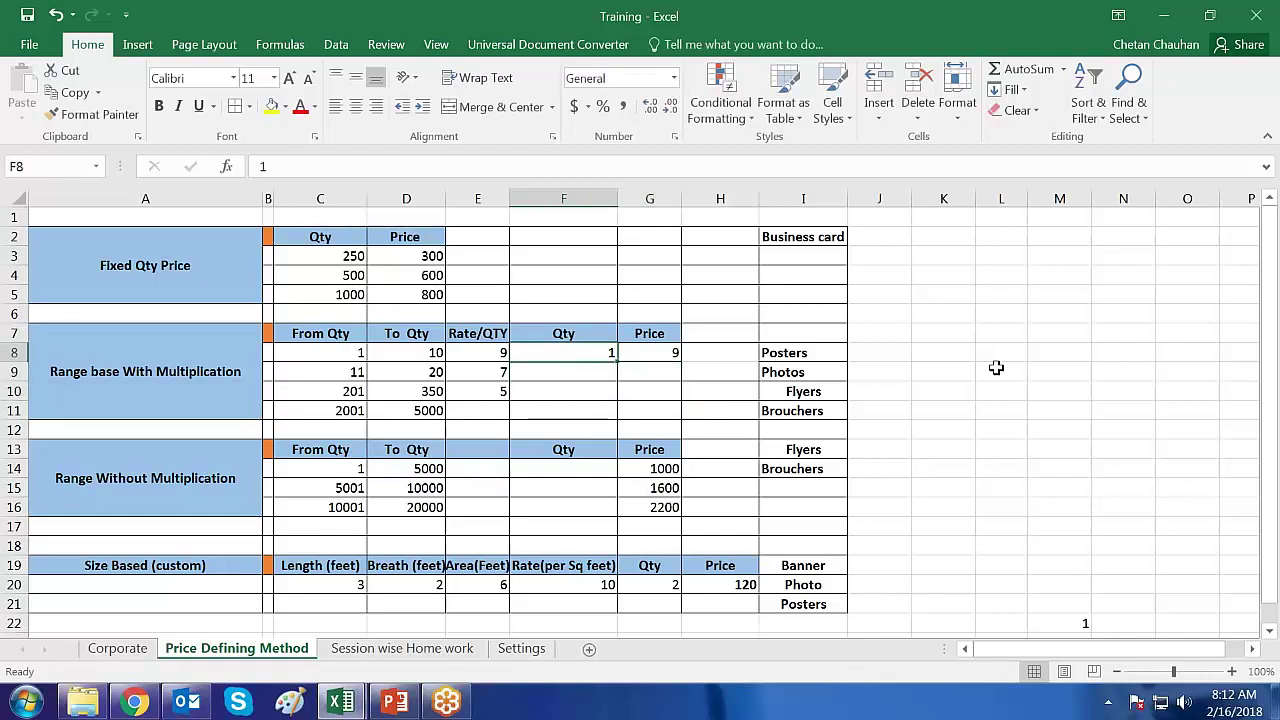
{"action": "type", "text": "5"}
{"action": "key", "text": "Return"}
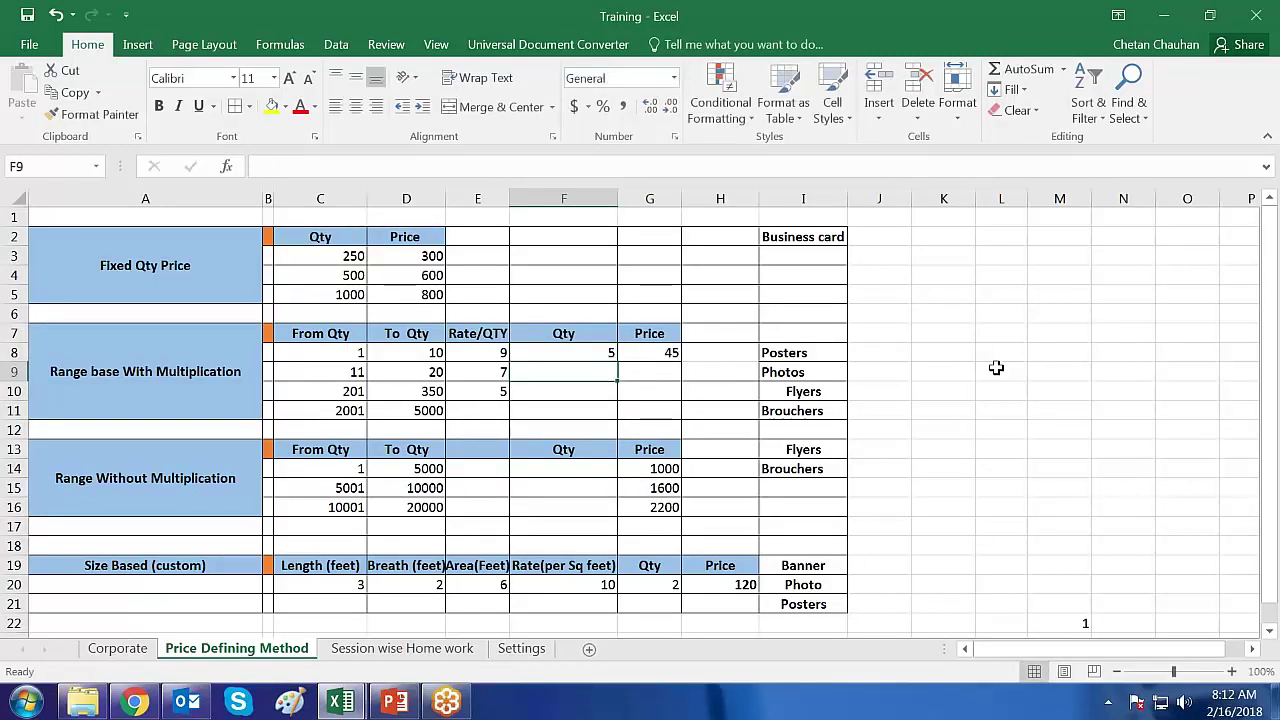
{"action": "key", "text": "Up"}
{"action": "key", "text": "Right"}
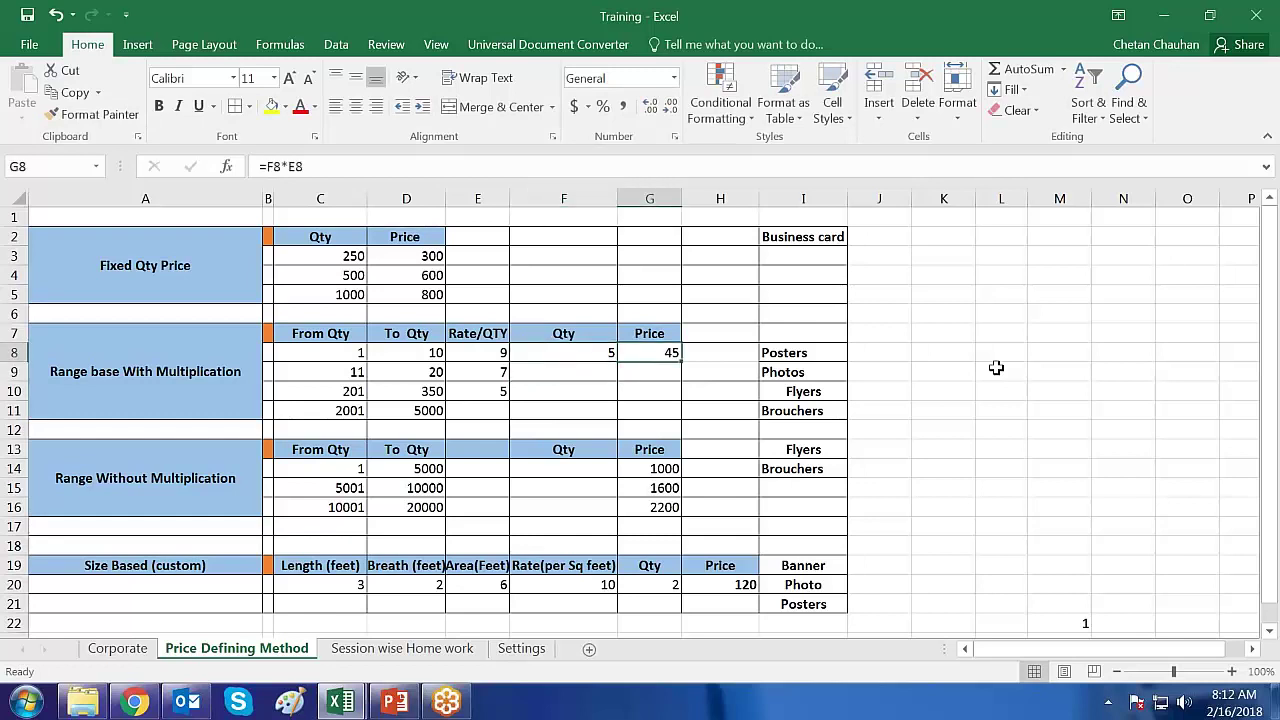
Inspect the price formula in G8 and the quantity and rate cells it multiplies.
{"action": "key", "text": "Left"}
{"action": "key", "text": "Right"}
{"action": "key", "text": "F2"}
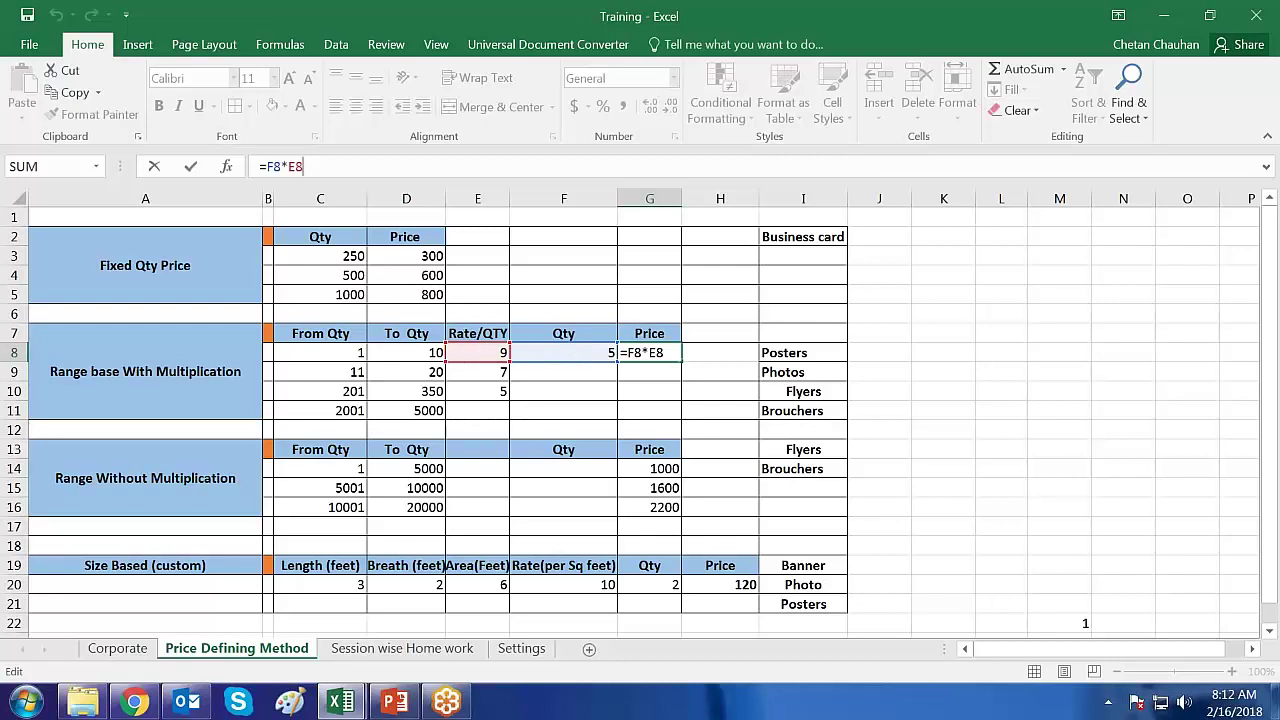
{"action": "left_click", "coordinate": [556, 372]}
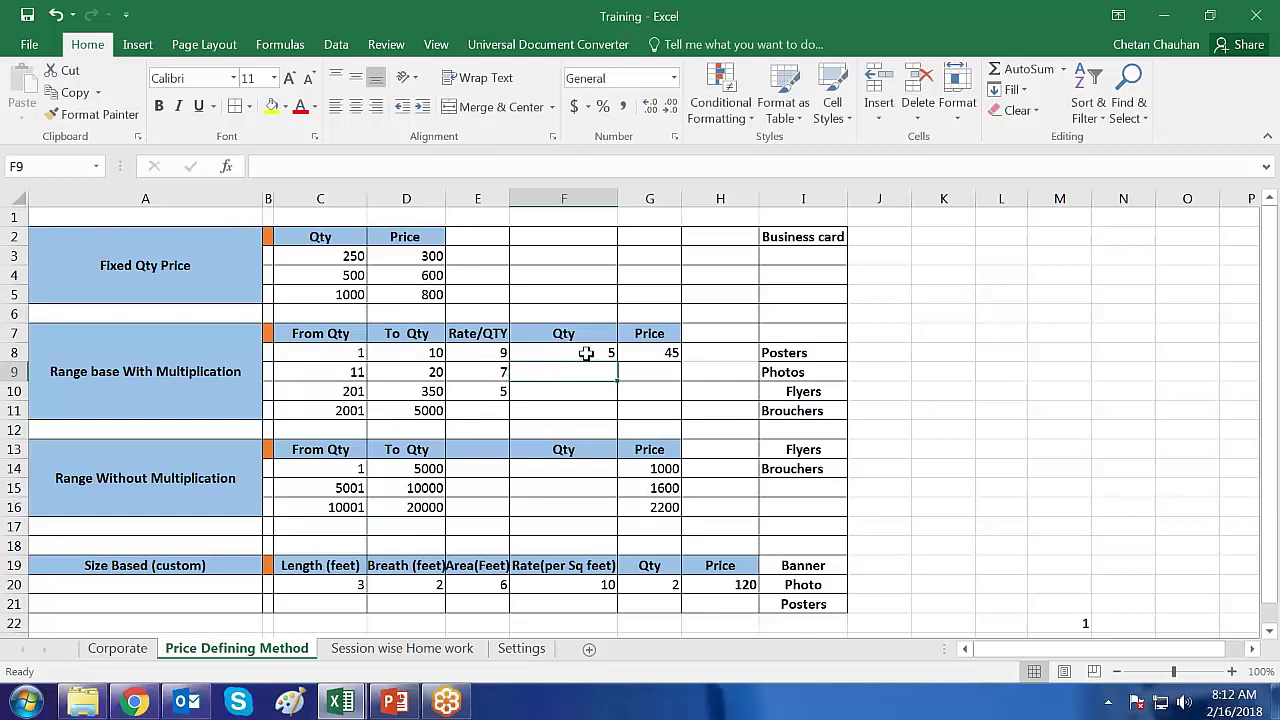
Review the From and To quantities in C8:D11, and set the sample quantity of the second range in F9 to 12.
{"action": "left_click_drag", "start_coordinate": [352, 353], "coordinate": [415, 355]}
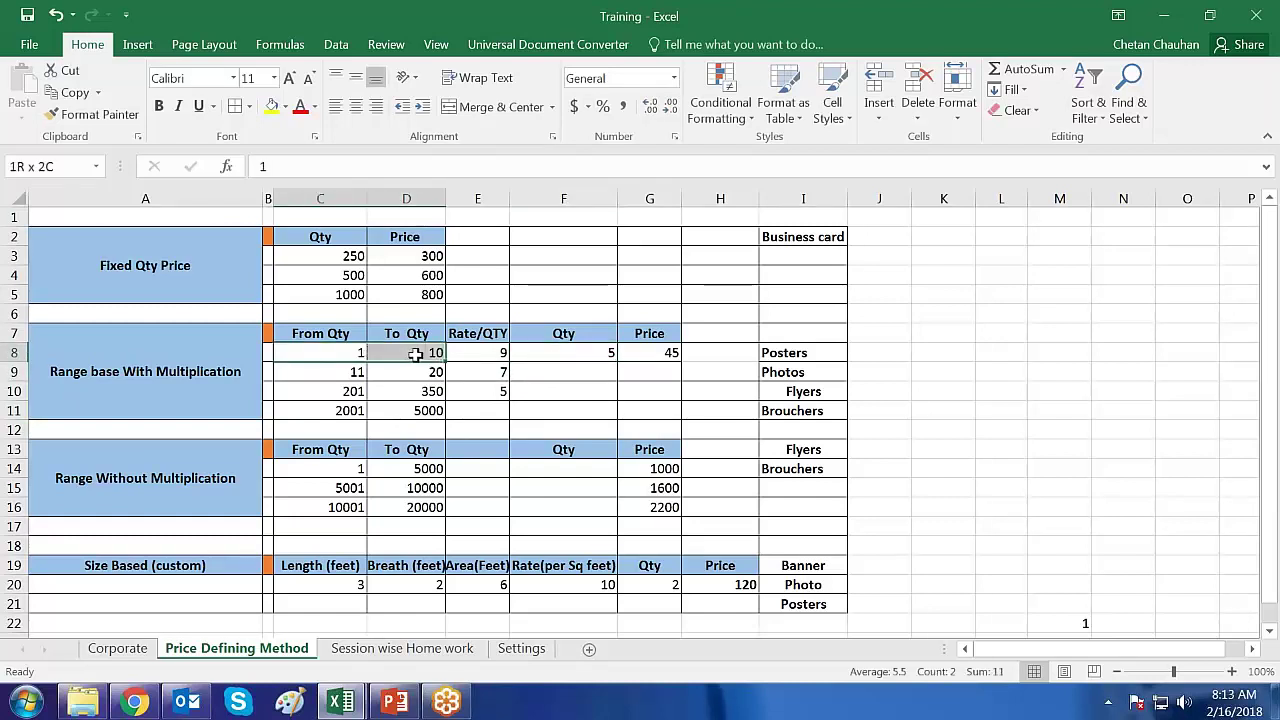
{"action": "left_click", "coordinate": [536, 376]}
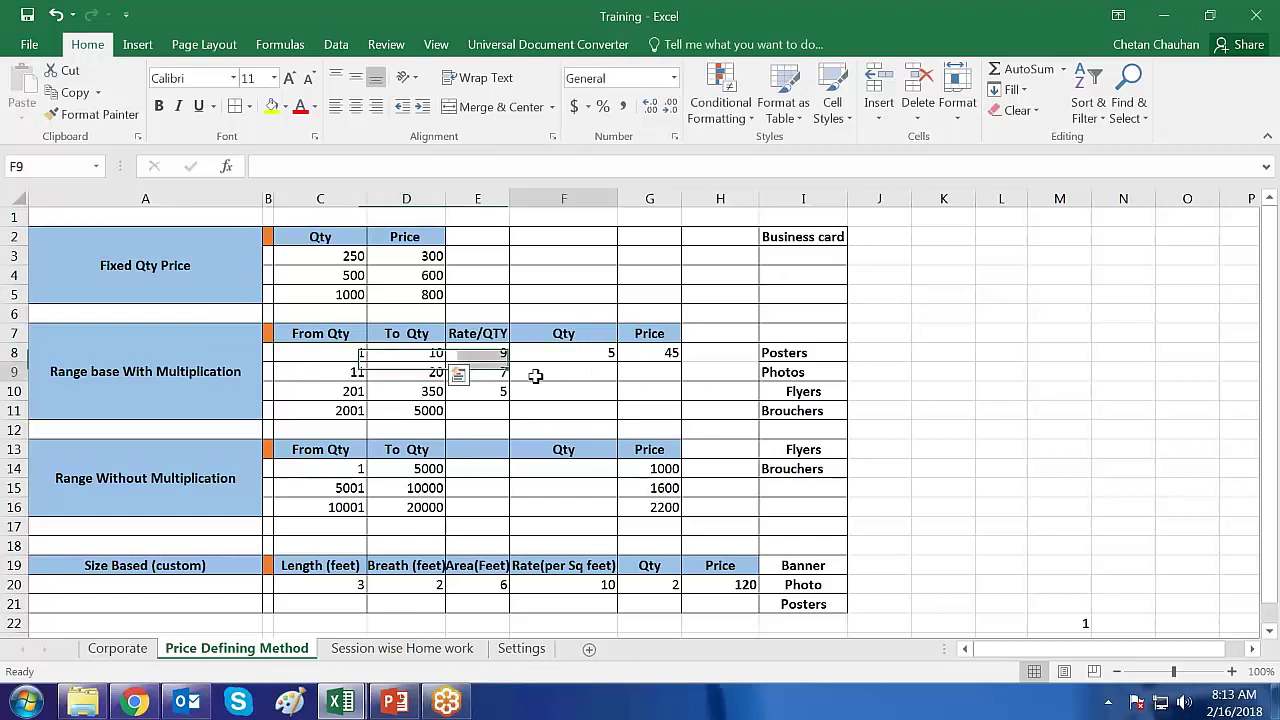
{"action": "left_click_drag", "start_coordinate": [360, 372], "coordinate": [419, 420]}
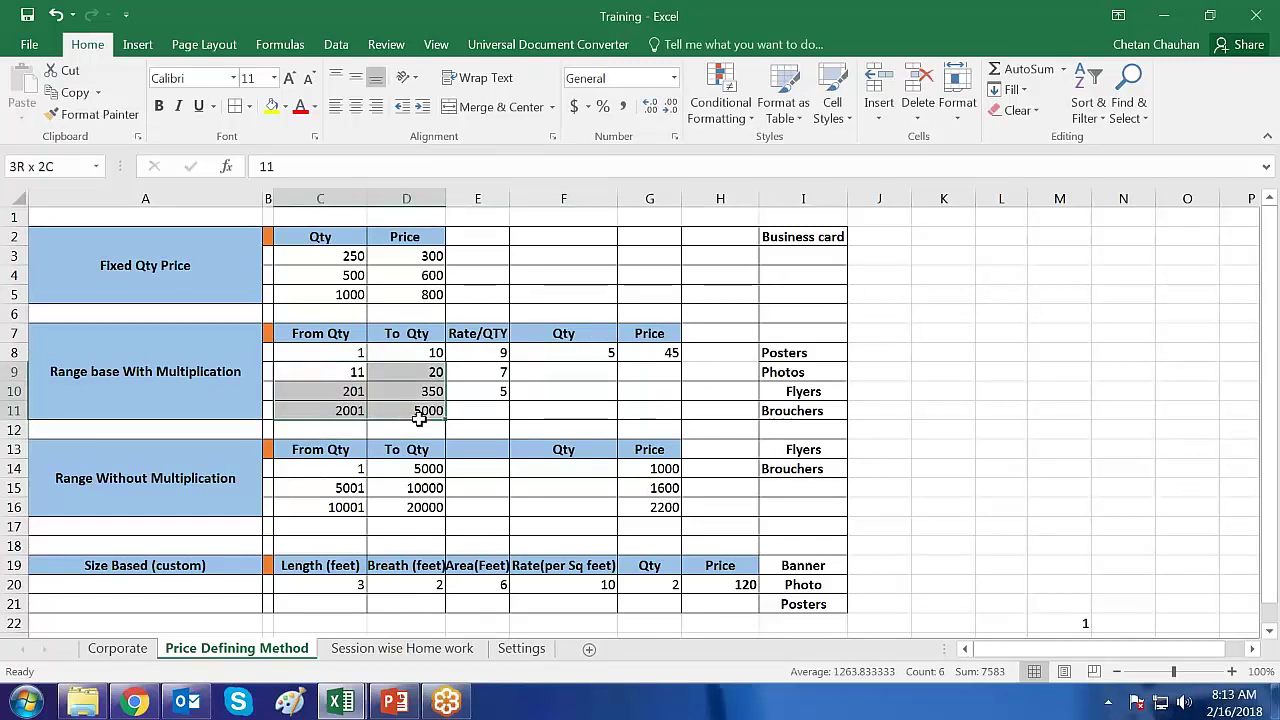
{"action": "left_click", "coordinate": [553, 410]}
{"action": "left_click", "coordinate": [545, 372]}
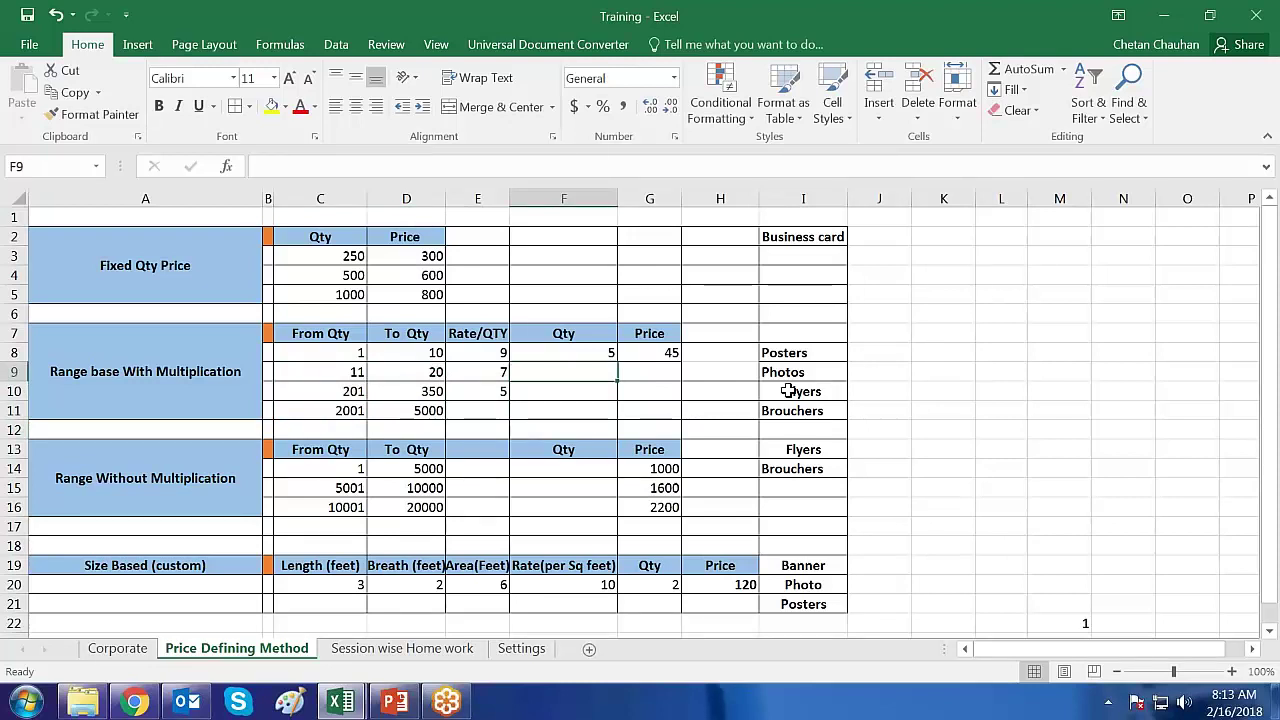
{"action": "type", "text": "12"}
{"action": "key", "text": "Return"}
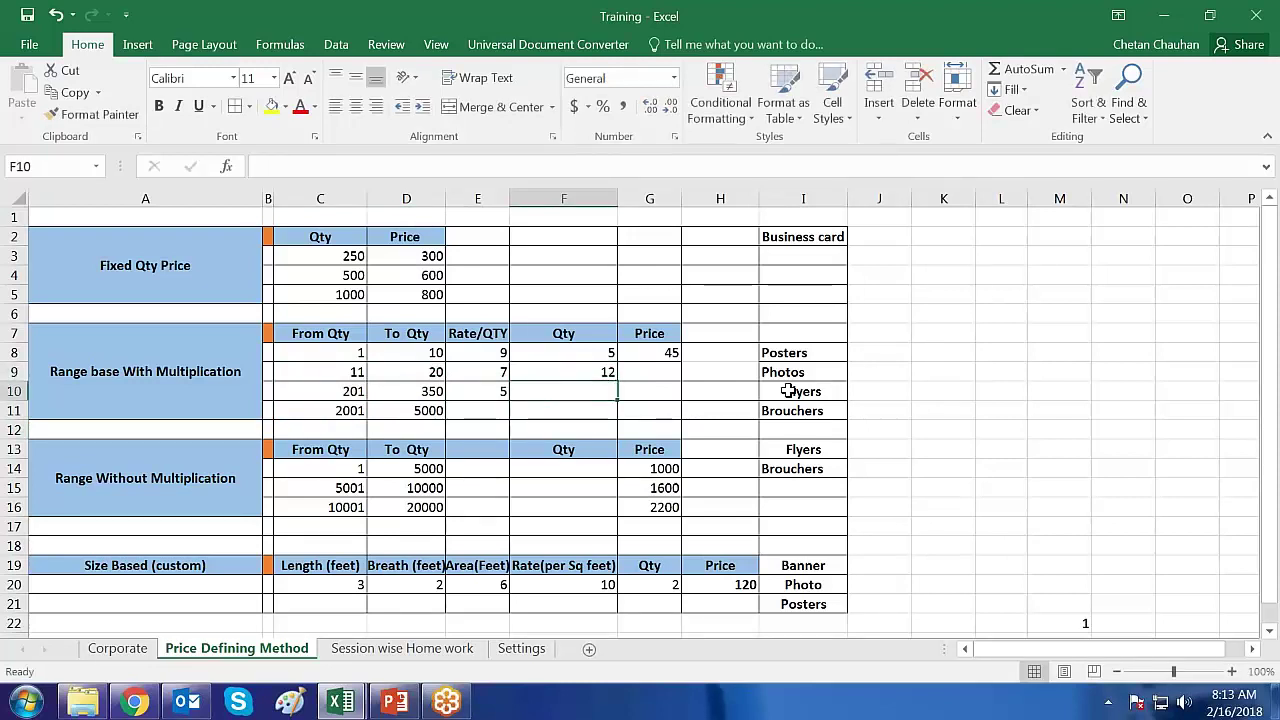
Copy the price formula from G8 to the second and third ranges in G9:G10.
{"action": "left_click_drag", "start_coordinate": [340, 372], "coordinate": [425, 378]}
{"action": "left_click", "coordinate": [472, 372]}
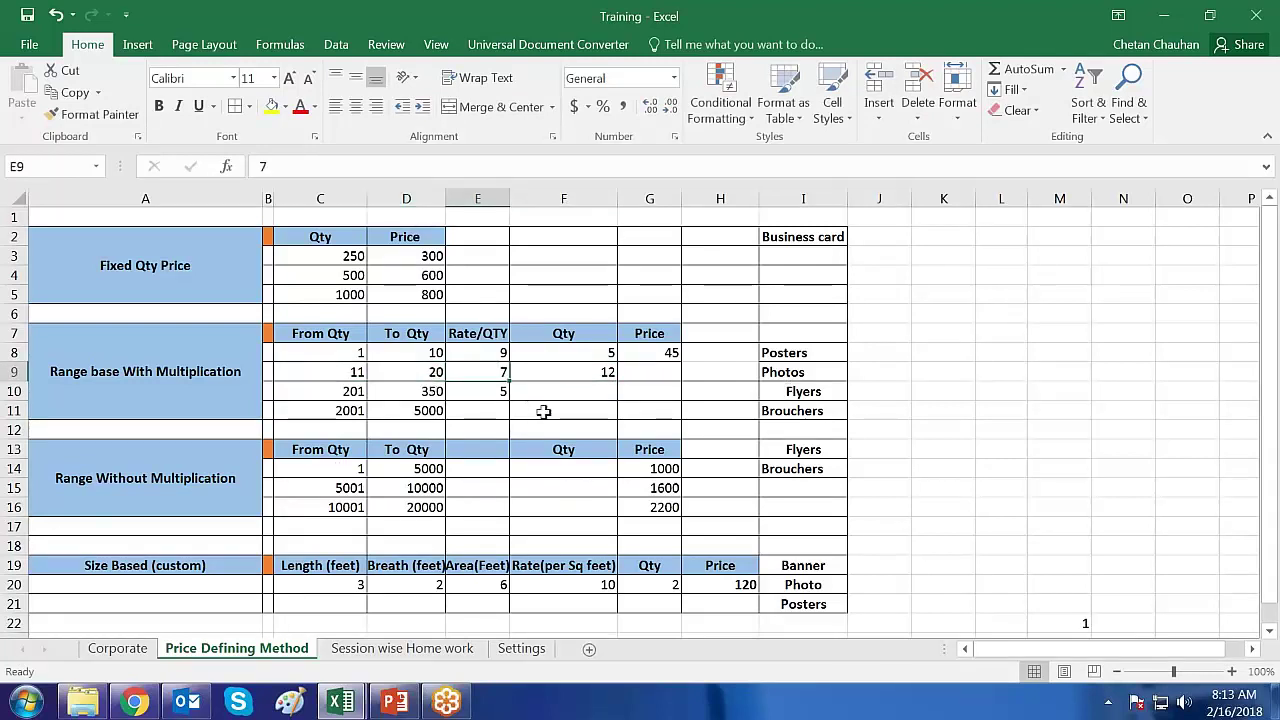
{"action": "left_click", "coordinate": [652, 372]}
{"action": "left_click", "coordinate": [663, 351]}
{"action": "key", "text": "ctrl+c"}
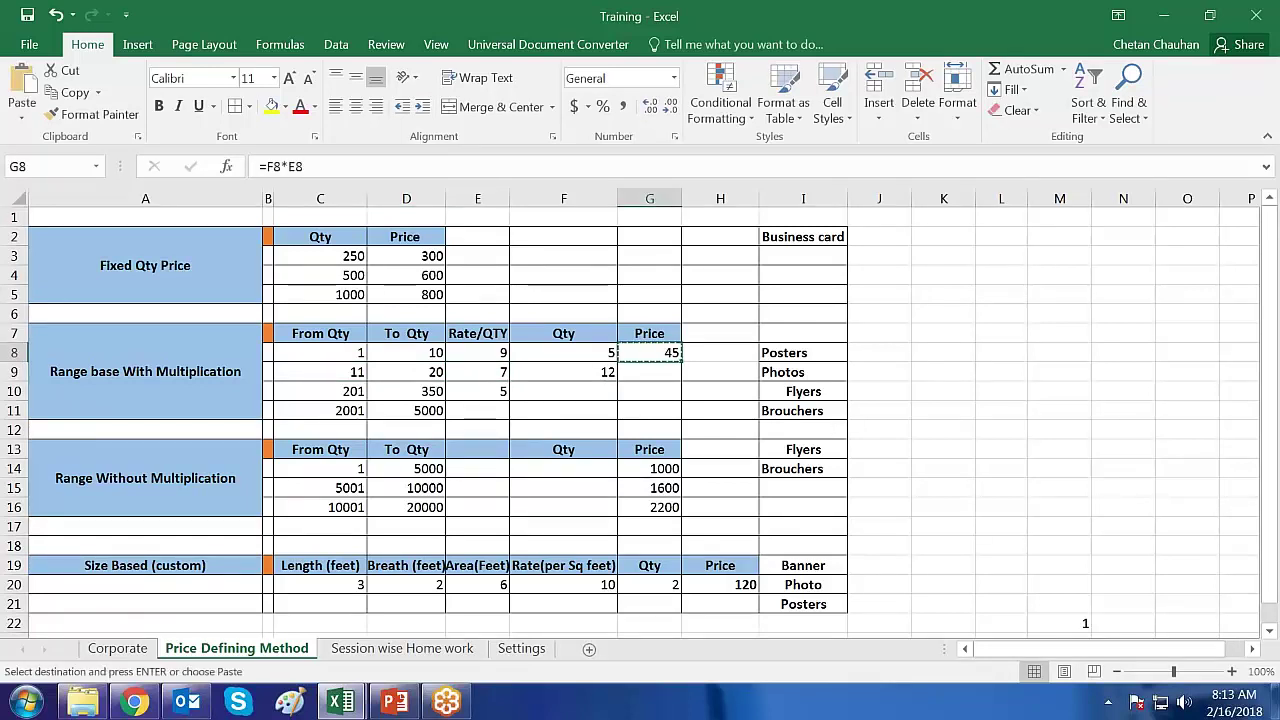
{"action": "left_click_drag", "start_coordinate": [650, 352], "coordinate": [650, 391]}
{"action": "key", "text": "ctrl+v"}
{"action": "key", "text": "Escape"}
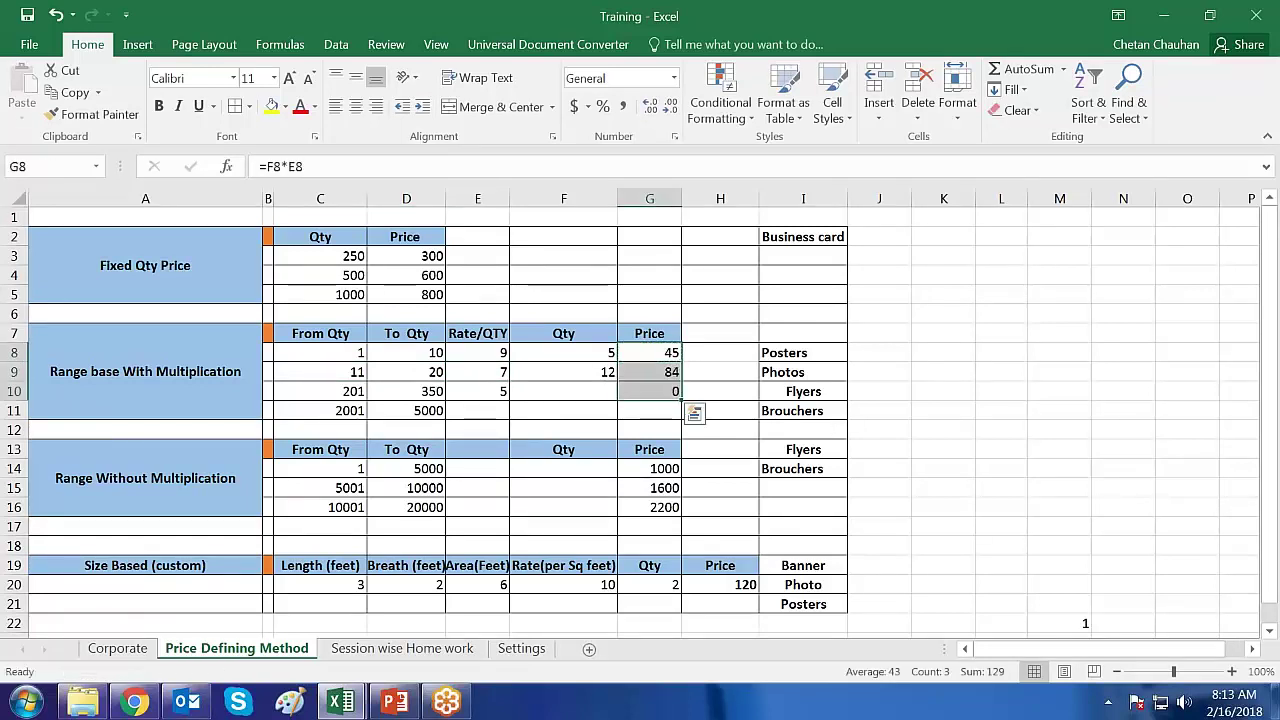
Inspect the price formula in G9 and the quantity and rate cells it refers to.
{"action": "left_click", "coordinate": [638, 376]}
{"action": "key", "text": "Left"}
{"action": "key", "text": "Right"}
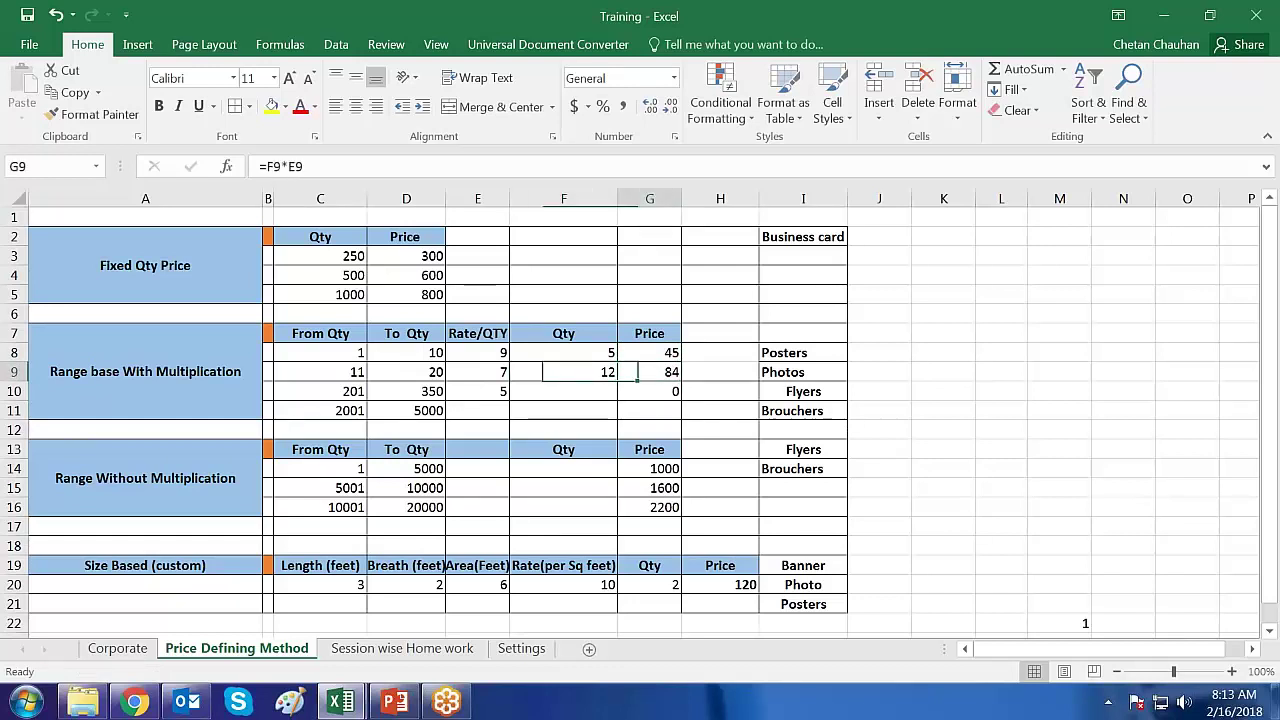
{"action": "key", "text": "Left"}
{"action": "key", "text": "Right"}
{"action": "left_click", "coordinate": [327, 160]}
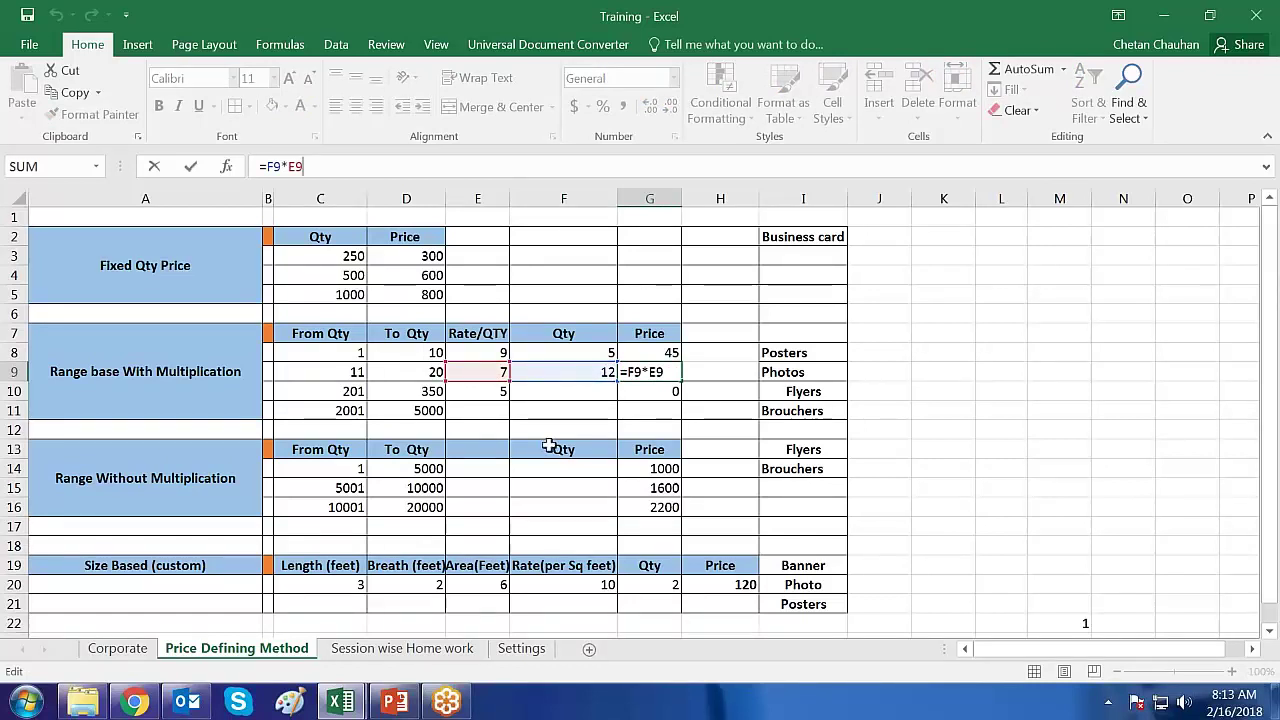
{"action": "key", "text": "Escape"}
Set the sample quantity of the third range in F10 to 210 and check its price against the rate.
{"action": "left_click", "coordinate": [492, 393]}
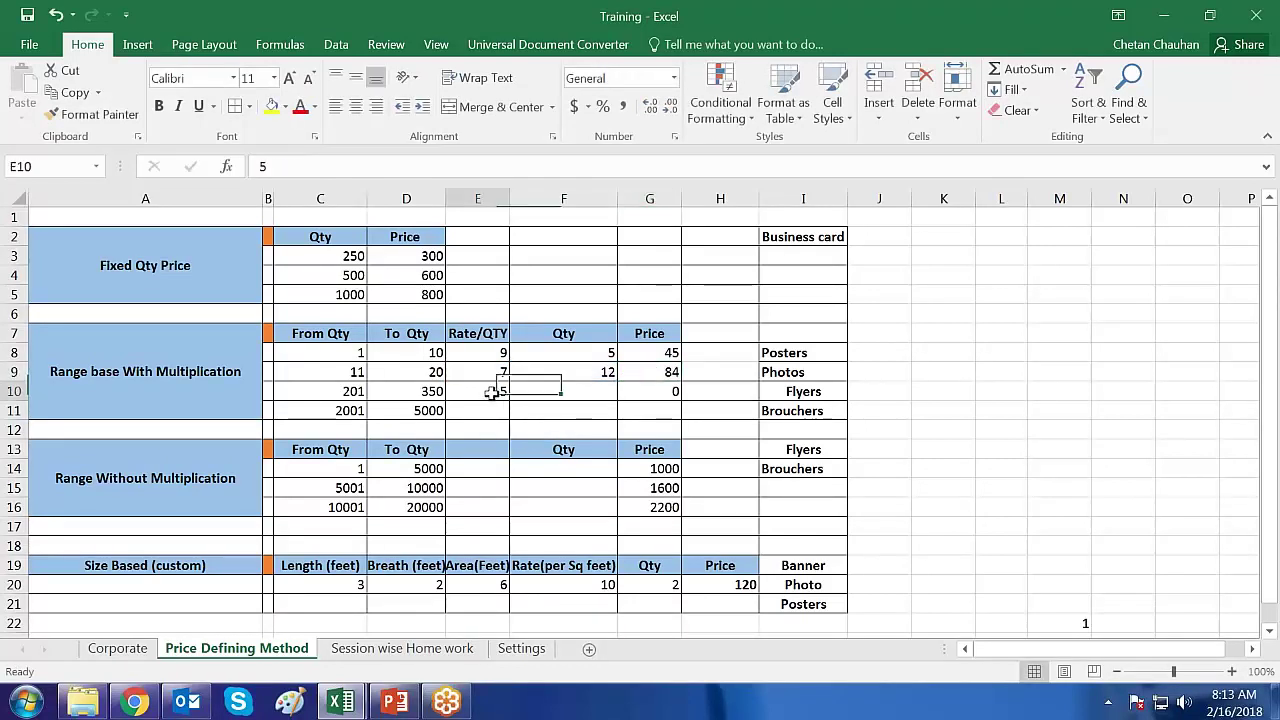
{"action": "left_click", "coordinate": [596, 391]}
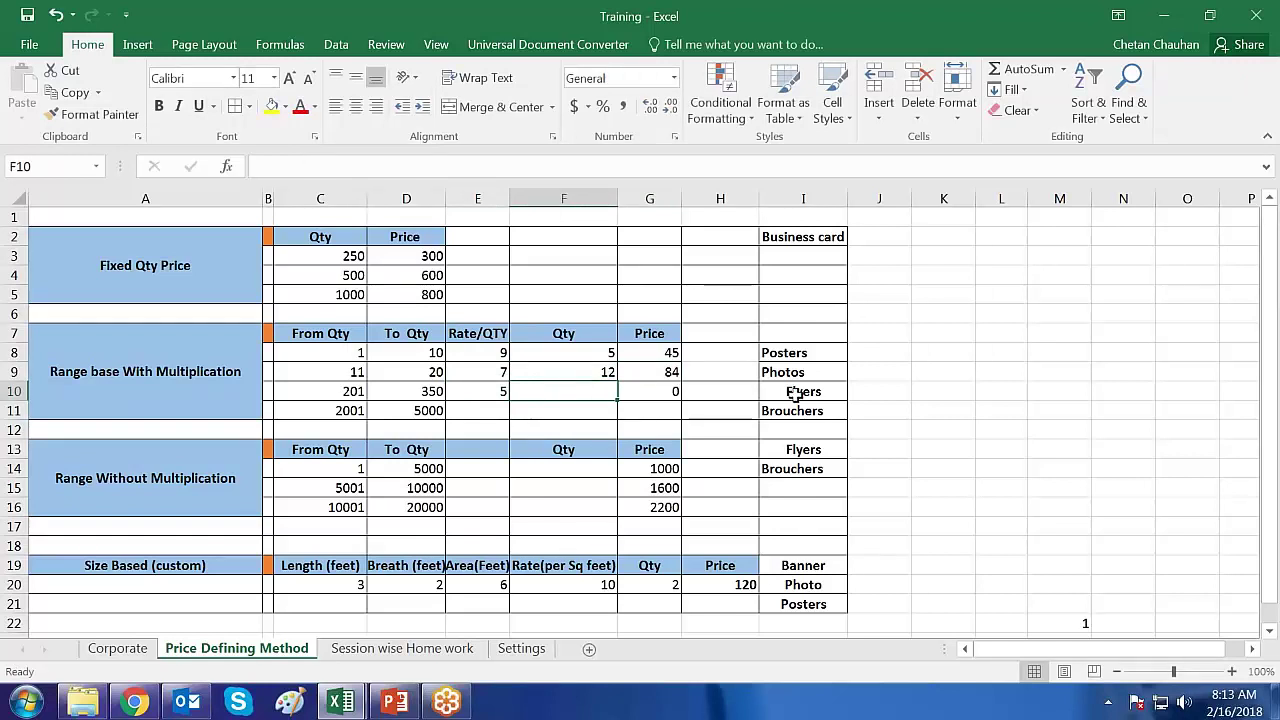
{"action": "type", "text": "2"}
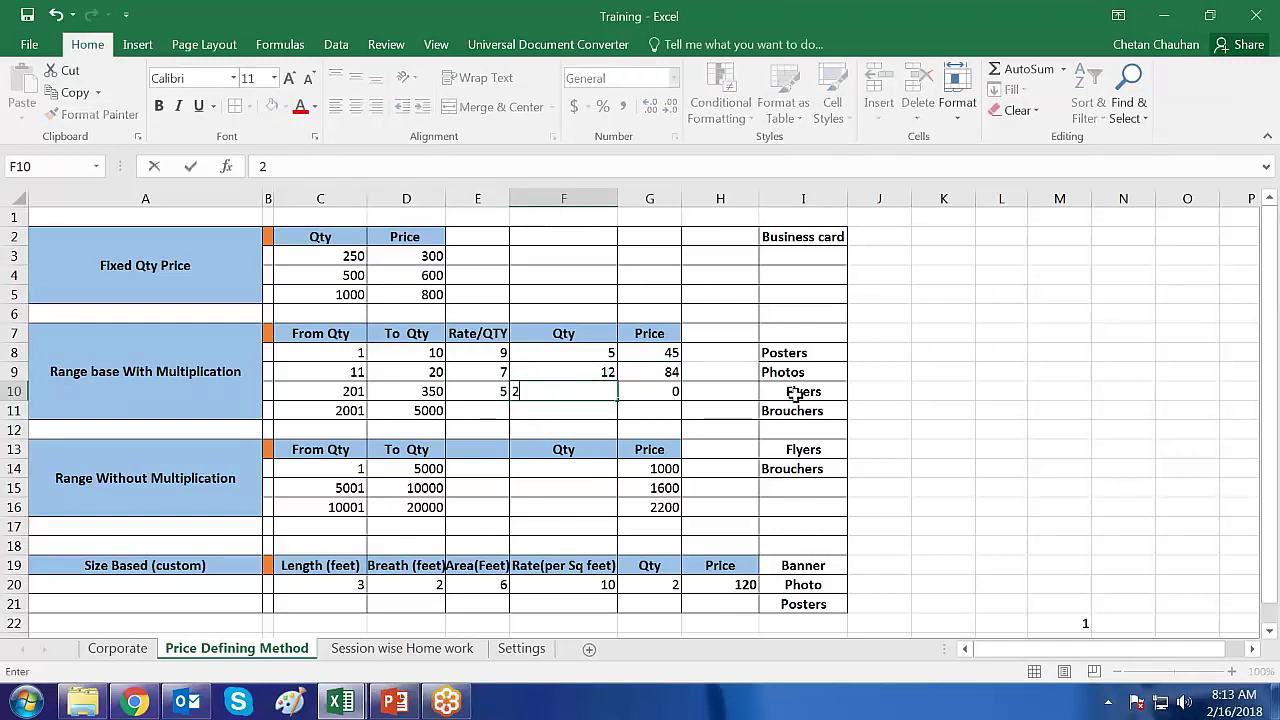
{"action": "type", "text": "10"}
{"action": "key", "text": "Return"}
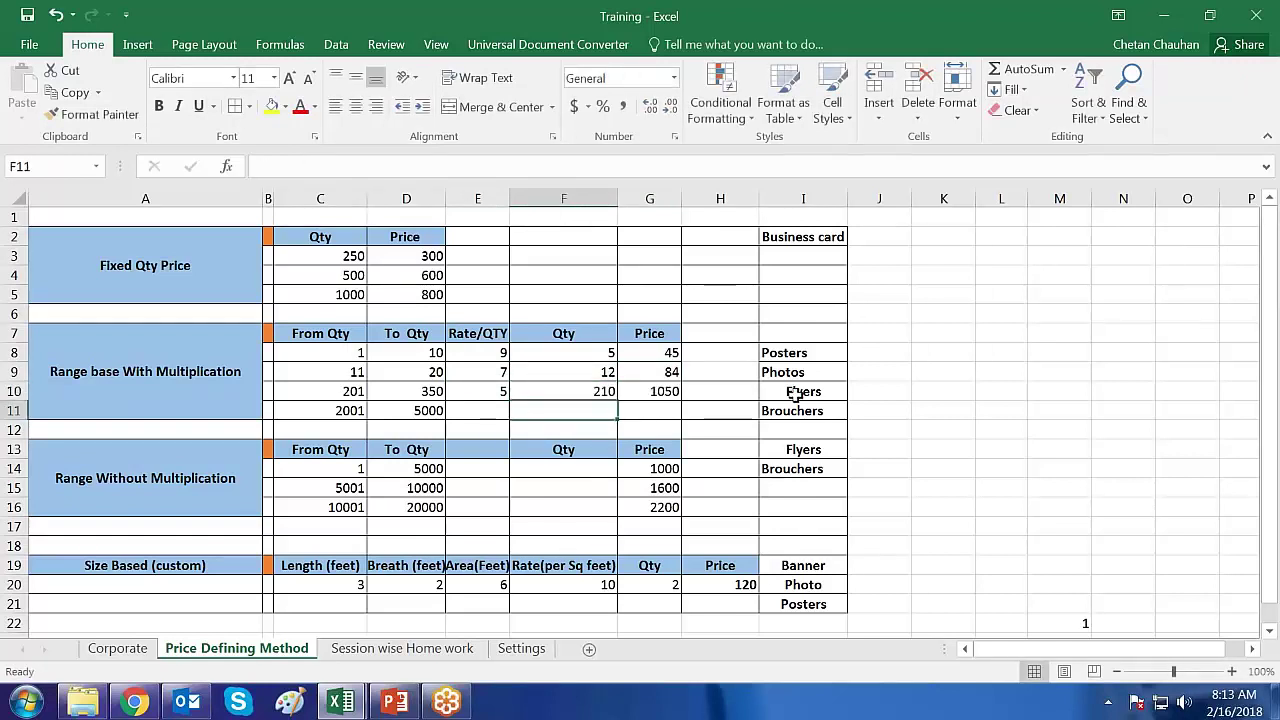
{"action": "key", "text": "Up"}
{"action": "key", "text": "Right"}
{"action": "key", "text": "Left"}
{"action": "key", "text": "Left"}
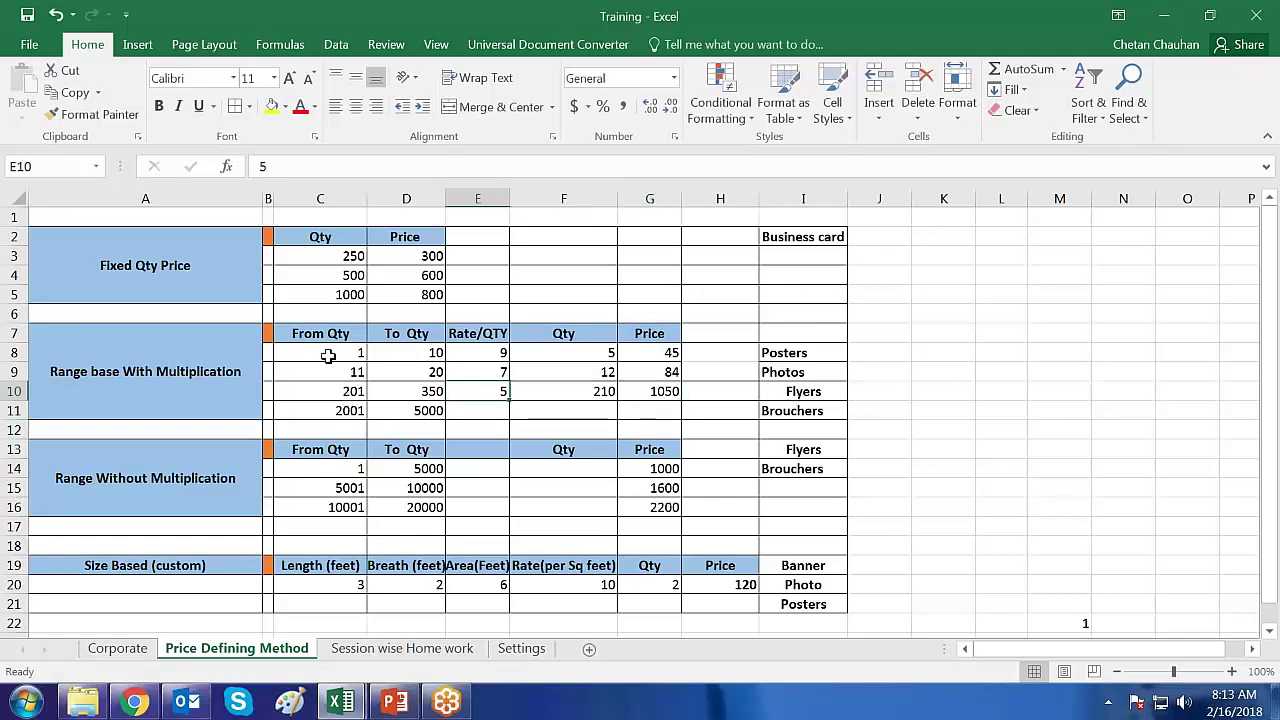
Review the first range with its rate in C8:E8 and the example products in I8:I11.
{"action": "left_click_drag", "start_coordinate": [328, 356], "coordinate": [410, 362]}
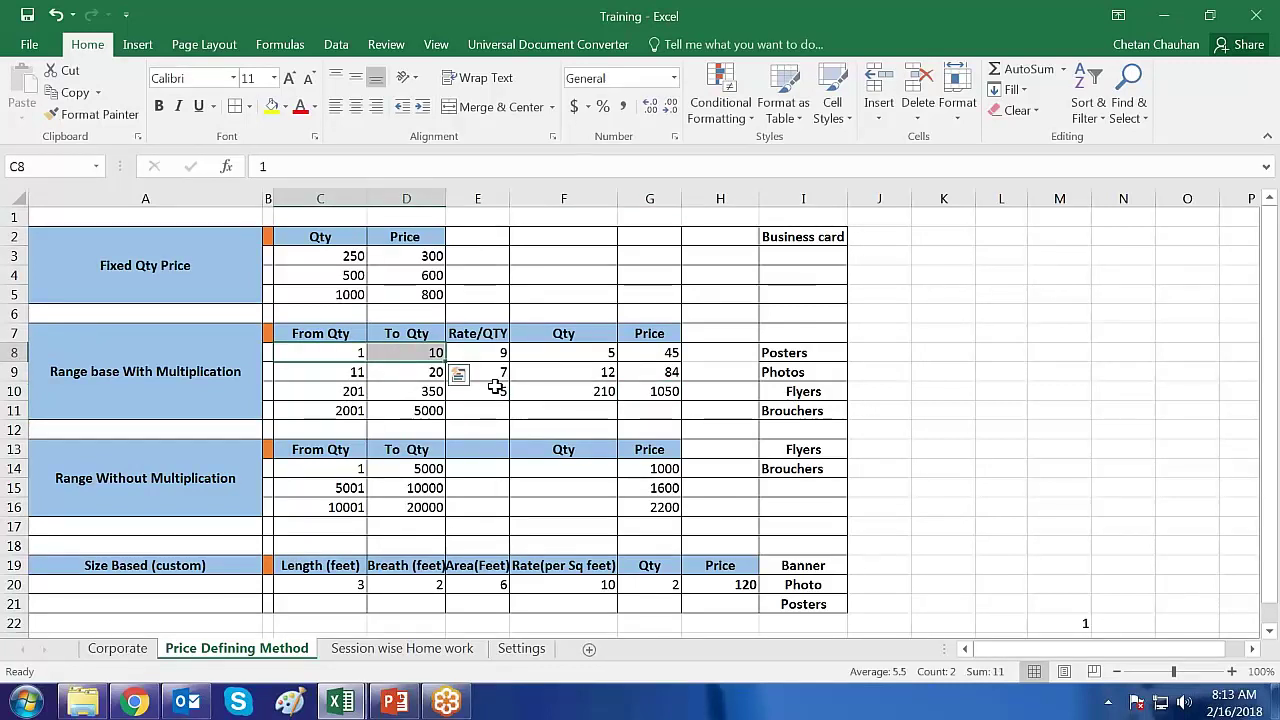
{"action": "left_click", "coordinate": [480, 354]}
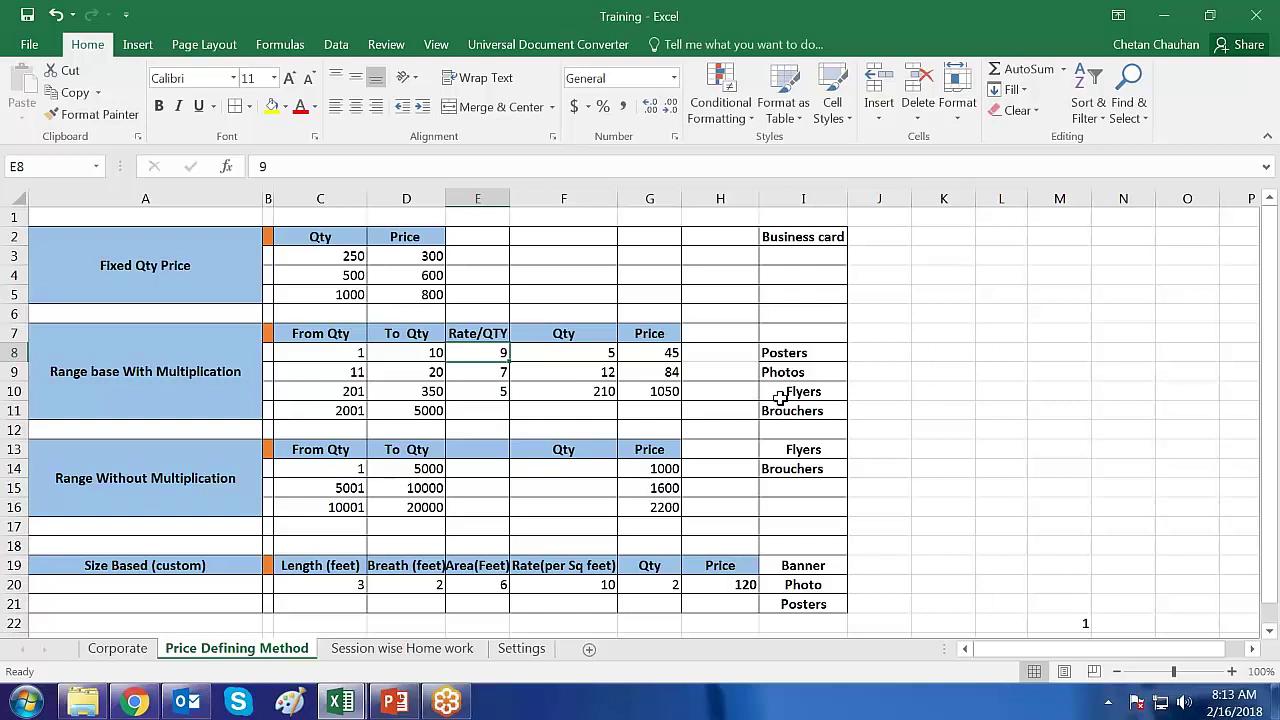
{"action": "left_click_drag", "start_coordinate": [793, 356], "coordinate": [789, 382]}
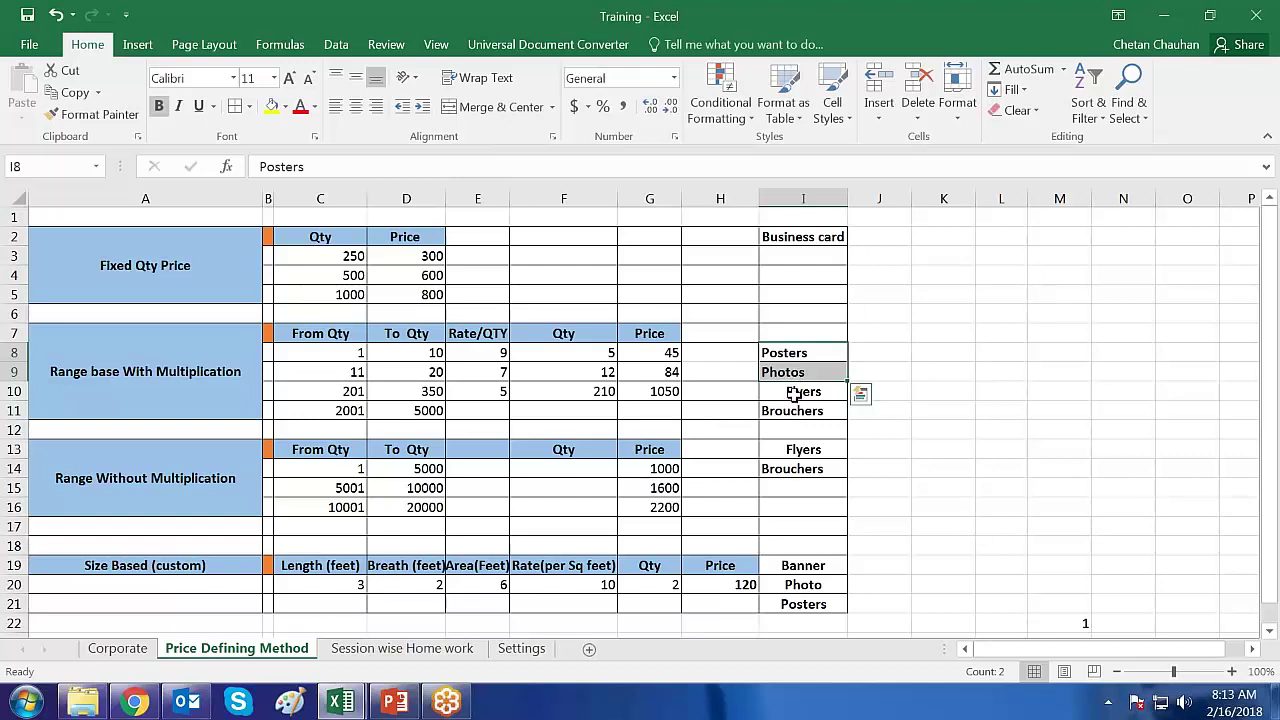
{"action": "left_click", "coordinate": [795, 393]}
{"action": "left_click_drag", "start_coordinate": [785, 355], "coordinate": [785, 415]}
{"action": "left_click", "coordinate": [943, 391]}
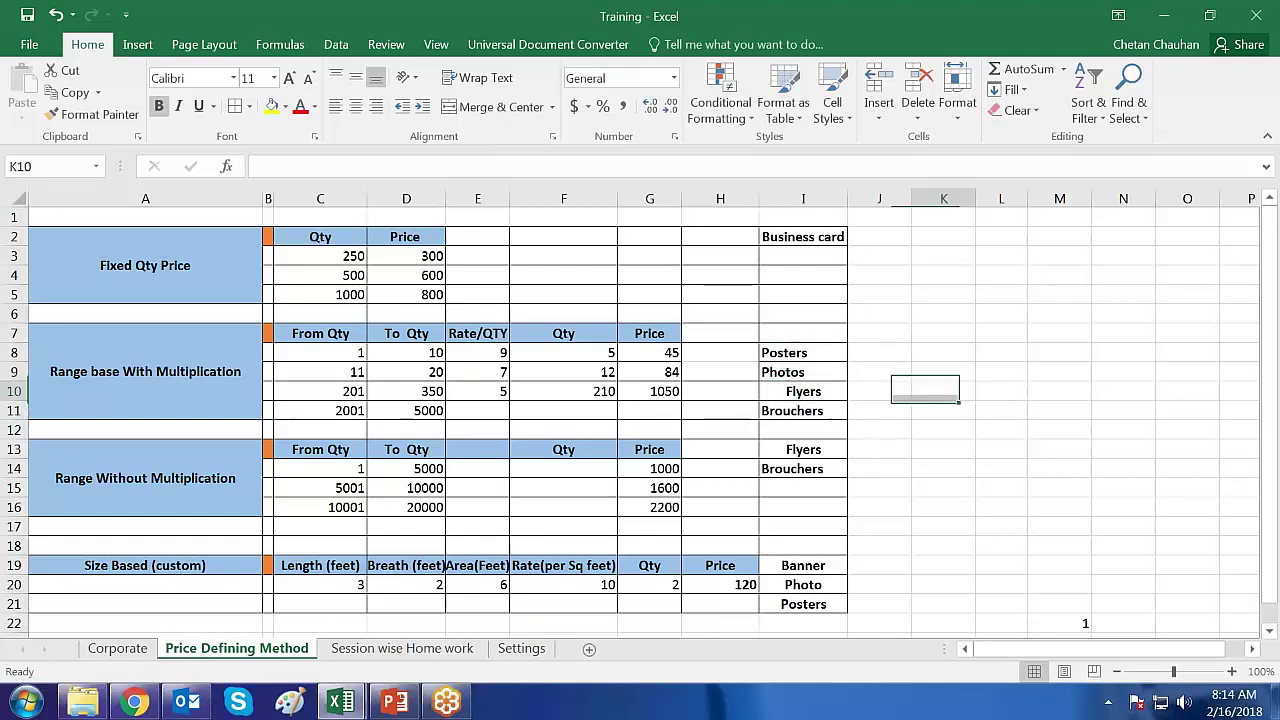
Examine the Range Without Multiplication table and its example products, comparing it with the per-quantity rates in E8:E10.
{"action": "left_click", "coordinate": [178, 480]}
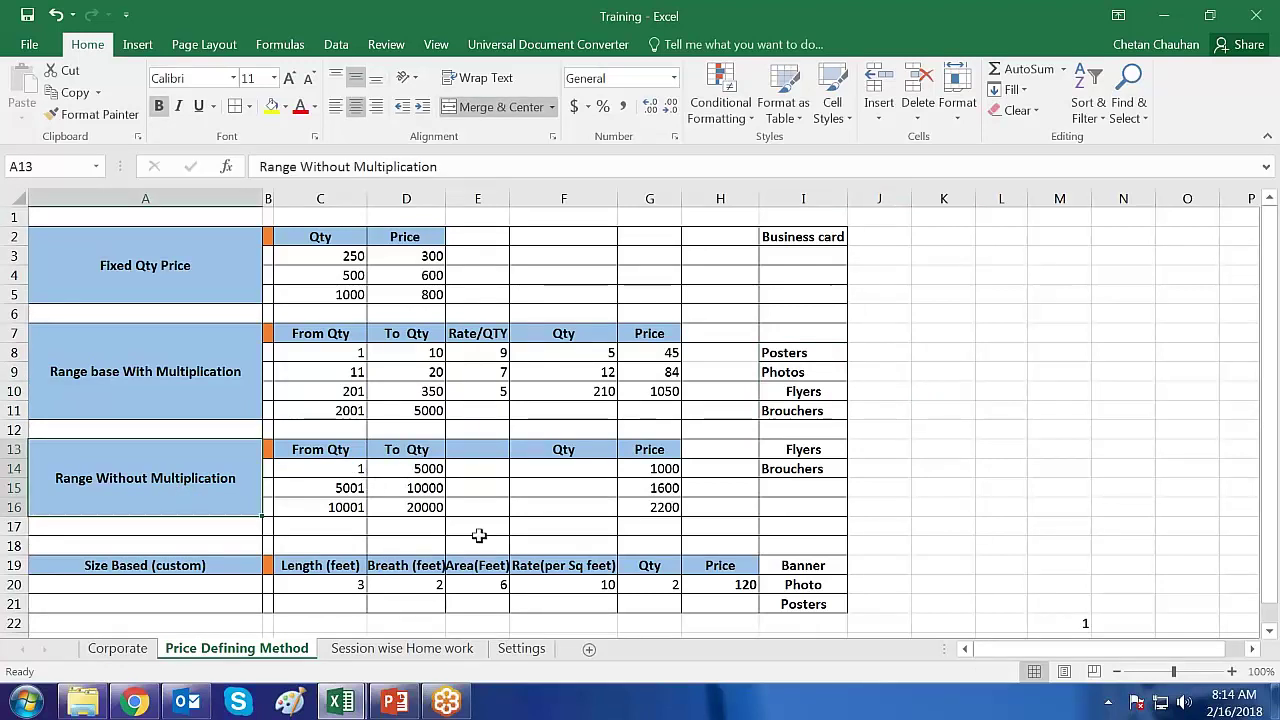
{"action": "left_click", "coordinate": [348, 469]}
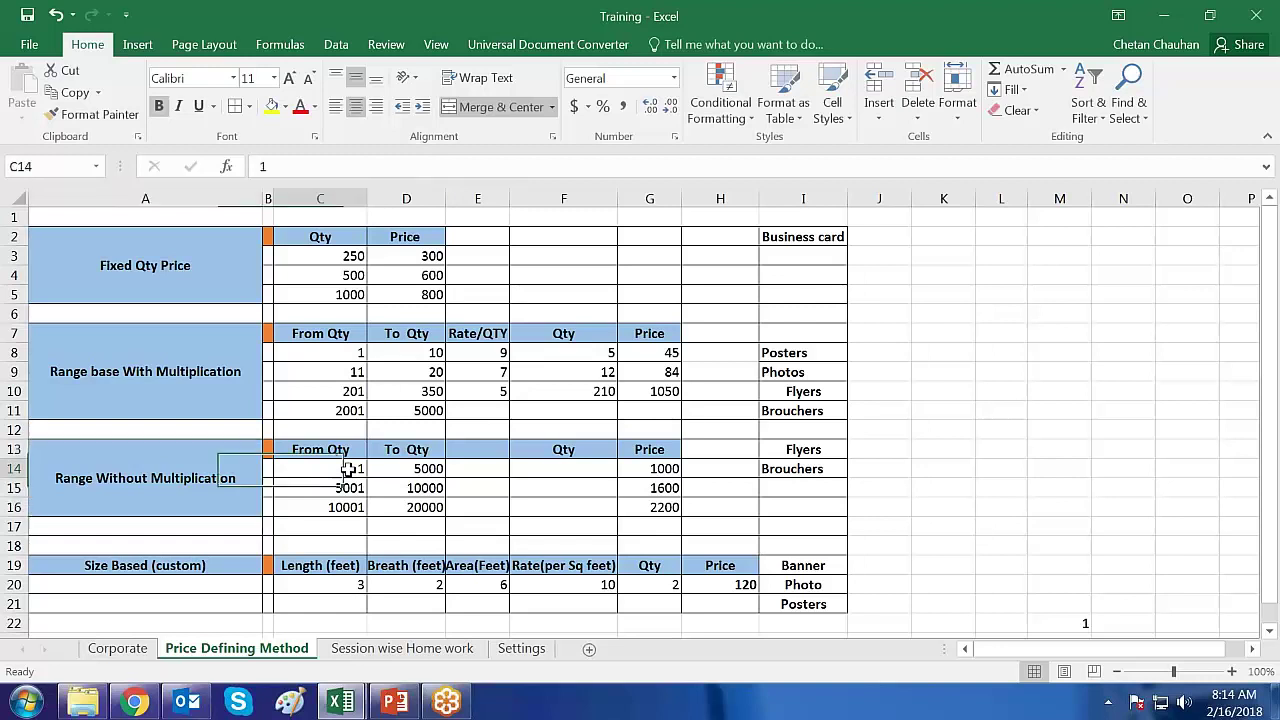
{"action": "left_click", "coordinate": [807, 450]}
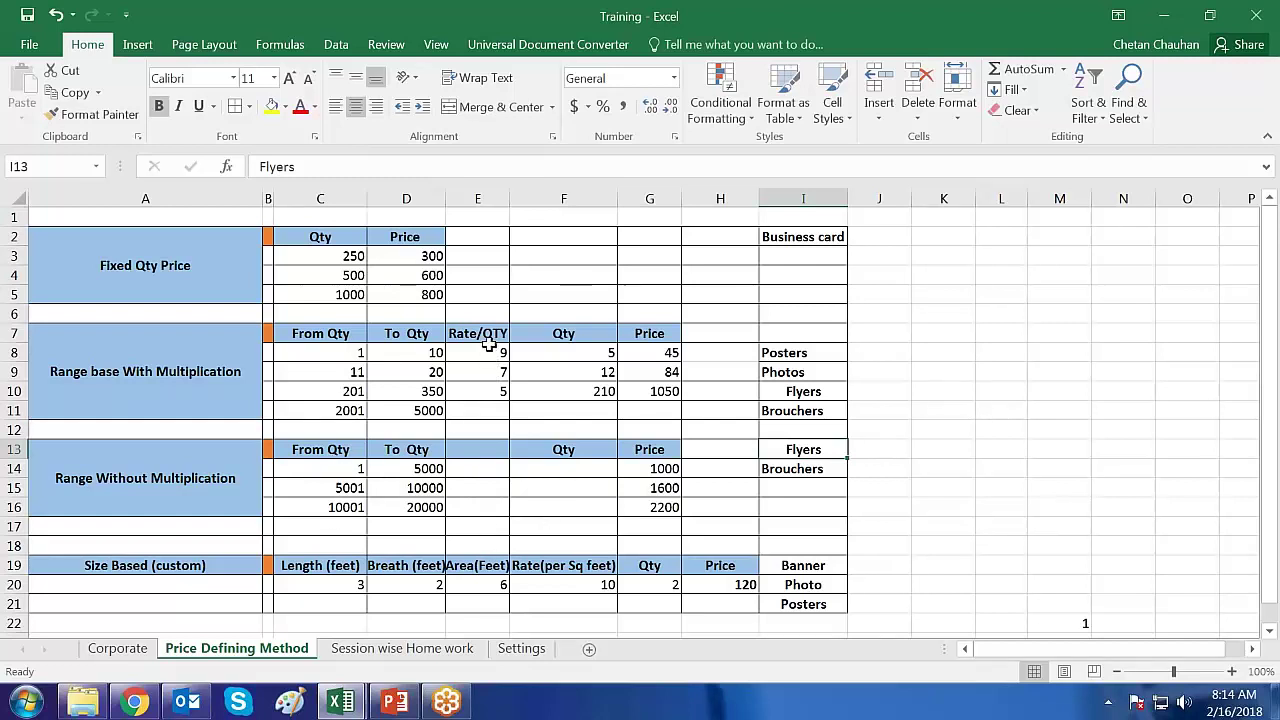
{"action": "left_click_drag", "start_coordinate": [491, 354], "coordinate": [494, 393]}
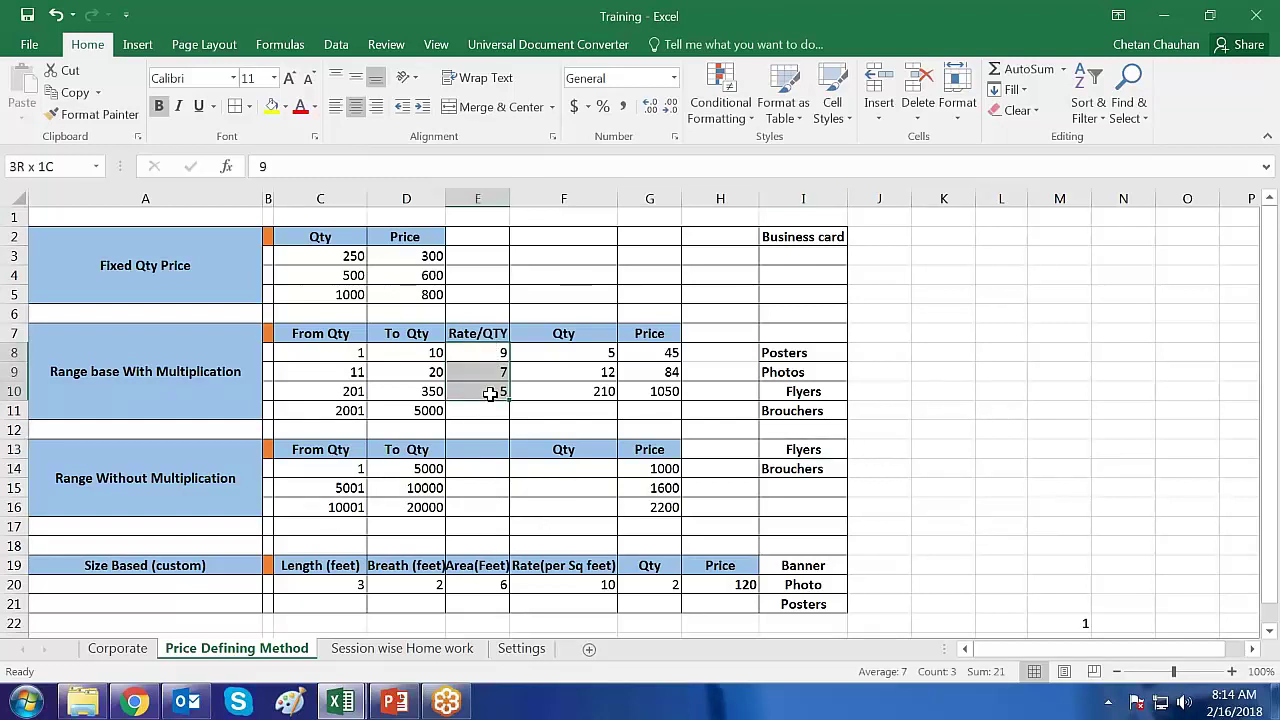
{"action": "left_click", "coordinate": [556, 472]}
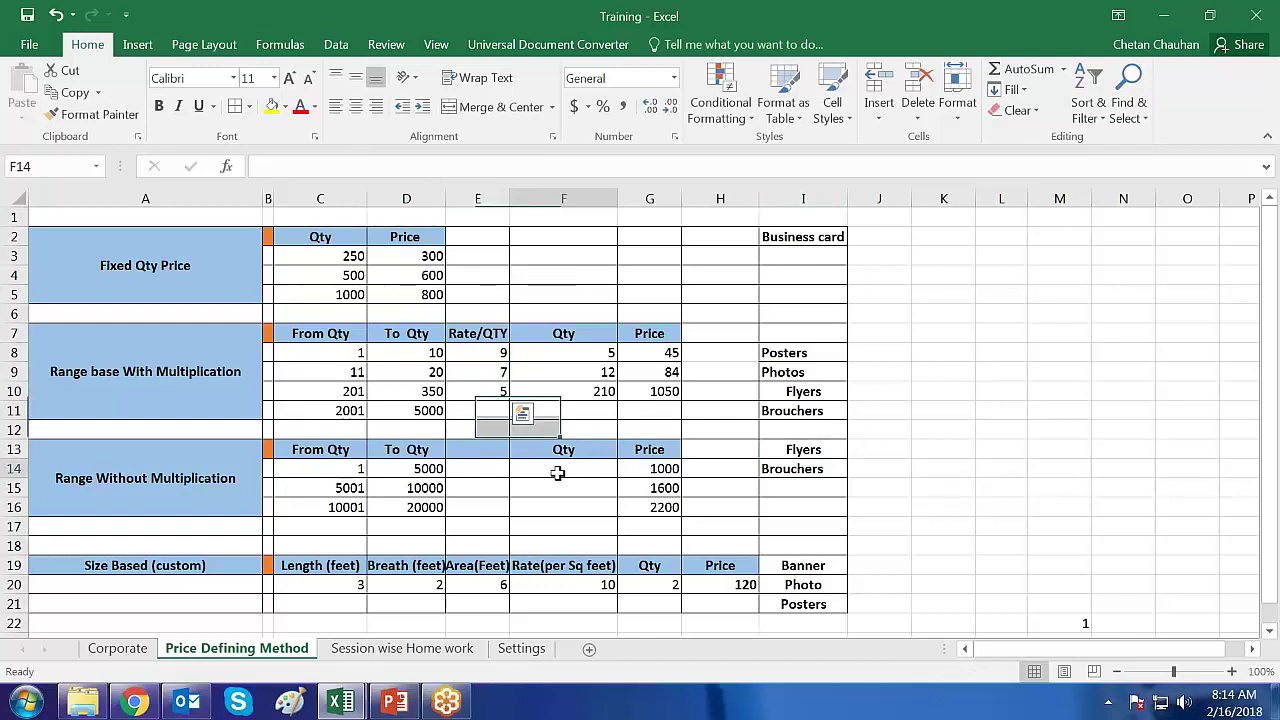
Examine the From and To quantities in the Range Without Multiplication table and the fixed price of the first range in G14.
{"action": "left_click", "coordinate": [348, 470]}
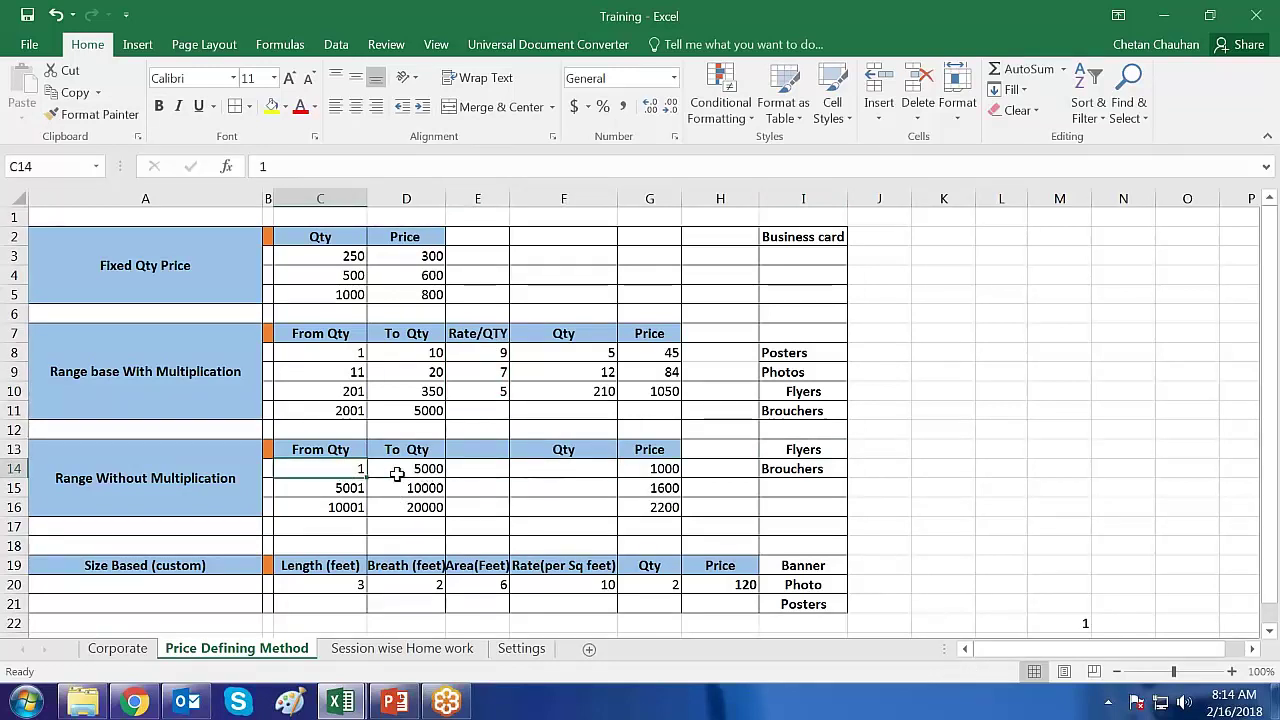
{"action": "left_click_drag", "start_coordinate": [362, 471], "coordinate": [405, 474]}
{"action": "left_click", "coordinate": [339, 474]}
{"action": "left_click_drag", "start_coordinate": [333, 470], "coordinate": [412, 505]}
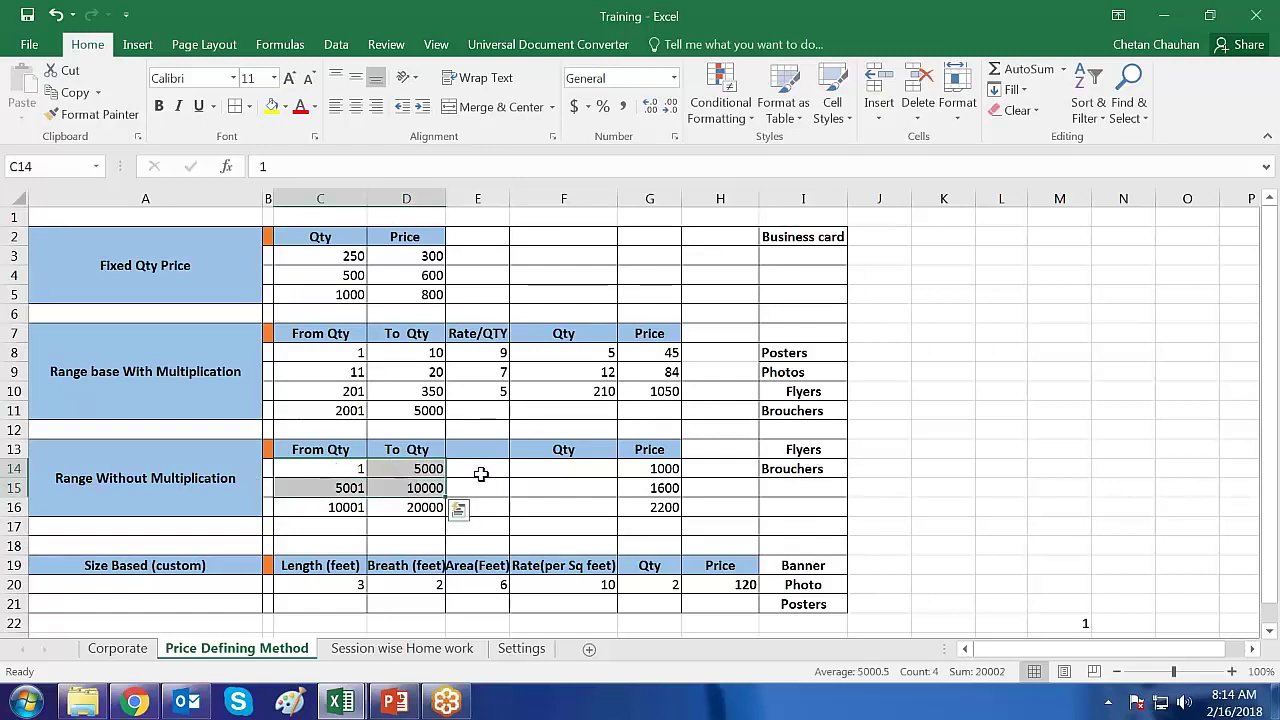
{"action": "left_click", "coordinate": [480, 474]}
{"action": "left_click", "coordinate": [655, 470]}
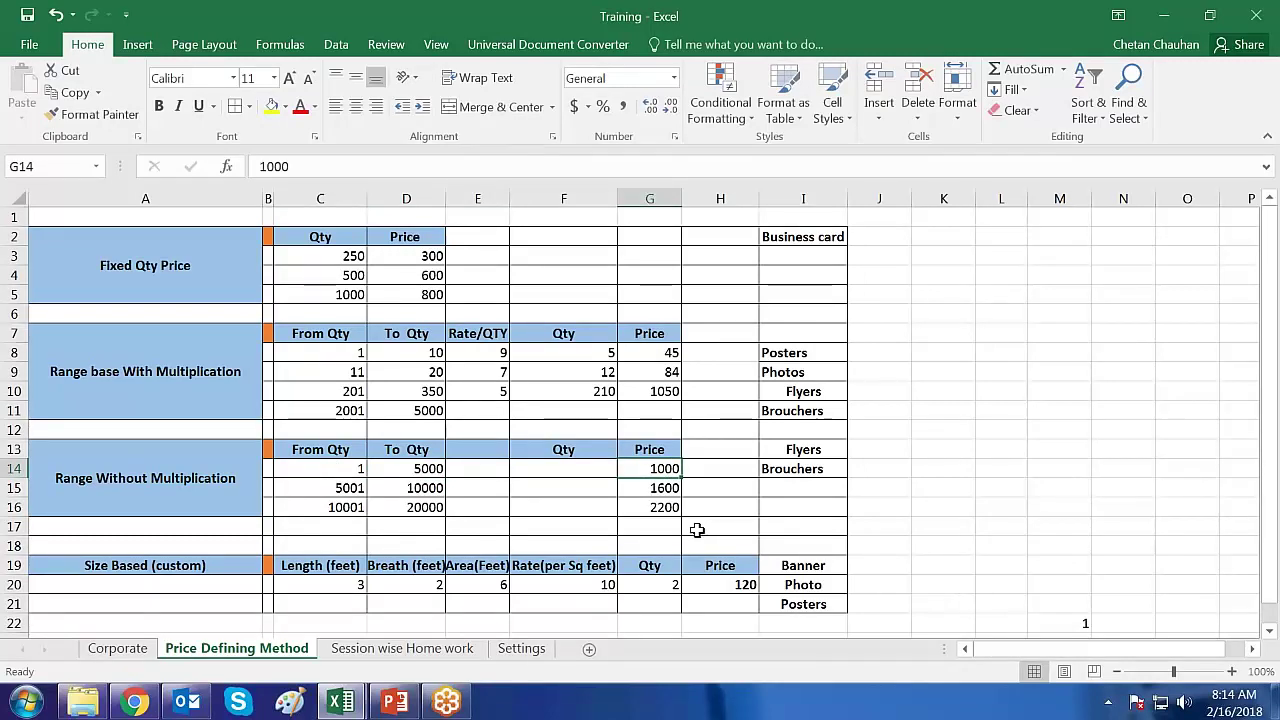
{"action": "left_click", "coordinate": [349, 488]}
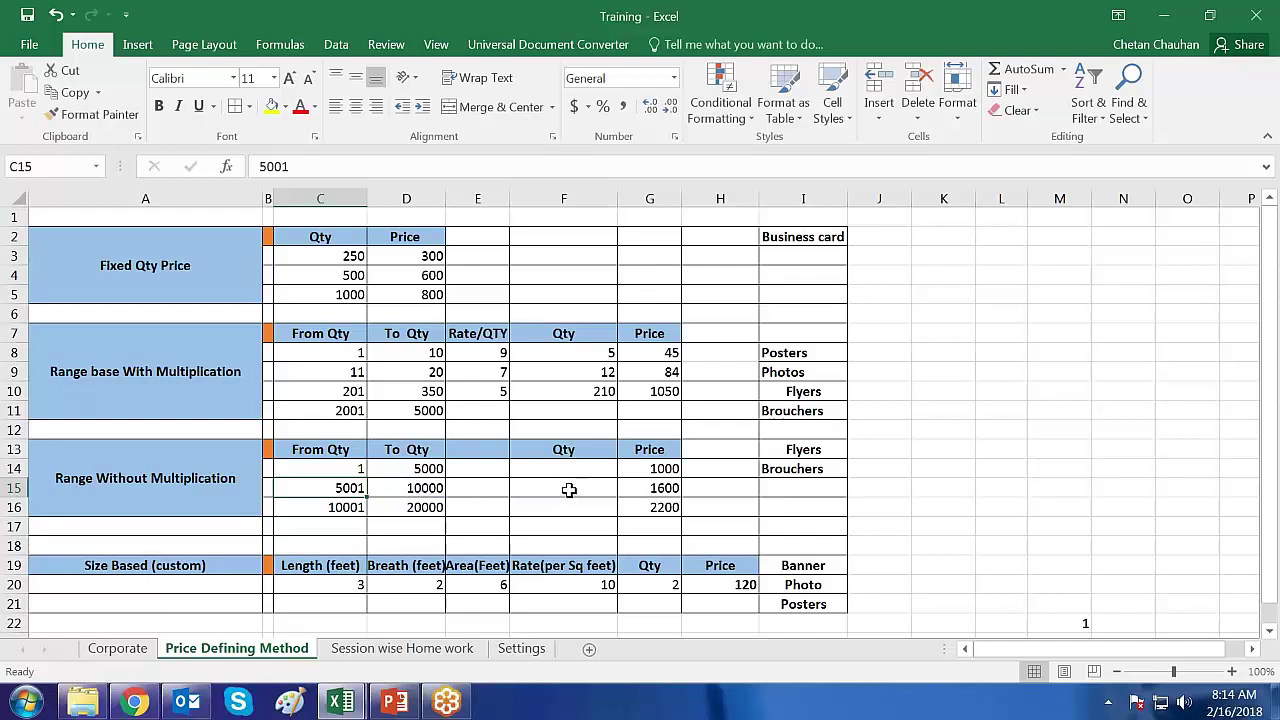
{"action": "left_click_drag", "start_coordinate": [355, 468], "coordinate": [361, 470]}
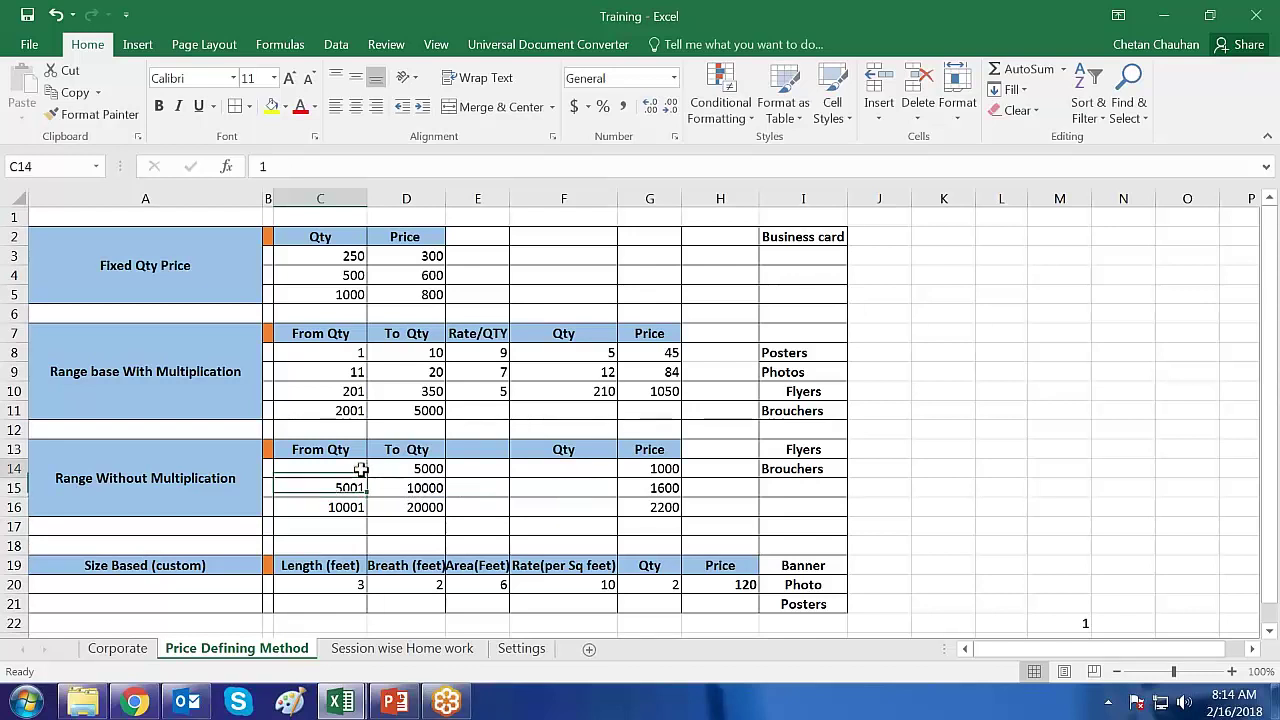
{"action": "left_click", "coordinate": [416, 469]}
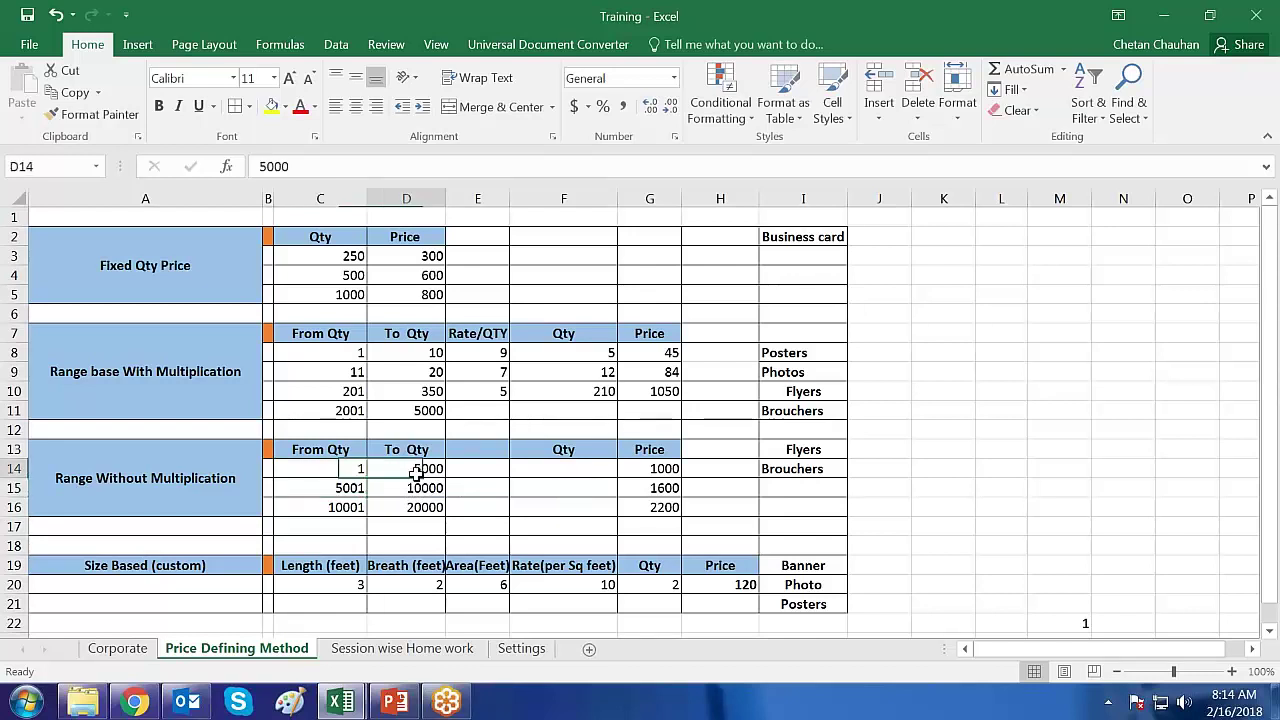
Enter the sample quantity 5001 for the second range without multiplication in F15 and check its price in G15.
{"action": "left_click", "coordinate": [350, 489]}
{"action": "left_click", "coordinate": [543, 491]}
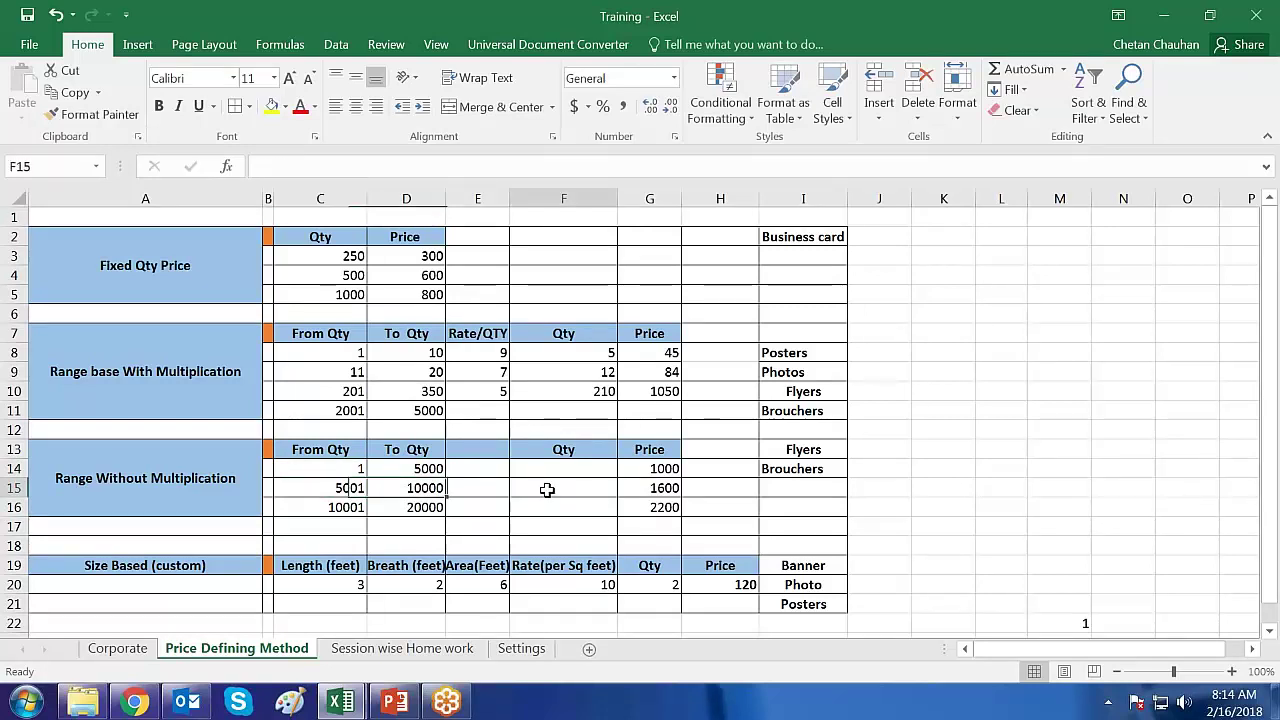
{"action": "type", "text": "5001"}
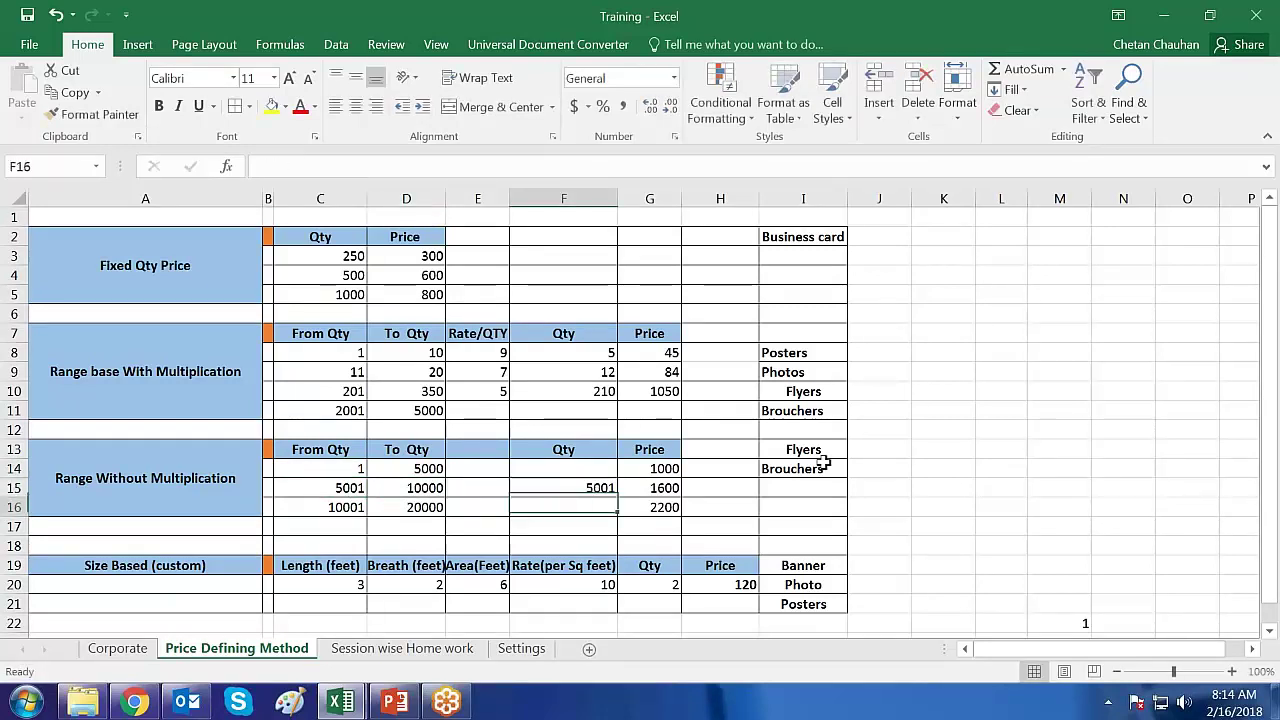
{"action": "key", "text": "Tab"}
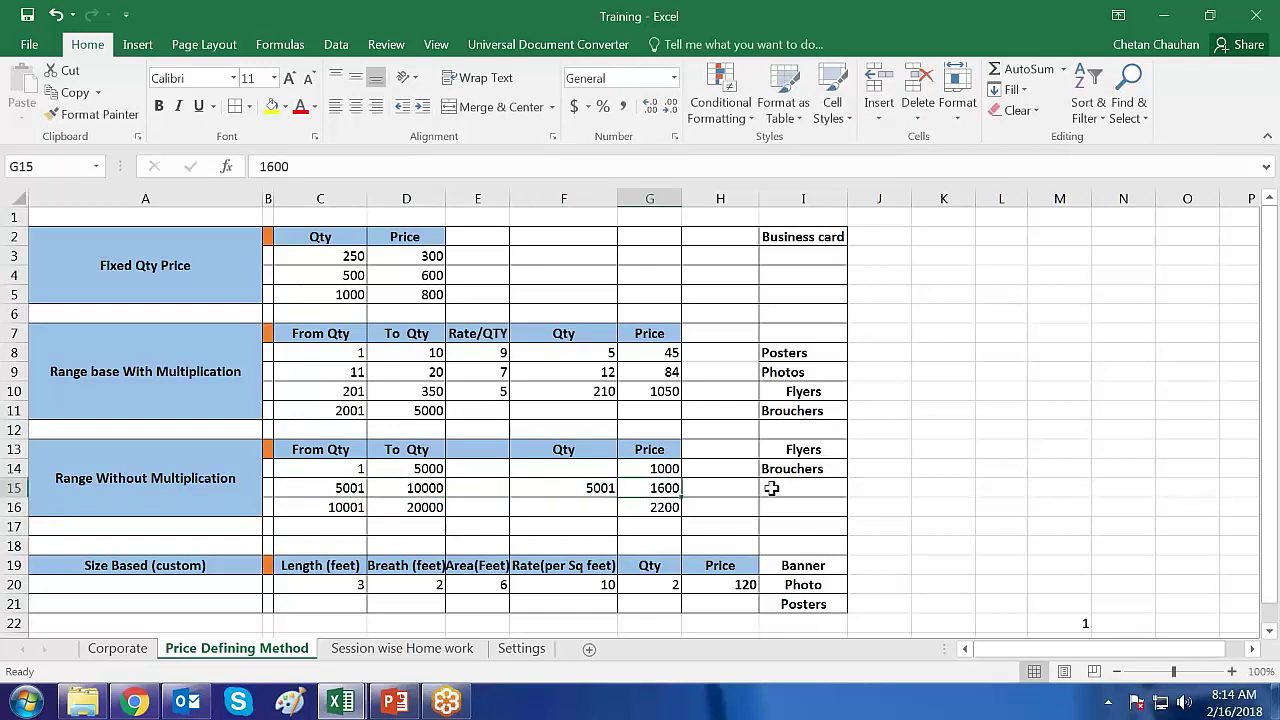
Enter the sample quantity 4999 for the first range without multiplication in F14 and check its price in G14.
{"action": "left_click", "coordinate": [562, 470]}
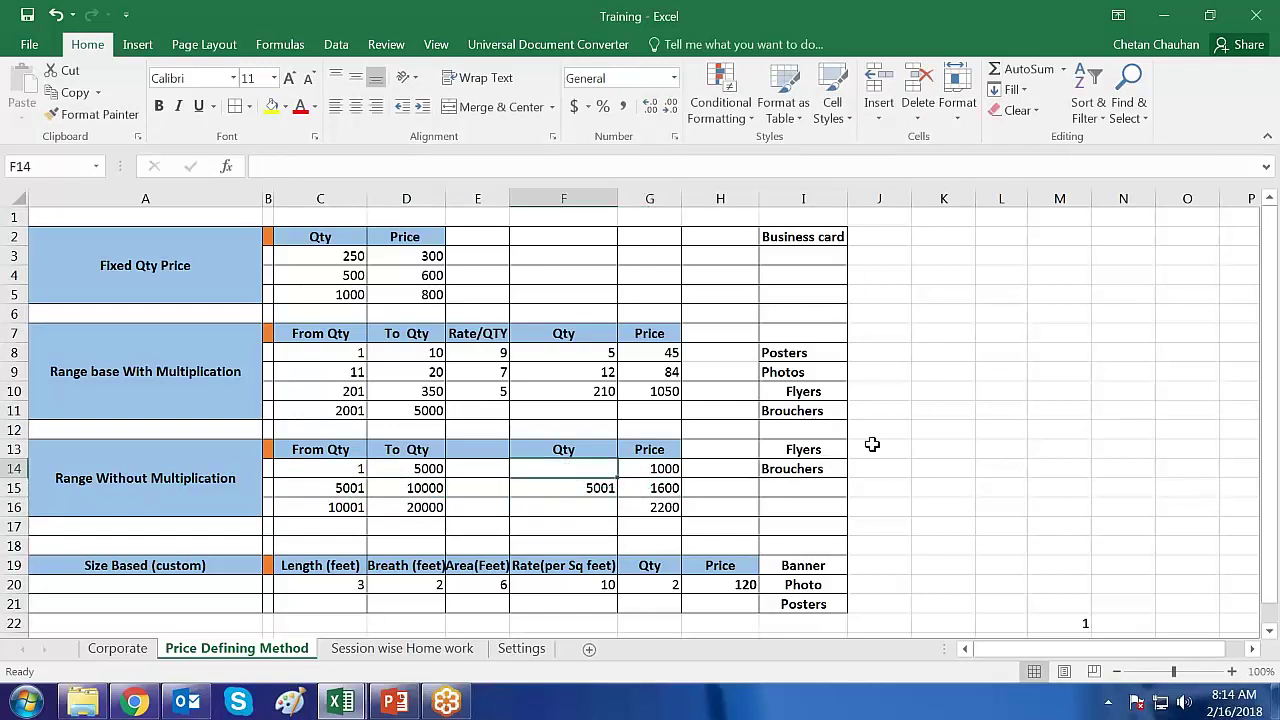
{"action": "type", "text": "4999"}
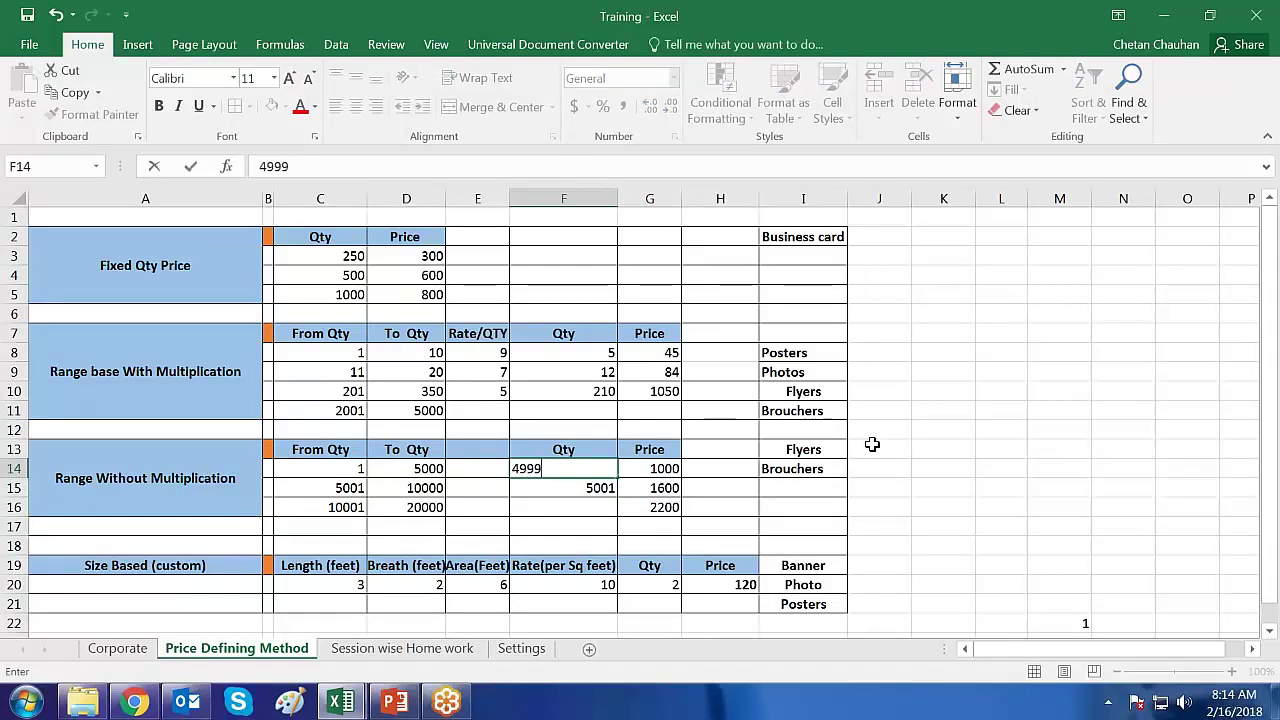
{"action": "key", "text": "Return"}
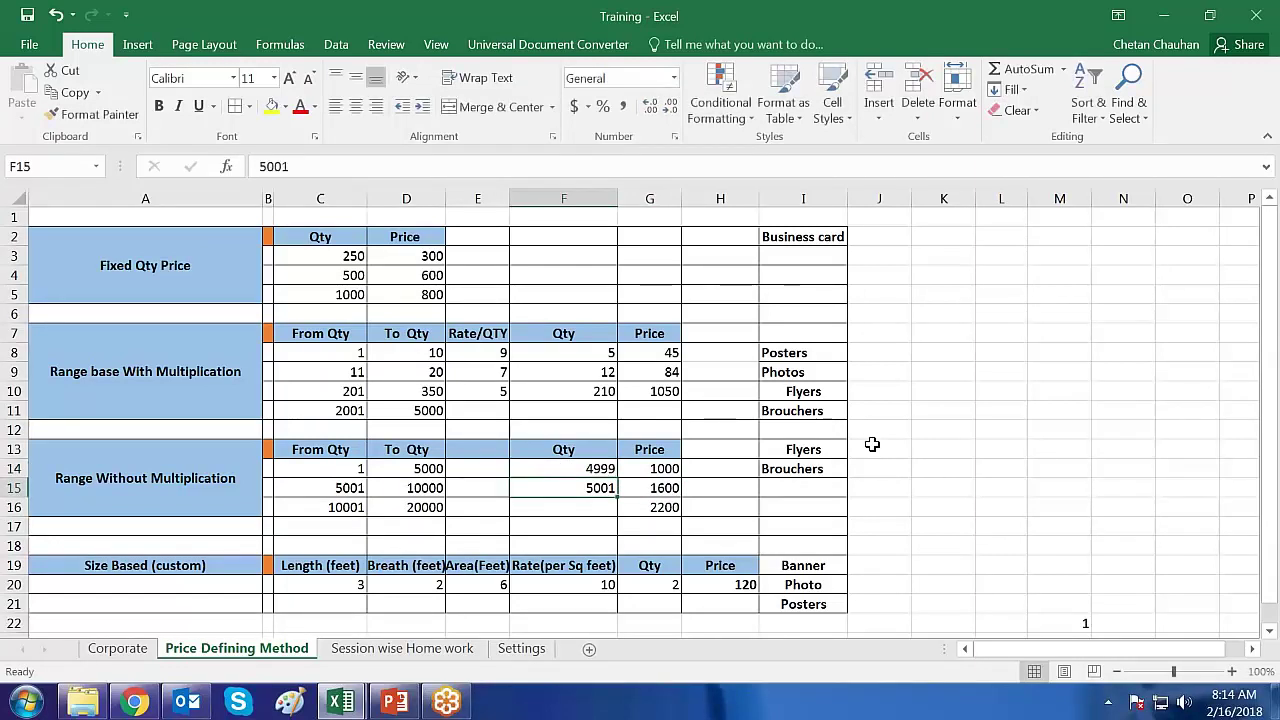
{"action": "key", "text": "Up"}
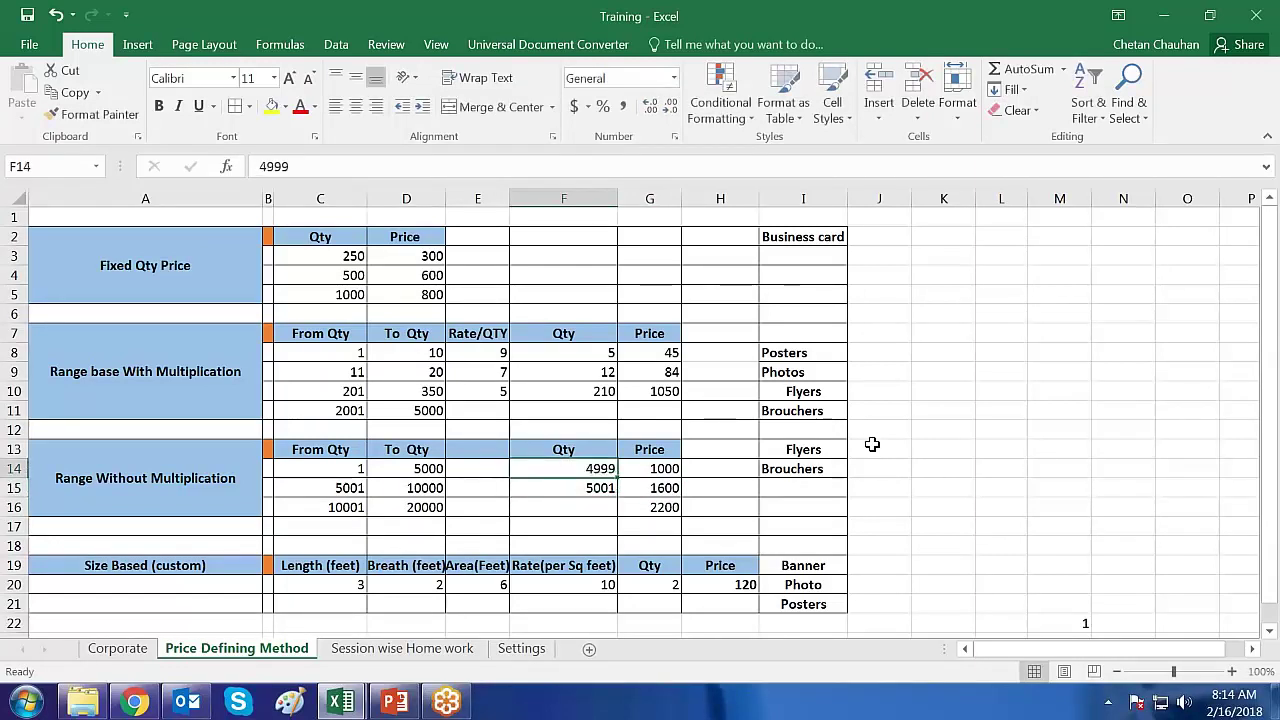
{"action": "key", "text": "Right"}
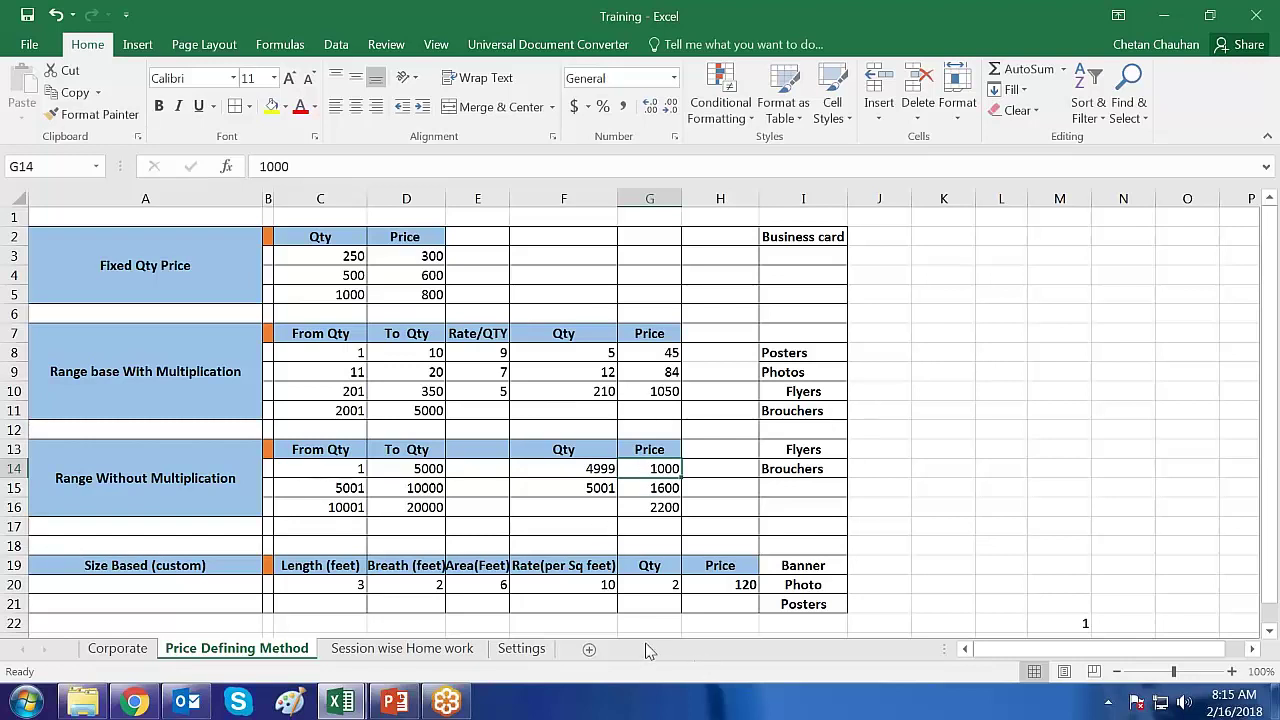
Compare the two sample quantities in F14:F15 of the Range Without Multiplication table.
{"action": "left_click", "coordinate": [578, 489]}
{"action": "left_click_drag", "start_coordinate": [586, 470], "coordinate": [588, 487]}
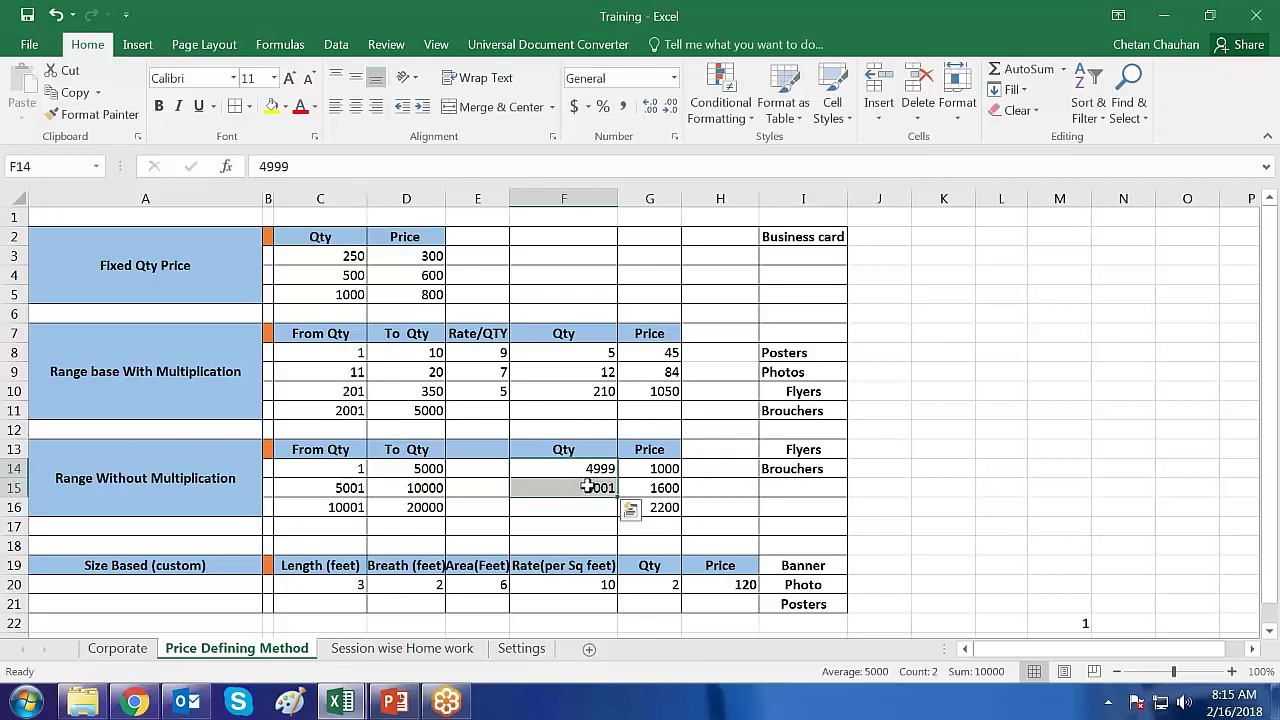
{"action": "left_click", "coordinate": [706, 486]}
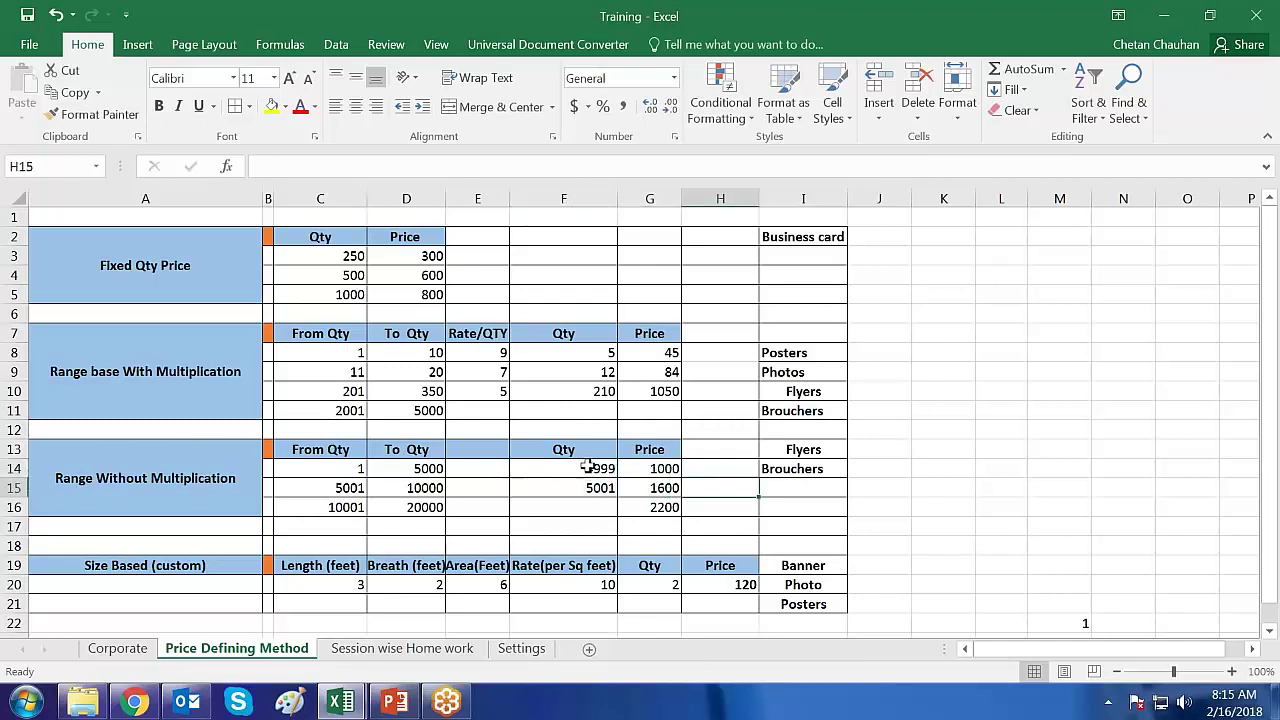
{"action": "left_click_drag", "start_coordinate": [588, 467], "coordinate": [588, 487]}
{"action": "left_click", "coordinate": [711, 489]}
{"action": "left_click", "coordinate": [606, 507]}
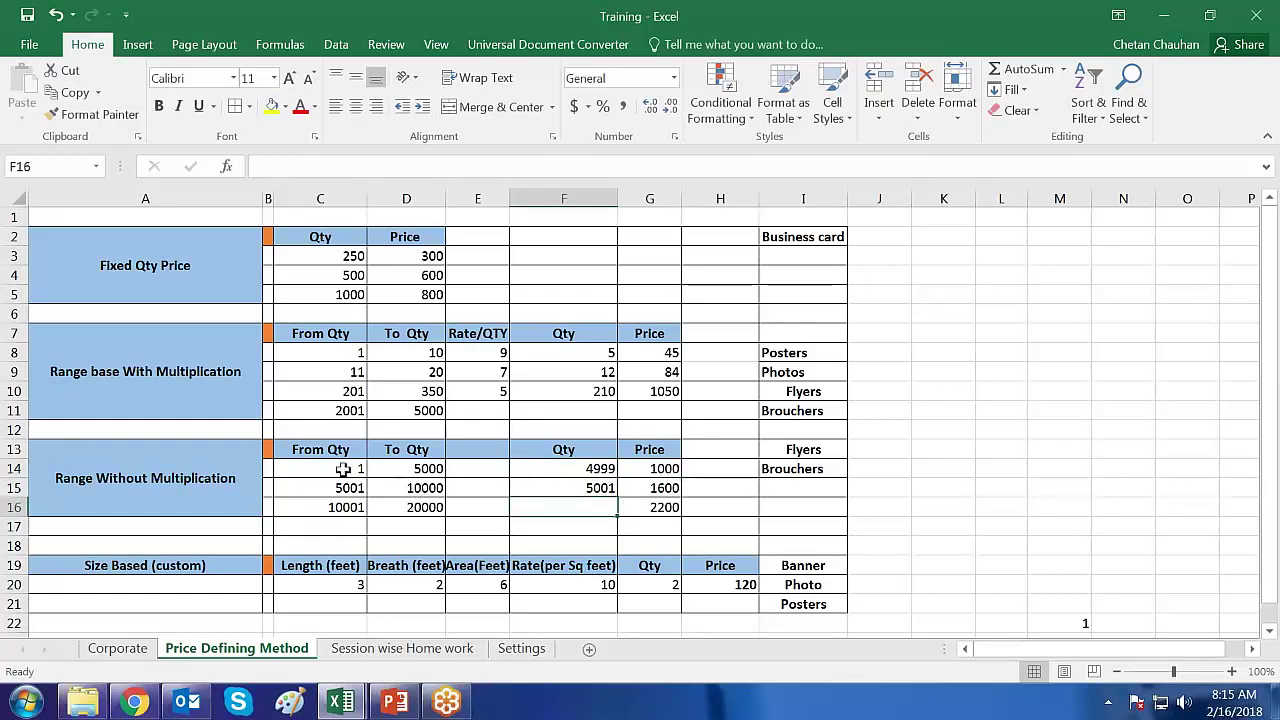
Review the first range in C14:D14 with its fixed price in G14, contrasting it with the per-quantity rates in E8:E10.
{"action": "left_click_drag", "start_coordinate": [343, 469], "coordinate": [420, 470]}
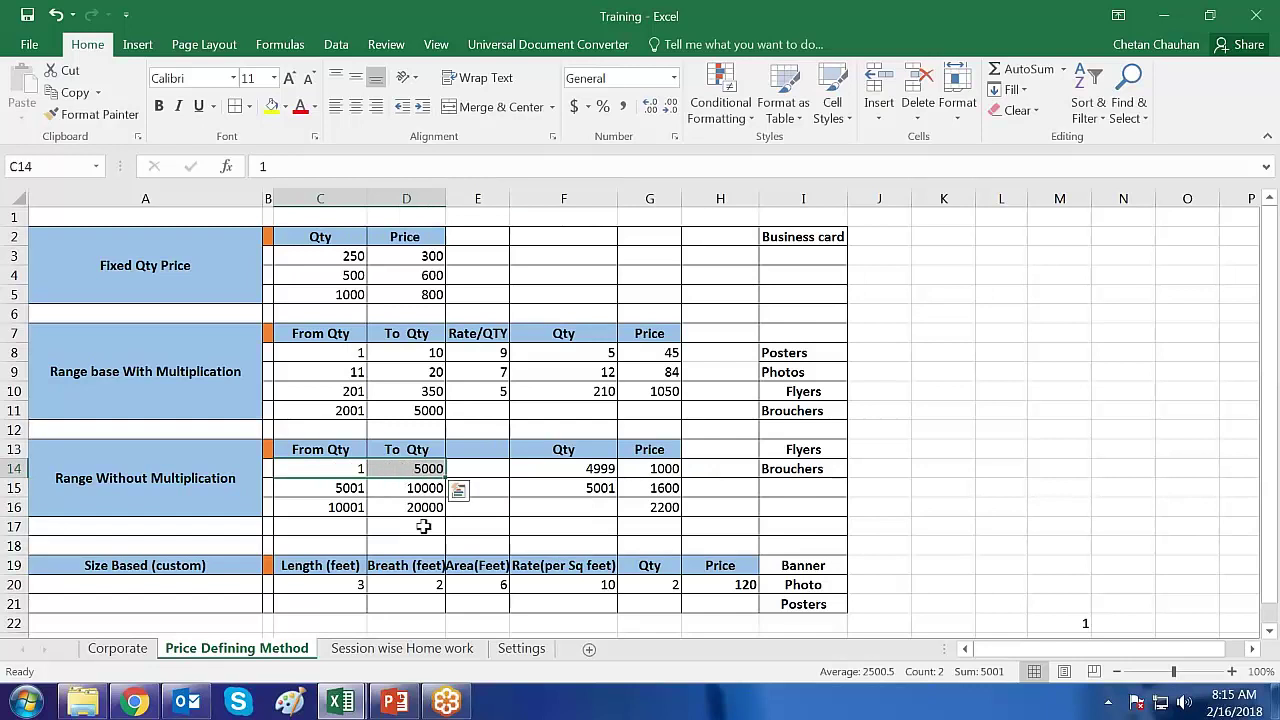
{"action": "left_click", "coordinate": [190, 505]}
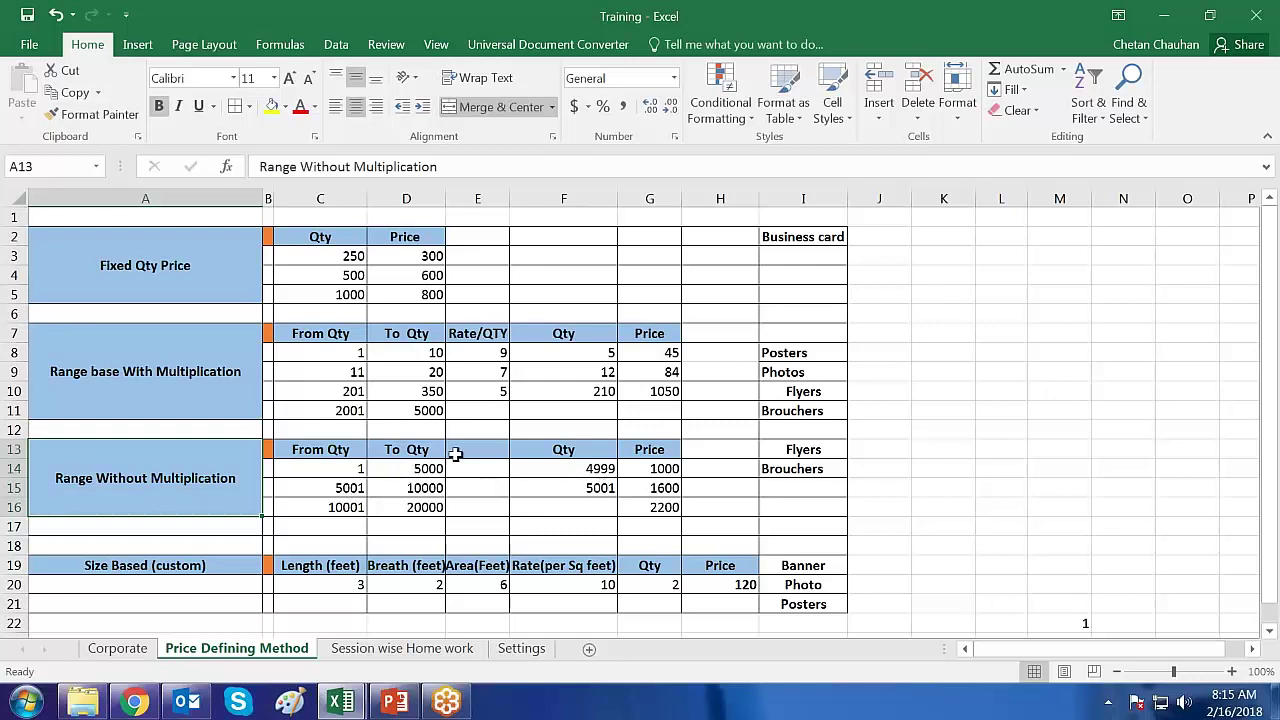
{"action": "left_click_drag", "start_coordinate": [470, 352], "coordinate": [478, 391]}
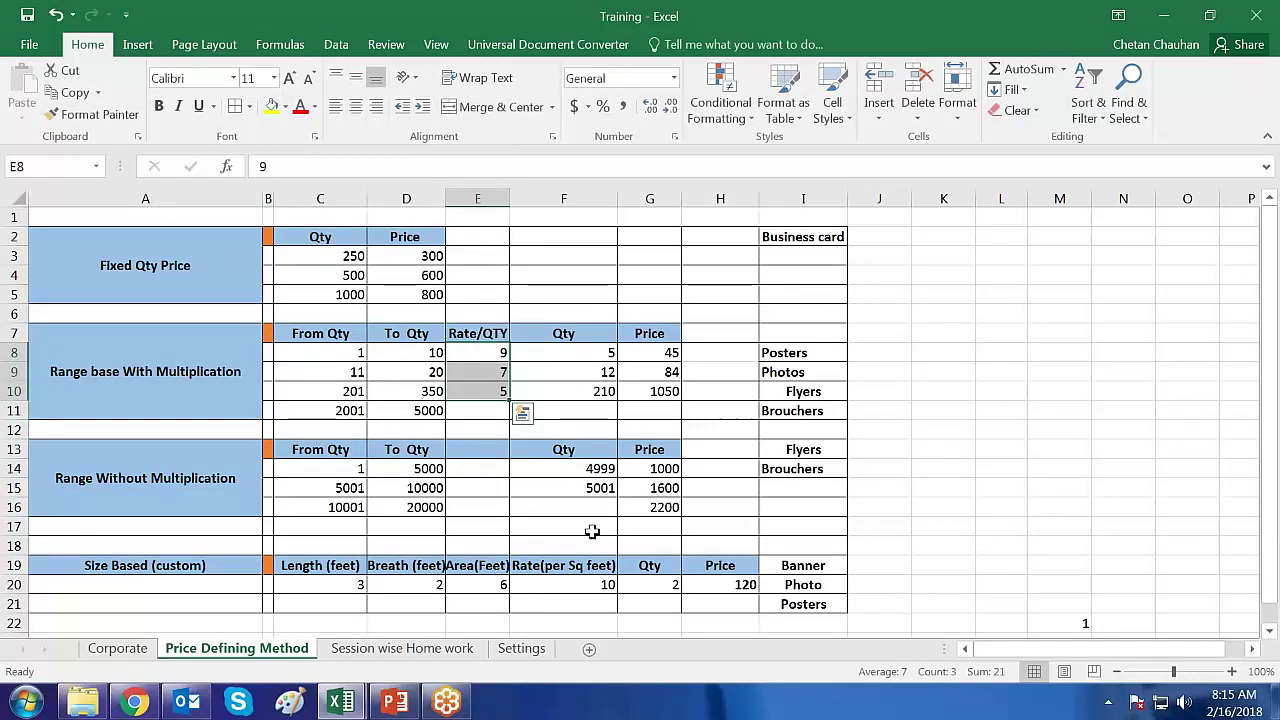
{"action": "left_click", "coordinate": [572, 503]}
{"action": "left_click_drag", "start_coordinate": [340, 468], "coordinate": [425, 468]}
{"action": "left_click", "coordinate": [586, 489]}
{"action": "left_click", "coordinate": [647, 470]}
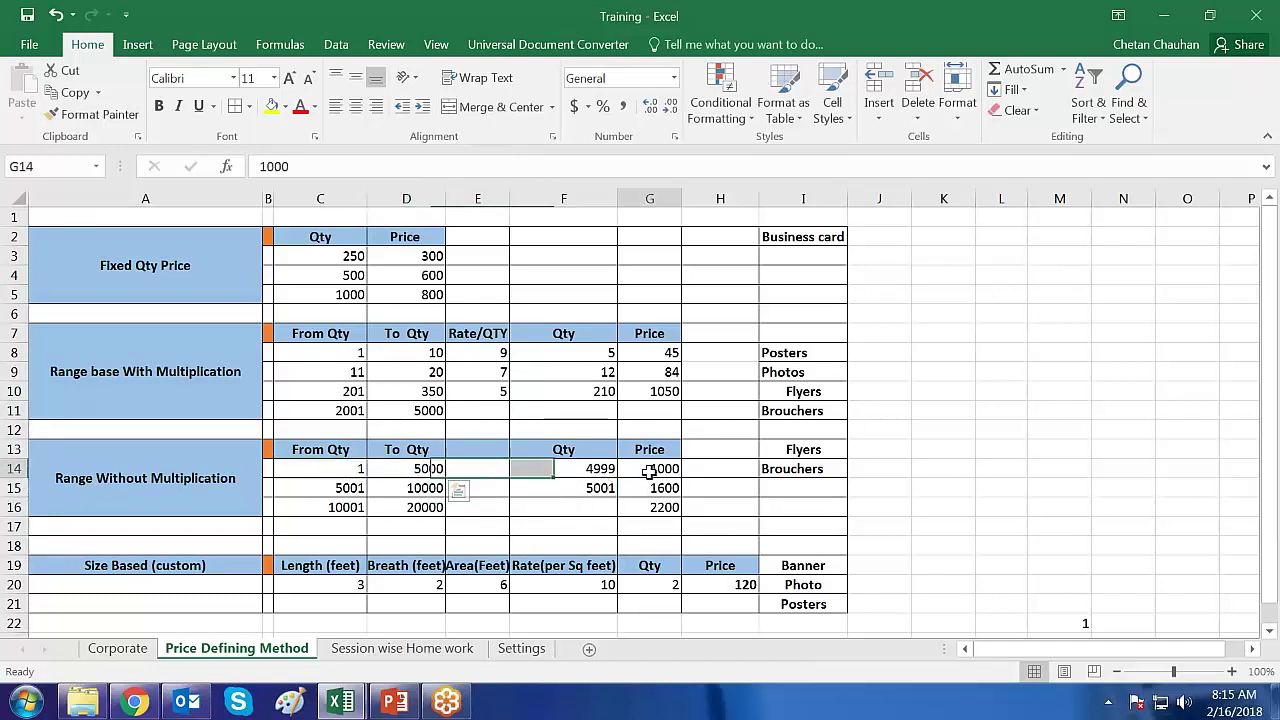
Review the second and third ranges without multiplication in rows 15 and 16 along with their fixed prices.
{"action": "left_click_drag", "start_coordinate": [348, 488], "coordinate": [402, 488]}
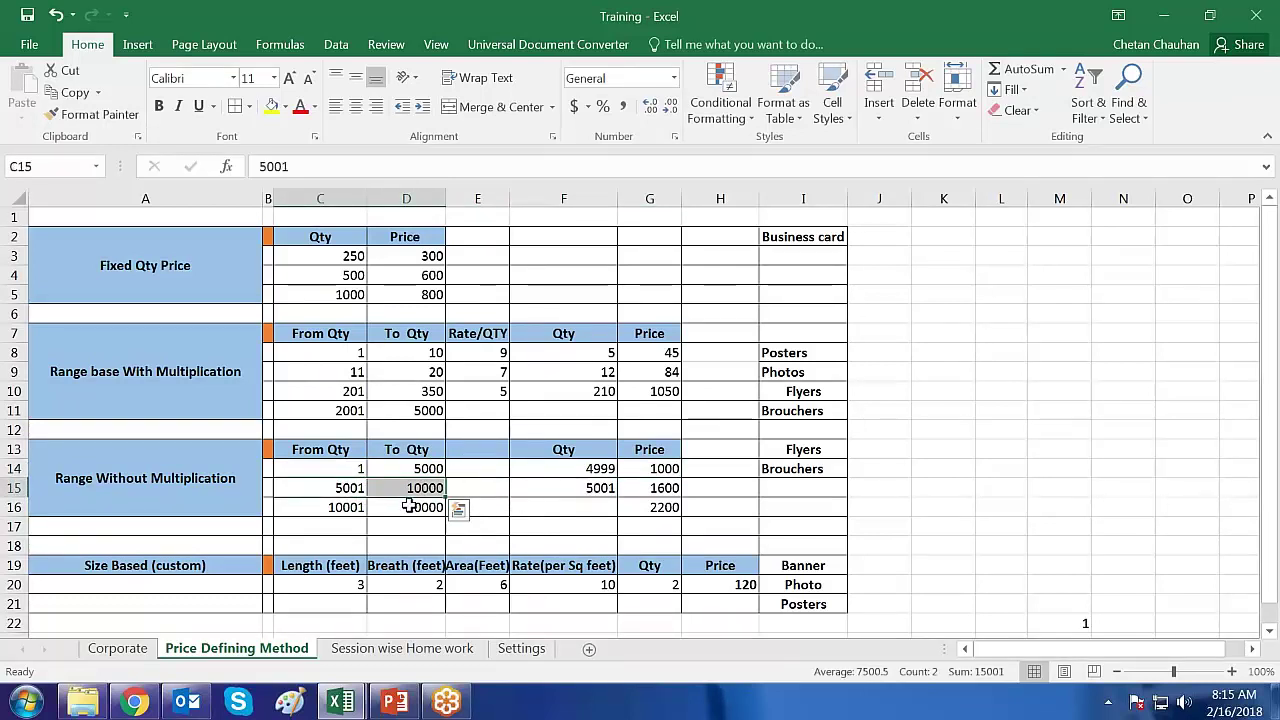
{"action": "left_click", "coordinate": [667, 490]}
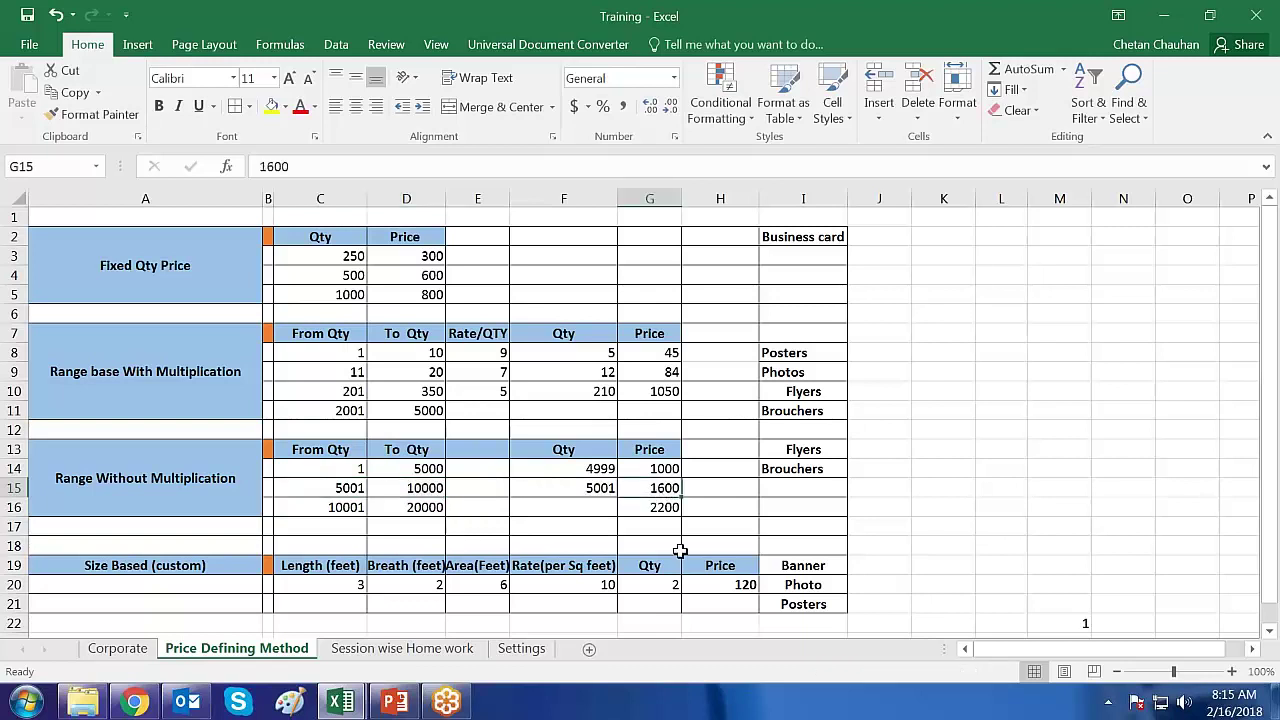
{"action": "left_click_drag", "start_coordinate": [357, 507], "coordinate": [425, 507]}
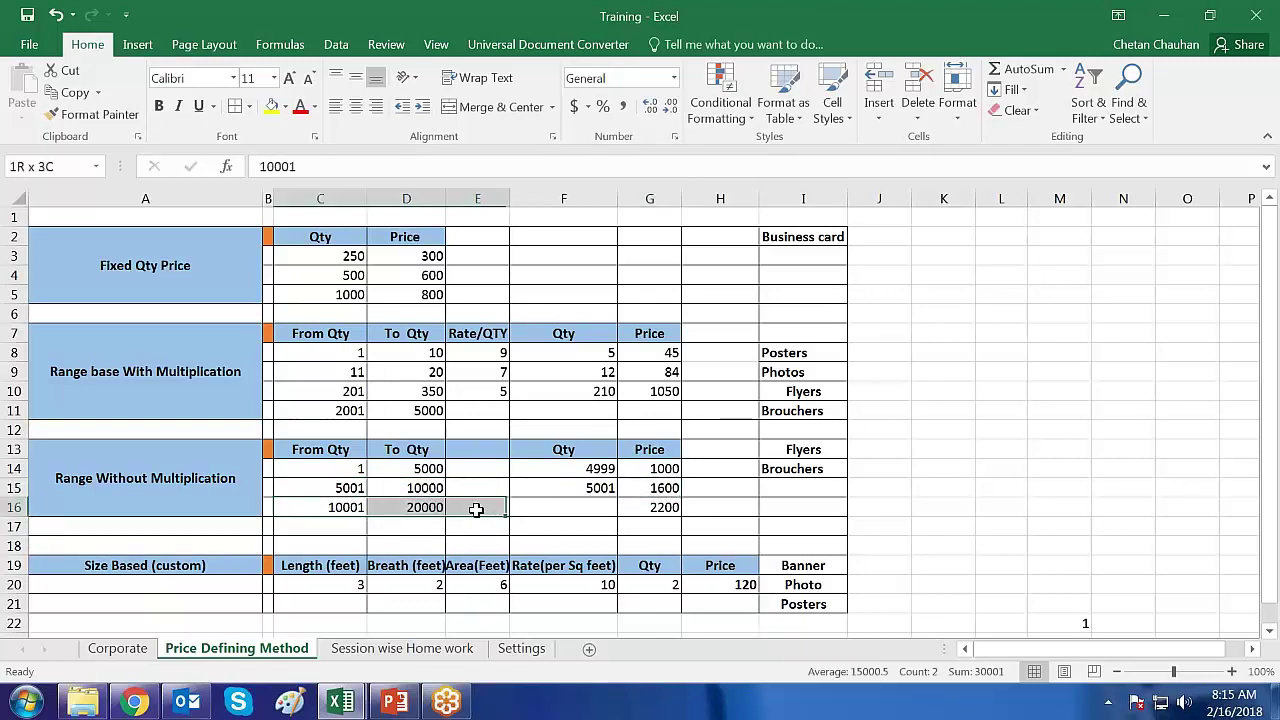
{"action": "left_click", "coordinate": [717, 511]}
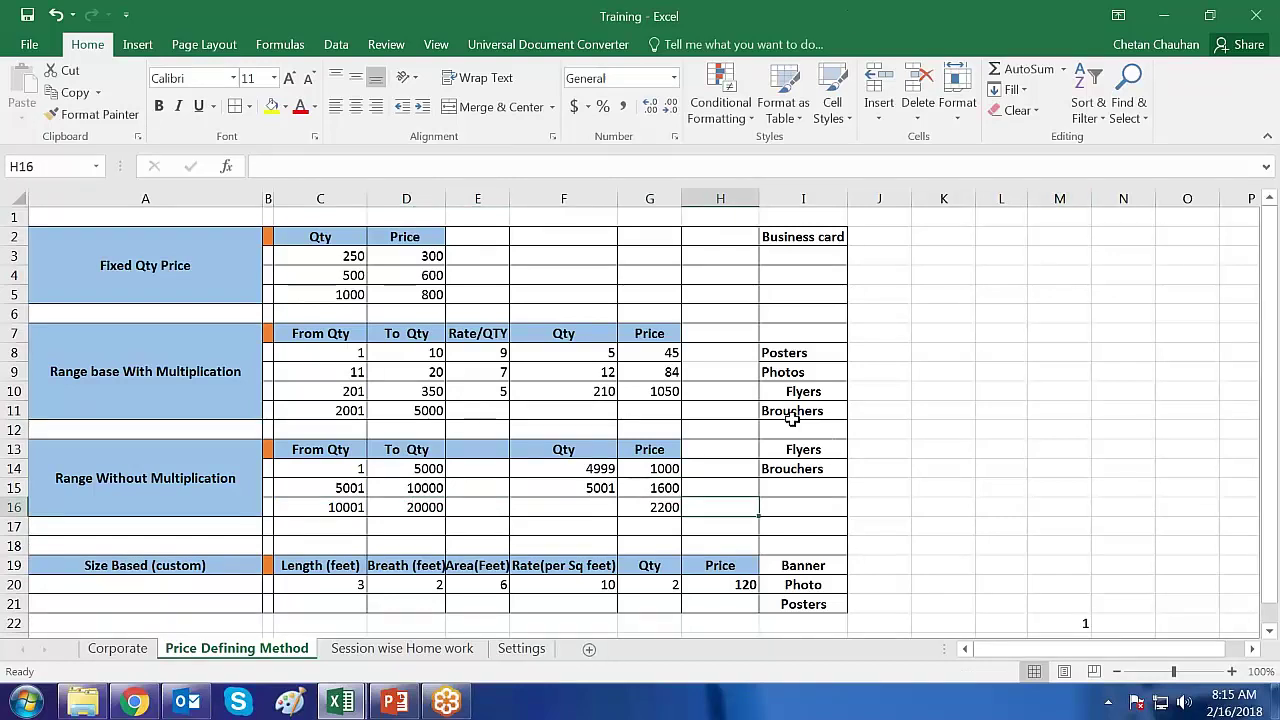
Switch to the Add Product form in Chrome and enter Poster-New as the product name.
{"action": "key", "text": "alt+Tab"}
{"action": "key", "text": "alt+Tab"}
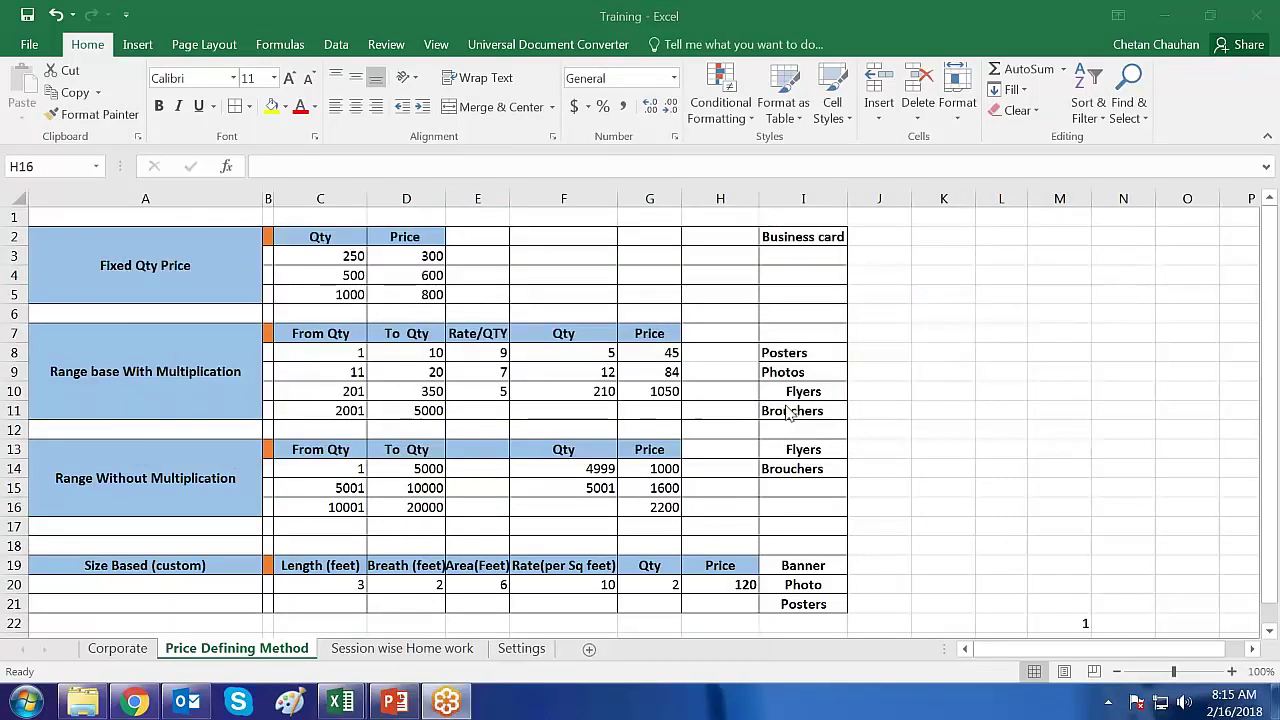
{"action": "key", "text": "alt+Tab"}
{"action": "left_click", "coordinate": [511, 278]}
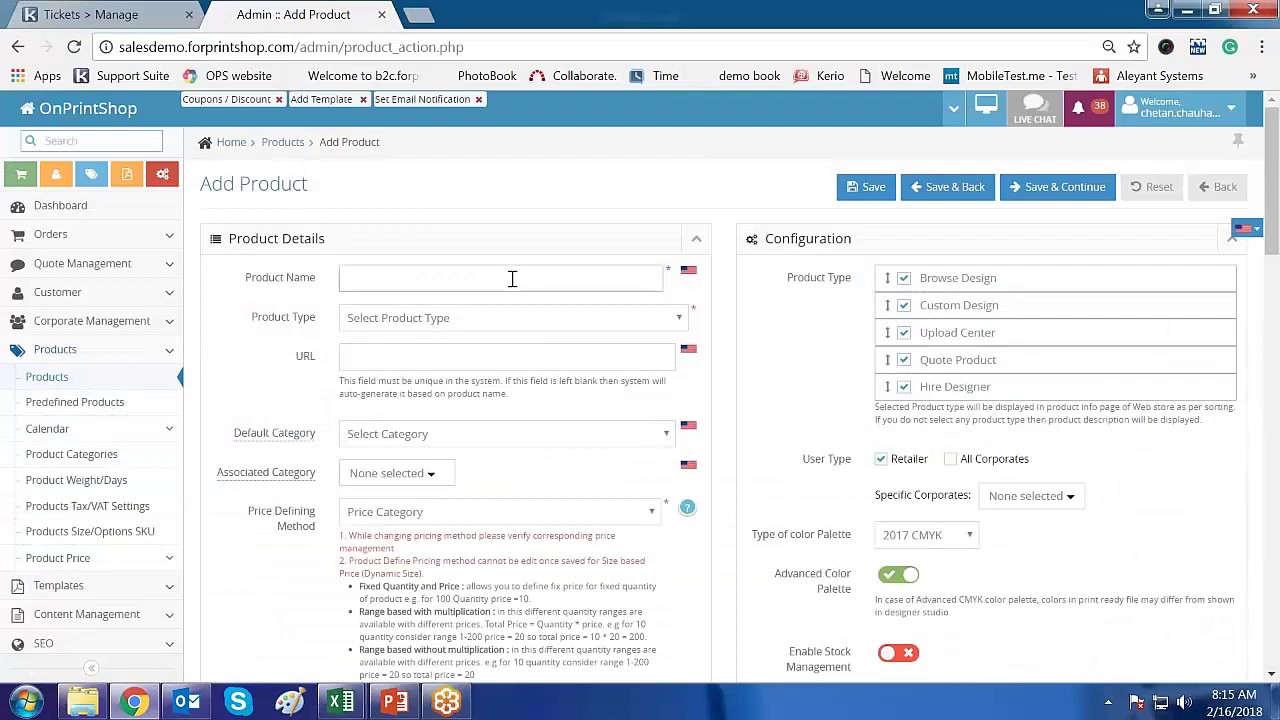
{"action": "left_click", "coordinate": [364, 278]}
{"action": "type", "text": "F"}
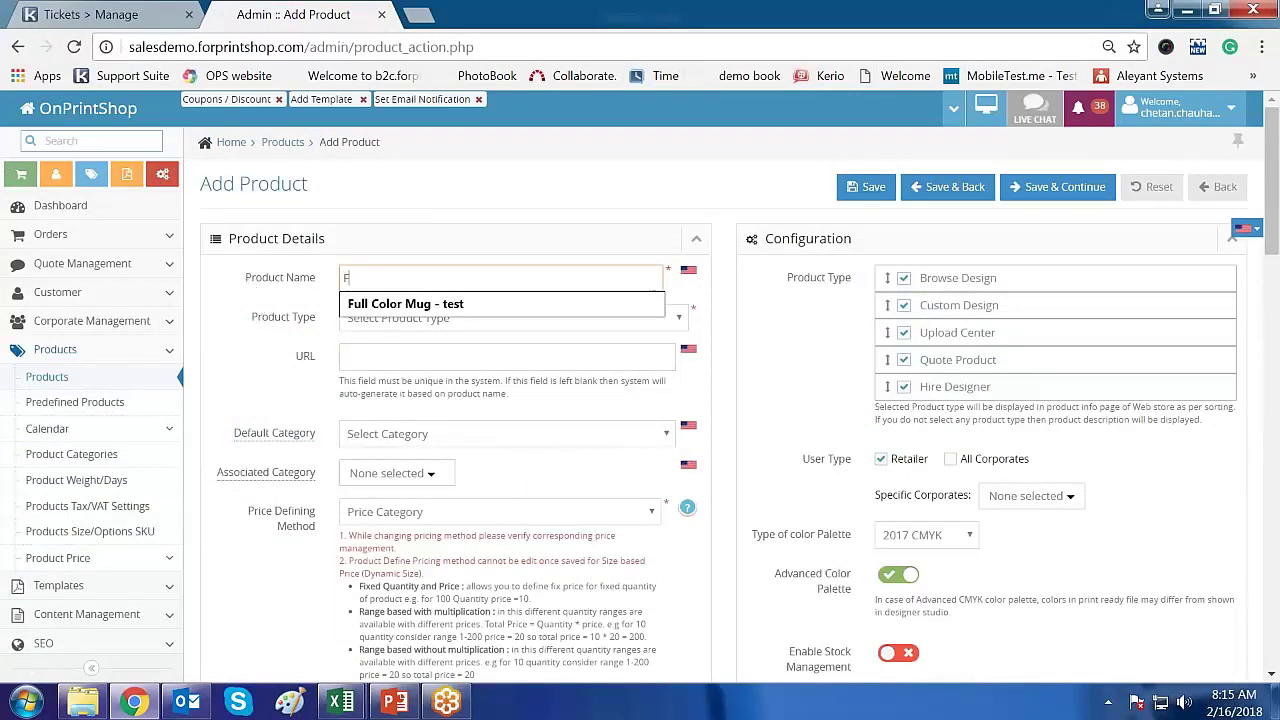
{"action": "key", "text": "BackSpace"}
{"action": "type", "text": "Poster-New"}
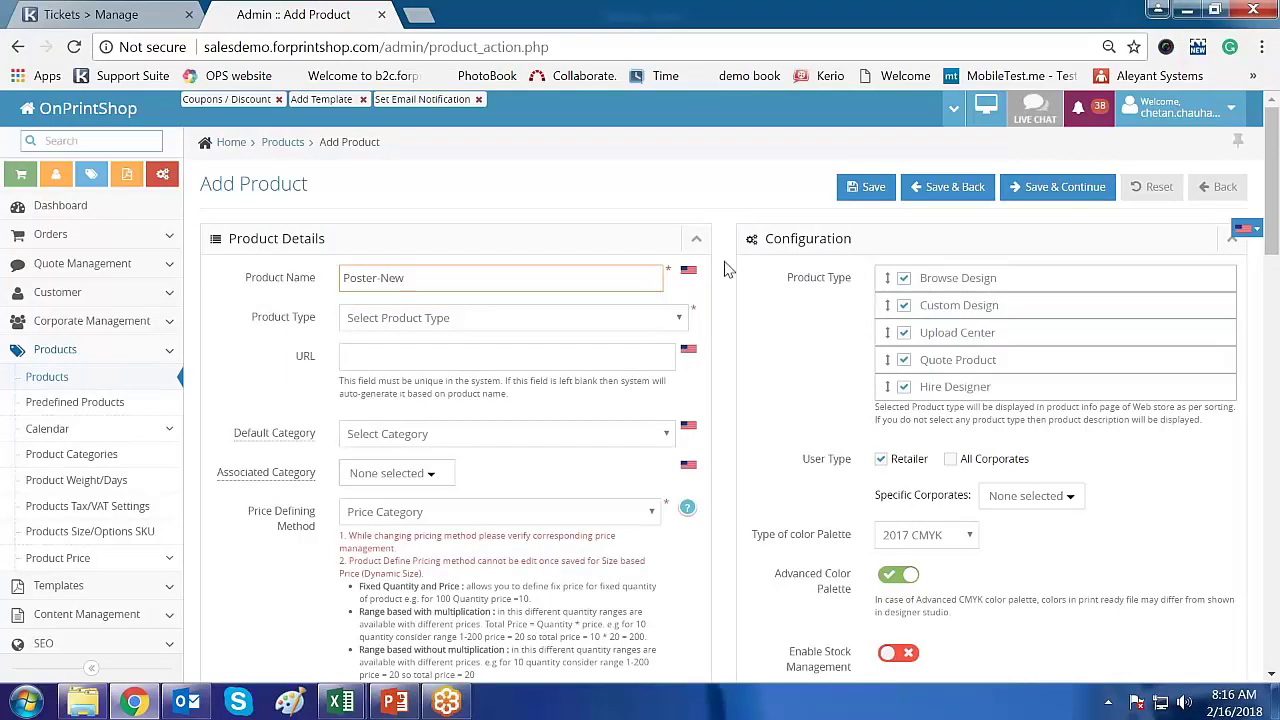
Set the product type to Standard and the default category to Marketing.
{"action": "left_click", "coordinate": [505, 320]}
{"action": "left_click", "coordinate": [488, 338]}
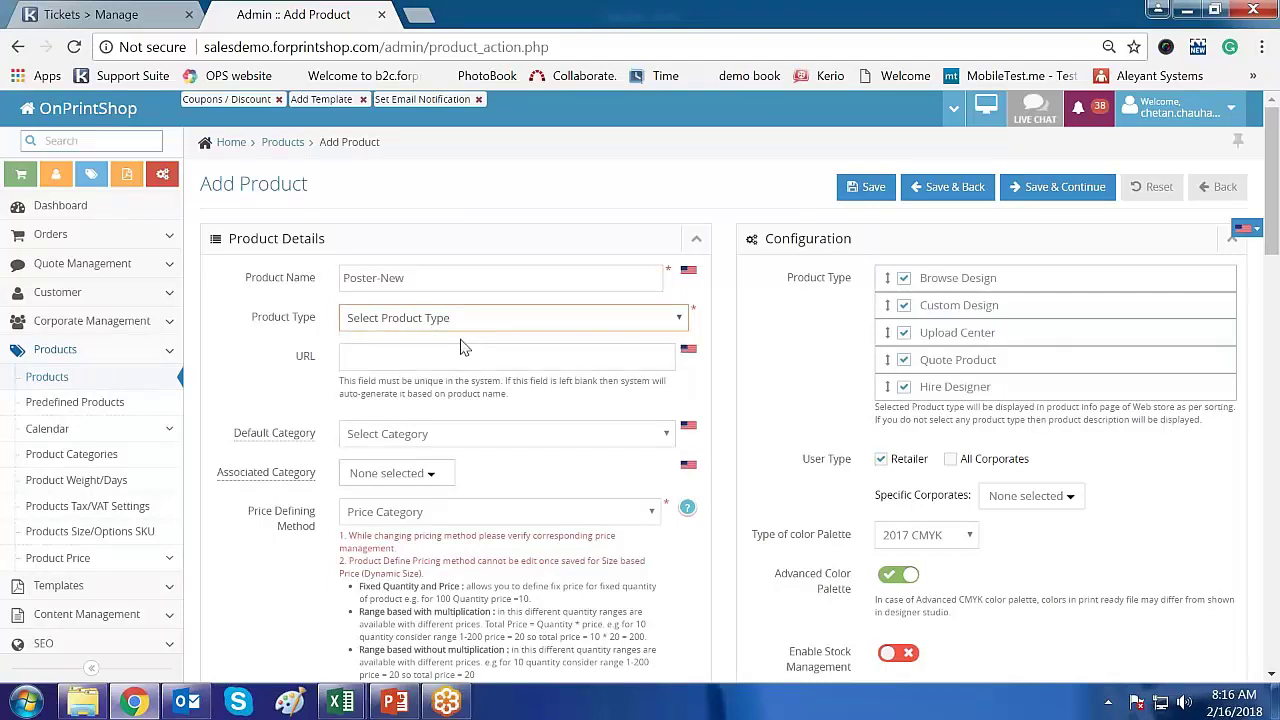
{"action": "left_click", "coordinate": [470, 322]}
{"action": "left_click", "coordinate": [373, 356]}
{"action": "left_click", "coordinate": [445, 433]}
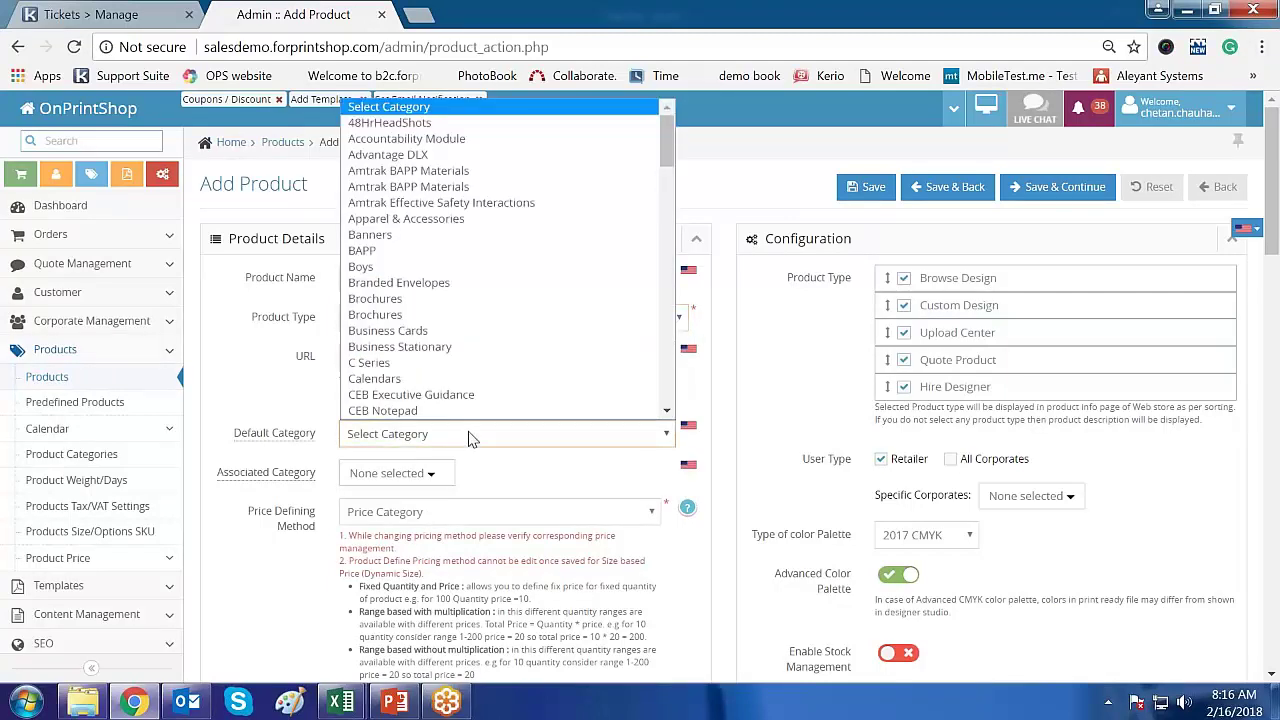
{"action": "key", "text": "m"}
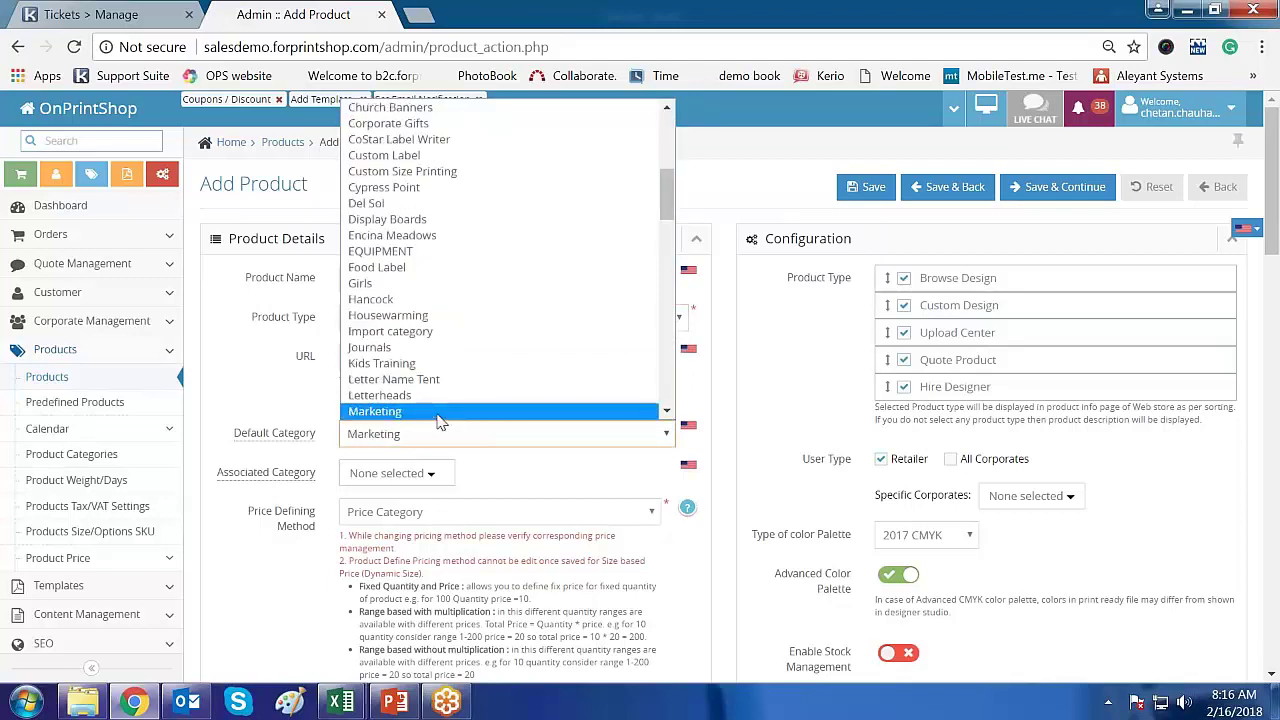
{"action": "left_click", "coordinate": [438, 414]}
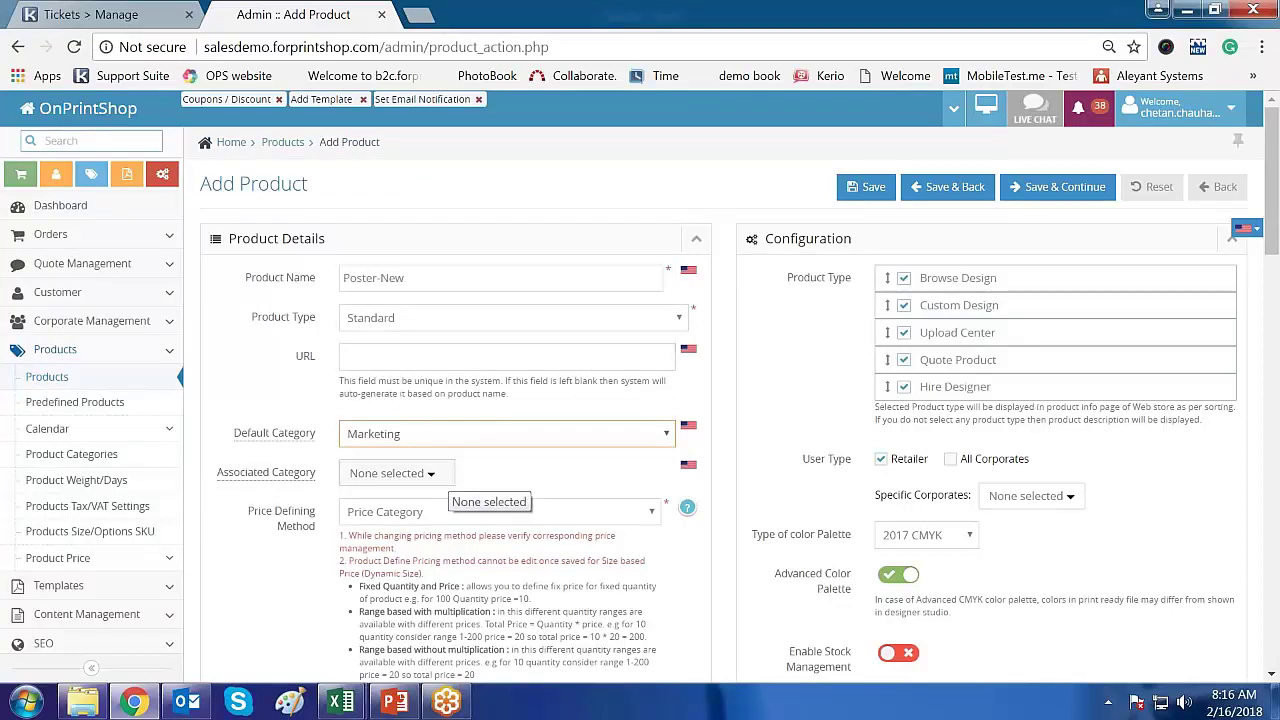
Examine the form's Price Defining Method setting, comparing it with the two range-based methods in the Training workbook in Excel.
{"action": "left_click", "coordinate": [475, 518]}
{"action": "scroll", "coordinate": [475, 518], "scroll_direction": "down", "scroll_amount": 2}
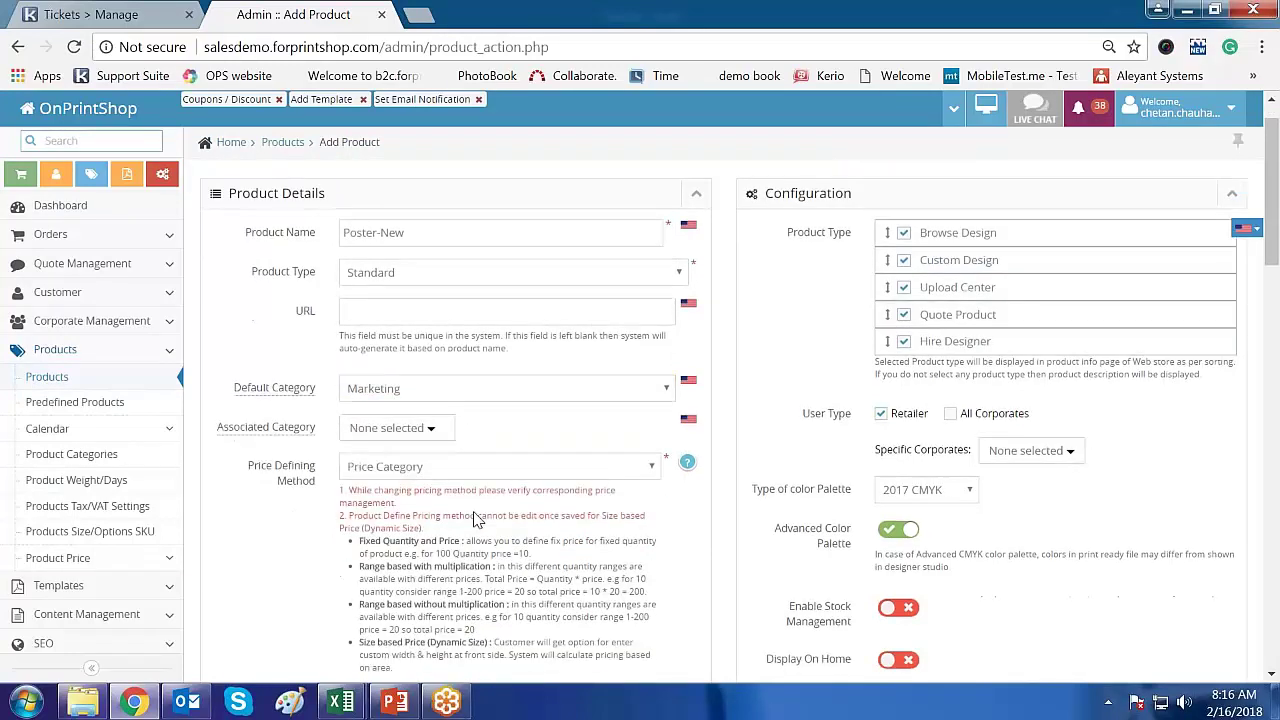
{"action": "left_click_drag", "start_coordinate": [247, 306], "coordinate": [312, 330]}
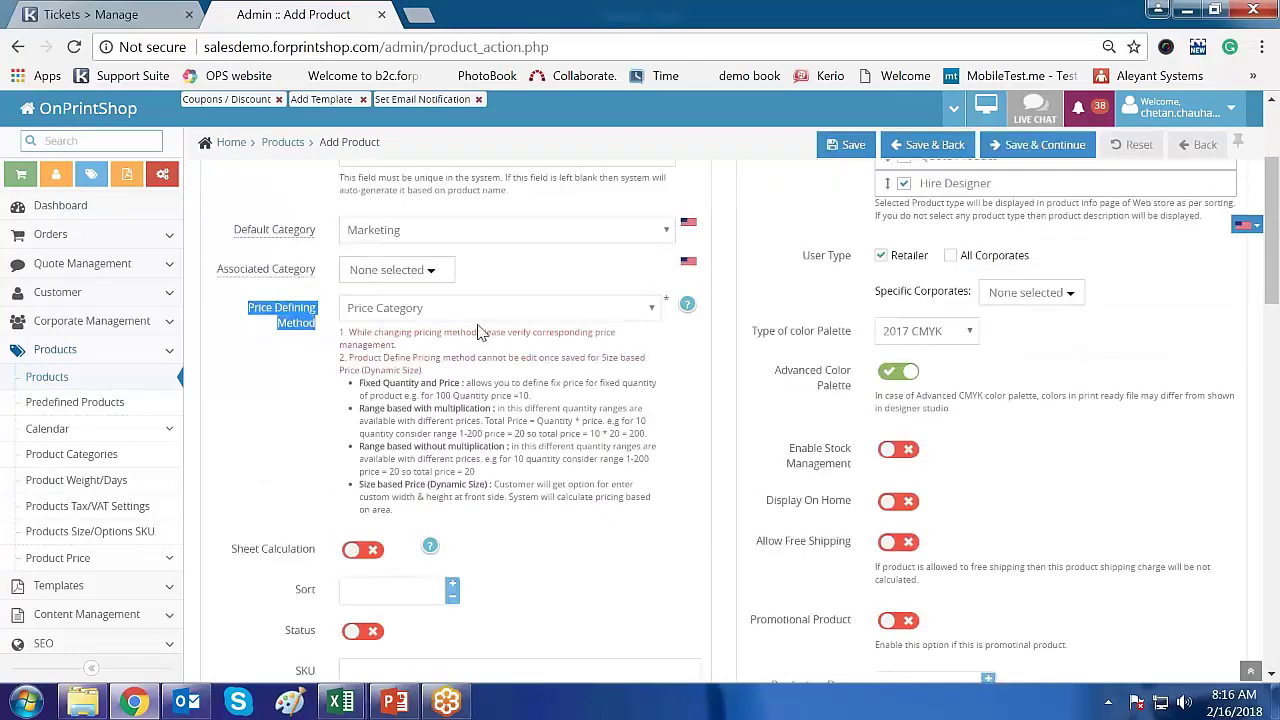
{"action": "key", "text": "alt+Tab"}
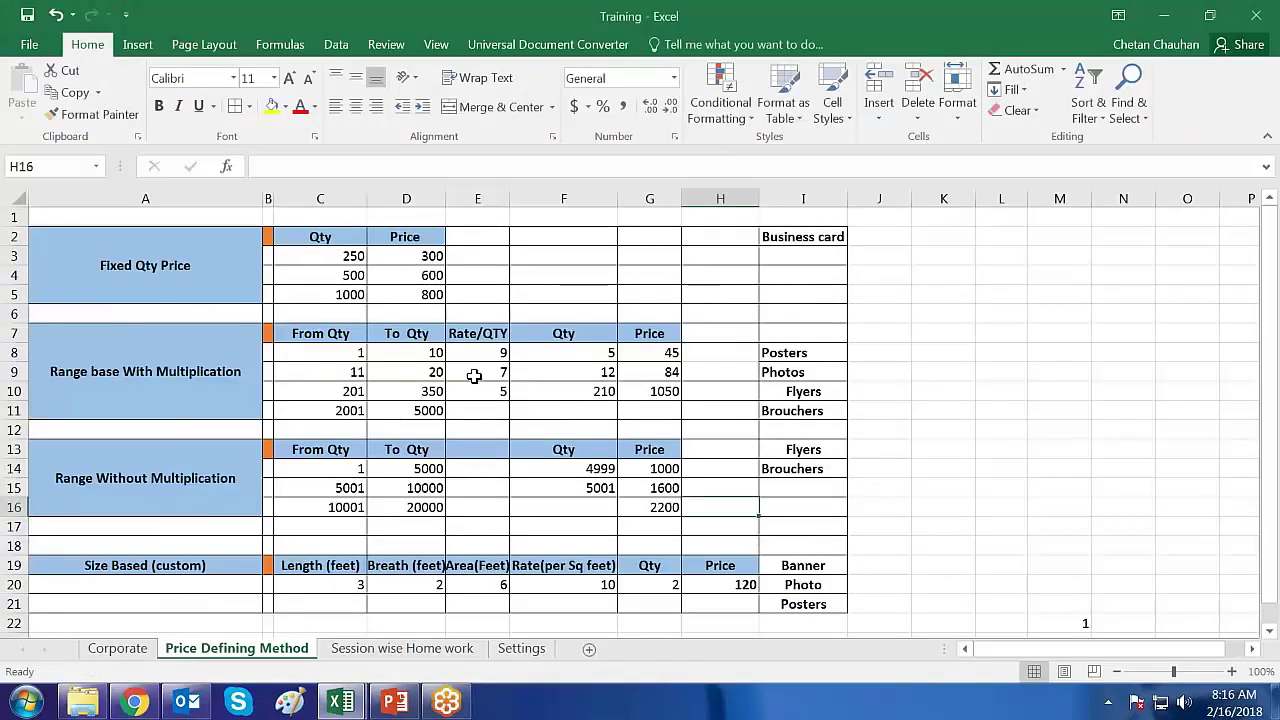
{"action": "left_click", "coordinate": [155, 378]}
{"action": "left_click", "coordinate": [177, 477]}
{"action": "left_click_drag", "start_coordinate": [157, 371], "coordinate": [166, 480]}
{"action": "left_click", "coordinate": [206, 400]}
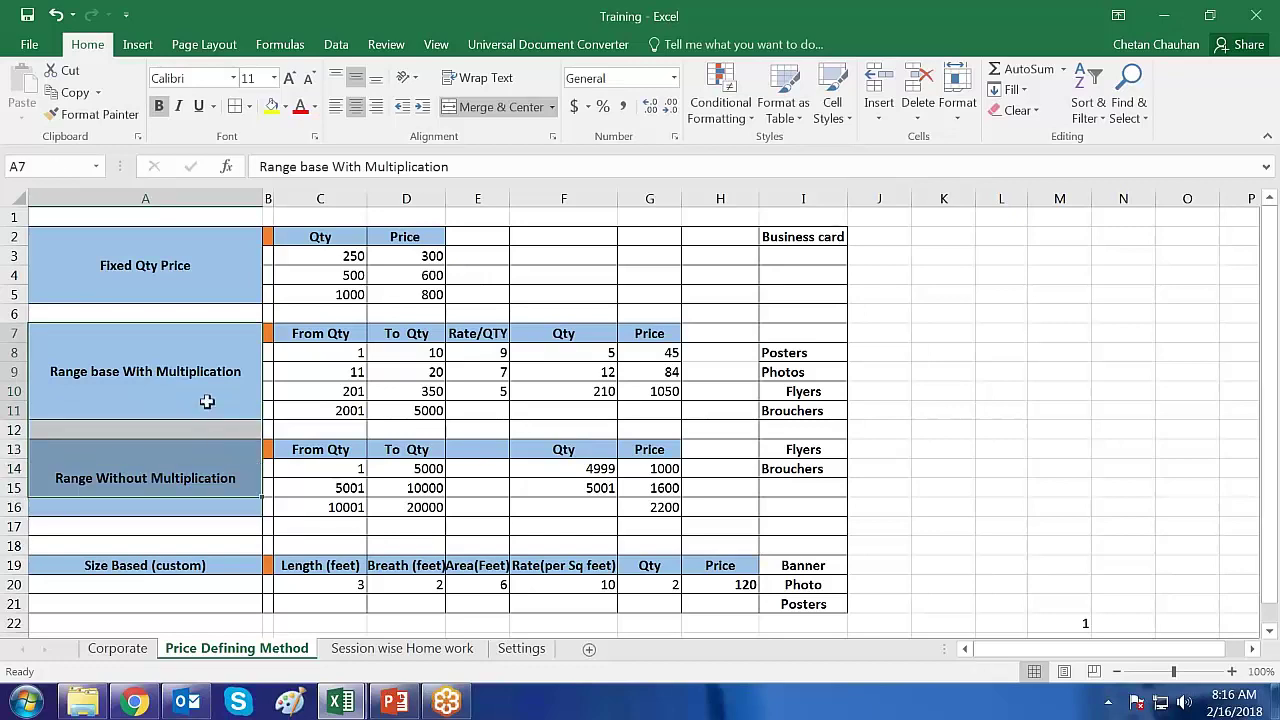
Return to the Add Product form in Chrome, set the price defining method to Range Based With Multiplication and switch on the product's status.
{"action": "key", "text": "alt+Tab"}
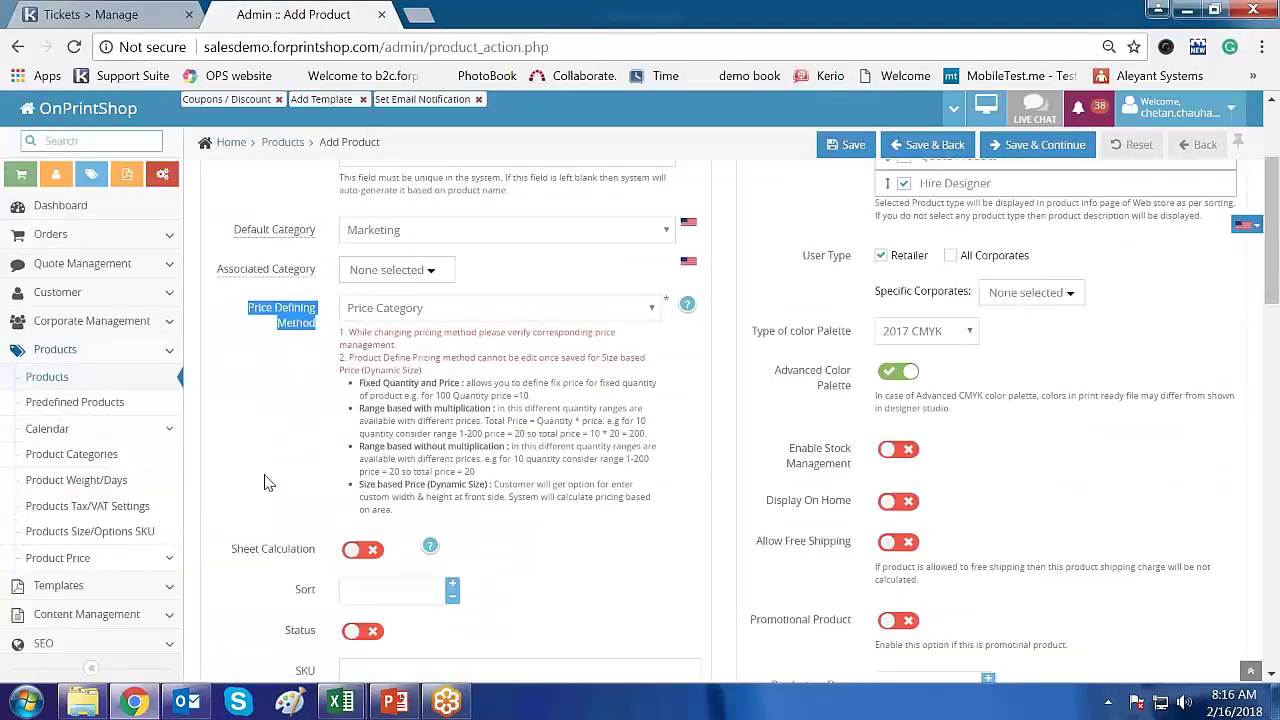
{"action": "left_click", "coordinate": [485, 370]}
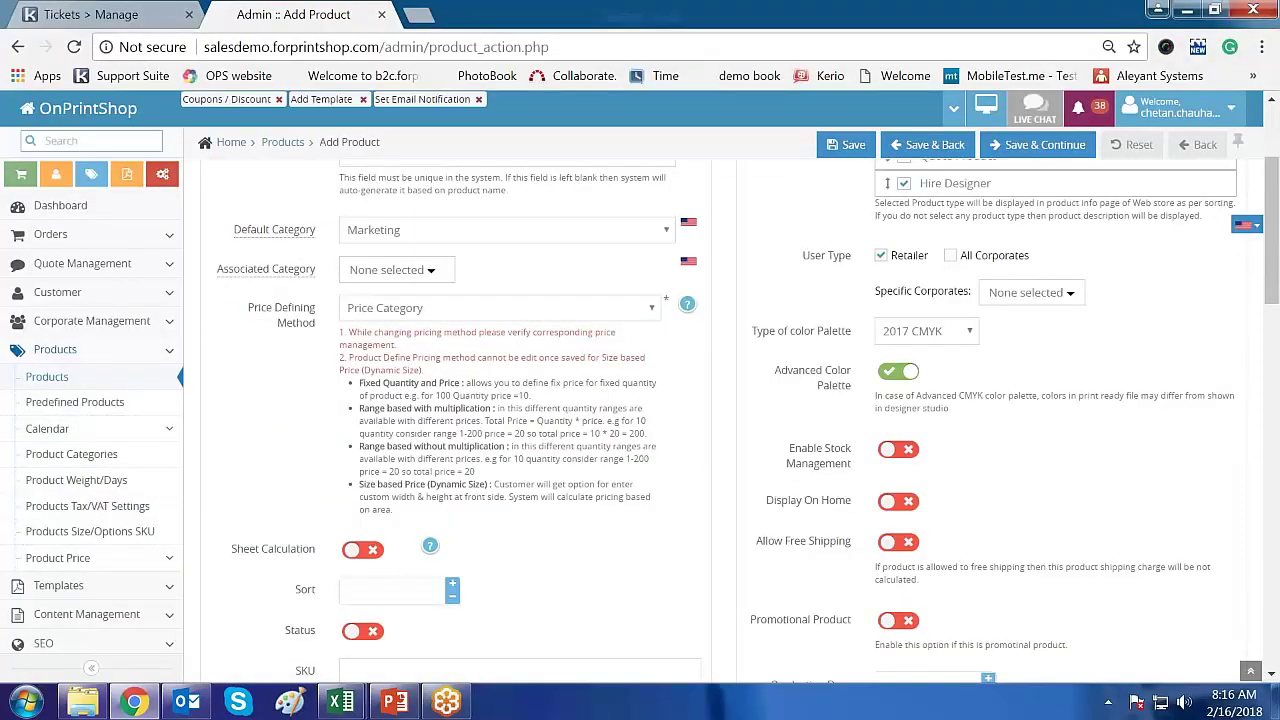
{"action": "left_click", "coordinate": [468, 312]}
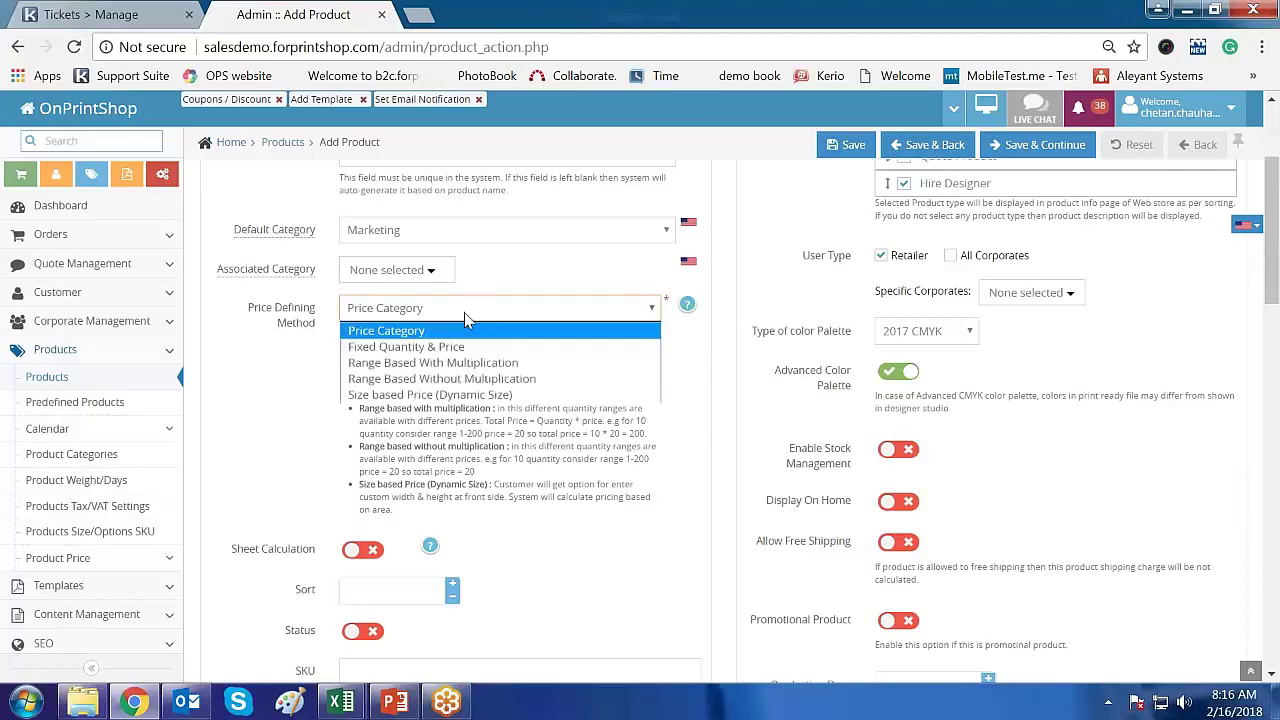
{"action": "left_click", "coordinate": [453, 364]}
{"action": "left_click", "coordinate": [344, 577]}
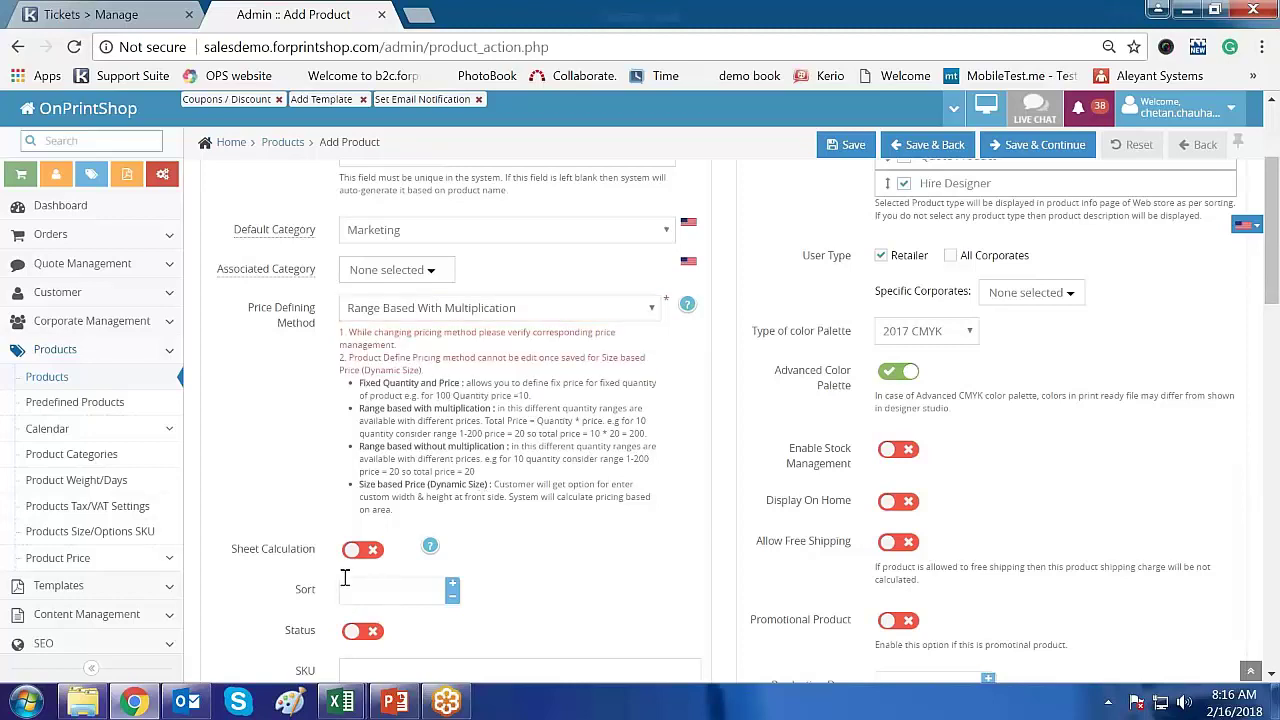
{"action": "left_click", "coordinate": [363, 631]}
{"action": "scroll", "coordinate": [1100, 468], "scroll_direction": "up", "scroll_amount": 3}
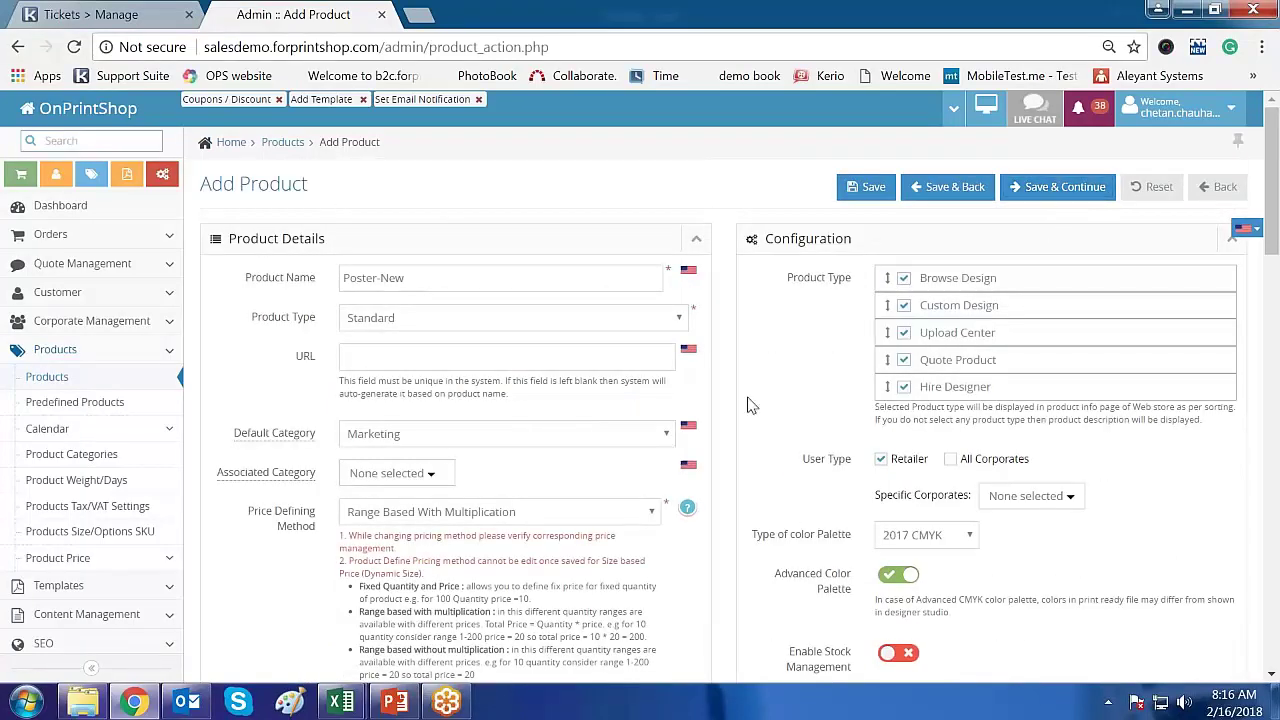
Upload the posters image from the My Training folder's 200x200 Images subfolder as the product's small image.
{"action": "scroll", "coordinate": [726, 403], "scroll_direction": "down", "scroll_amount": 2}
{"action": "scroll", "coordinate": [726, 403], "scroll_direction": "down", "scroll_amount": 5}
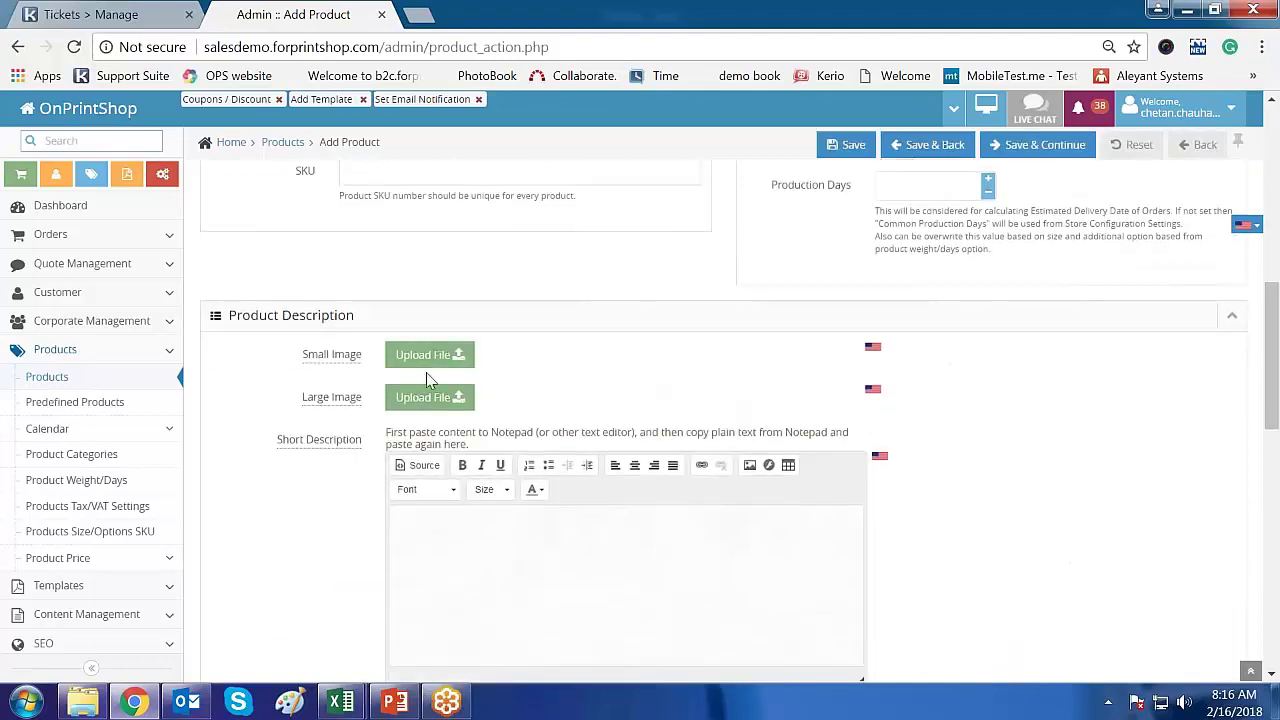
{"action": "left_click", "coordinate": [429, 354]}
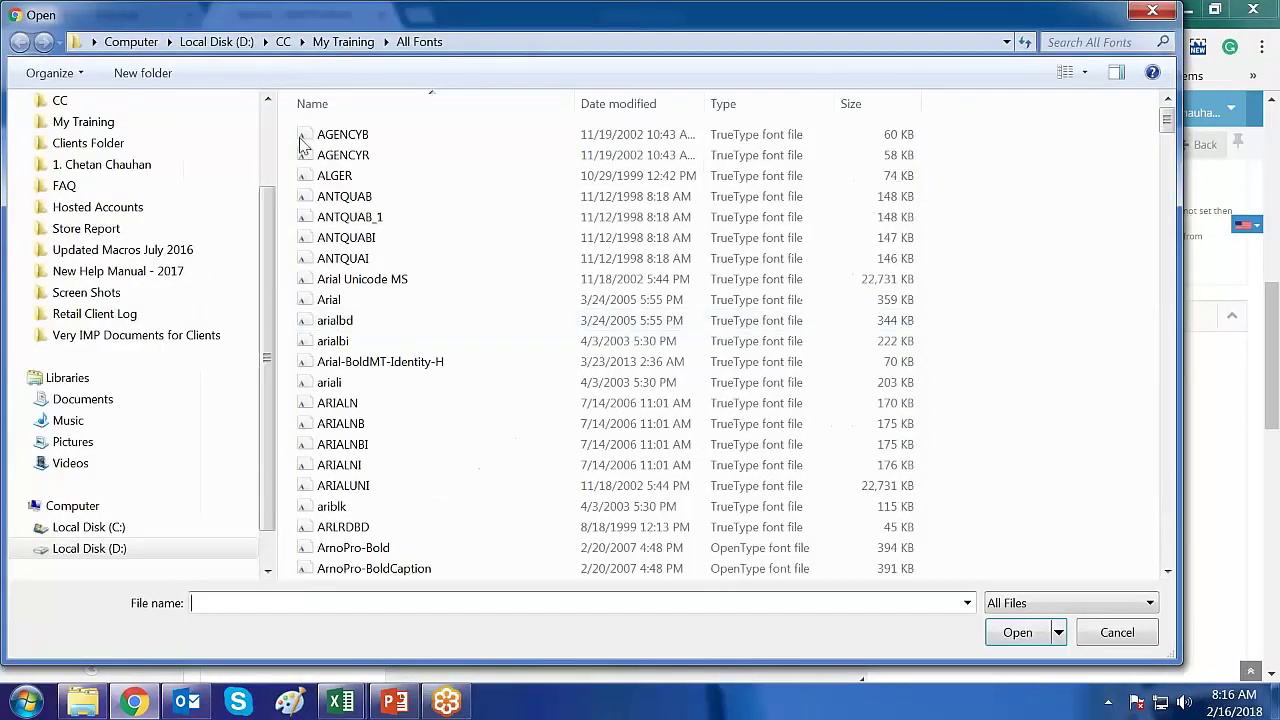
{"action": "left_click", "coordinate": [316, 48]}
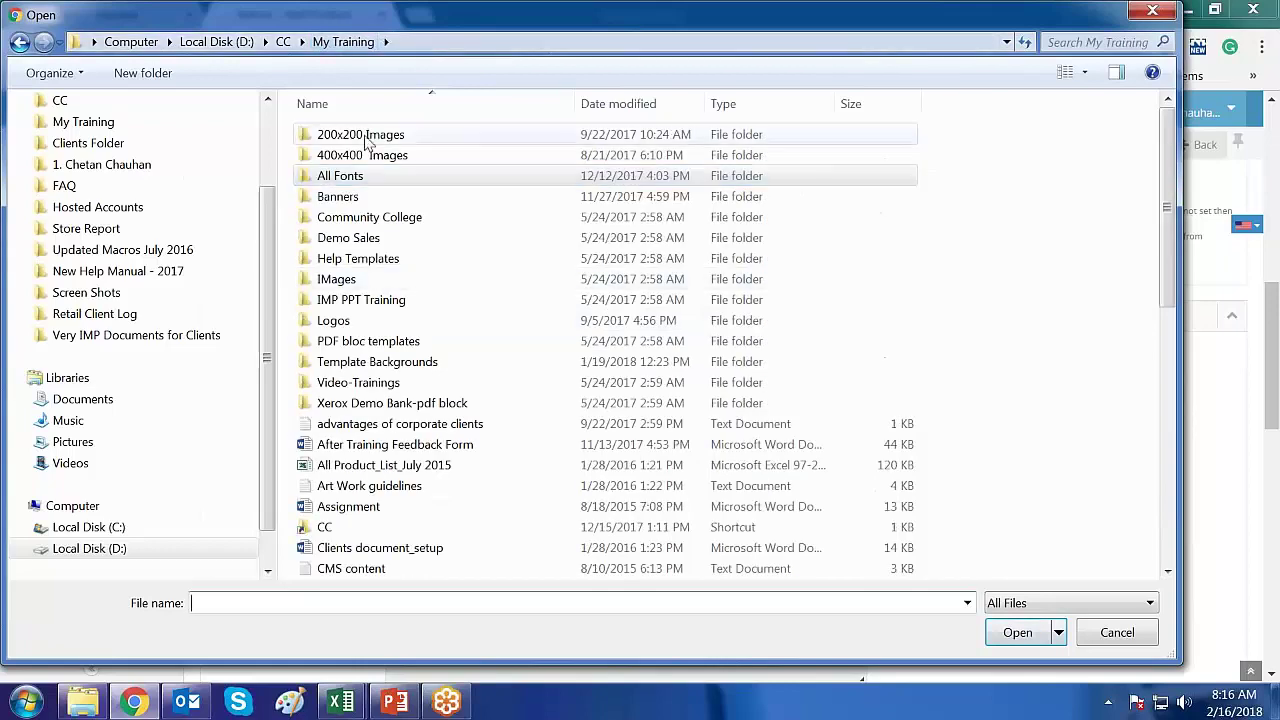
{"action": "double_click", "coordinate": [364, 136]}
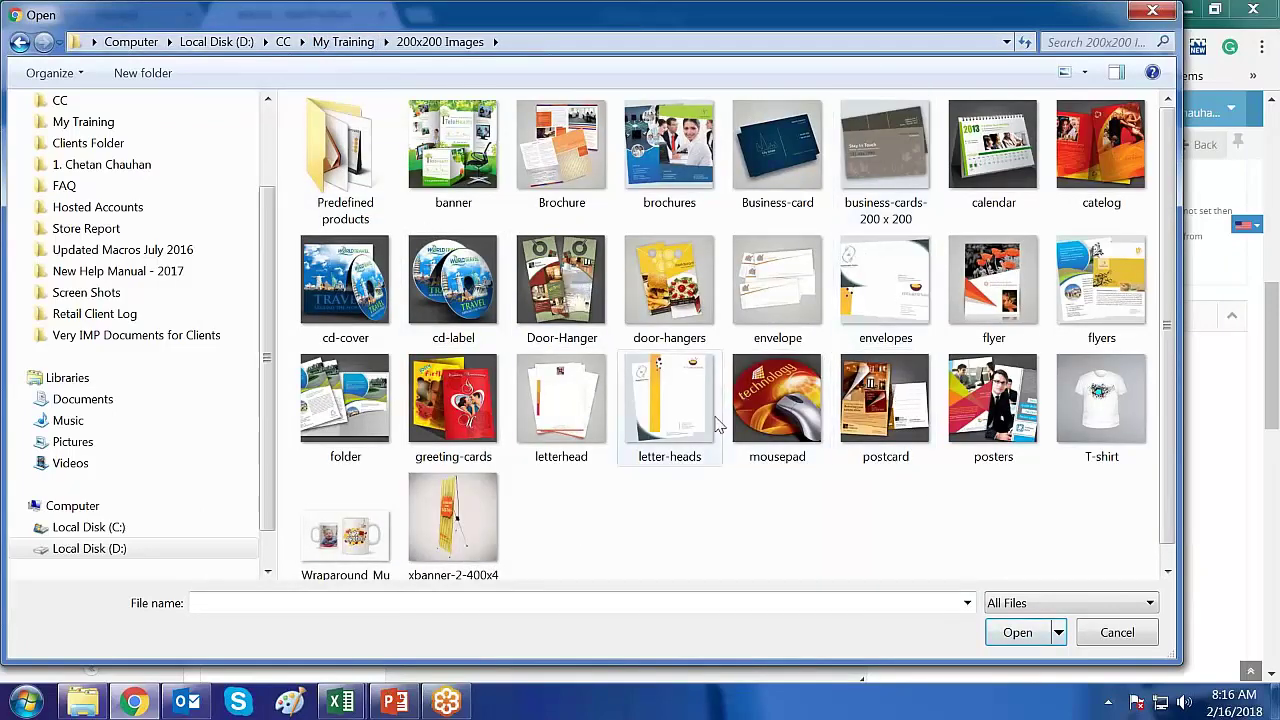
{"action": "double_click", "coordinate": [995, 405]}
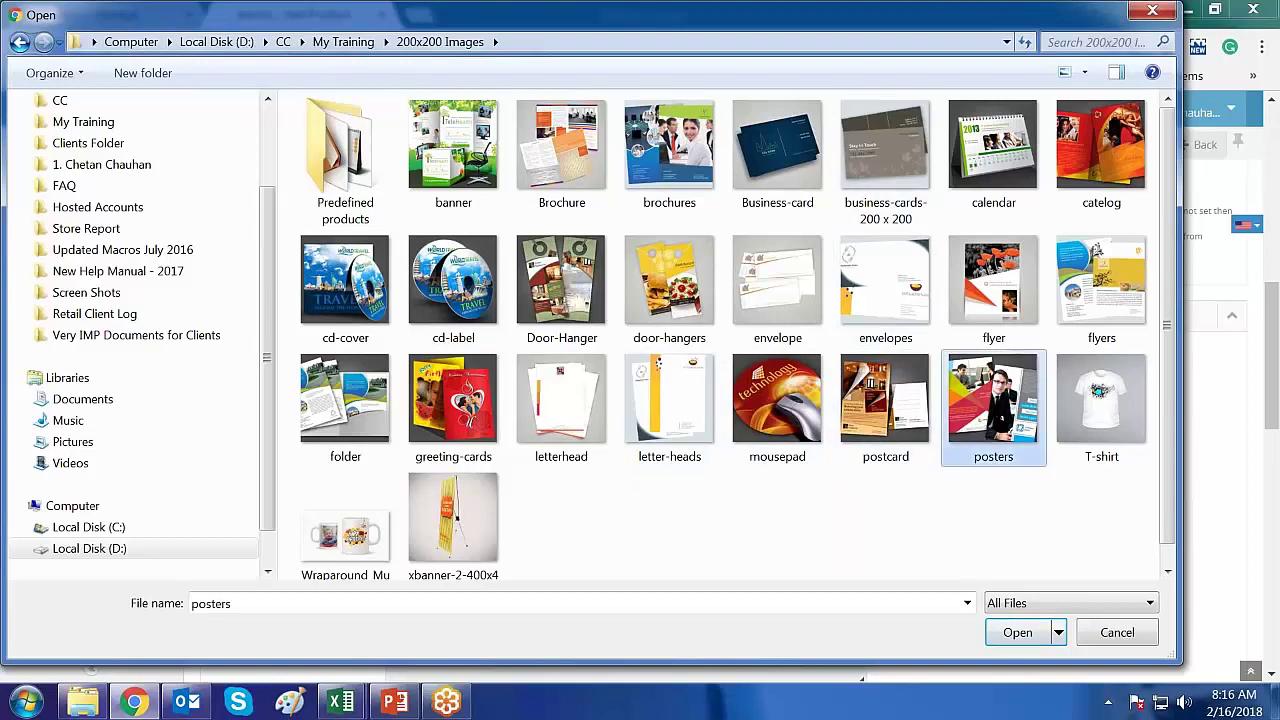
Upload the posters image from the My Training folder's 400x400 Images subfolder as the product's large image.
{"action": "left_click", "coordinate": [432, 397]}
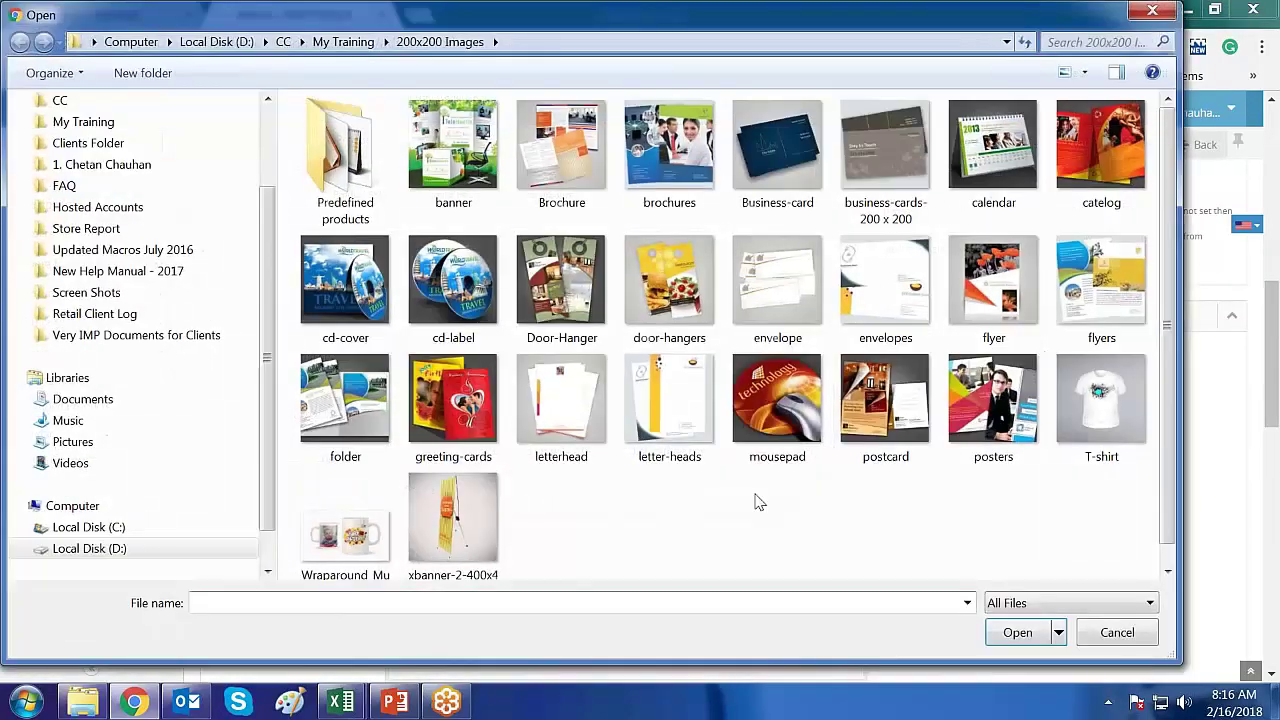
{"action": "left_click", "coordinate": [343, 42]}
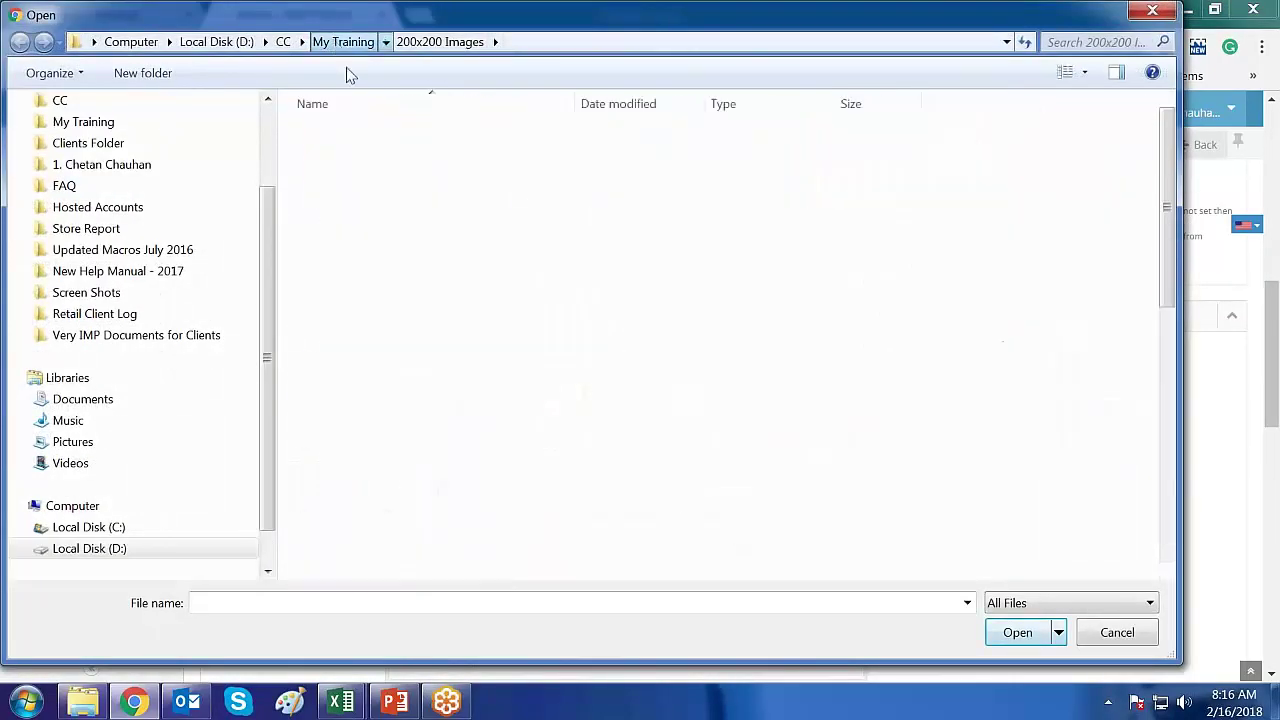
{"action": "double_click", "coordinate": [360, 155]}
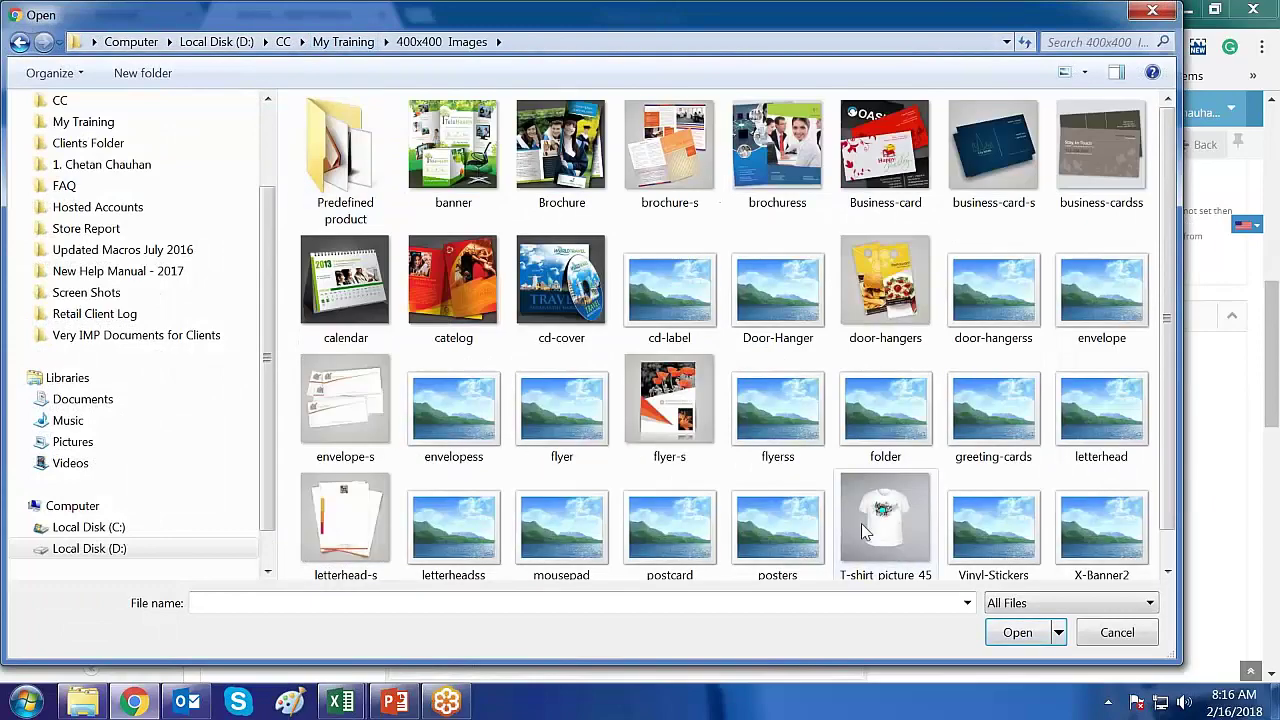
{"action": "scroll", "coordinate": [903, 500], "scroll_direction": "down", "scroll_amount": 1}
{"action": "double_click", "coordinate": [777, 478]}
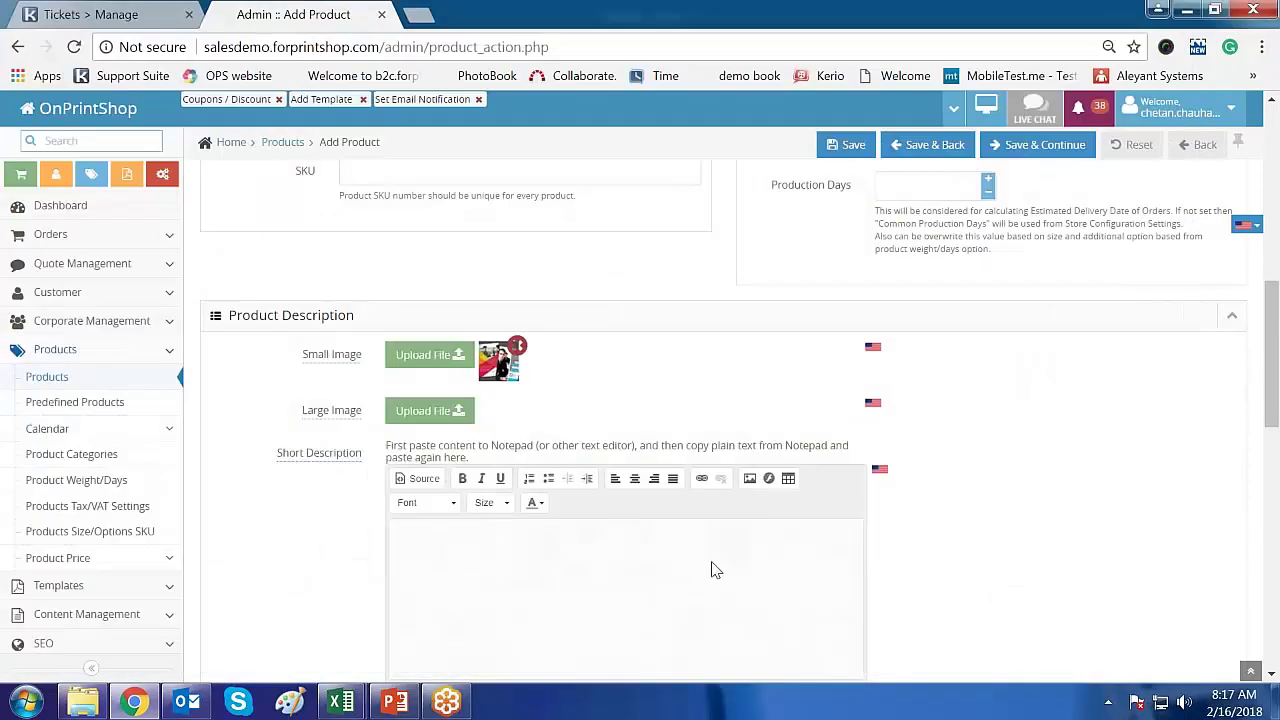
Review the completed Add Product form, save the Poster-New product and continue to its designer options.
{"action": "scroll", "coordinate": [1028, 472], "scroll_direction": "down", "scroll_amount": 3}
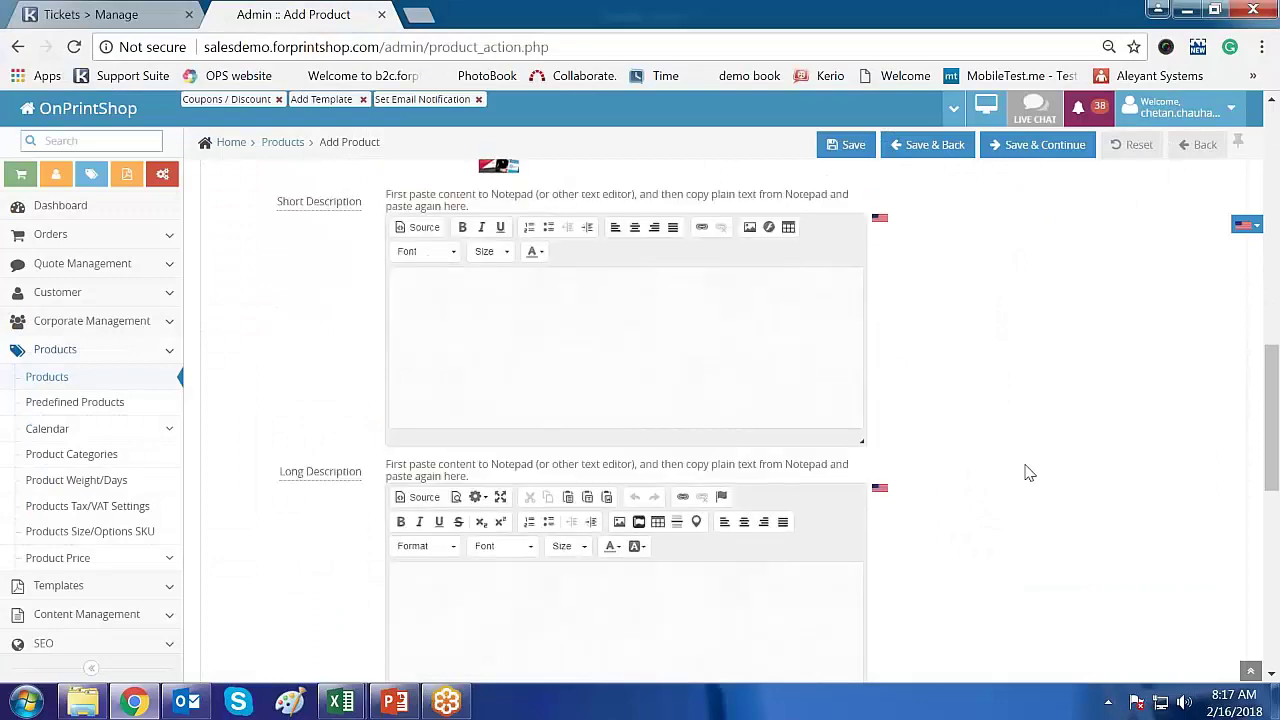
{"action": "scroll", "coordinate": [1026, 471], "scroll_direction": "up", "scroll_amount": 5}
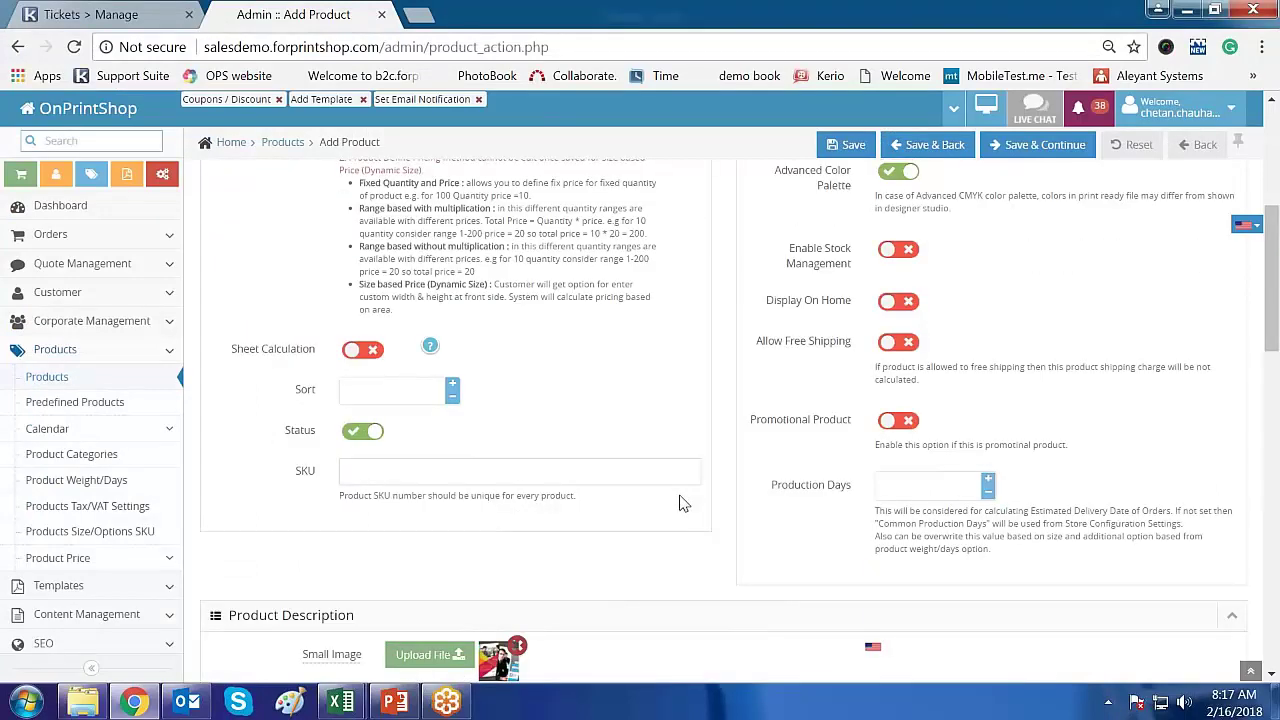
{"action": "scroll", "coordinate": [680, 503], "scroll_direction": "up", "scroll_amount": 5}
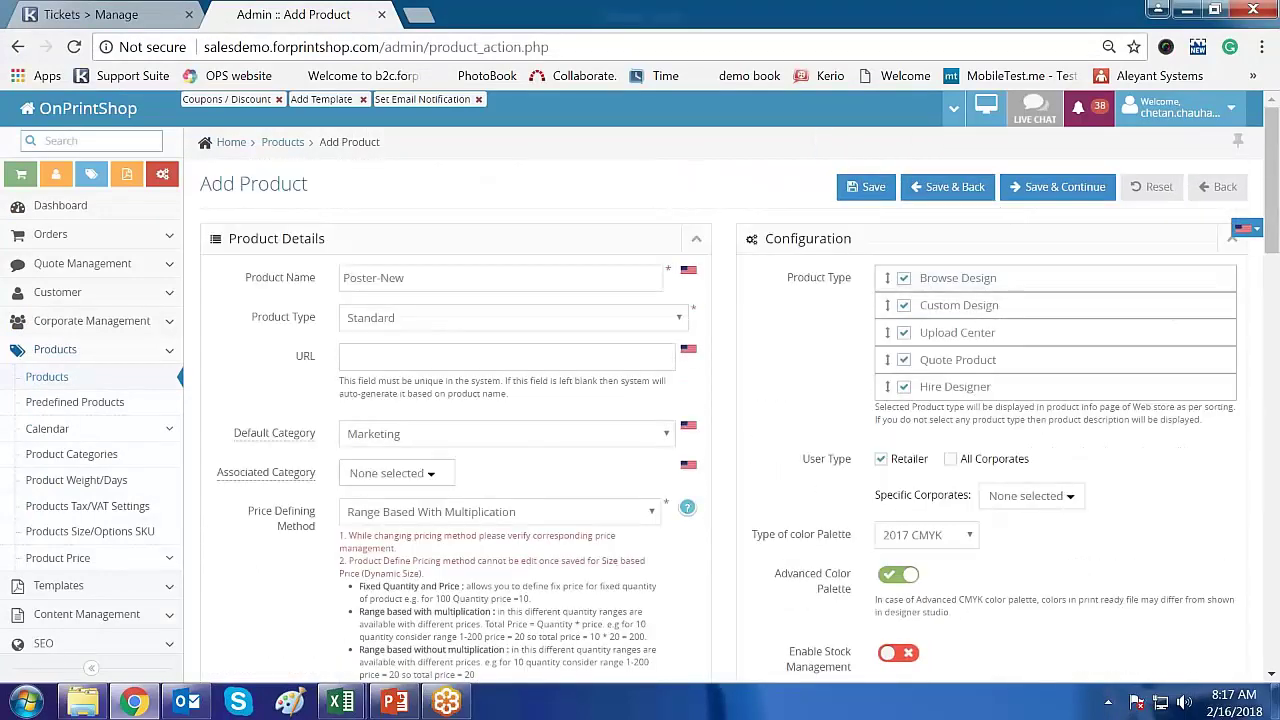
{"action": "left_click", "coordinate": [1064, 194]}
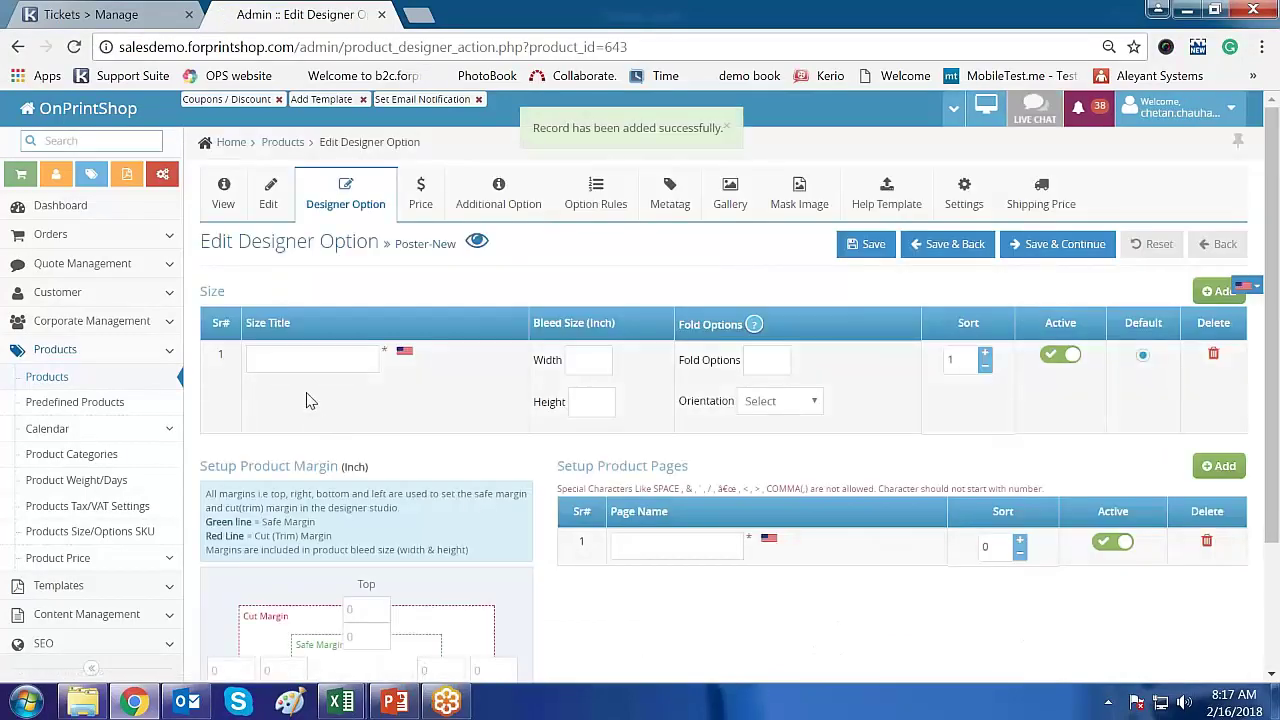
Title the product's size 6 x 8 and set its bleed size to 8.5 inches wide and 6.5 inches high.
{"action": "left_click", "coordinate": [305, 361]}
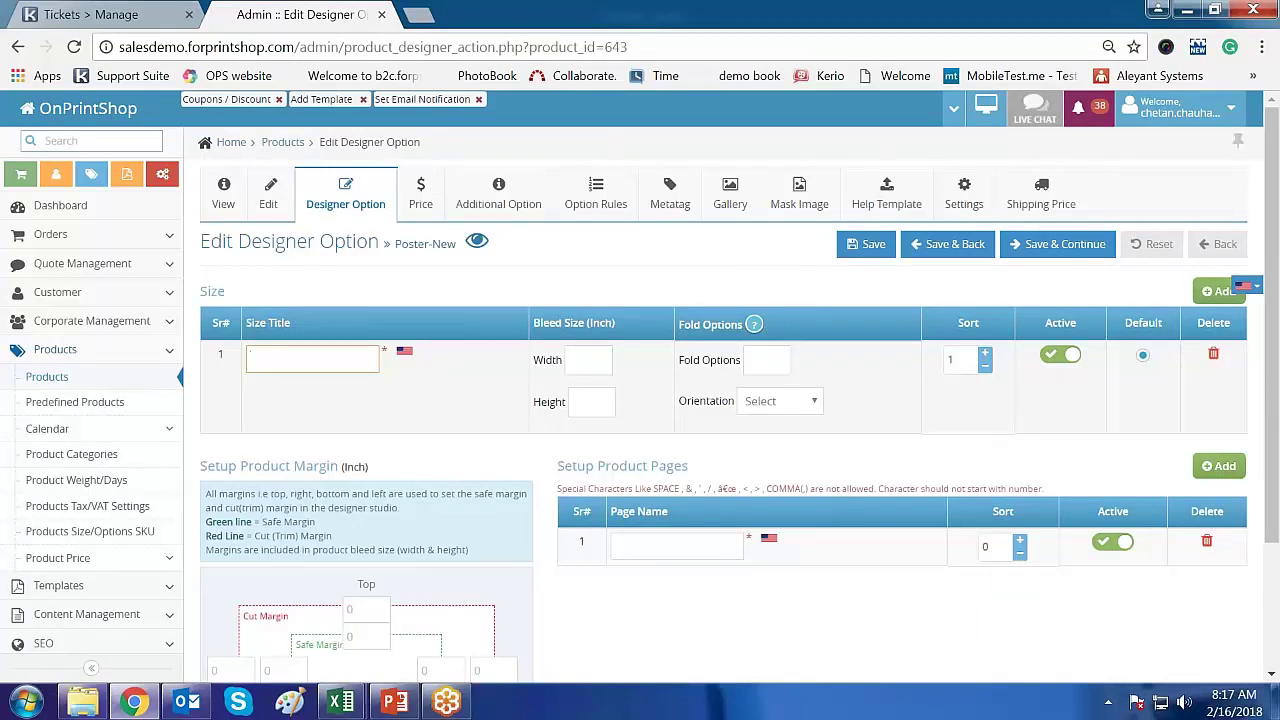
{"action": "type", "text": "6 x 8"}
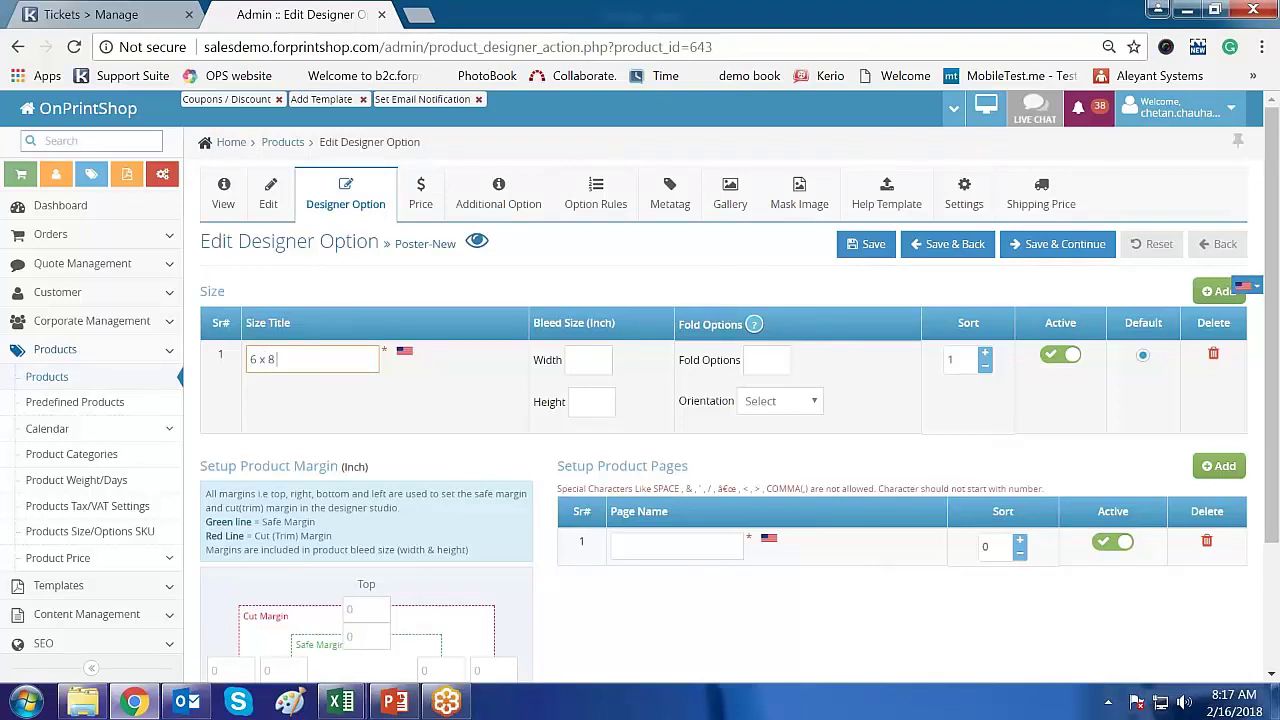
{"action": "left_click", "coordinate": [596, 368]}
{"action": "type", "text": "8.5"}
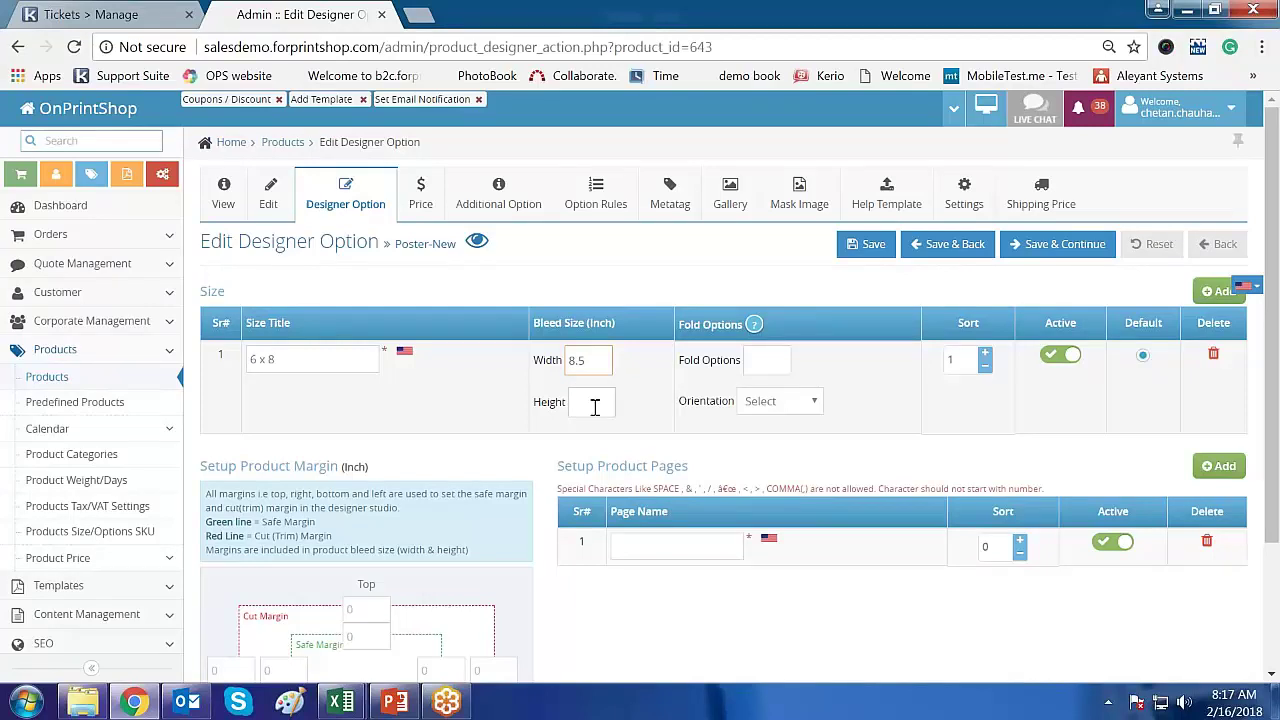
{"action": "left_click", "coordinate": [594, 406]}
{"action": "type", "text": "6.5"}
Set the product's cut margins to 0.25 inch on all four sides.
{"action": "scroll", "coordinate": [623, 614], "scroll_direction": "down", "scroll_amount": 3}
{"action": "left_click", "coordinate": [368, 441]}
{"action": "type", "text": "8"}
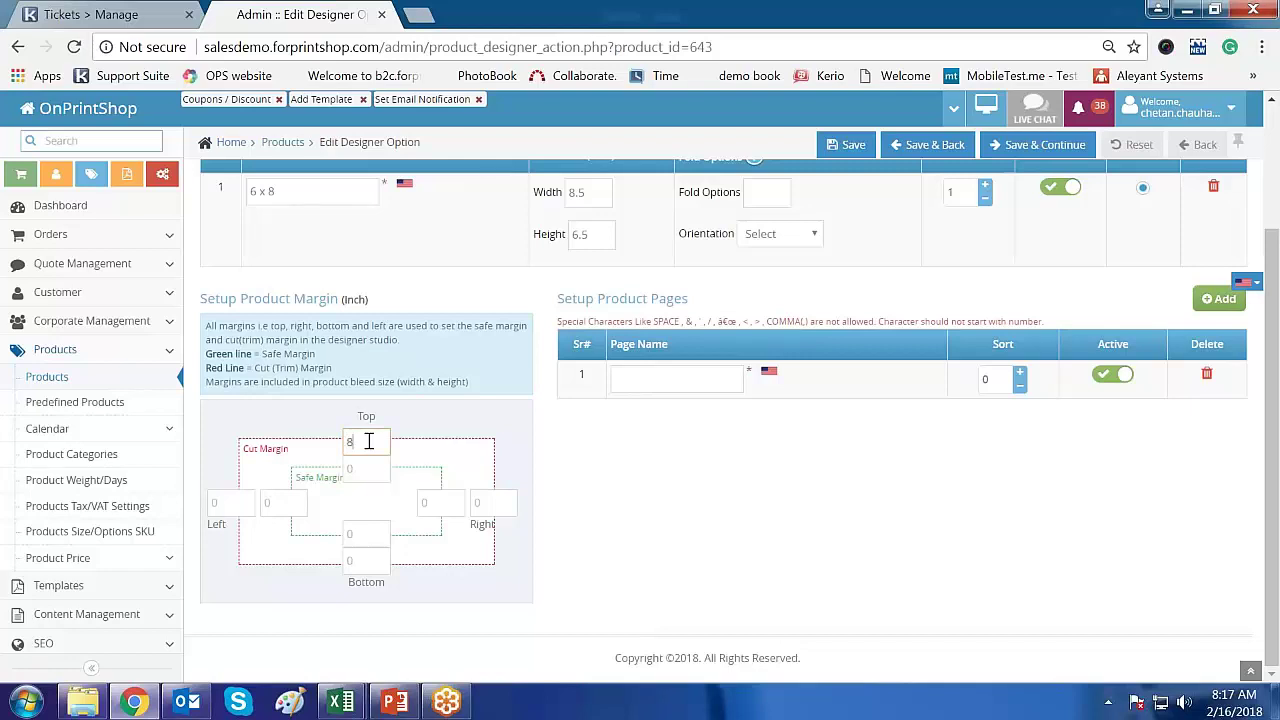
{"action": "type", "text": ".5"}
{"action": "key", "text": "BackSpace"}
{"action": "key", "text": "BackSpace"}
{"action": "key", "text": "BackSpace"}
{"action": "type", "text": "0.25"}
{"action": "key", "text": "Tab"}
{"action": "type", "text": "0.25"}
{"action": "key", "text": "Tab"}
{"action": "type", "text": "0.25"}
{"action": "key", "text": "Tab"}
{"action": "type", "text": "0."}
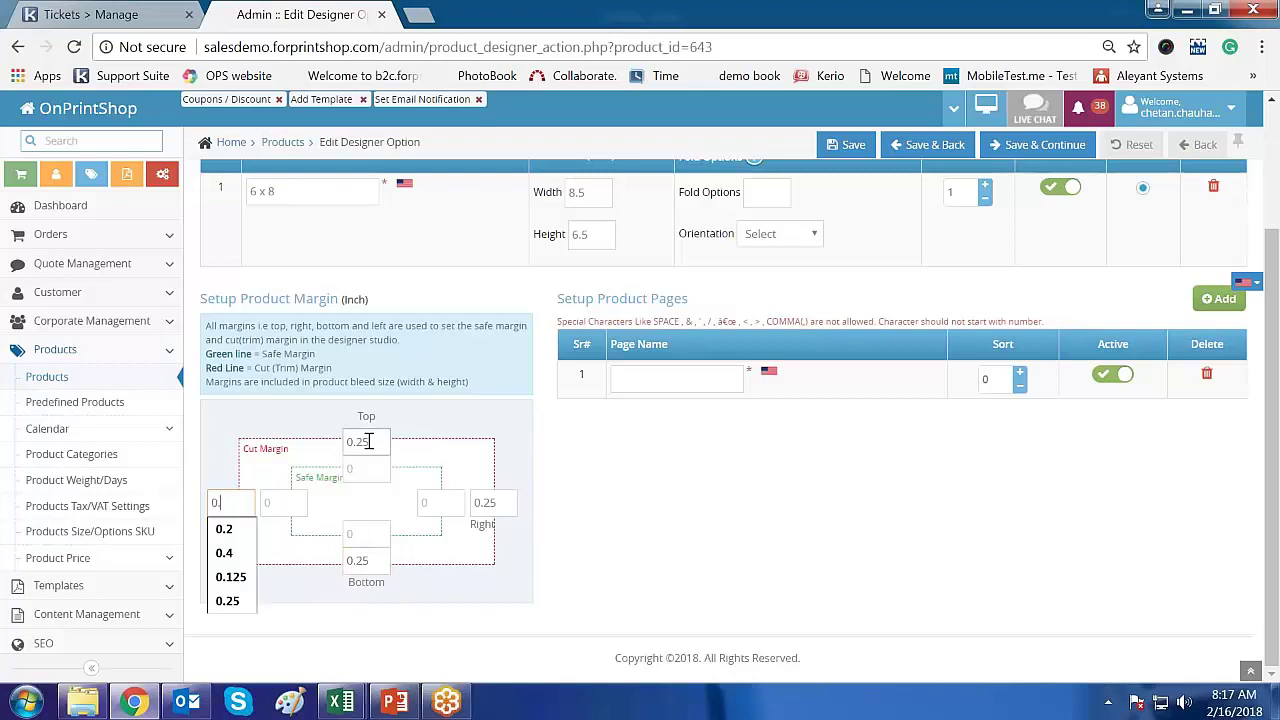
{"action": "type", "text": "25"}
{"action": "key", "text": "Tab"}
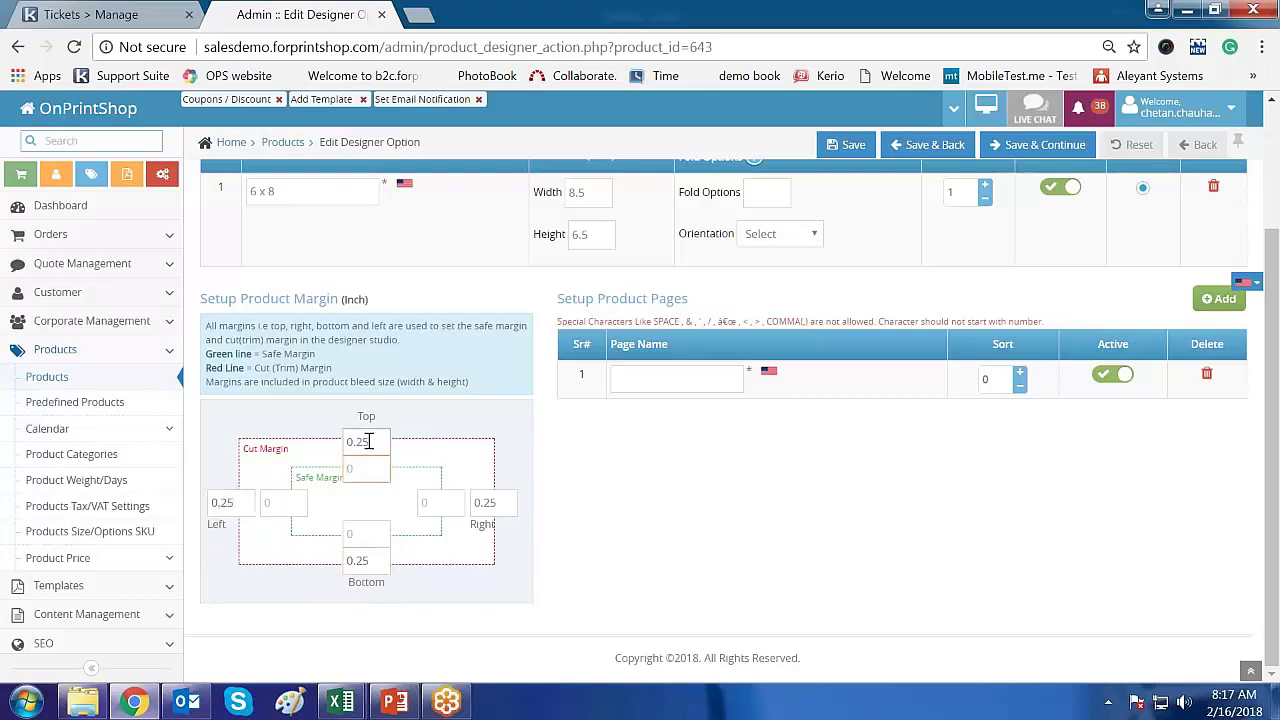
Set the product's safe margins to 0.5 inch on all four sides.
{"action": "type", "text": "0.5"}
{"action": "key", "text": "Tab"}
{"action": "type", "text": "0.5"}
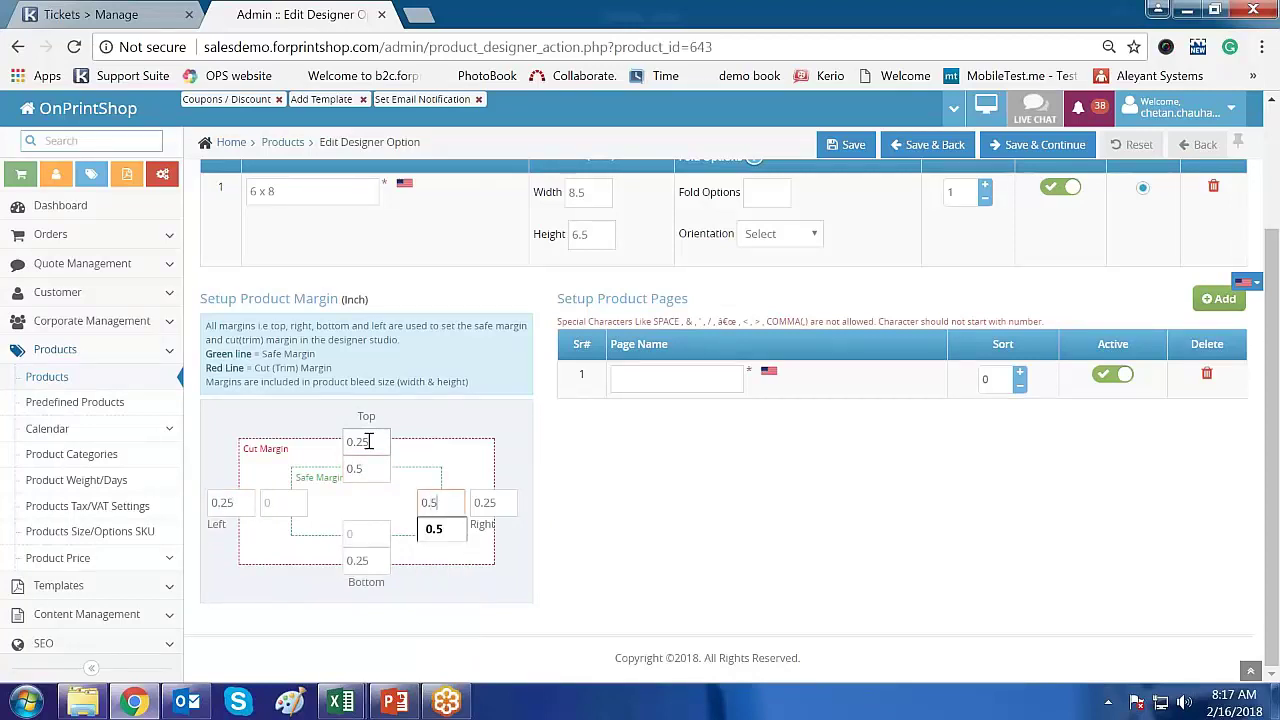
{"action": "key", "text": "Tab"}
{"action": "type", "text": "0.5"}
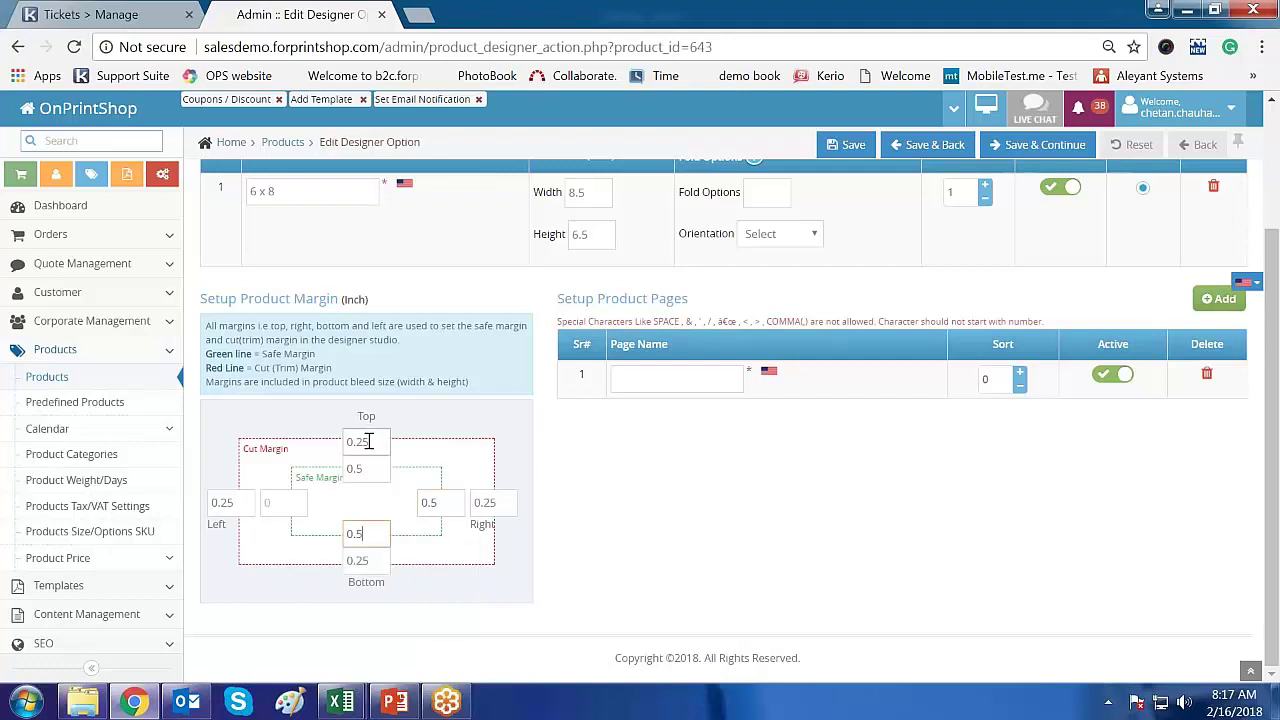
{"action": "key", "text": "Tab"}
{"action": "type", "text": "0."}
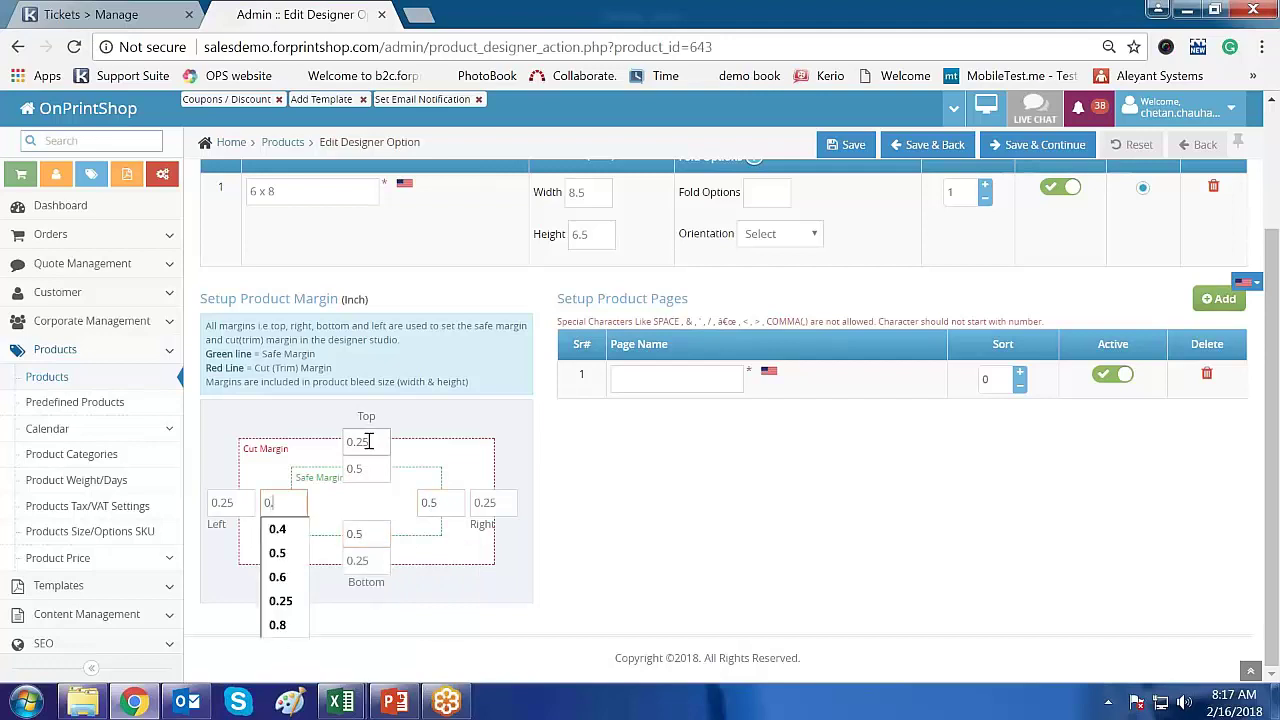
{"action": "type", "text": "5"}
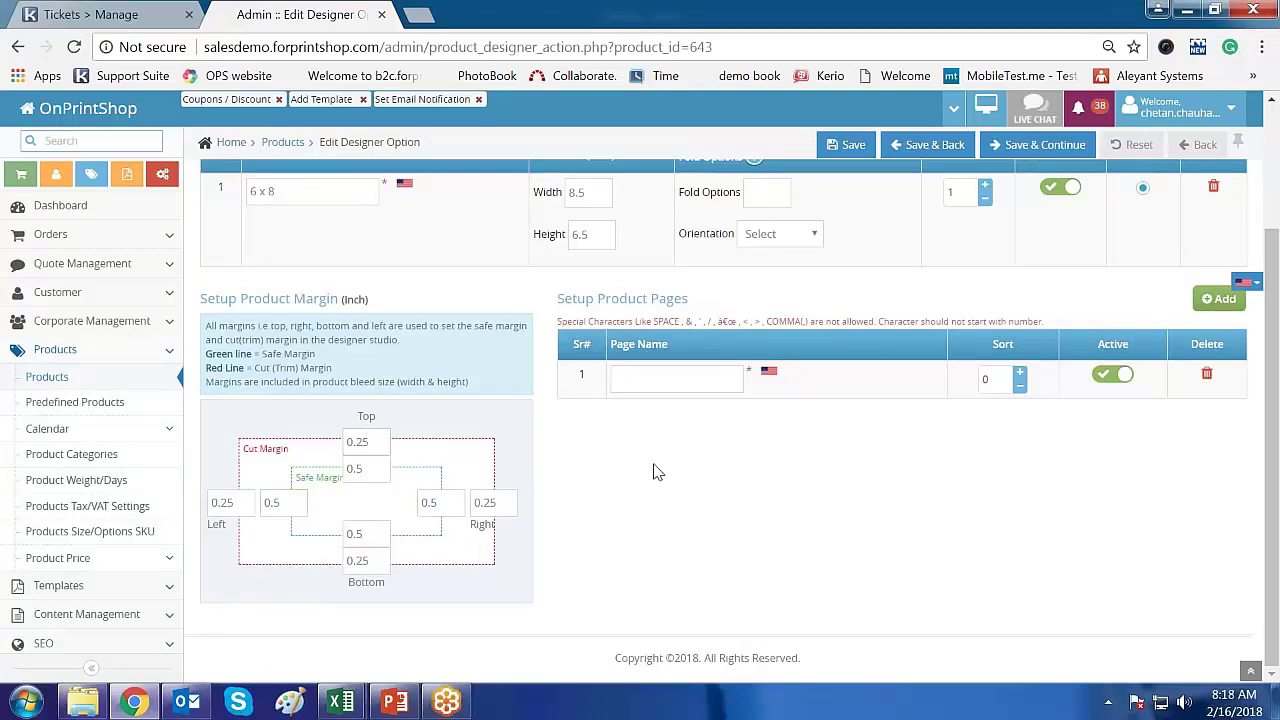
Name the first product page Front page, save the designer options and continue to the product's pricing.
{"action": "left_click", "coordinate": [675, 379]}
{"action": "type", "text": "Front "}
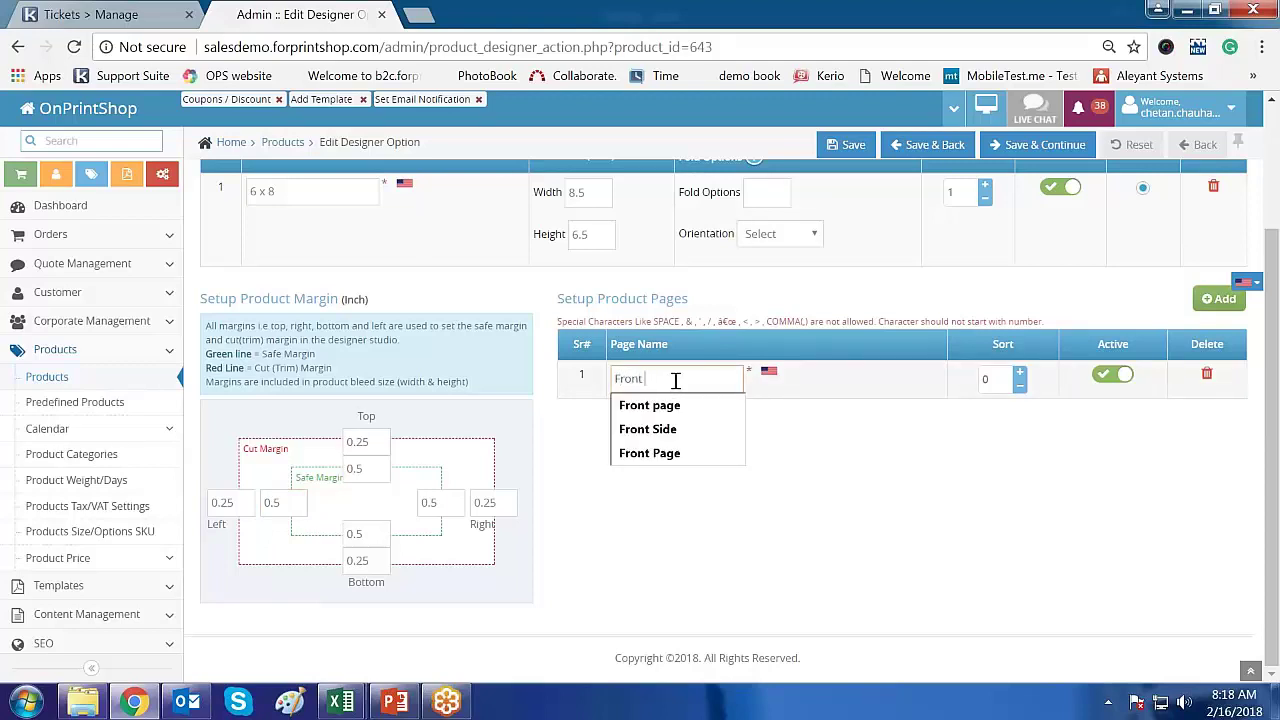
{"action": "type", "text": "Page"}
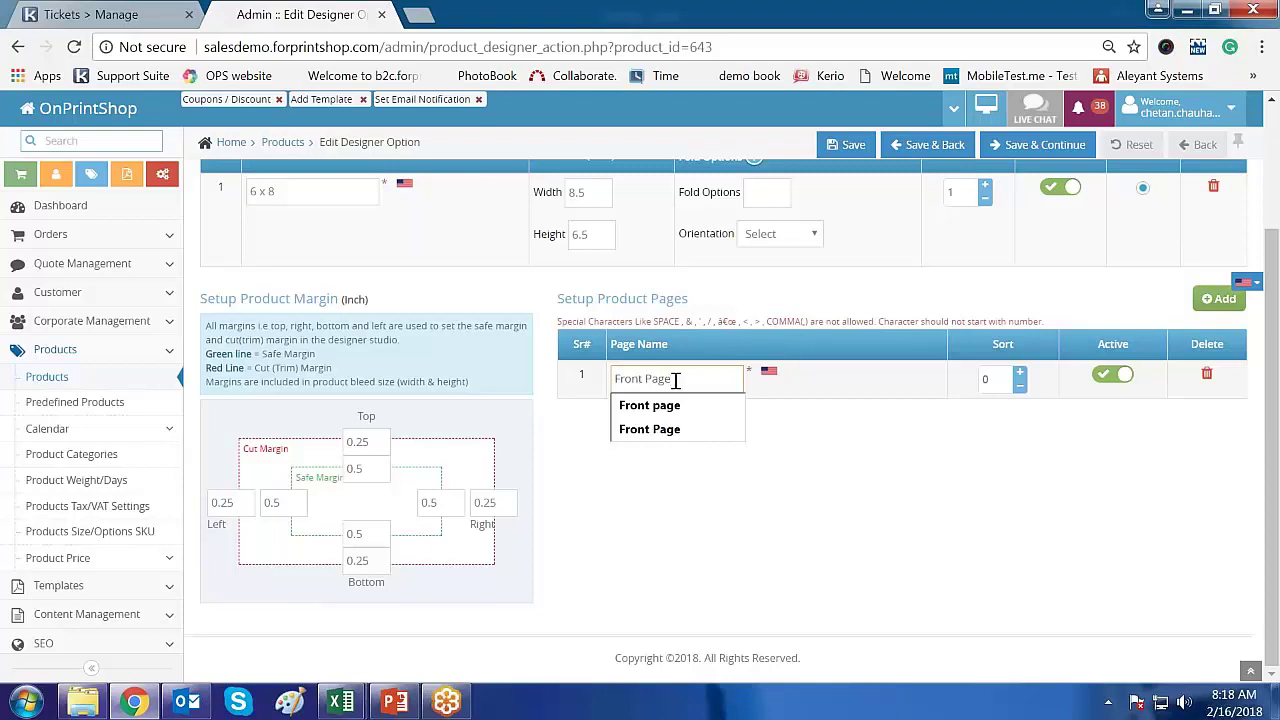
{"action": "left_click", "coordinate": [655, 406]}
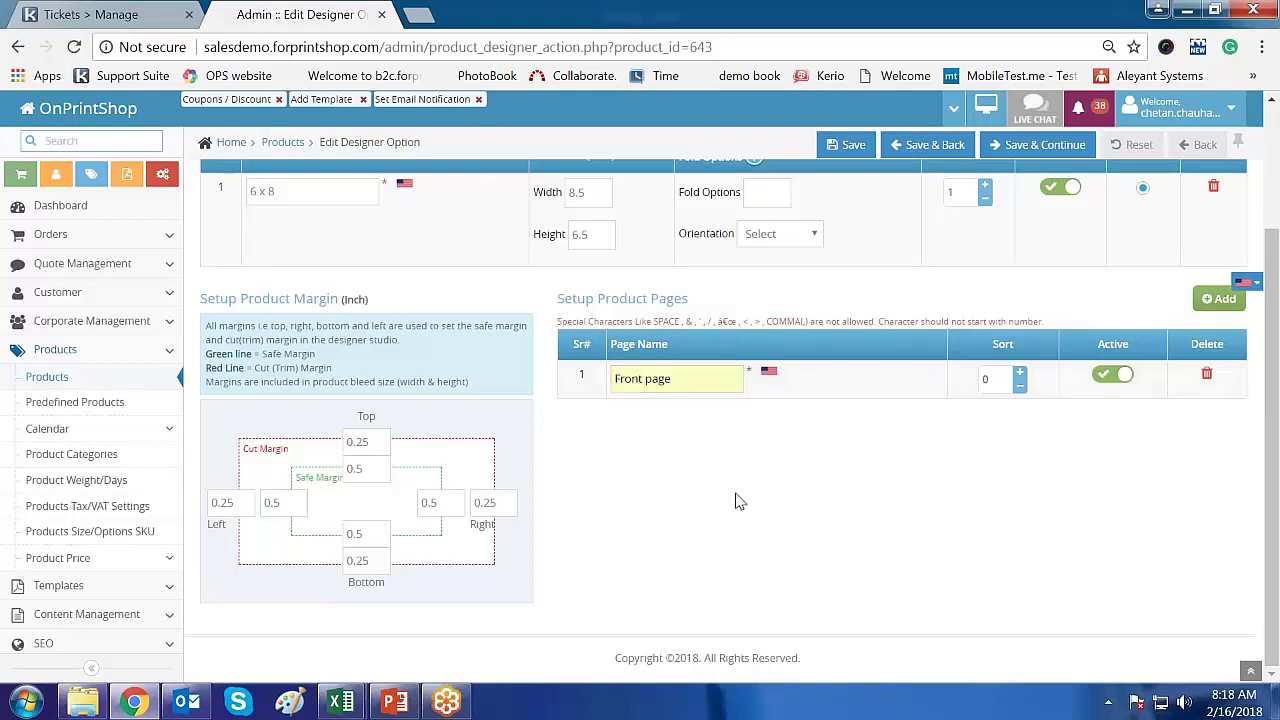
{"action": "scroll", "coordinate": [735, 500], "scroll_direction": "up", "scroll_amount": 3}
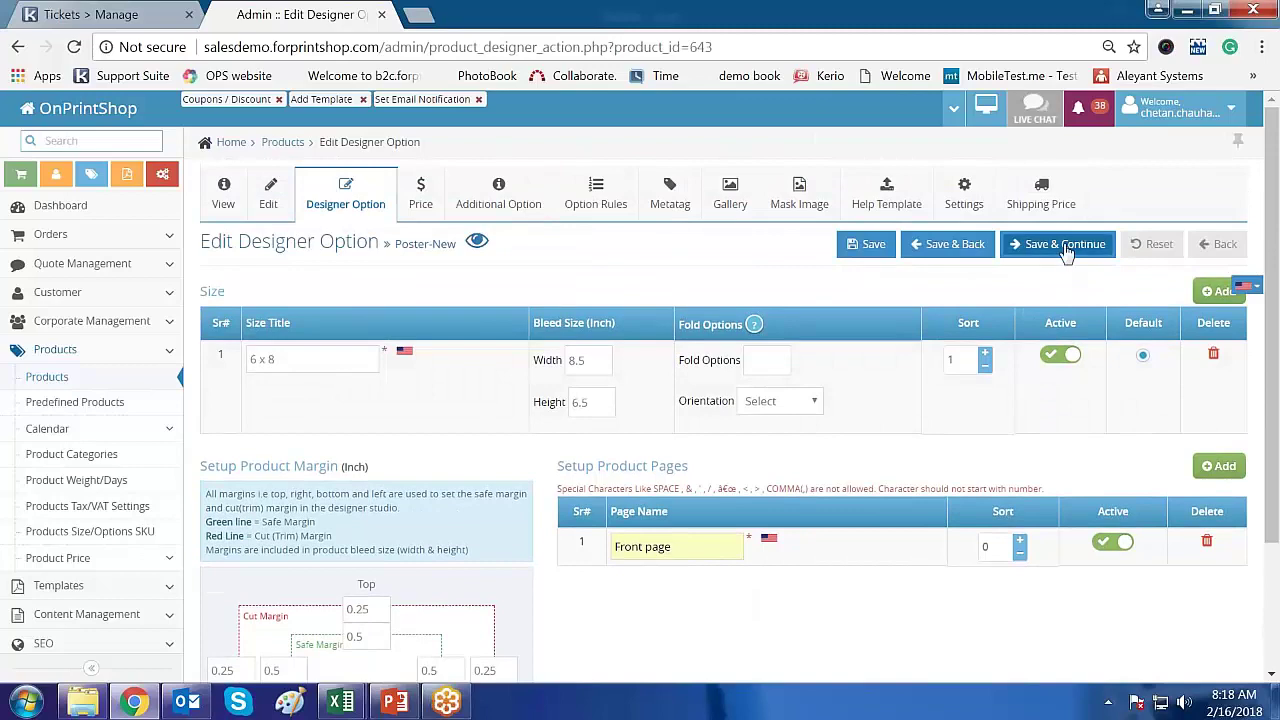
{"action": "left_click", "coordinate": [1066, 250]}
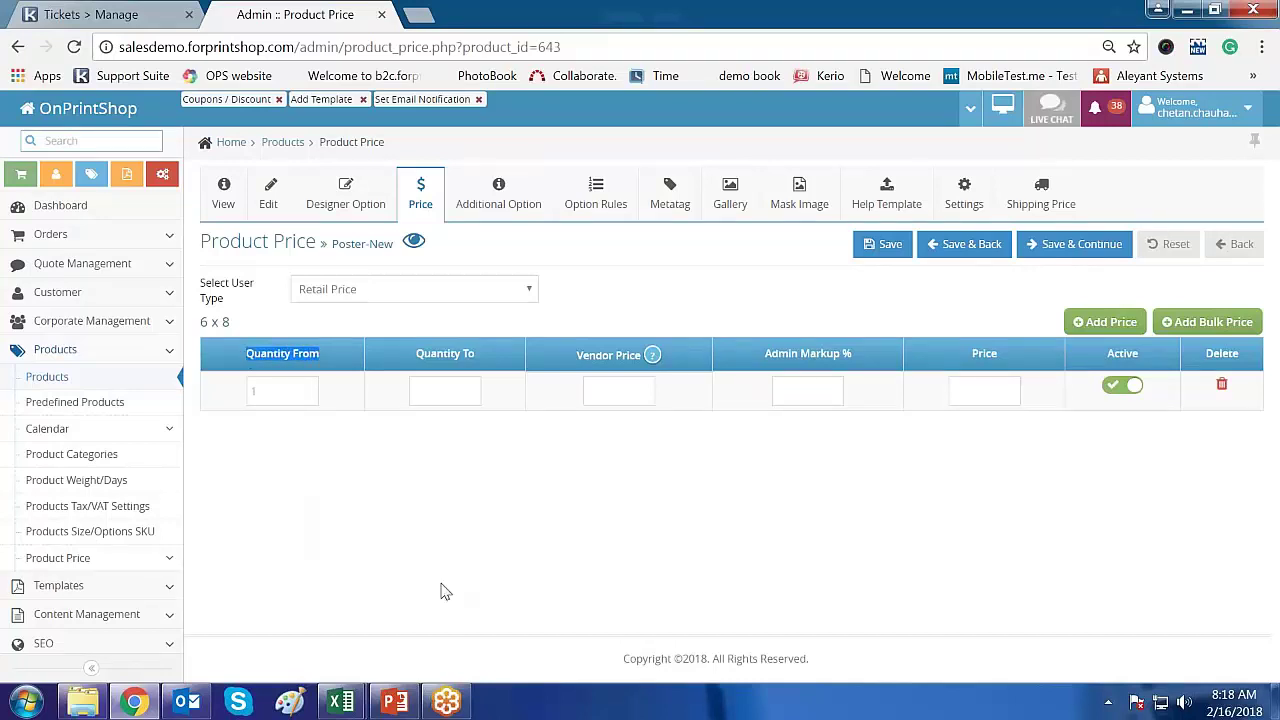
Examine the Quantity From and Quantity To columns in the 6 x 8 retail price table.
{"action": "left_click_drag", "start_coordinate": [412, 356], "coordinate": [476, 357]}
{"action": "left_click", "coordinate": [478, 500]}
{"action": "left_click", "coordinate": [283, 390]}
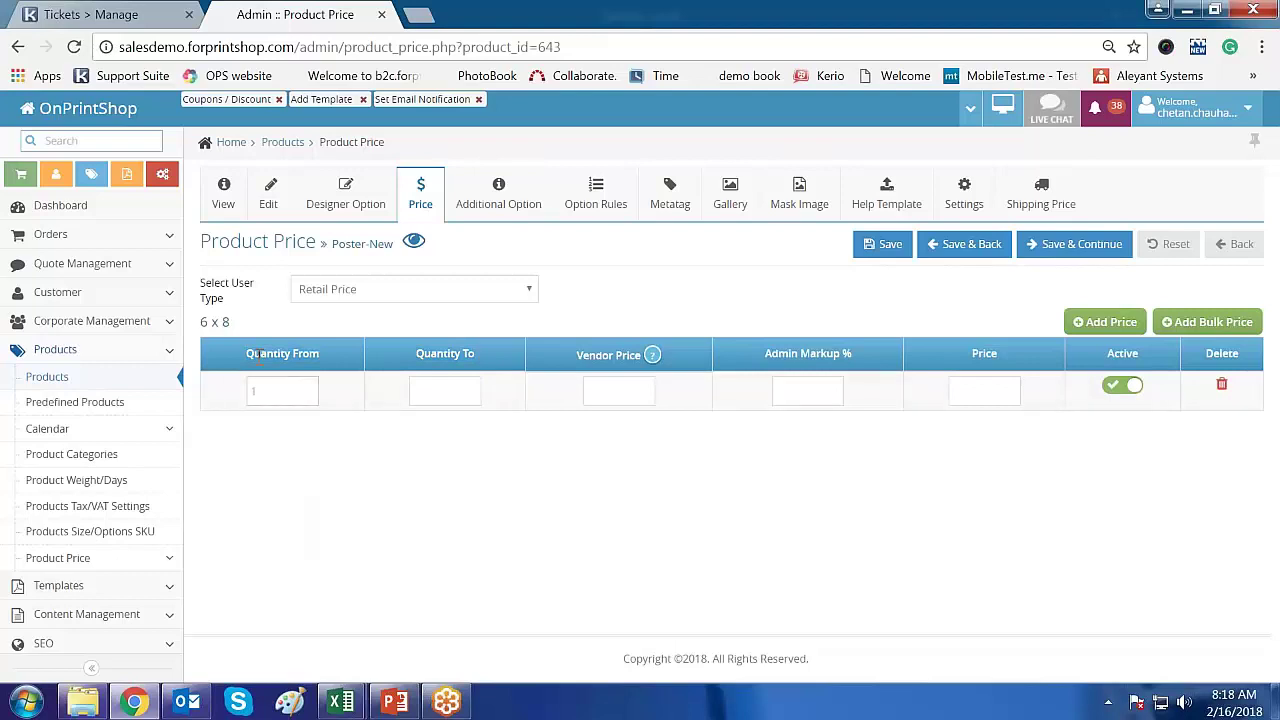
{"action": "left_click_drag", "start_coordinate": [258, 355], "coordinate": [320, 355]}
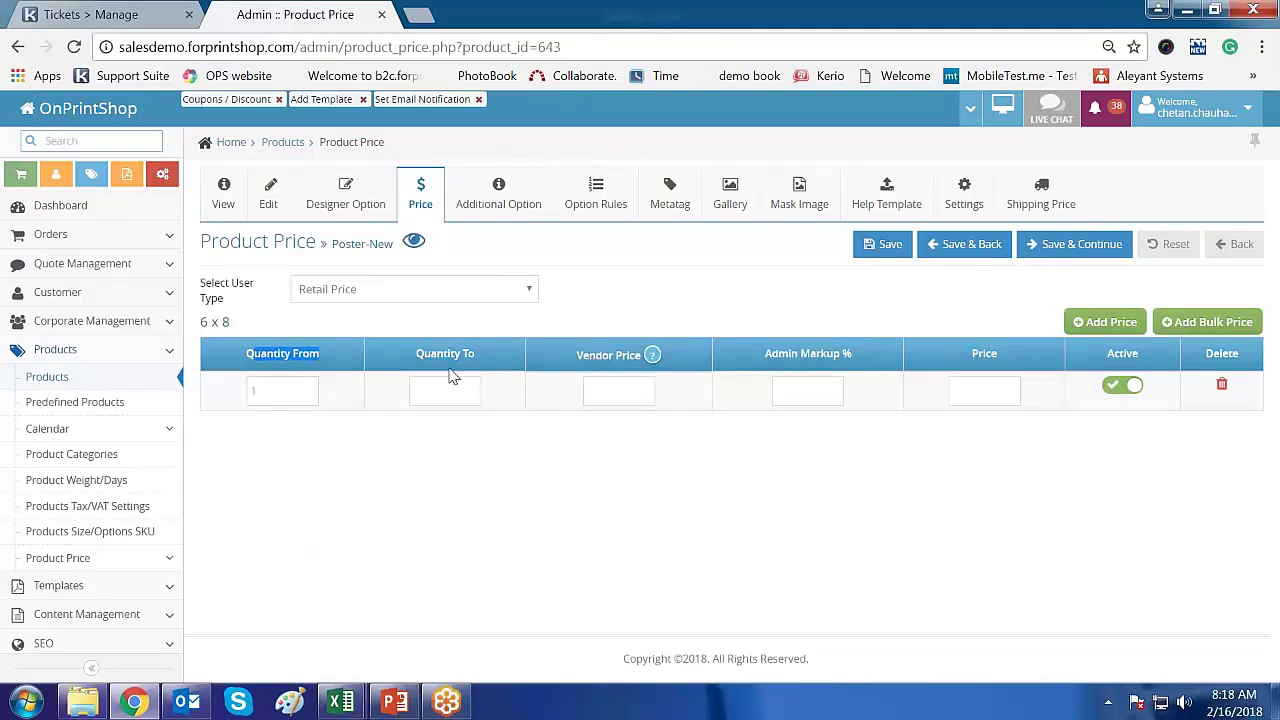
{"action": "left_click", "coordinate": [443, 506]}
{"action": "left_click", "coordinate": [276, 390]}
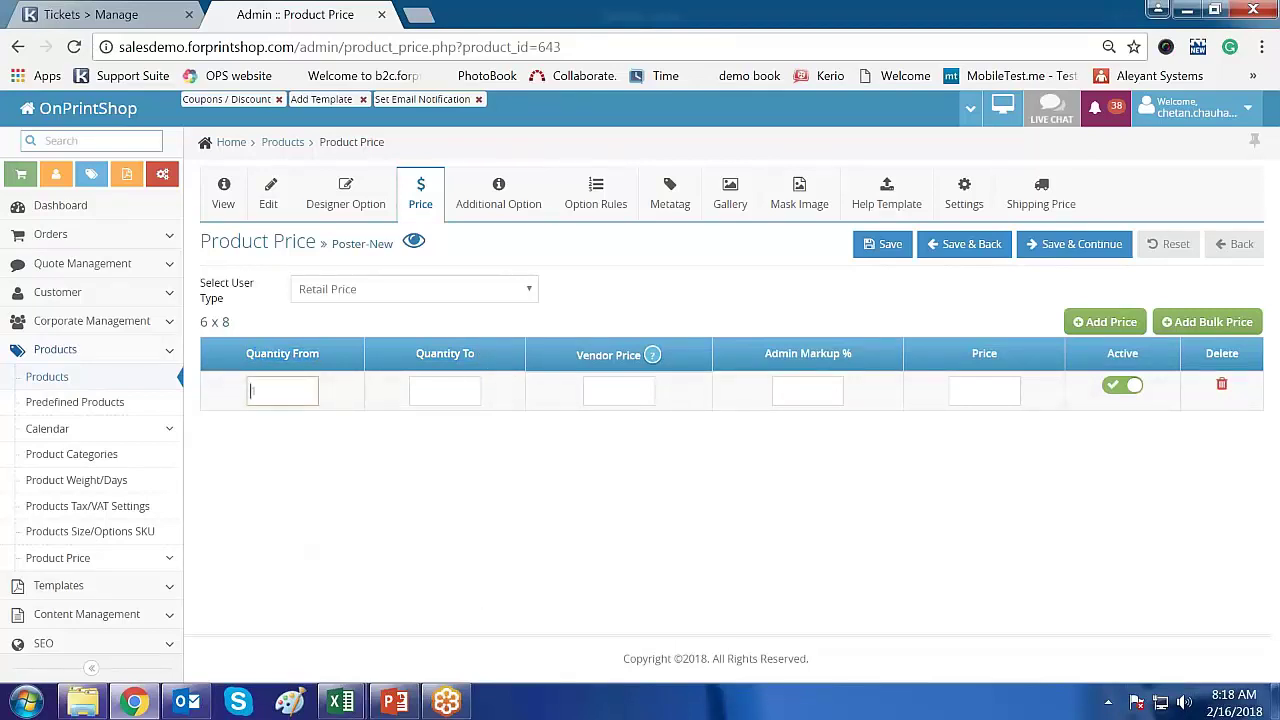
{"action": "left_click", "coordinate": [448, 352]}
Set the quantity range of the 6 x 8 retail price row from 50 to 100.
{"action": "left_click", "coordinate": [282, 391]}
{"action": "type", "text": "500"}
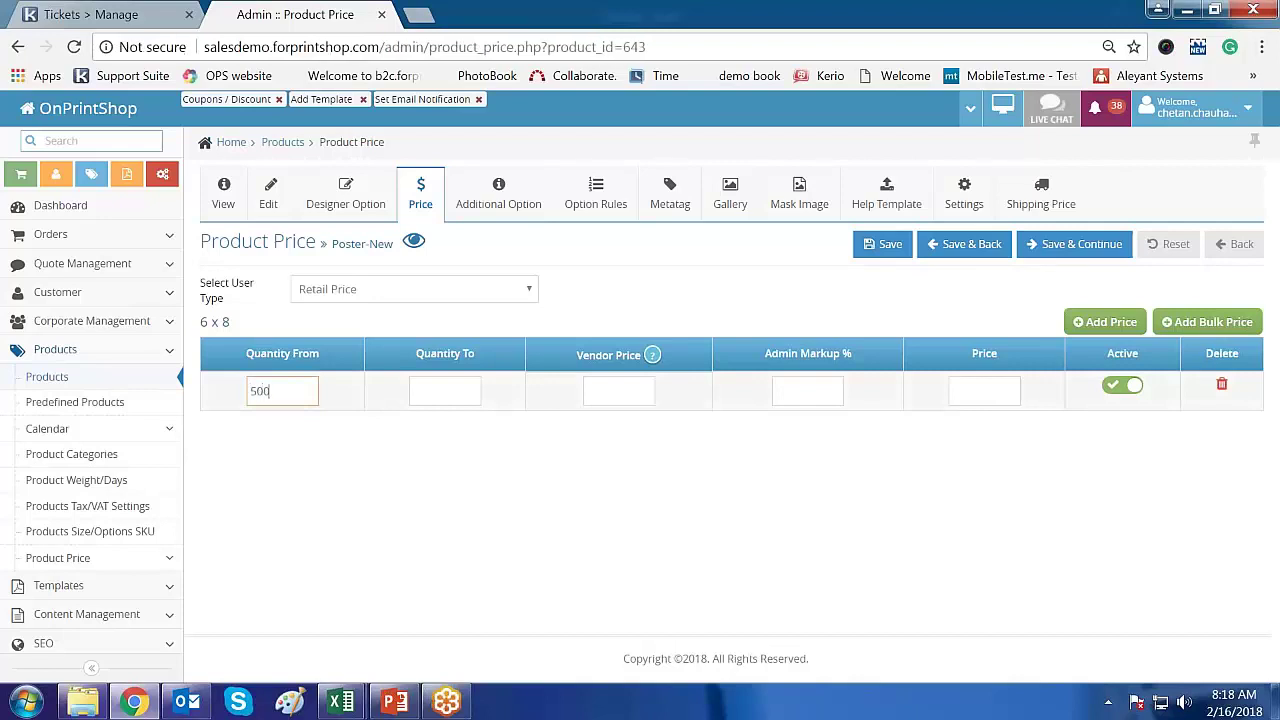
{"action": "left_click", "coordinate": [444, 391]}
{"action": "type", "text": "1"}
{"action": "double_click", "coordinate": [258, 392]}
{"action": "type", "text": "50"}
{"action": "key", "text": "Tab"}
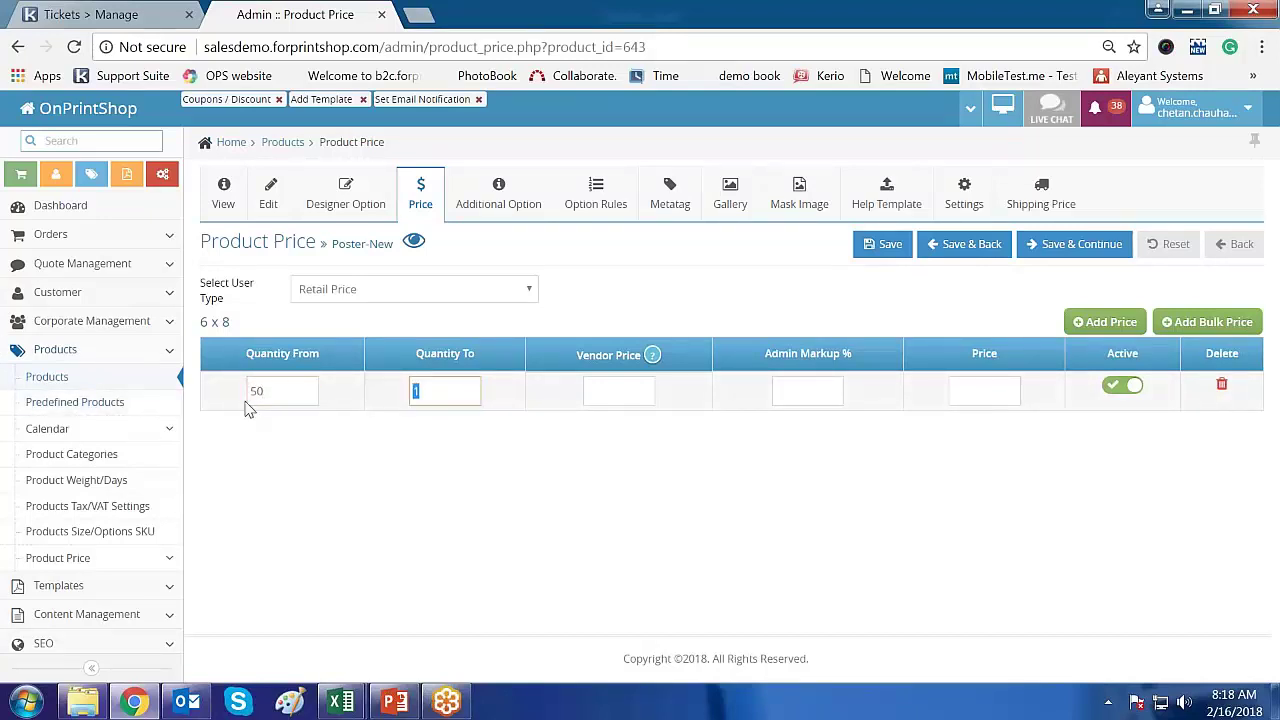
{"action": "type", "text": "100"}
Set the existing 6 x 8 retail price row to quantities 1 to 10 at a price of 9.
{"action": "left_click", "coordinate": [985, 390]}
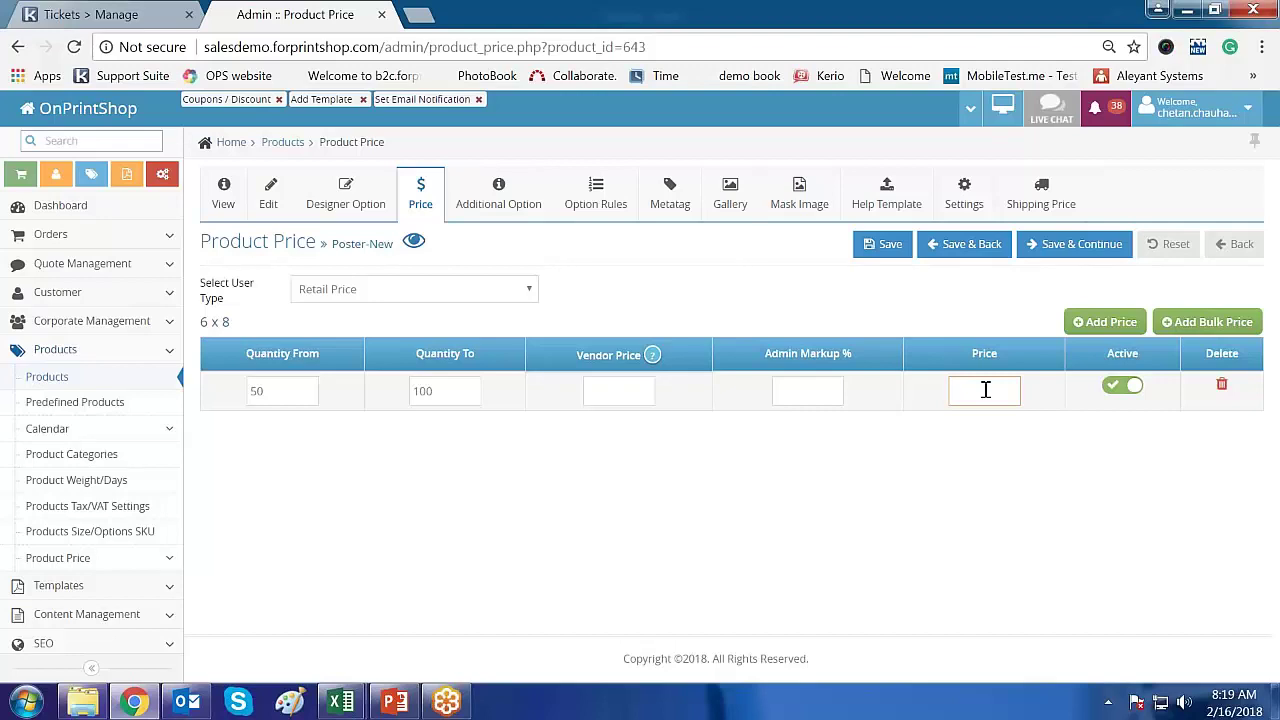
{"action": "left_click", "coordinate": [303, 388]}
{"action": "key", "text": "BackSpace"}
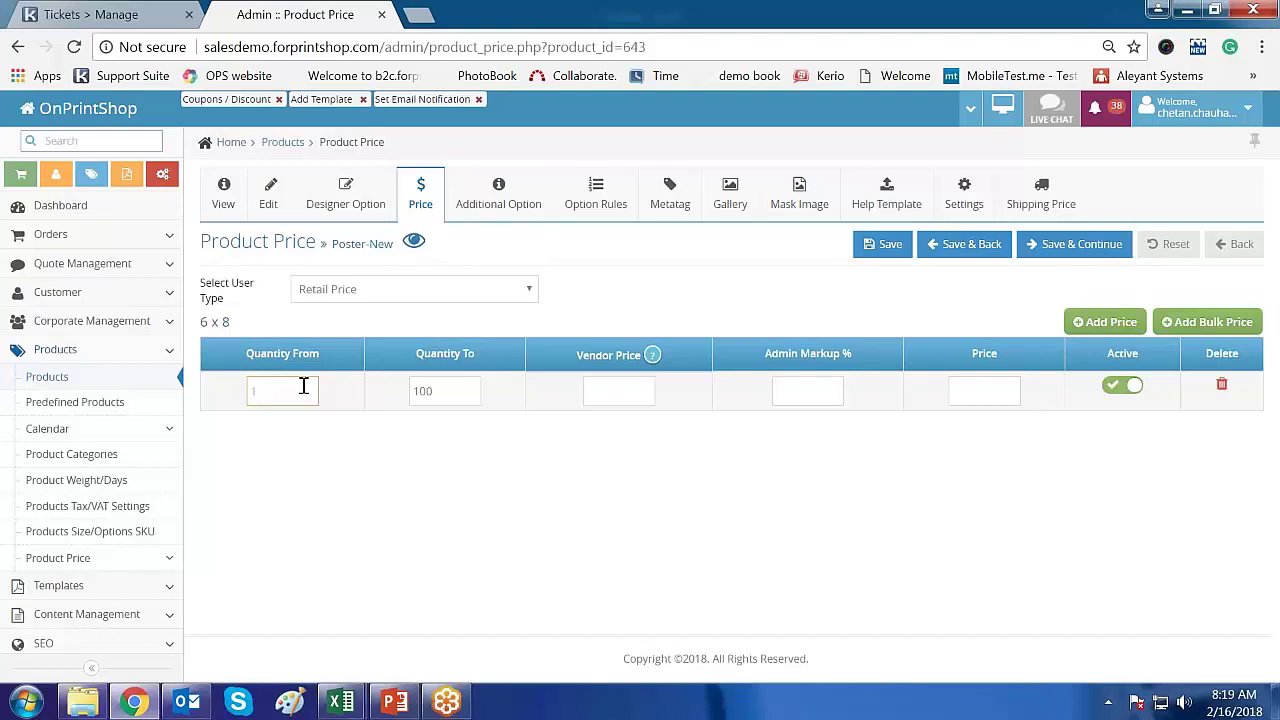
{"action": "type", "text": "1"}
{"action": "left_click", "coordinate": [451, 391]}
{"action": "key", "text": "ctrl+a"}
{"action": "key", "text": "BackSpace"}
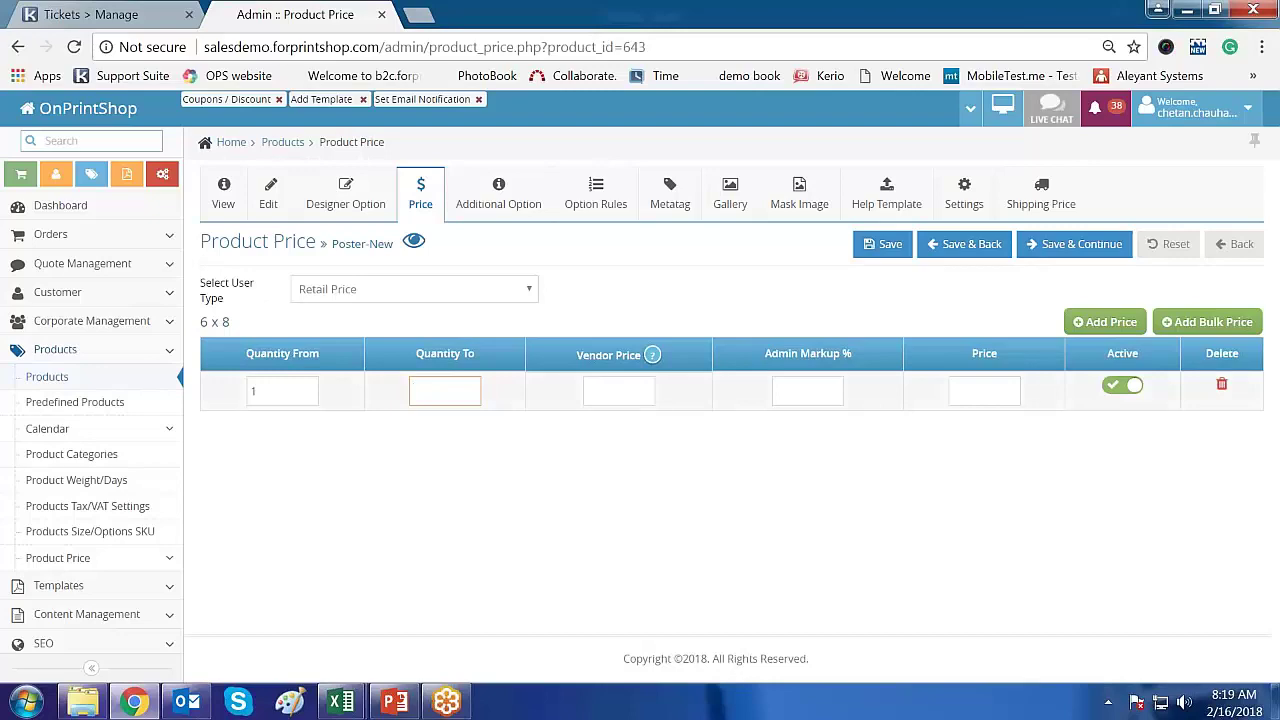
{"action": "type", "text": "10"}
{"action": "left_click", "coordinate": [778, 522]}
{"action": "key", "text": "alt+Tab"}
{"action": "key", "text": "alt+Tab"}
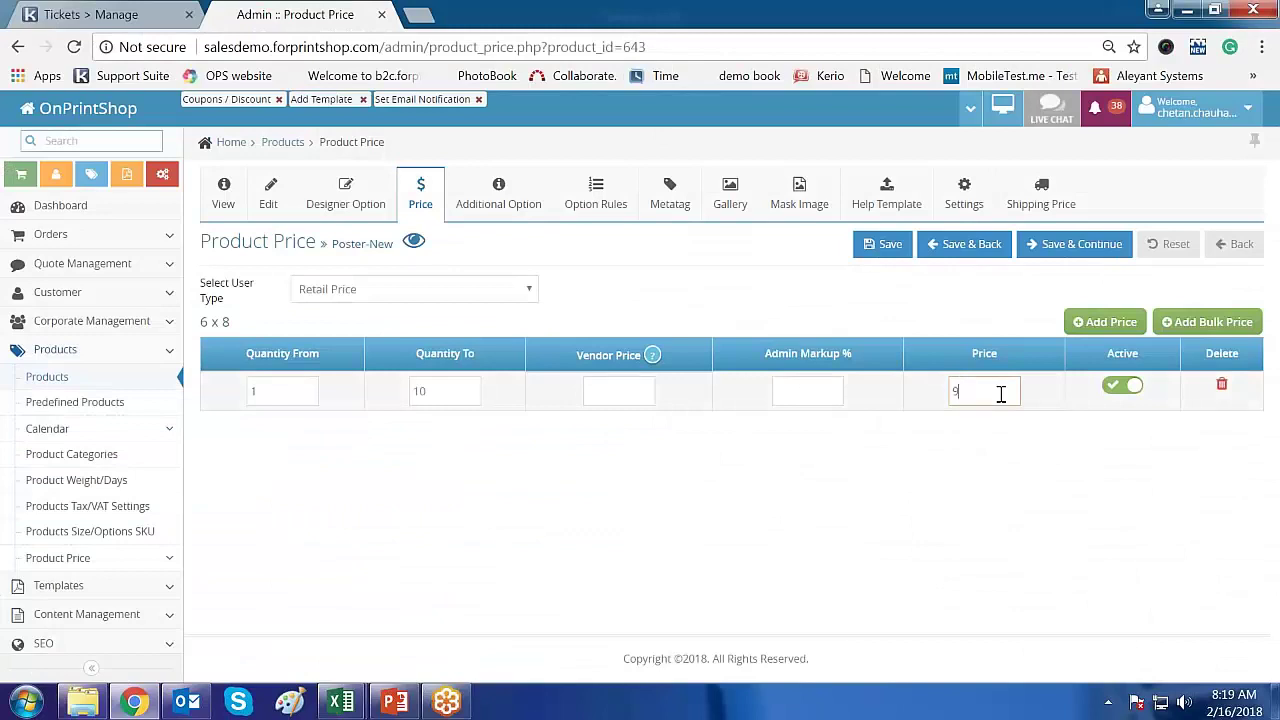
{"action": "left_click", "coordinate": [870, 521]}
Add a second 6 x 8 price row for quantities 11 to 20 at a price of 7.
{"action": "left_click", "coordinate": [1106, 323]}
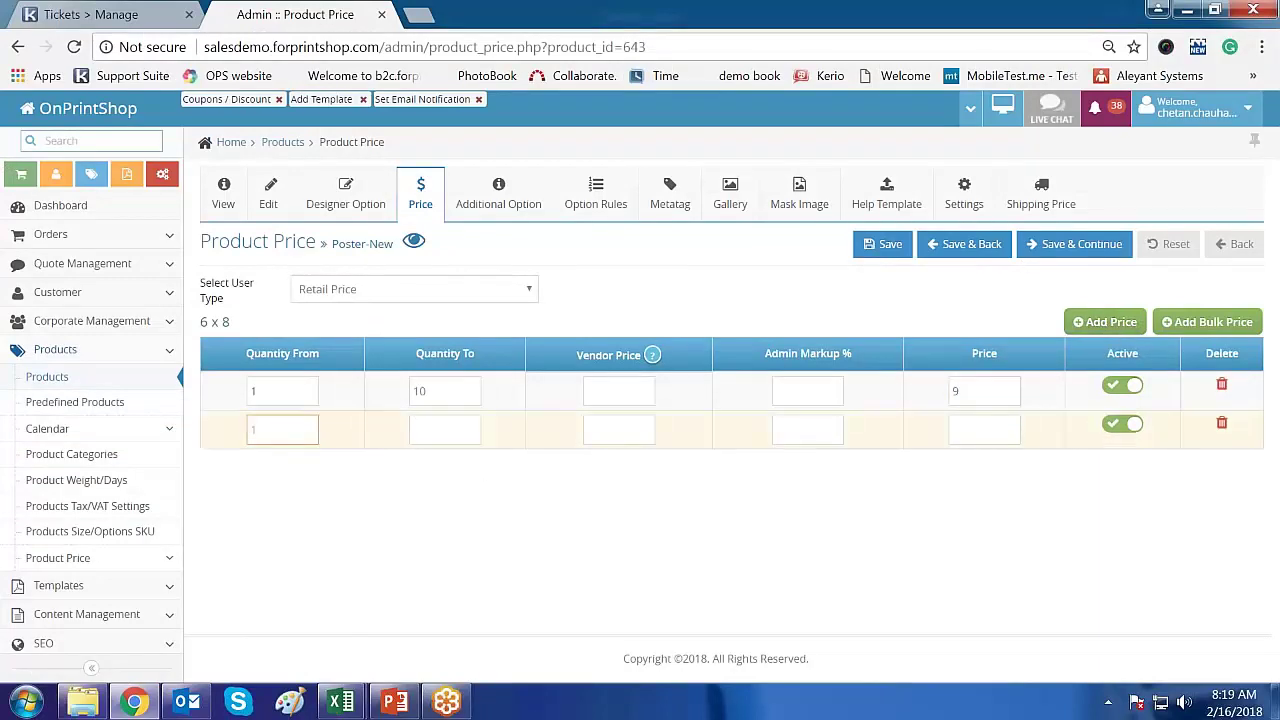
{"action": "type", "text": "11"}
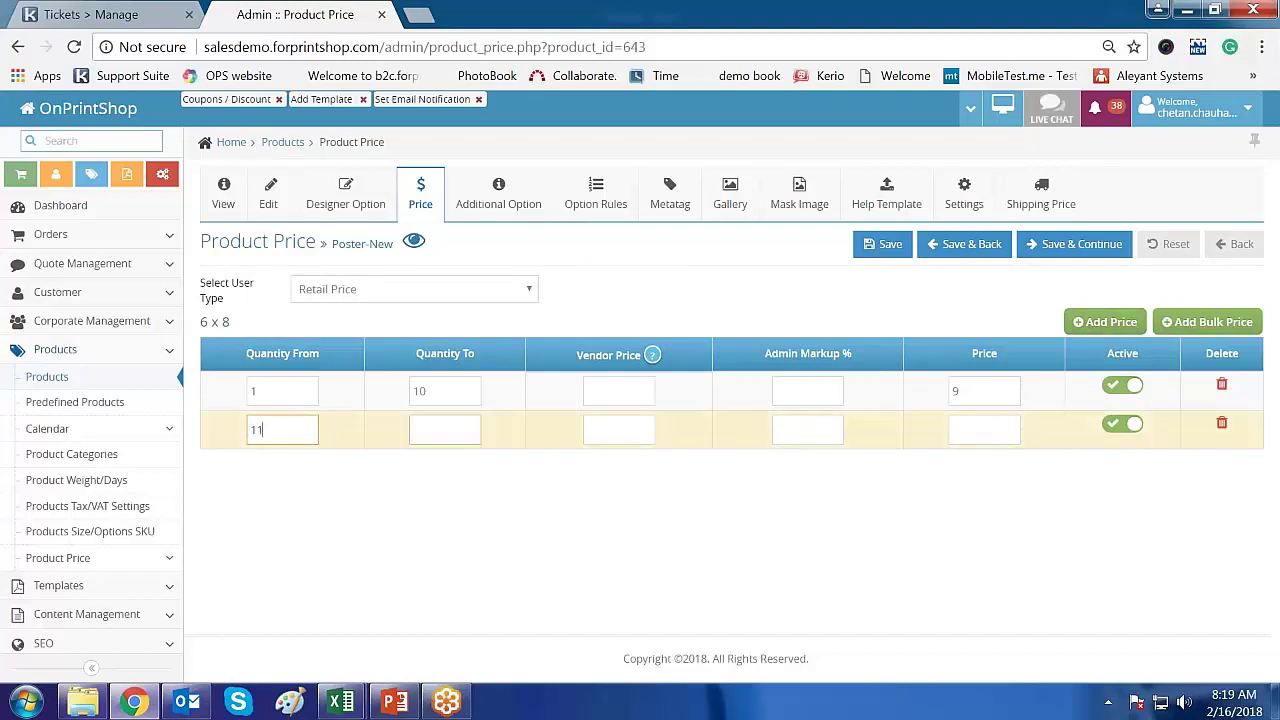
{"action": "key", "text": "Tab"}
{"action": "type", "text": "20"}
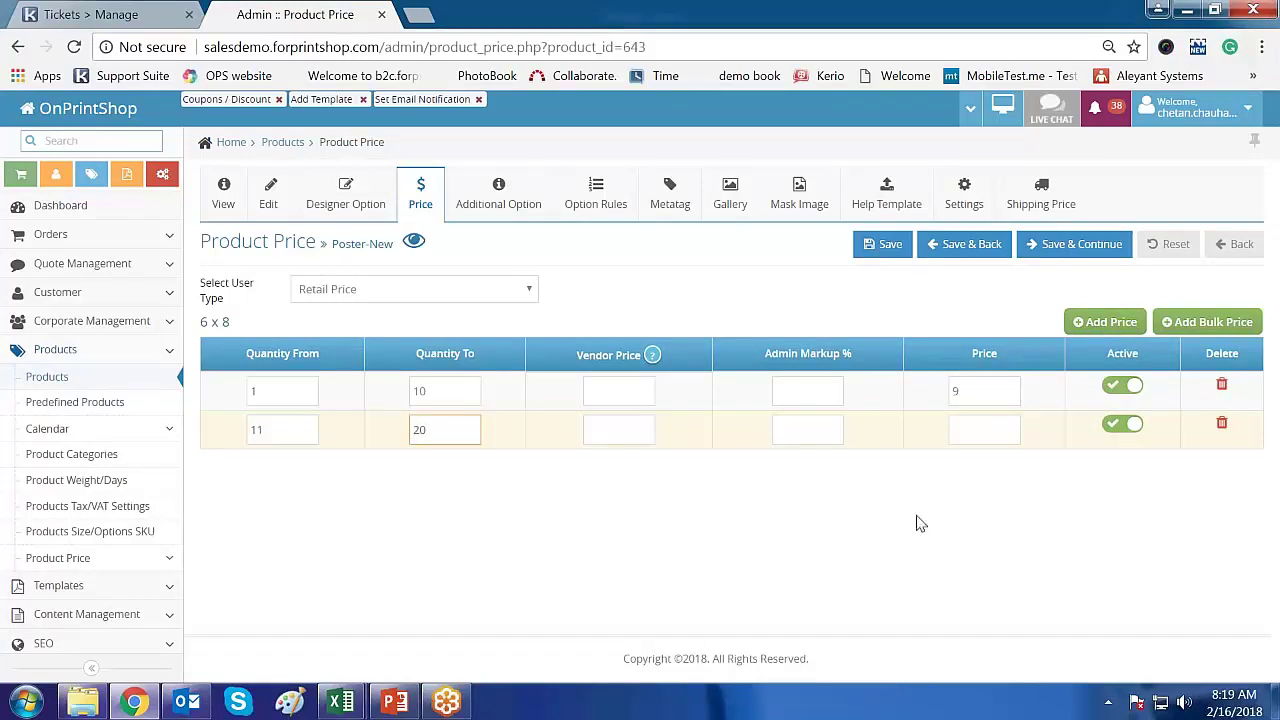
{"action": "left_click", "coordinate": [975, 425]}
{"action": "type", "text": "7"}
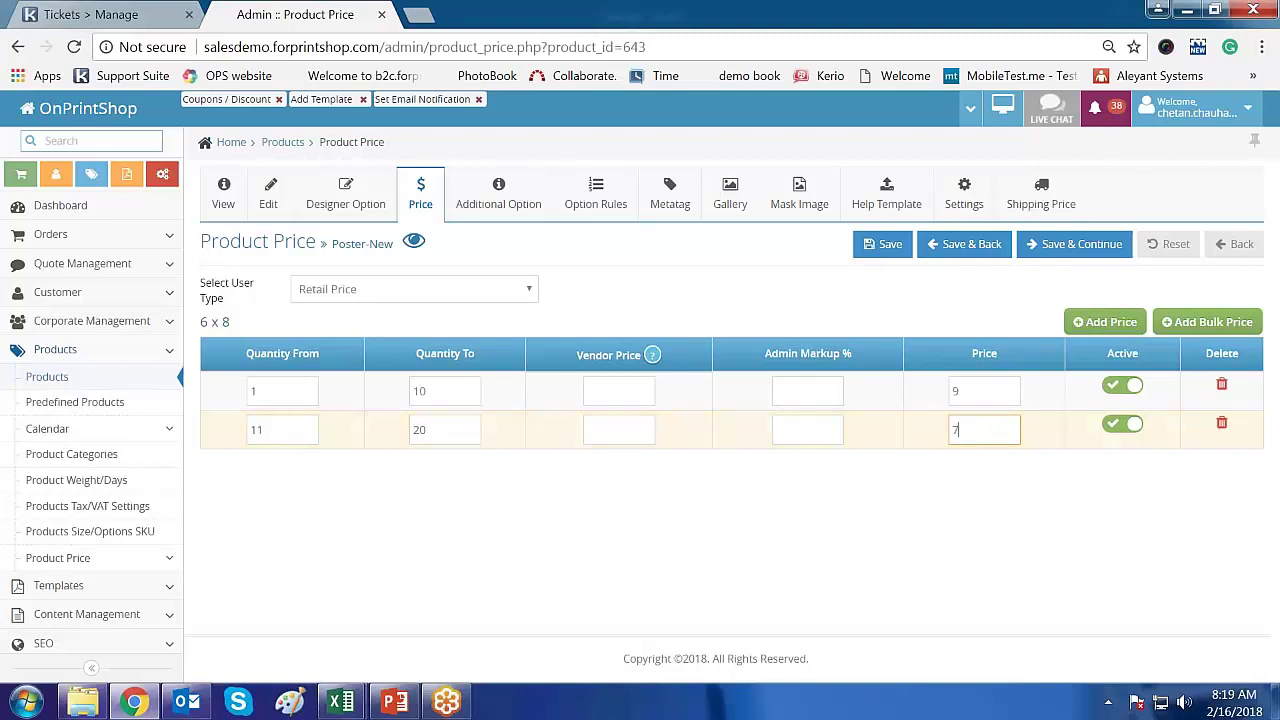
Add a third 6 x 8 price row for quantities 21 to 50 at a price of 5, and save the prices, continuing to additional options.
{"action": "left_click", "coordinate": [1105, 322]}
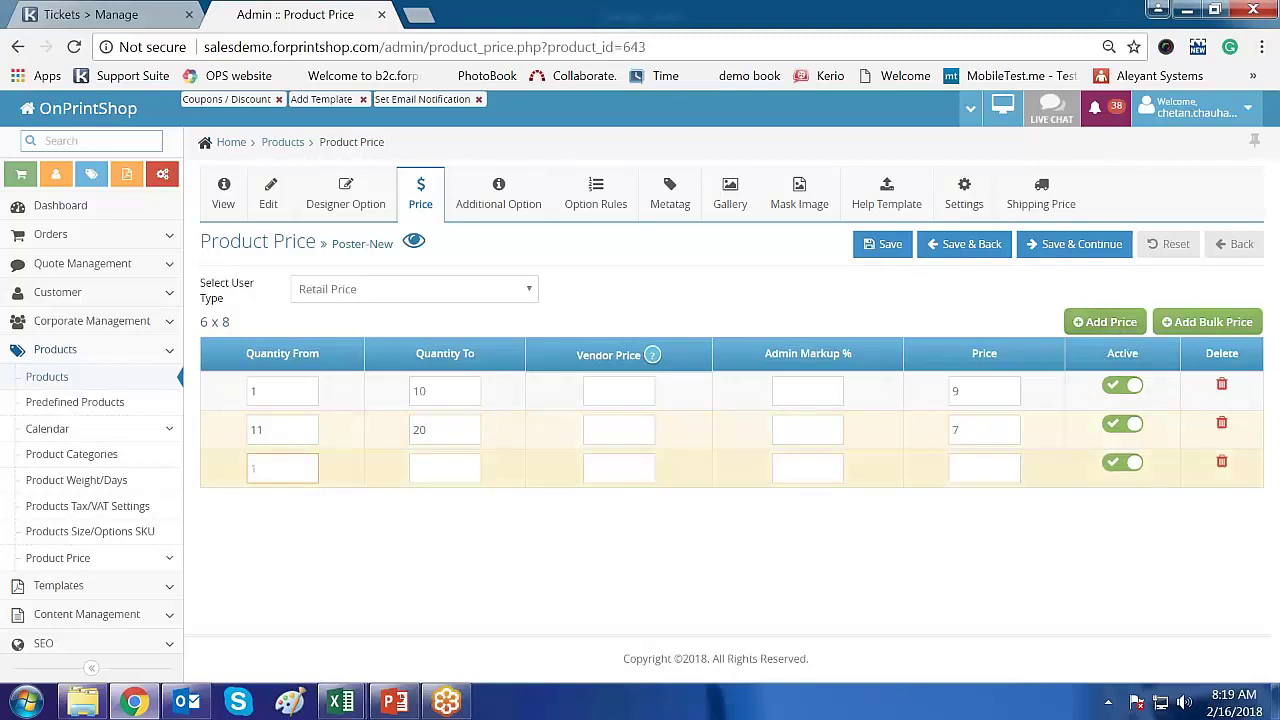
{"action": "type", "text": "21"}
{"action": "left_click", "coordinate": [447, 475]}
{"action": "type", "text": "50"}
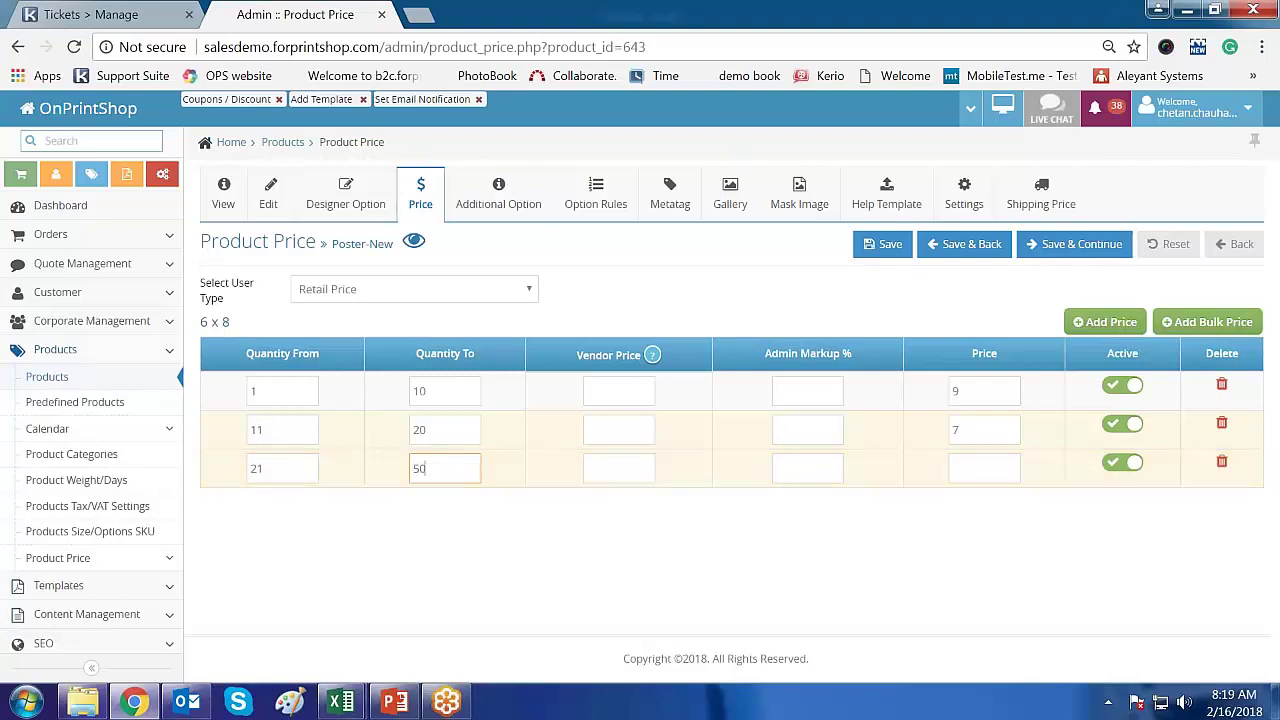
{"action": "left_click", "coordinate": [996, 468]}
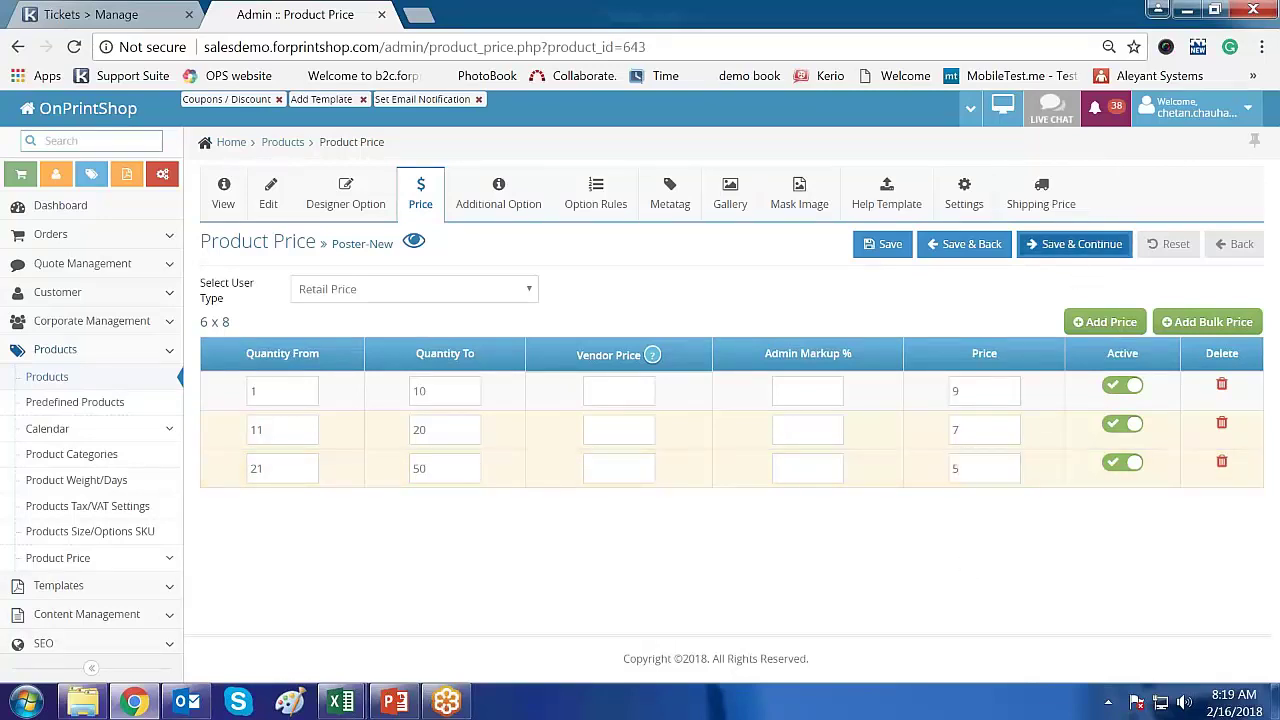
{"action": "left_click", "coordinate": [1075, 250]}
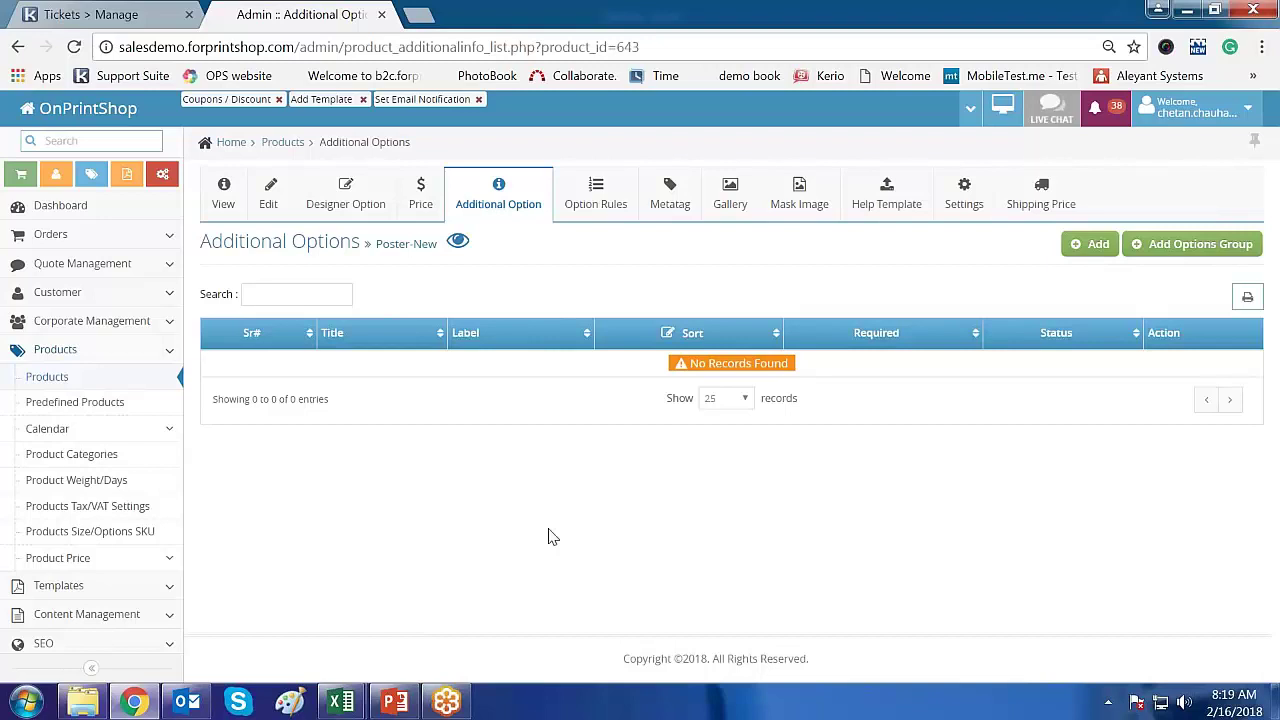
Preview the Poster-New product in the storefront and examine its title, default quantity and price calculator.
{"action": "left_click", "coordinate": [458, 243]}
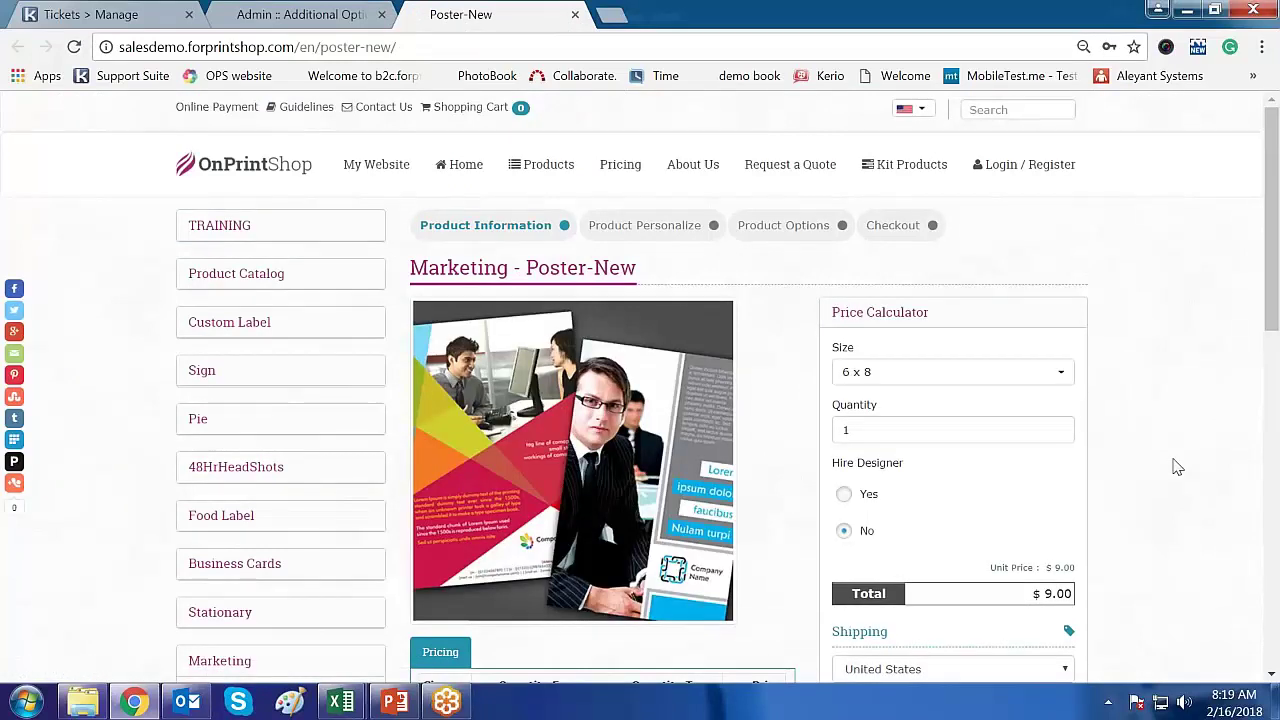
{"action": "left_click_drag", "start_coordinate": [525, 264], "coordinate": [632, 266]}
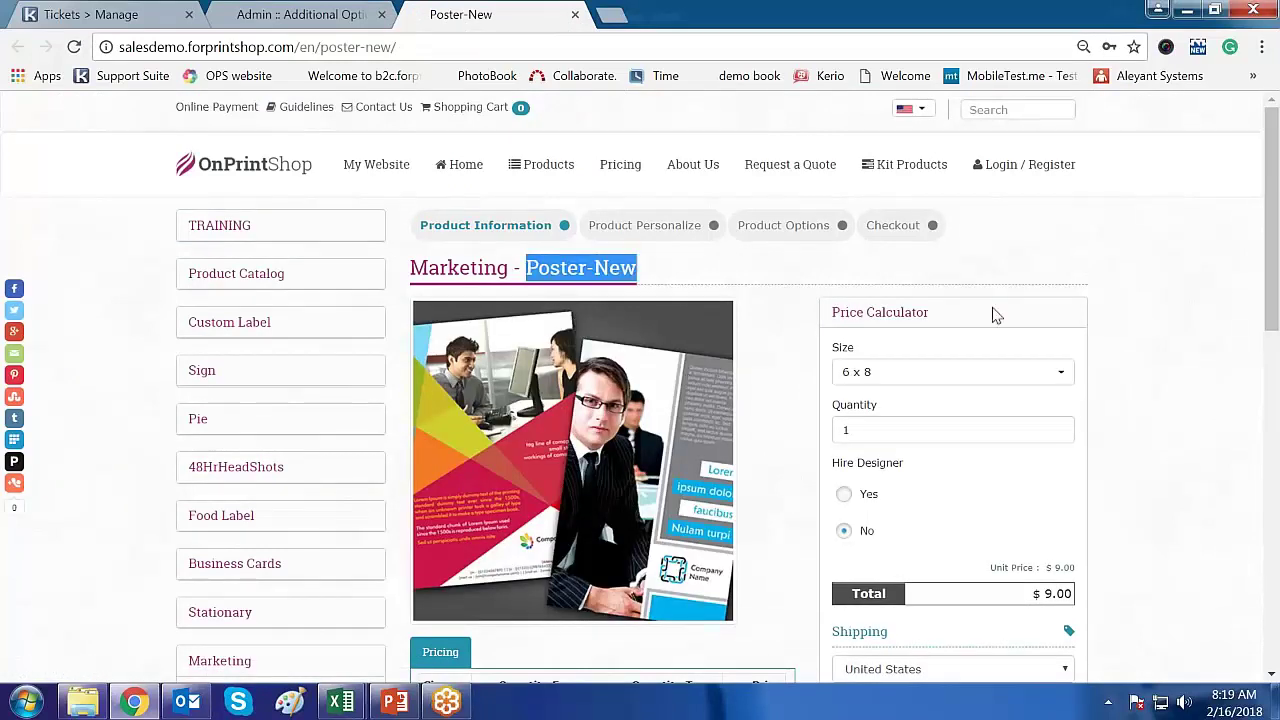
{"action": "left_click", "coordinate": [1152, 310]}
{"action": "scroll", "coordinate": [1152, 310], "scroll_direction": "down", "scroll_amount": 2}
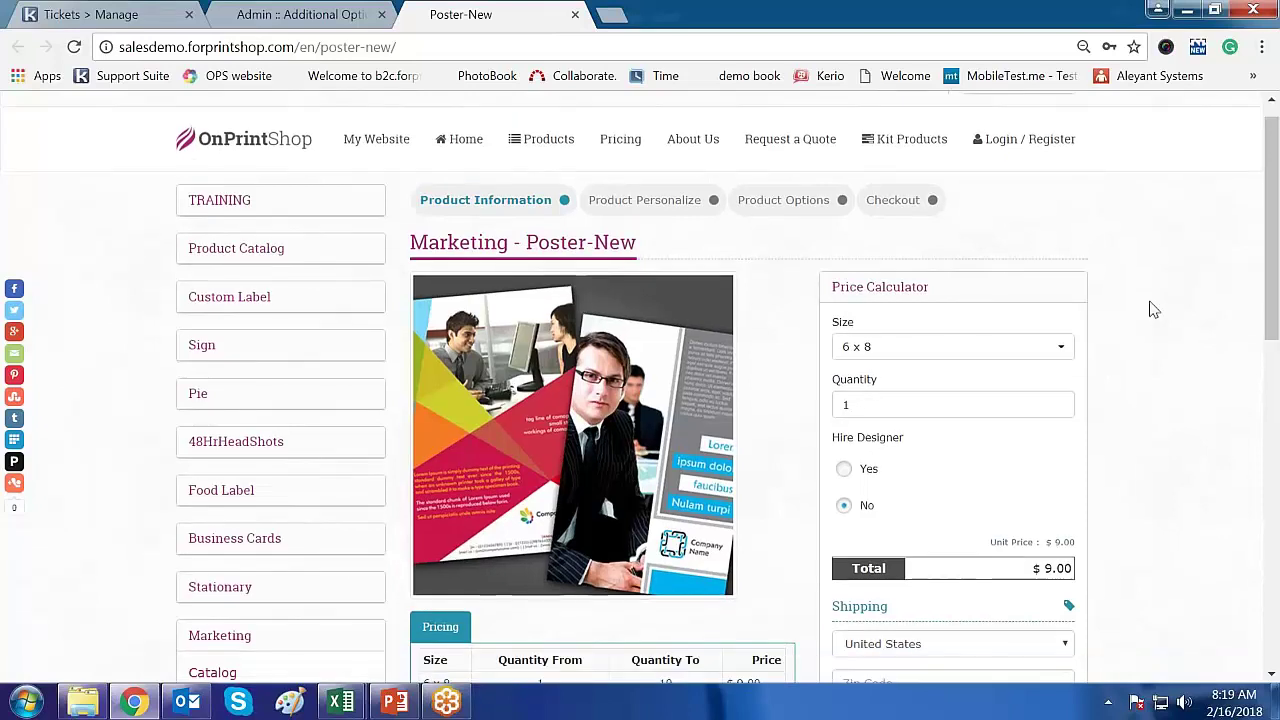
{"action": "double_click", "coordinate": [847, 330]}
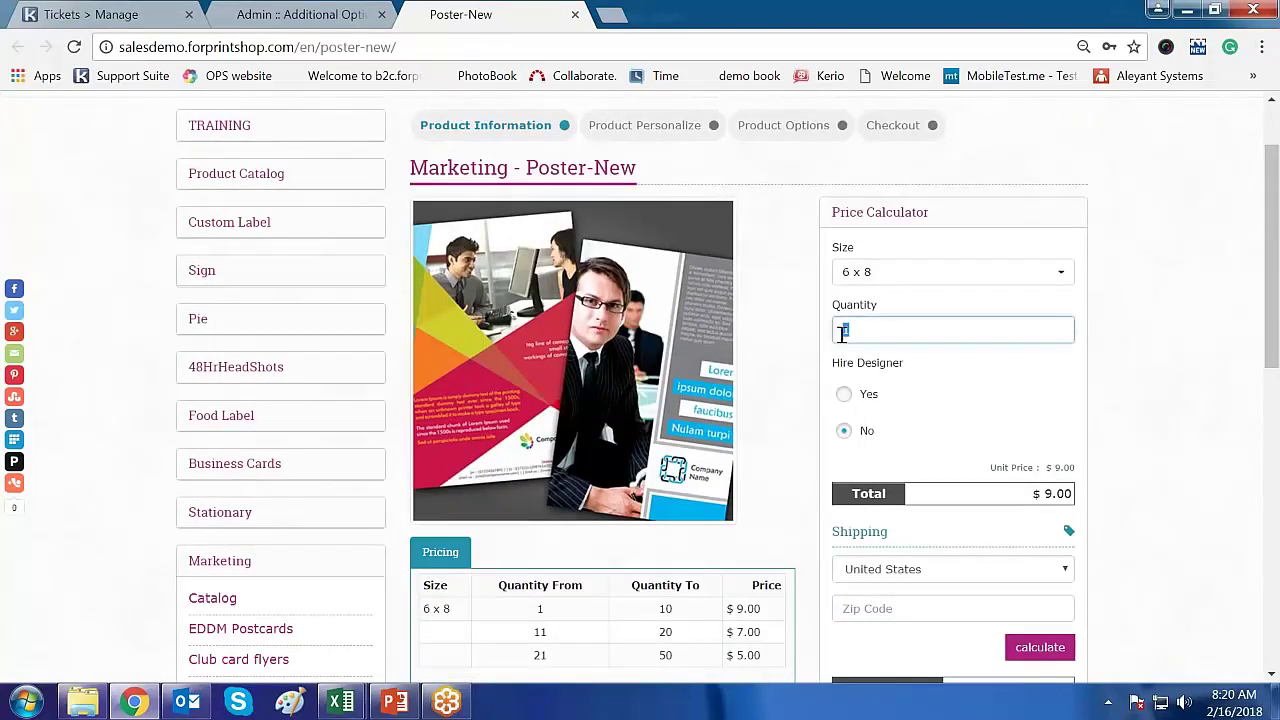
{"action": "left_click", "coordinate": [1143, 355]}
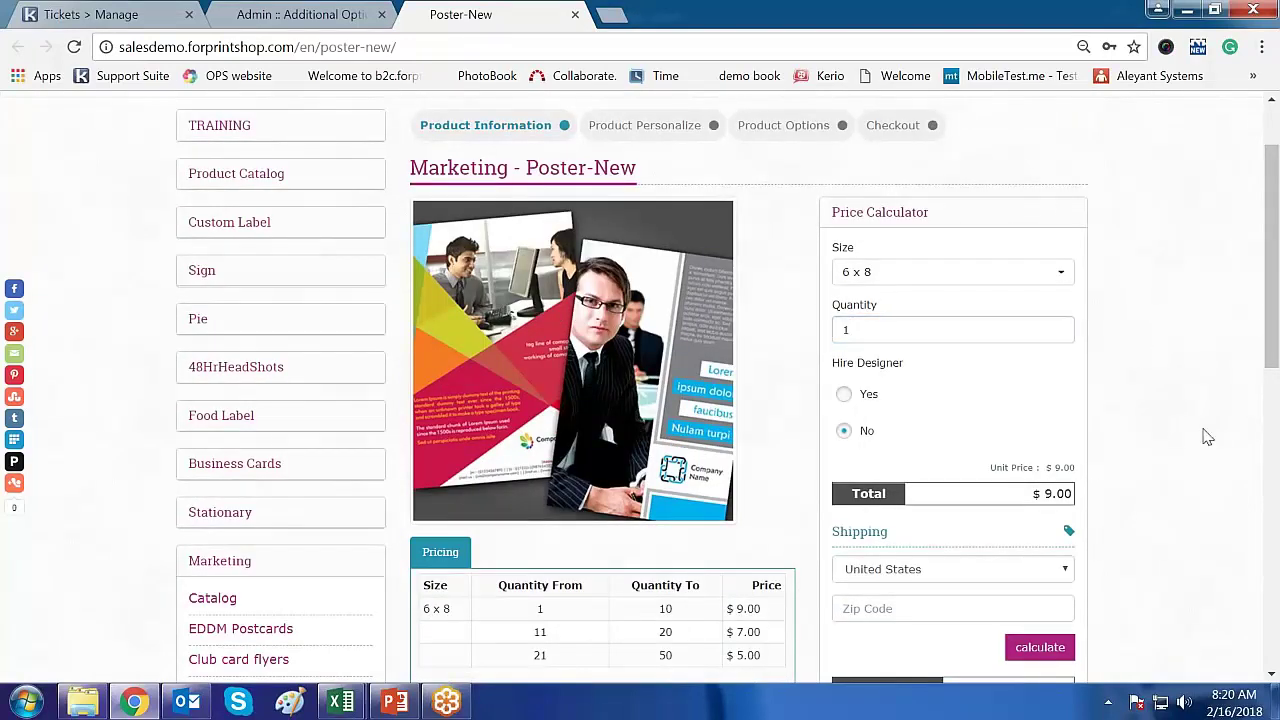
{"action": "scroll", "coordinate": [1206, 434], "scroll_direction": "down", "scroll_amount": 2}
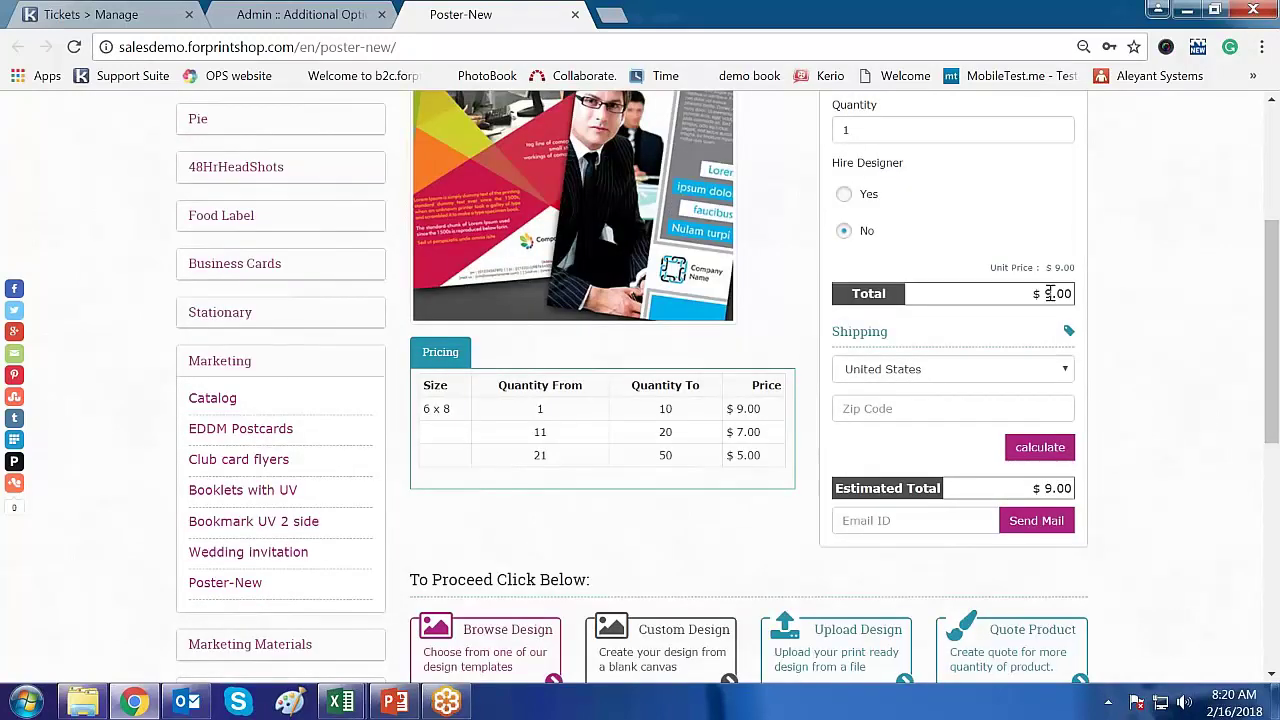
Examine each quantity range and its price in the storefront pricing table for the 6 x 8 size.
{"action": "double_click", "coordinate": [539, 410]}
{"action": "double_click", "coordinate": [666, 408]}
{"action": "double_click", "coordinate": [539, 409]}
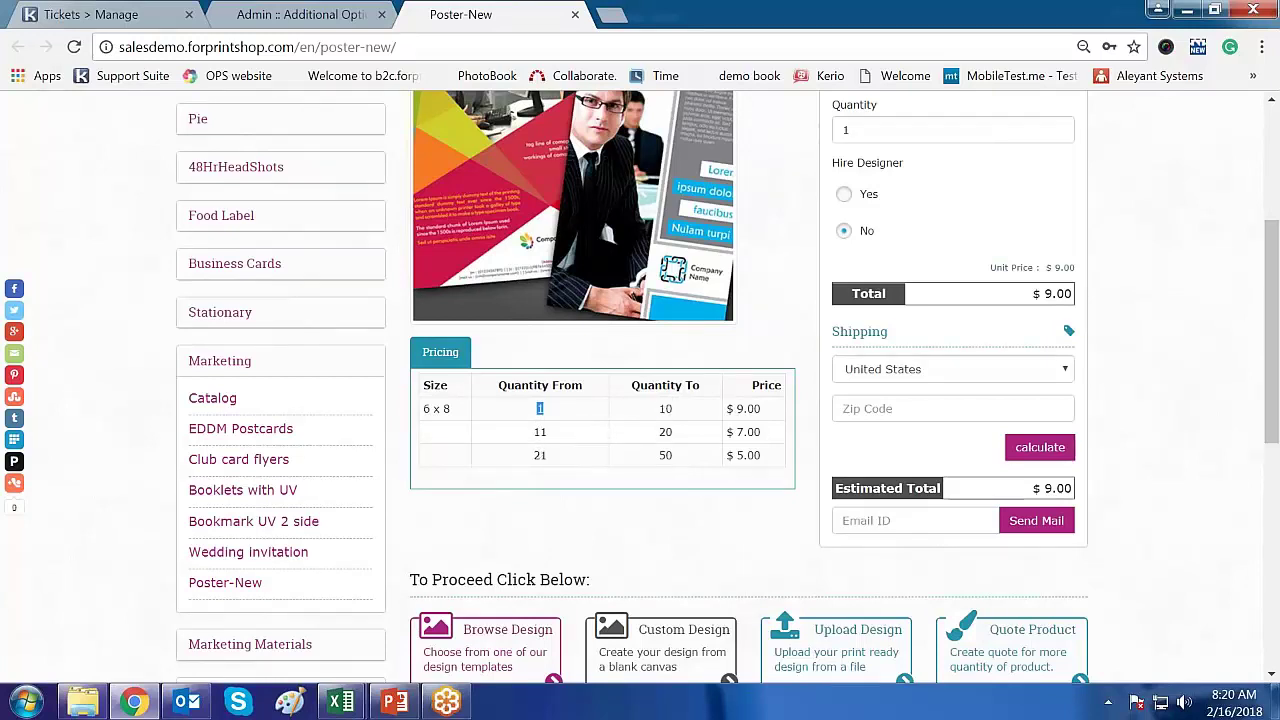
{"action": "double_click", "coordinate": [664, 409]}
{"action": "double_click", "coordinate": [539, 409]}
{"action": "double_click", "coordinate": [664, 409]}
{"action": "double_click", "coordinate": [746, 409]}
{"action": "double_click", "coordinate": [539, 432]}
{"action": "double_click", "coordinate": [665, 432]}
{"action": "double_click", "coordinate": [745, 432]}
{"action": "left_click", "coordinate": [737, 518]}
{"action": "double_click", "coordinate": [740, 457]}
{"action": "left_click", "coordinate": [1163, 432]}
Set the price calculator's quantity to 20 and compare the unit price with the pricing table's second range.
{"action": "scroll", "coordinate": [1160, 431], "scroll_direction": "up", "scroll_amount": 1}
{"action": "left_click", "coordinate": [862, 230]}
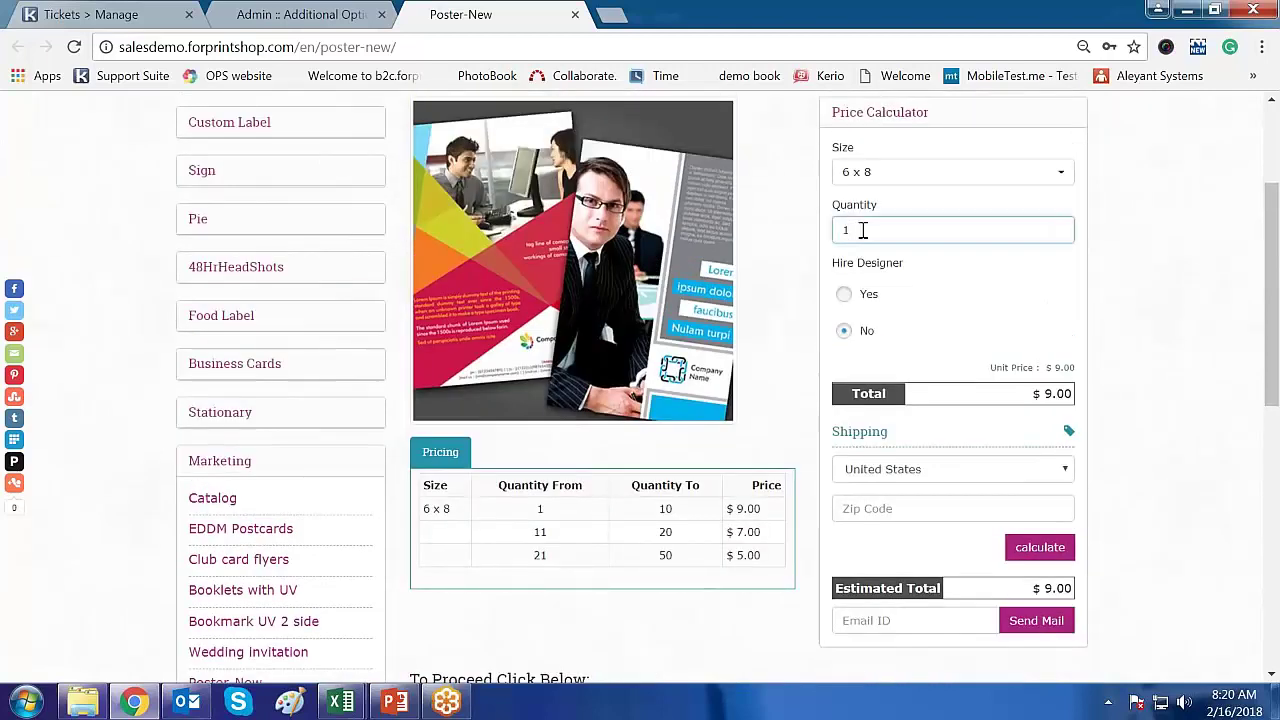
{"action": "key", "text": "BackSpace"}
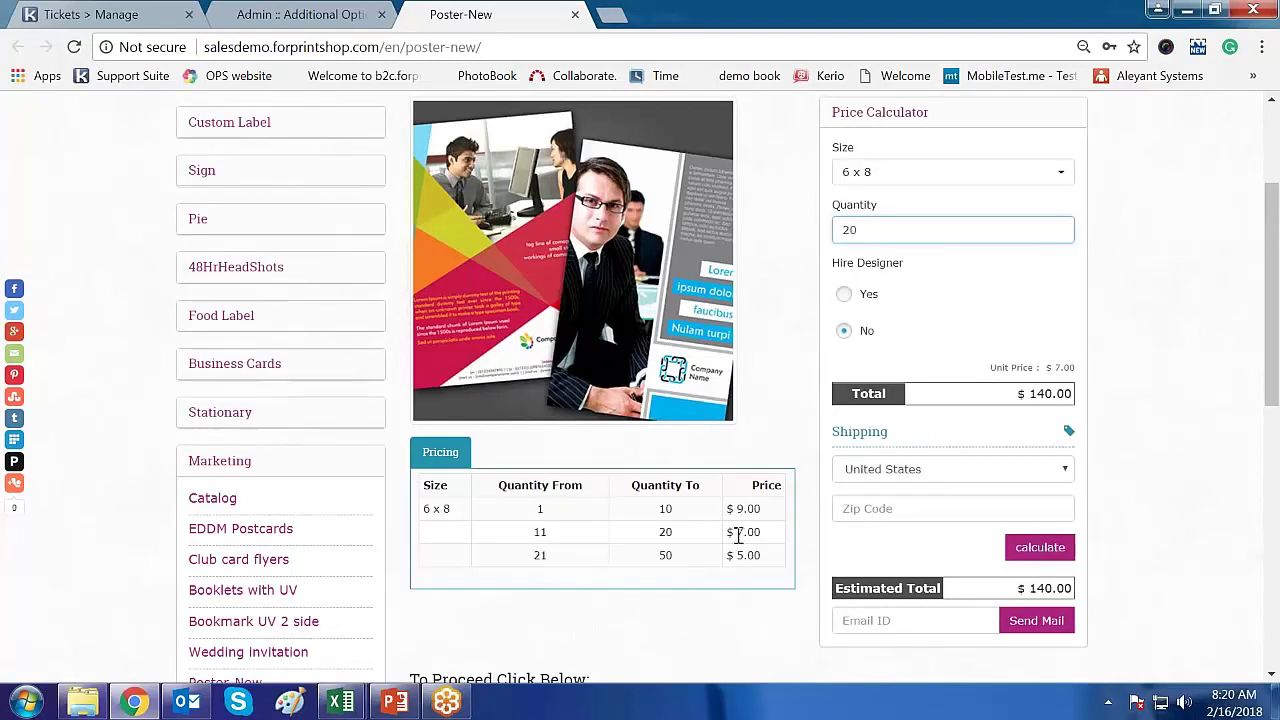
{"action": "left_click_drag", "start_coordinate": [738, 535], "coordinate": [771, 543]}
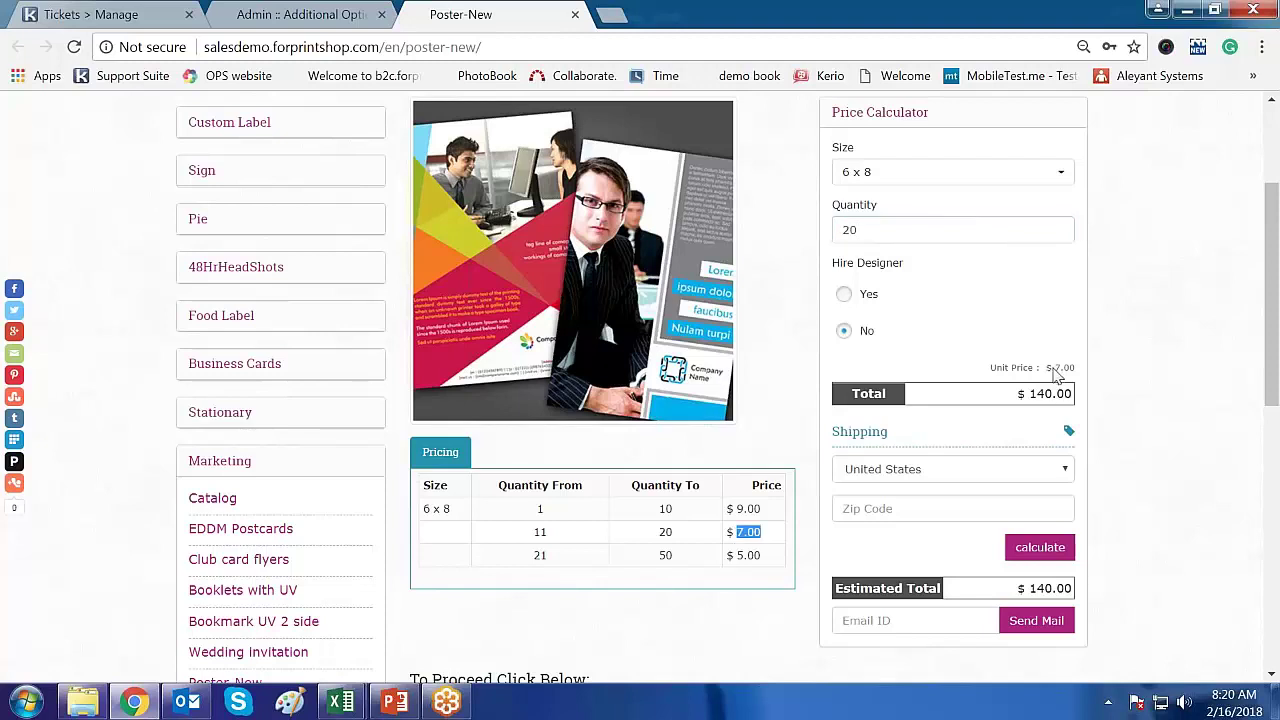
{"action": "left_click_drag", "start_coordinate": [1055, 368], "coordinate": [1082, 372]}
{"action": "left_click", "coordinate": [1168, 348]}
Change the price calculator's quantity to 8 and check the unit price.
{"action": "left_click", "coordinate": [927, 233]}
{"action": "key", "text": "BackSpace"}
{"action": "key", "text": "BackSpace"}
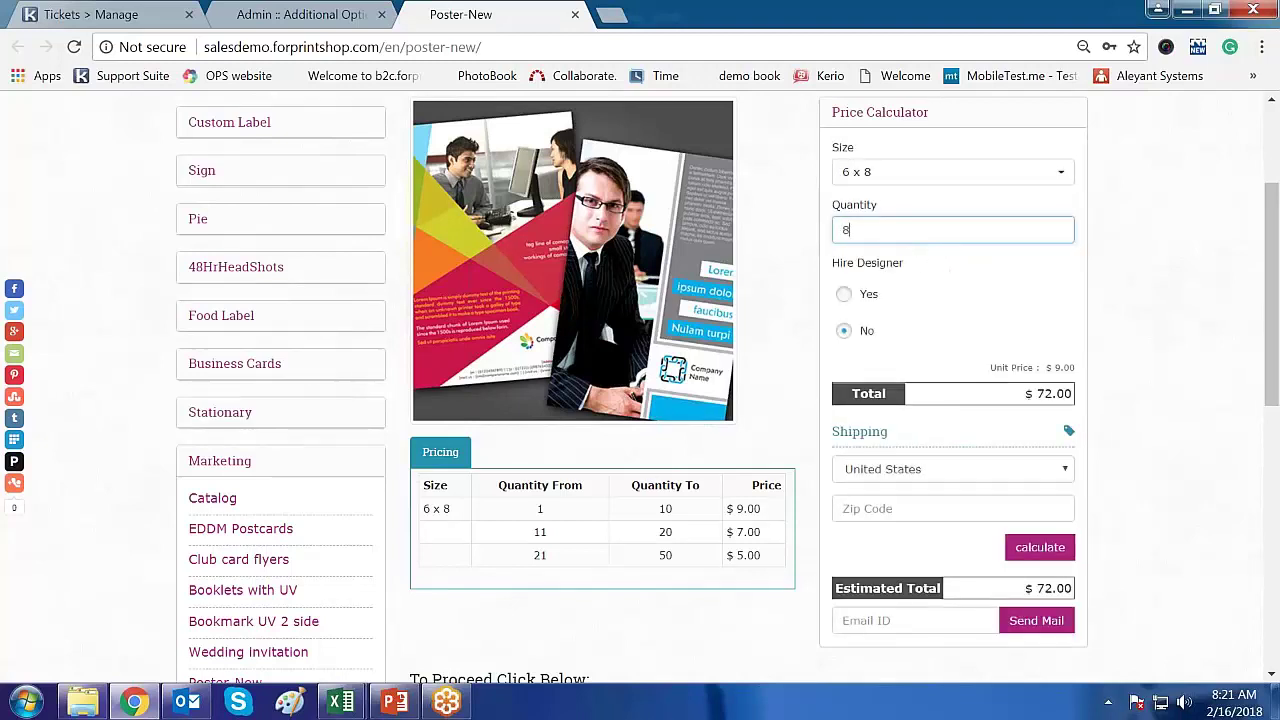
{"action": "left_click_drag", "start_coordinate": [1046, 368], "coordinate": [1075, 368]}
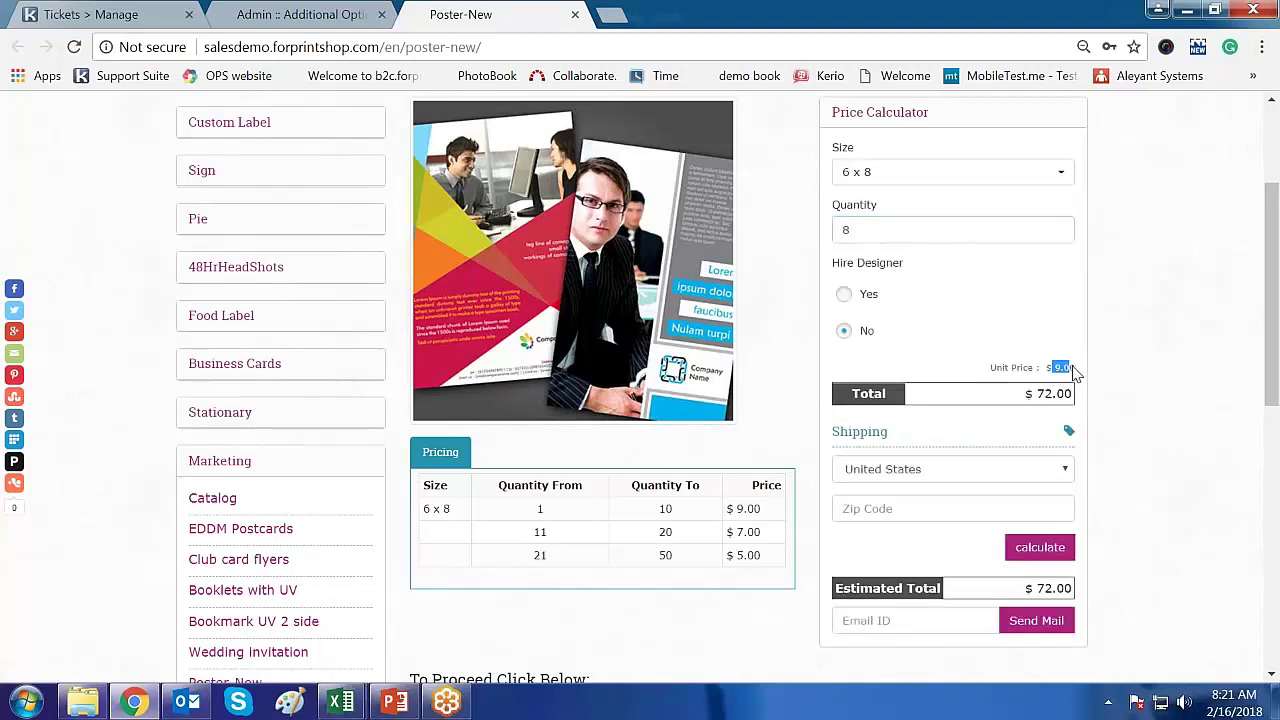
Change the price calculator's quantity to 34 and check the unit price.
{"action": "left_click", "coordinate": [848, 230]}
{"action": "key", "text": "BackSpace"}
{"action": "double_click", "coordinate": [1063, 368]}
{"action": "left_click", "coordinate": [1156, 369]}
Review the product title, set the calculator's quantity to 55, beyond the last defined range, and check the unit price.
{"action": "scroll", "coordinate": [1156, 369], "scroll_direction": "up", "scroll_amount": 1}
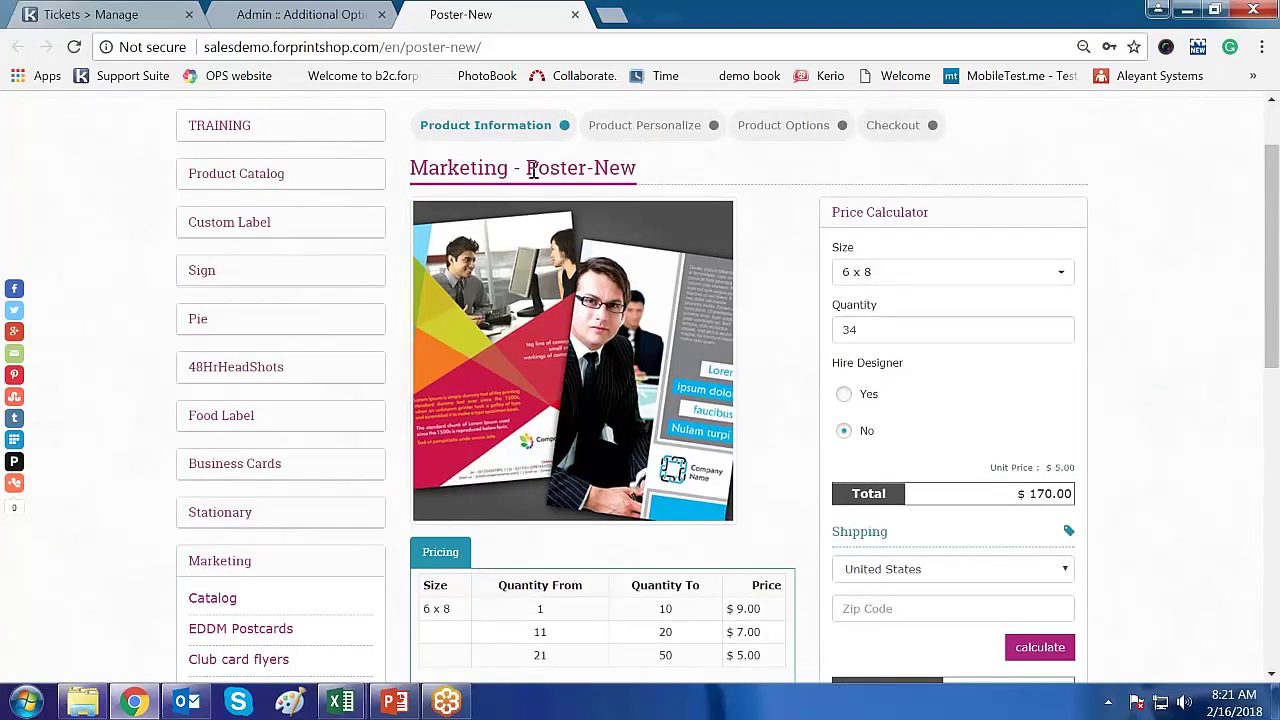
{"action": "left_click_drag", "start_coordinate": [526, 168], "coordinate": [638, 168]}
{"action": "left_click", "coordinate": [1180, 252]}
{"action": "scroll", "coordinate": [1155, 315], "scroll_direction": "down", "scroll_amount": 2}
{"action": "left_click_drag", "start_coordinate": [866, 129], "coordinate": [849, 129]}
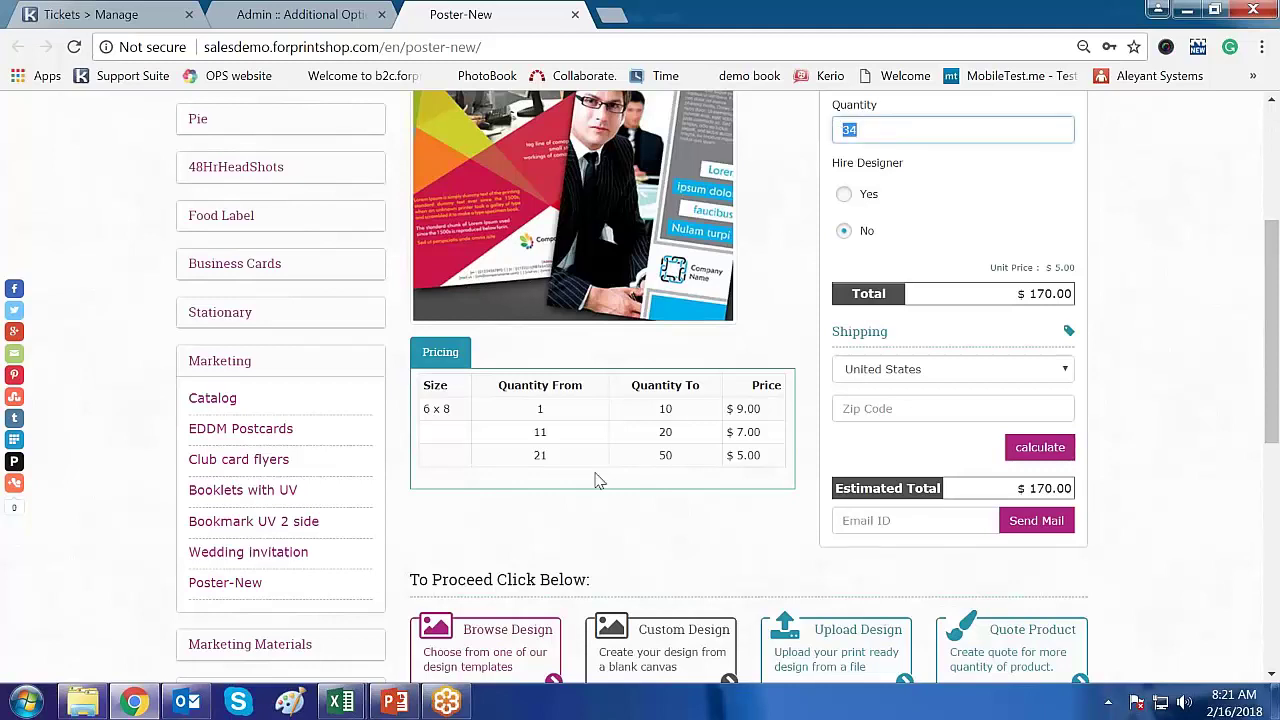
{"action": "type", "text": "55"}
{"action": "left_click_drag", "start_coordinate": [1062, 275], "coordinate": [1196, 376]}
{"action": "left_click", "coordinate": [1196, 376]}
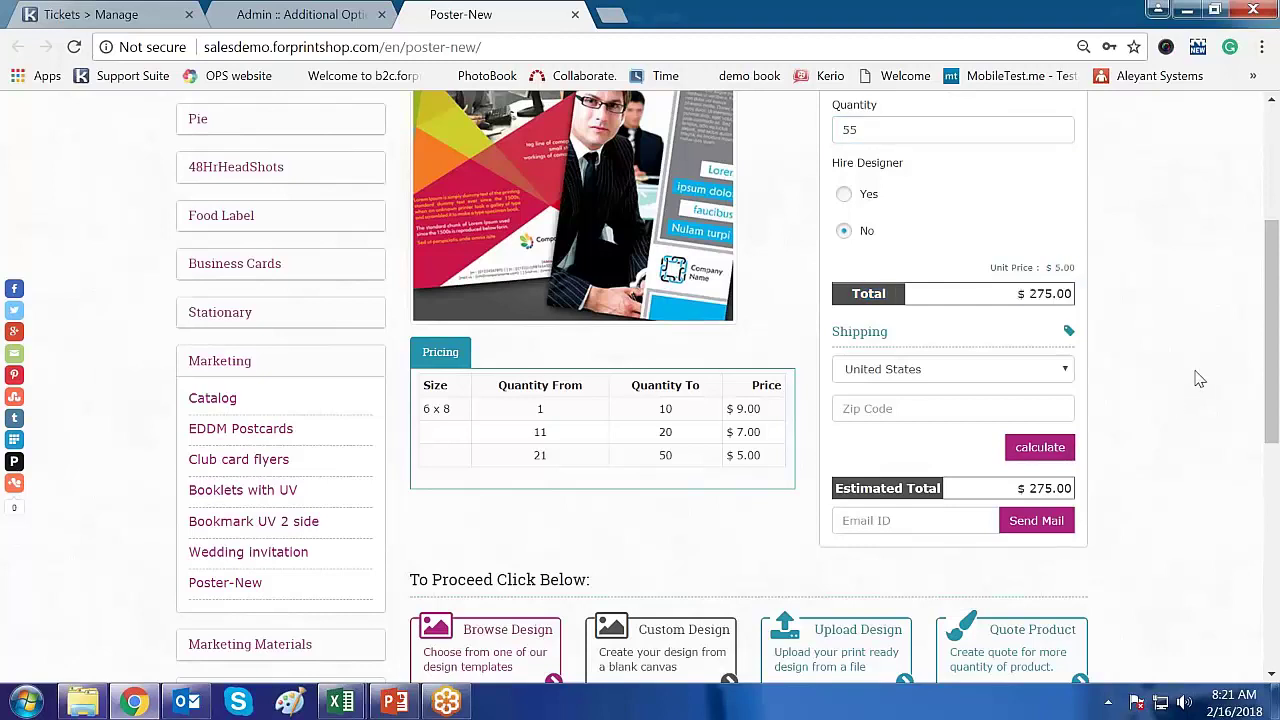
Test the price calculator with a quantity of 275 and check the unit price.
{"action": "double_click", "coordinate": [831, 131]}
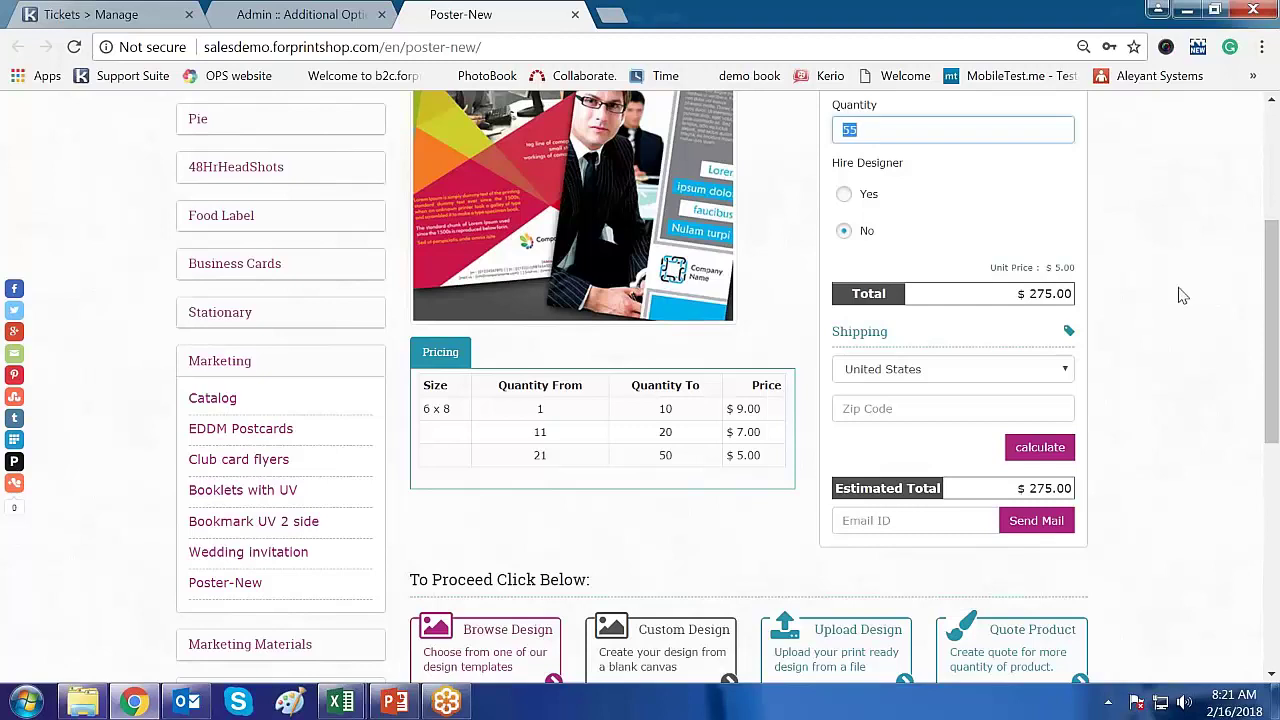
{"action": "type", "text": "275"}
{"action": "left_click_drag", "start_coordinate": [1063, 269], "coordinate": [1173, 279]}
{"action": "left_click", "coordinate": [1173, 279]}
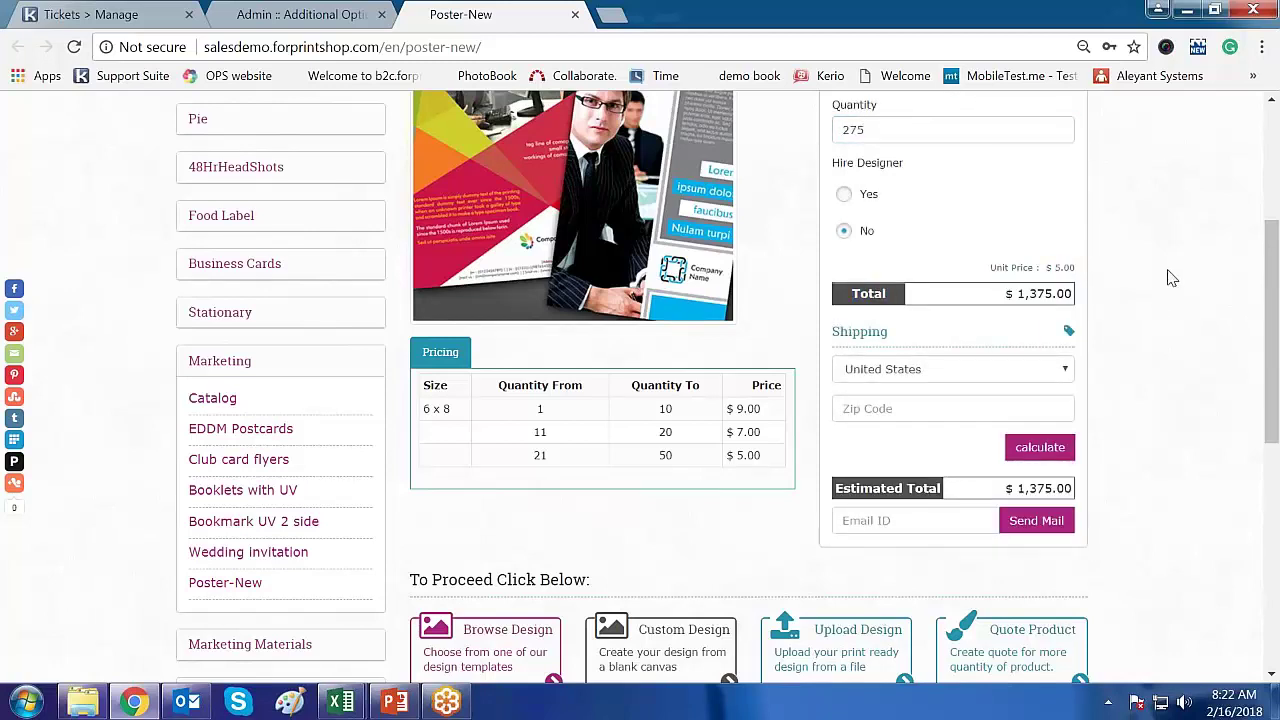
Review the entered quantity against the ranges and prices in the storefront pricing table.
{"action": "left_click", "coordinate": [884, 131]}
{"action": "left_click_drag", "start_coordinate": [884, 131], "coordinate": [837, 131]}
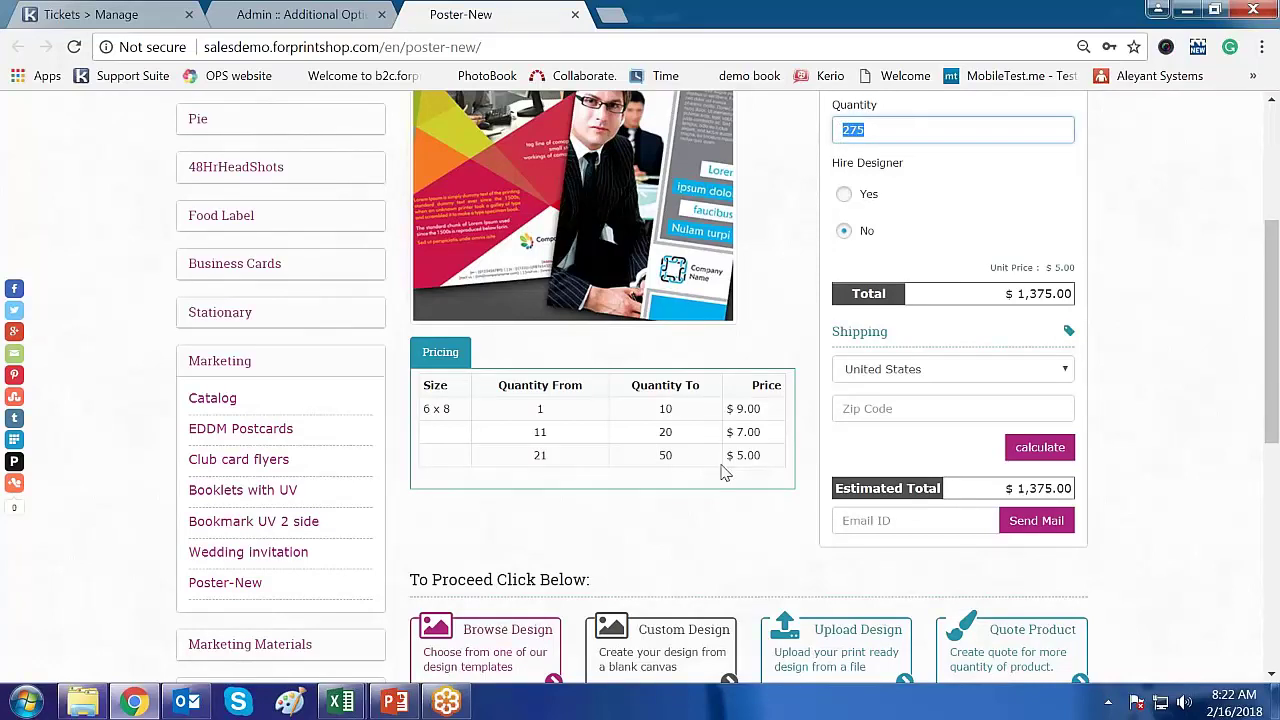
{"action": "left_click_drag", "start_coordinate": [700, 516], "coordinate": [745, 410]}
{"action": "left_click", "coordinate": [728, 563]}
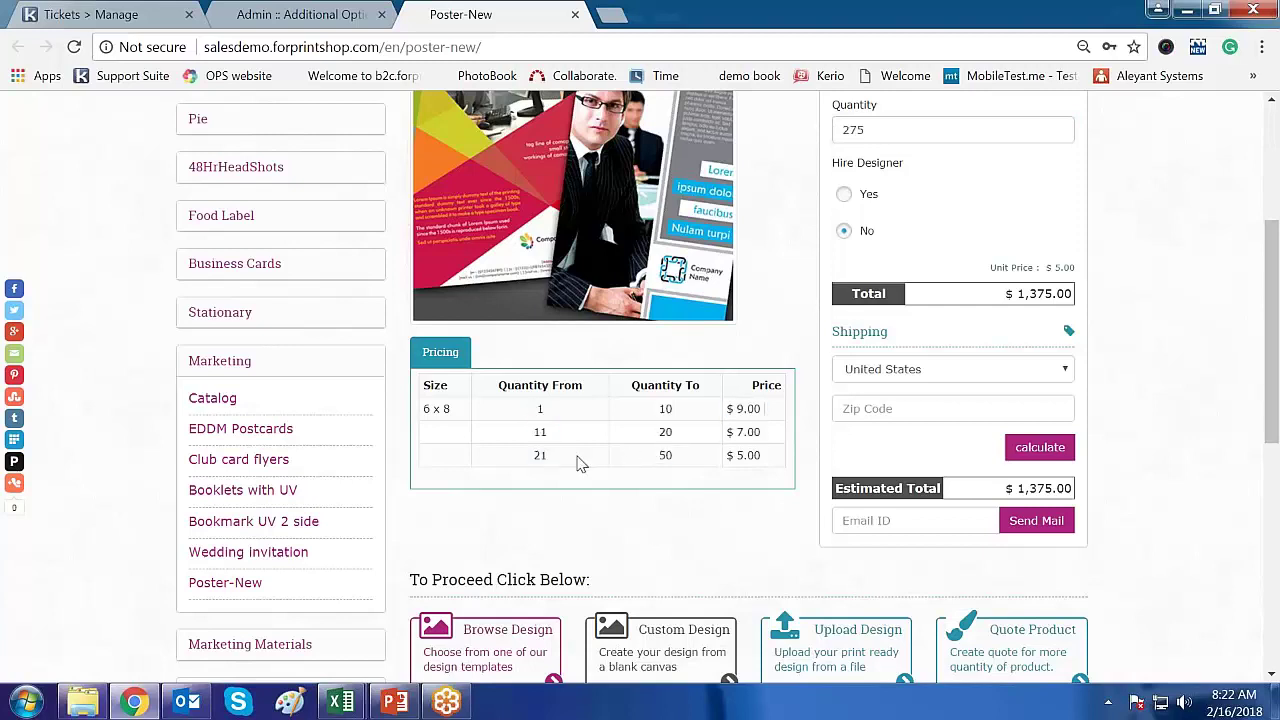
{"action": "left_click_drag", "start_coordinate": [540, 409], "coordinate": [665, 460]}
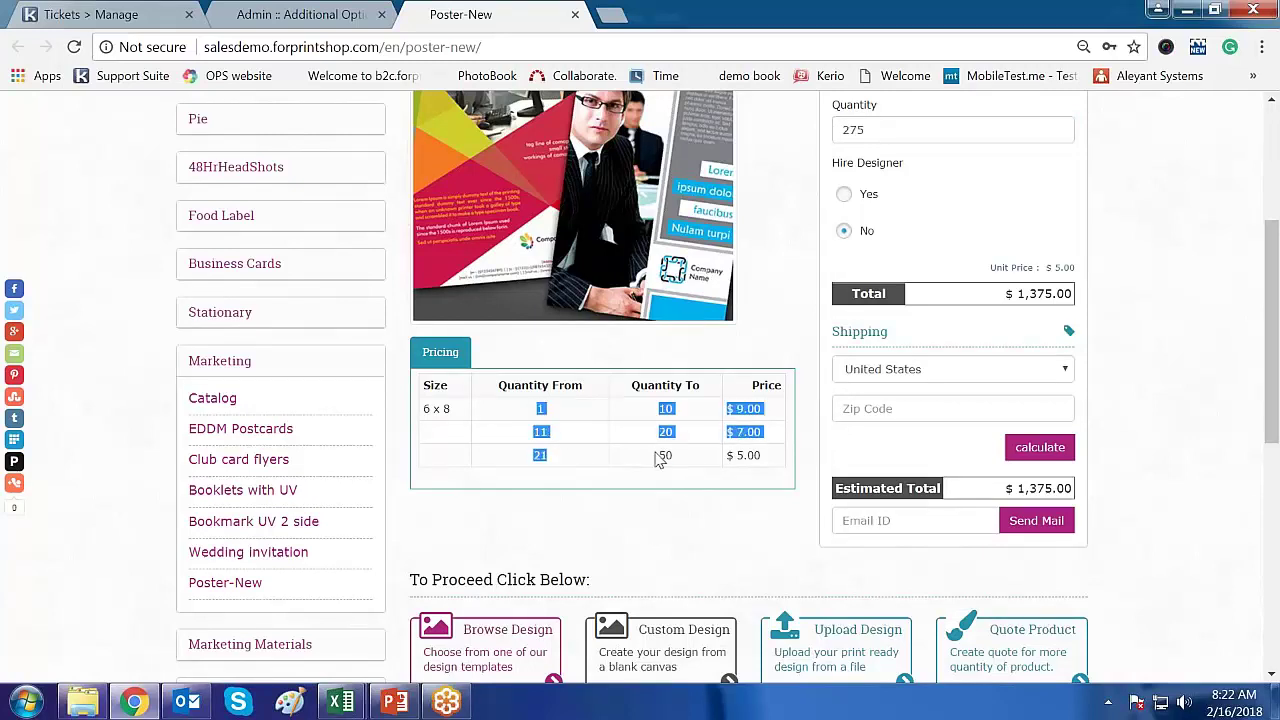
{"action": "left_click", "coordinate": [700, 525]}
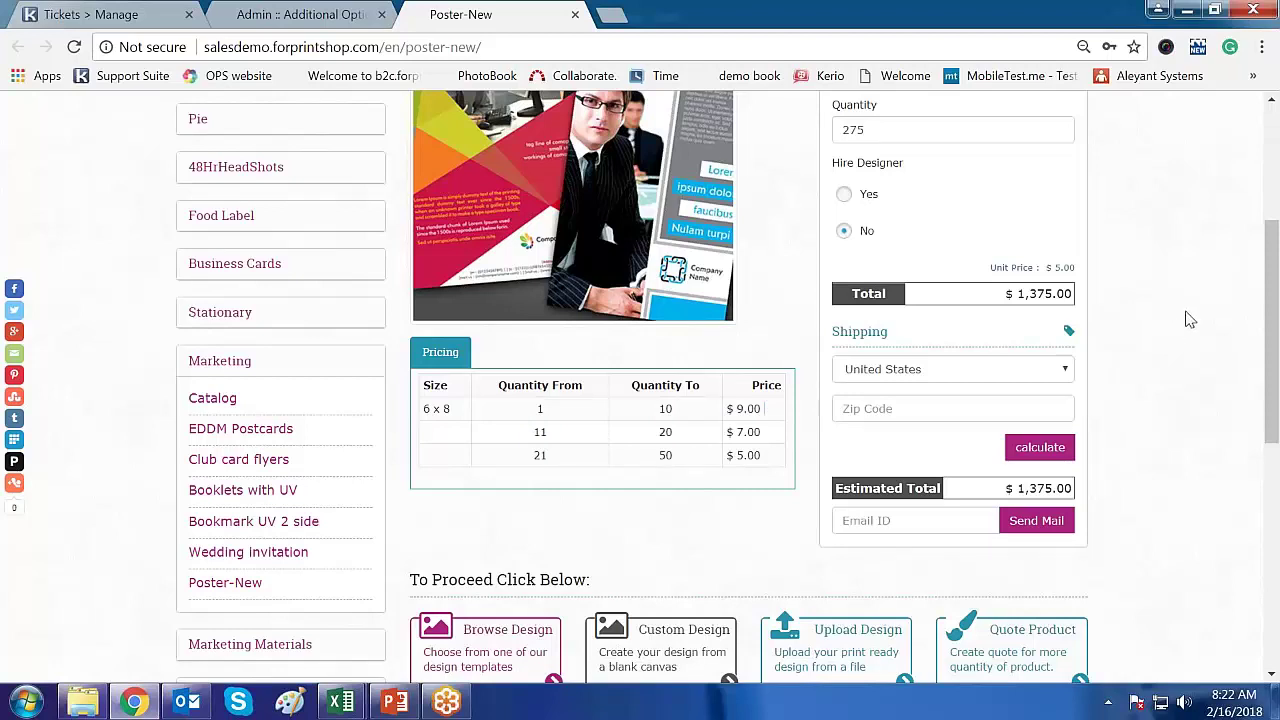
In the admin's Poster-New product prices, set the first range's starting quantity to 5 and save the prices.
{"action": "left_click", "coordinate": [326, 16]}
{"action": "left_click", "coordinate": [420, 195]}
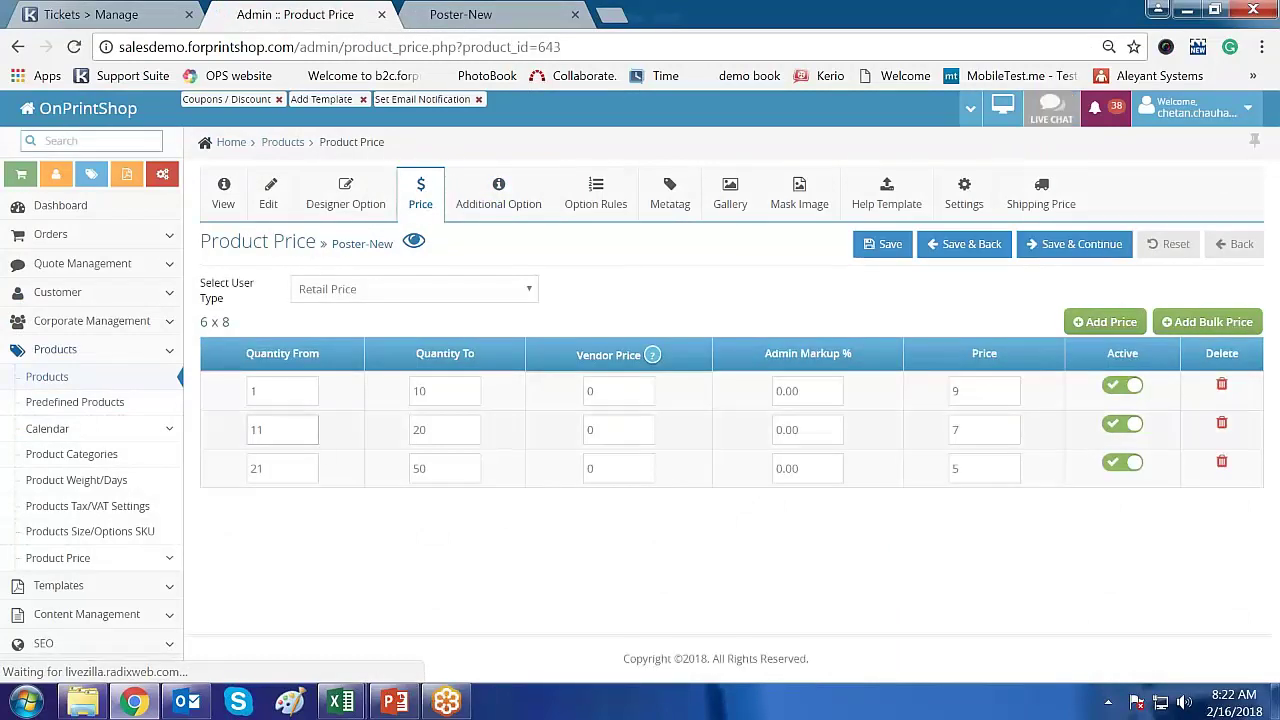
{"action": "left_click", "coordinate": [256, 391]}
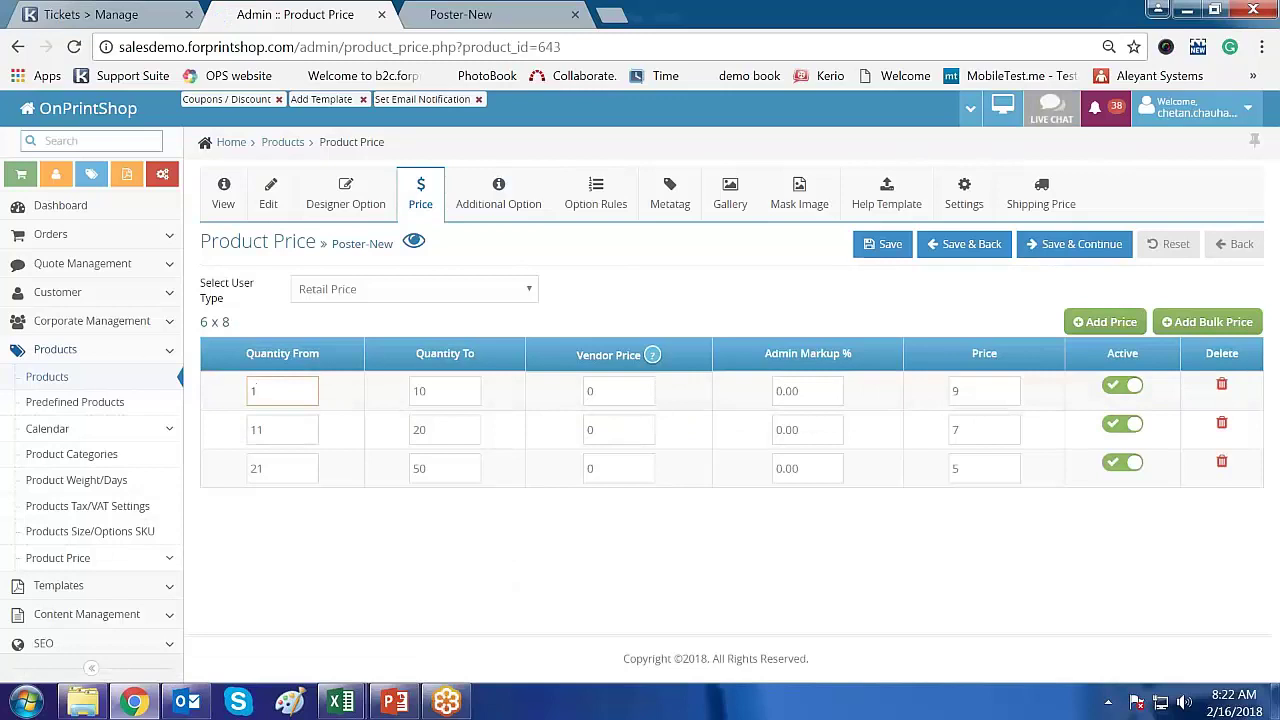
{"action": "key", "text": "BackSpace"}
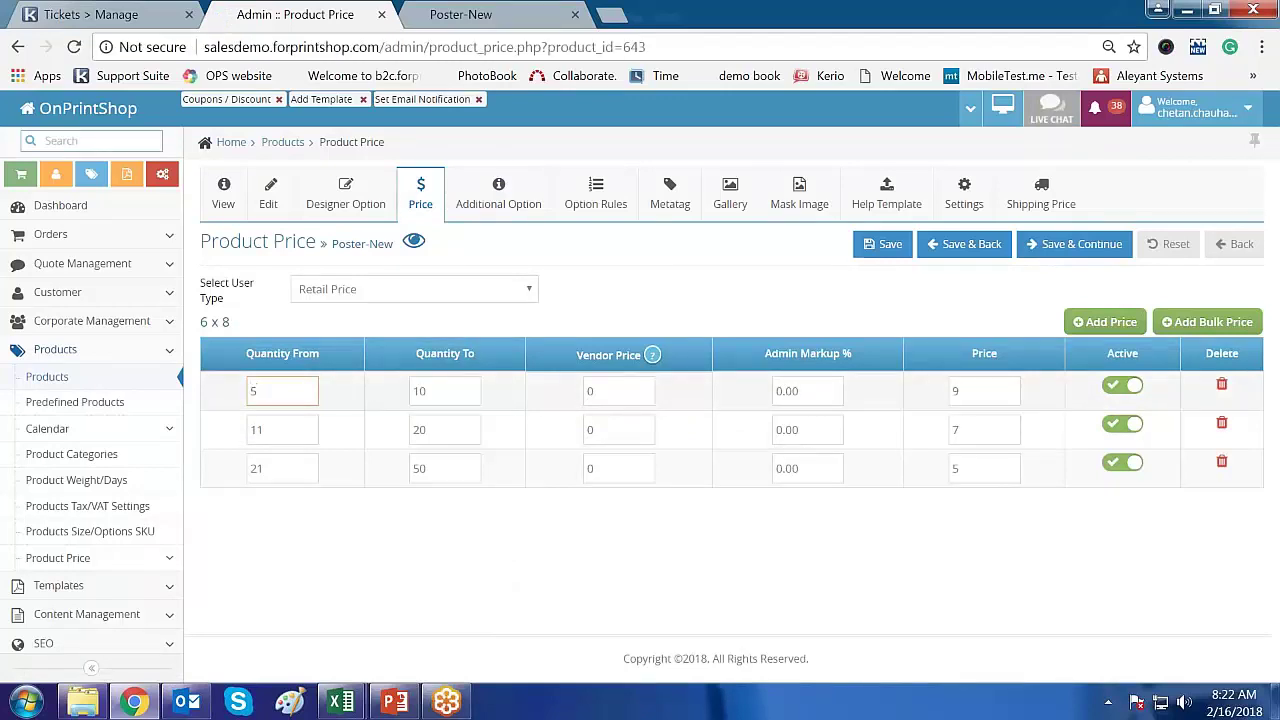
{"action": "left_click", "coordinate": [436, 577]}
{"action": "left_click_drag", "start_coordinate": [430, 468], "coordinate": [417, 472]}
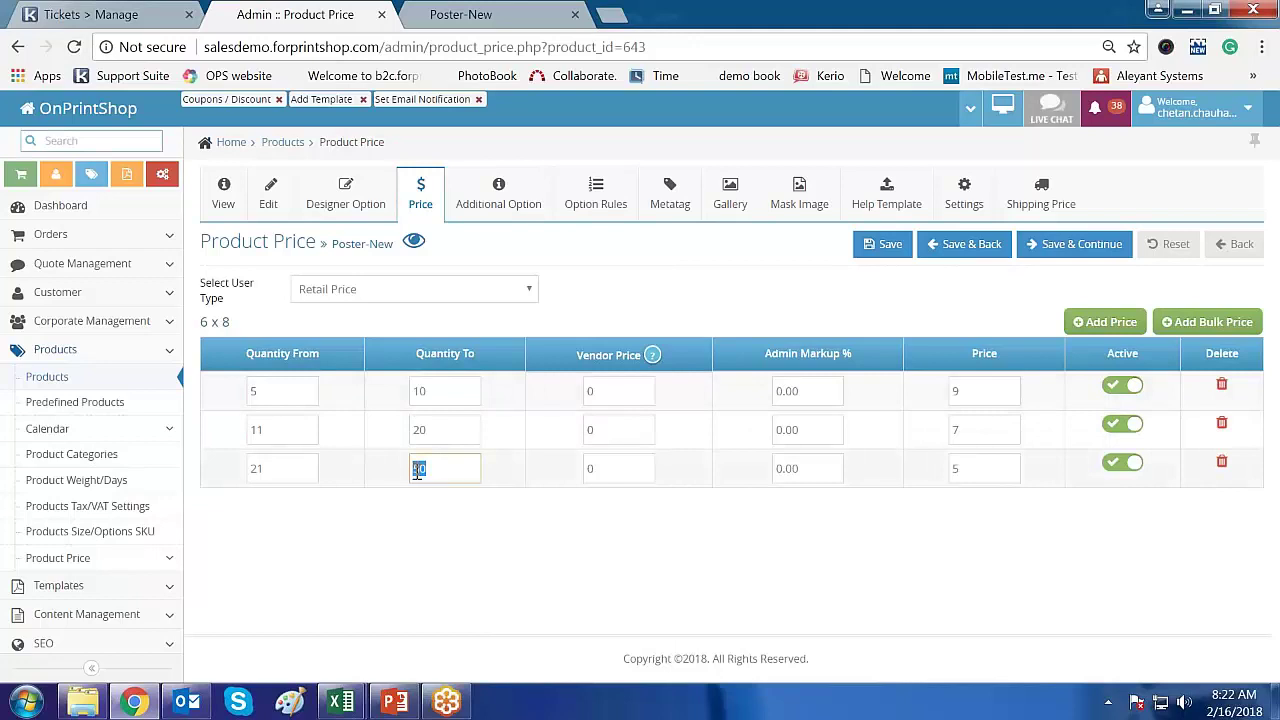
{"action": "left_click", "coordinate": [420, 578]}
{"action": "left_click", "coordinate": [1072, 248]}
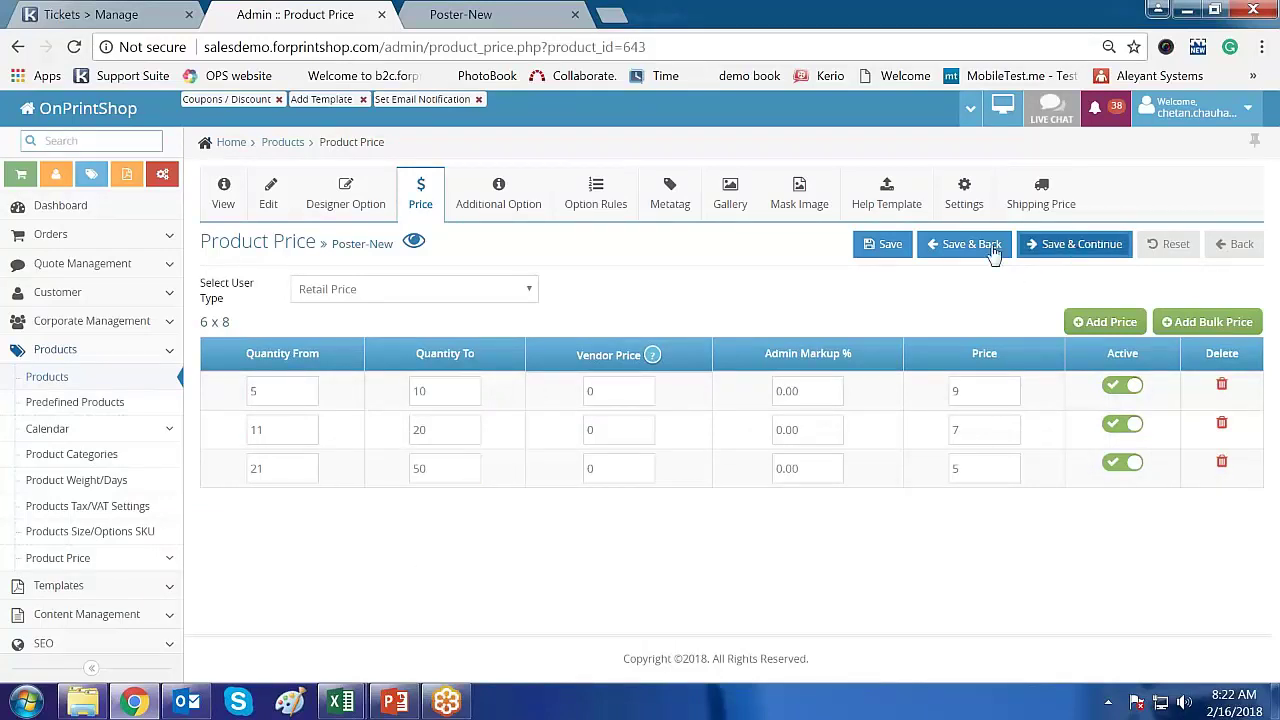
{"action": "left_click", "coordinate": [887, 250]}
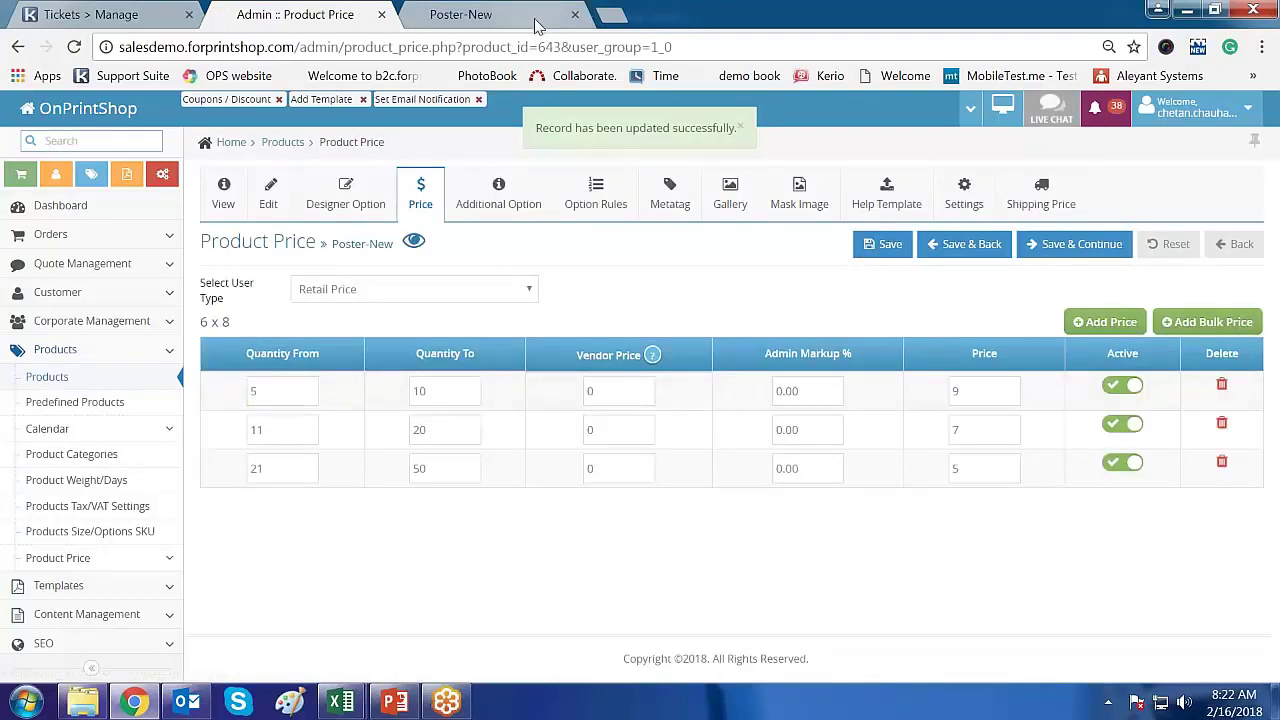
{"action": "left_click", "coordinate": [276, 393]}
{"action": "left_click_drag", "start_coordinate": [264, 391], "coordinate": [252, 391]}
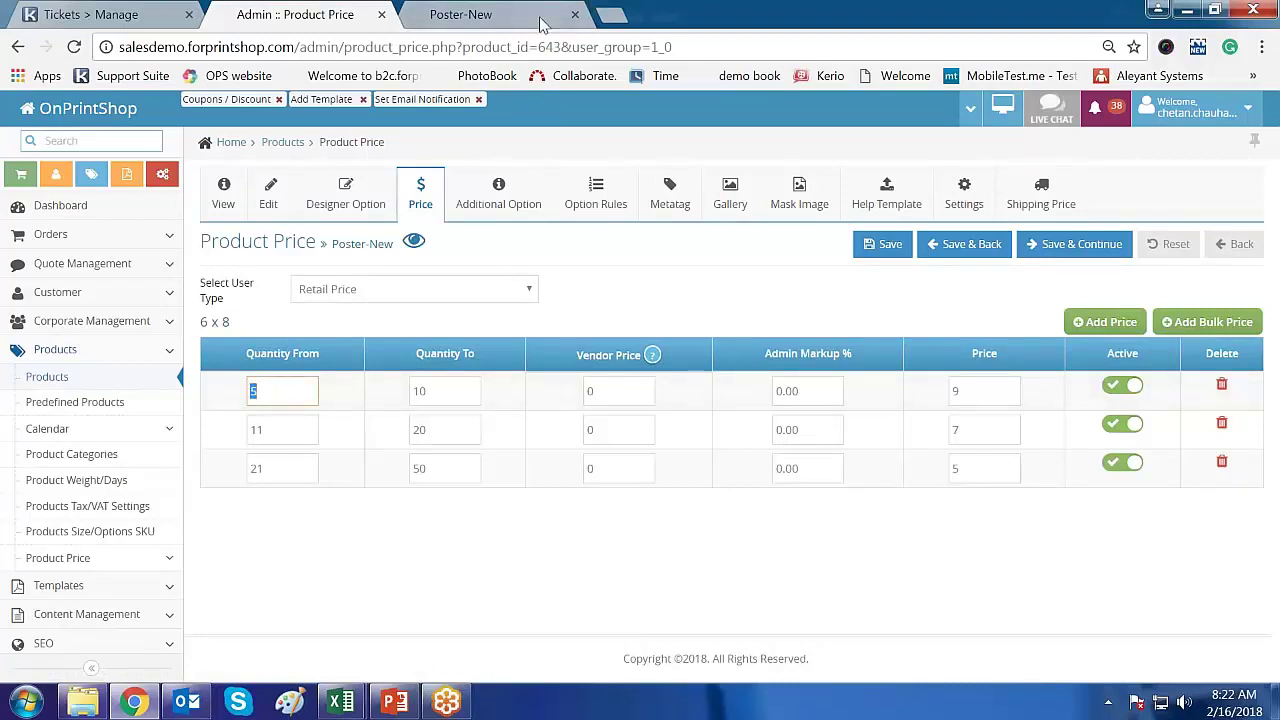
Enable the restriction on user order quantity in the Poster-New product's general settings and save them.
{"action": "left_click", "coordinate": [966, 194]}
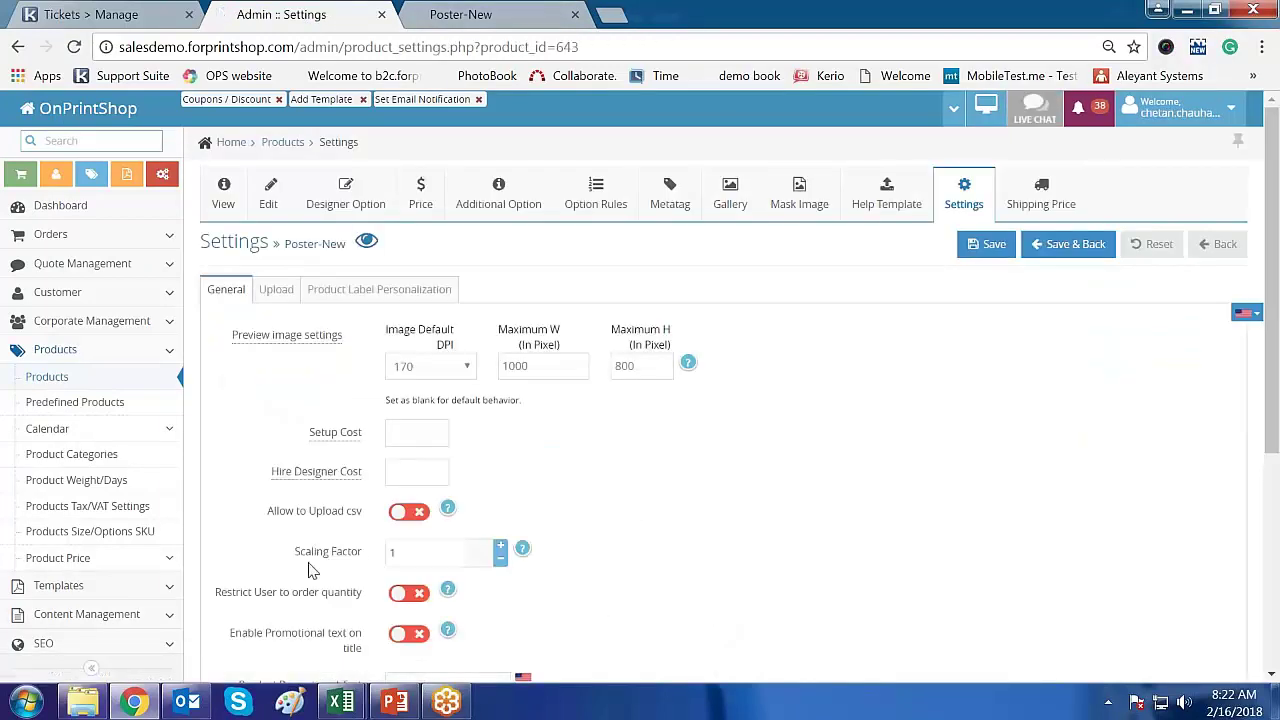
{"action": "scroll", "coordinate": [808, 566], "scroll_direction": "down", "scroll_amount": 2}
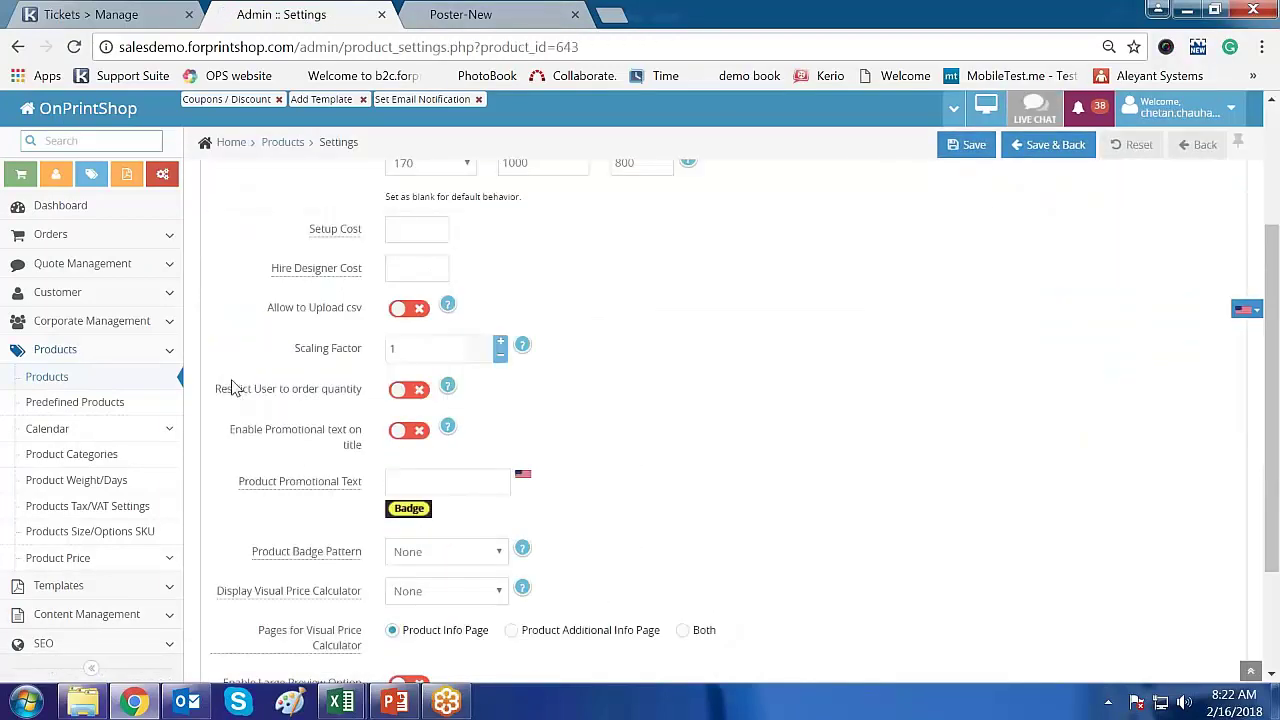
{"action": "left_click_drag", "start_coordinate": [218, 392], "coordinate": [330, 398]}
{"action": "left_click", "coordinate": [401, 391]}
{"action": "scroll", "coordinate": [930, 364], "scroll_direction": "up", "scroll_amount": 1}
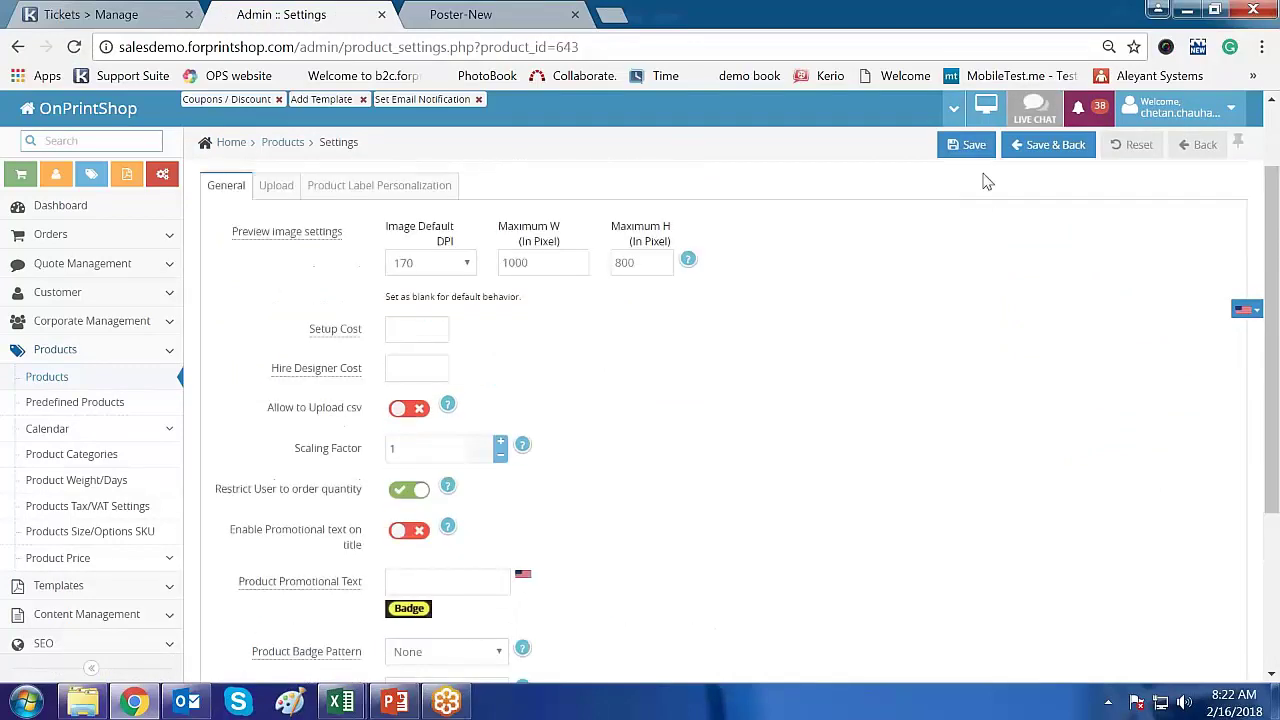
{"action": "left_click", "coordinate": [970, 150]}
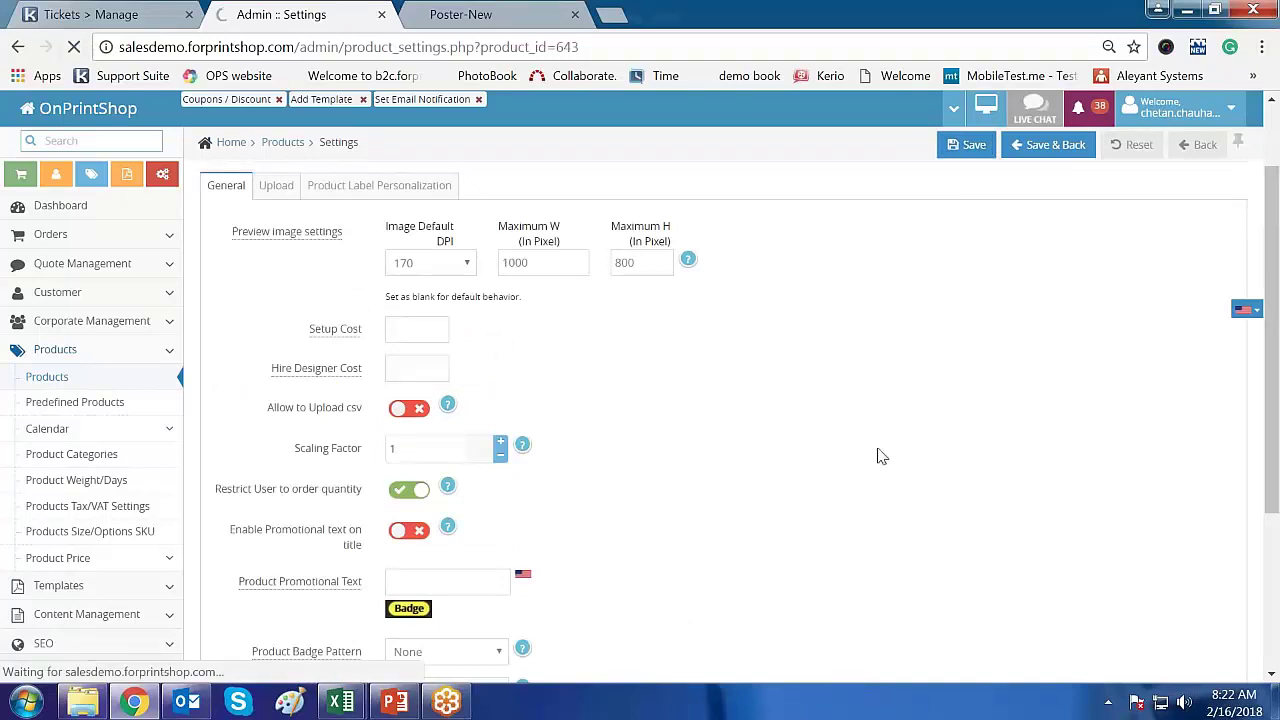
Check the minimum and maximum quantity limits beside the quantity in the Poster-New storefront price calculator.
{"action": "left_click", "coordinate": [483, 20]}
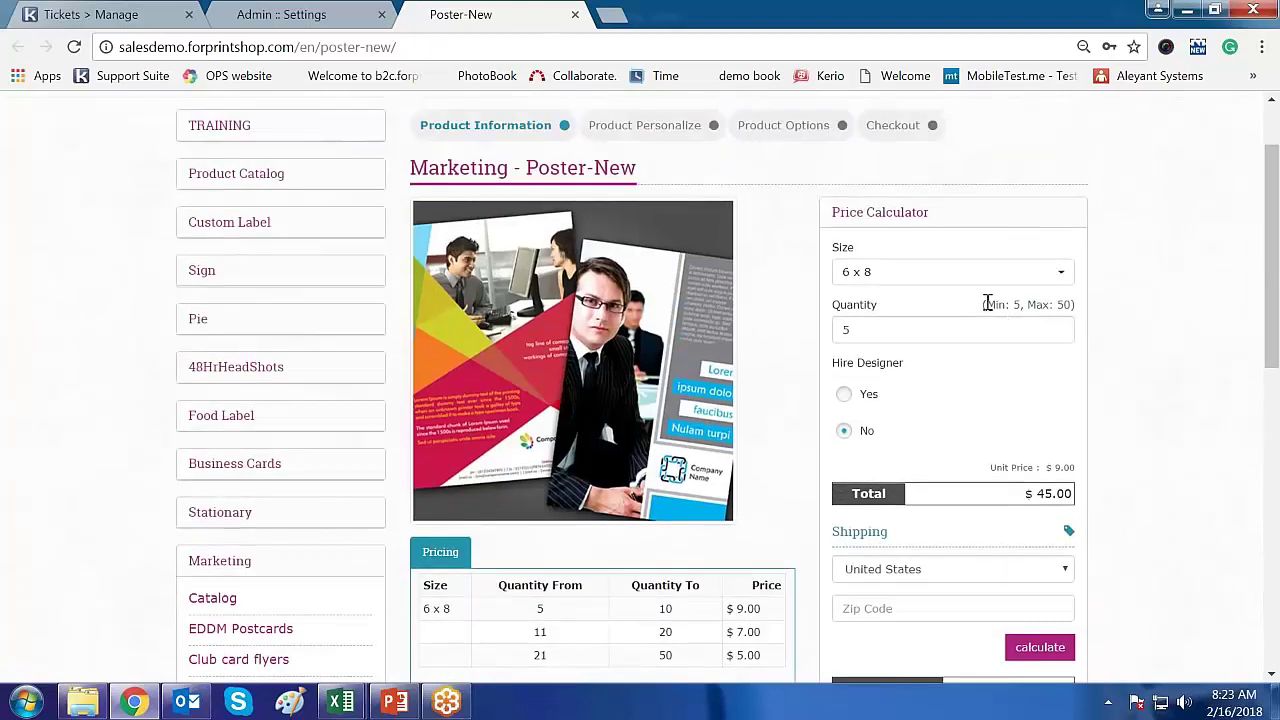
{"action": "left_click_drag", "start_coordinate": [987, 303], "coordinate": [1075, 303]}
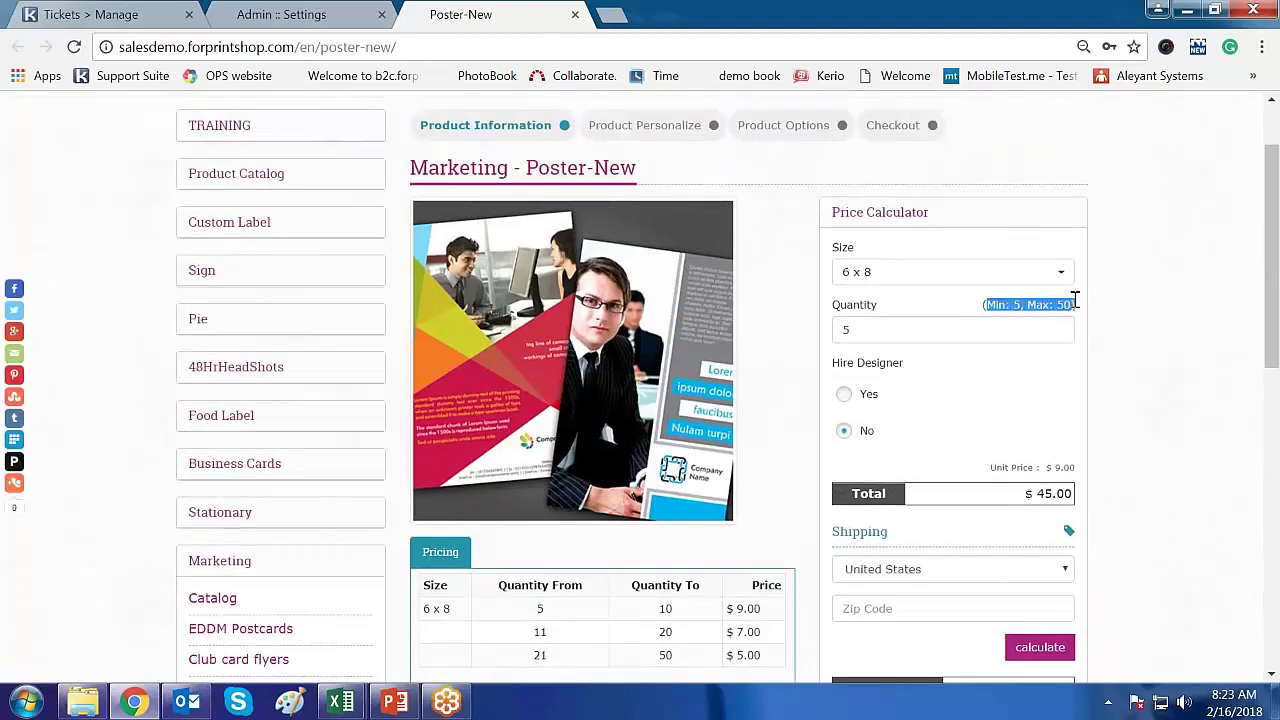
{"action": "left_click", "coordinate": [1172, 305]}
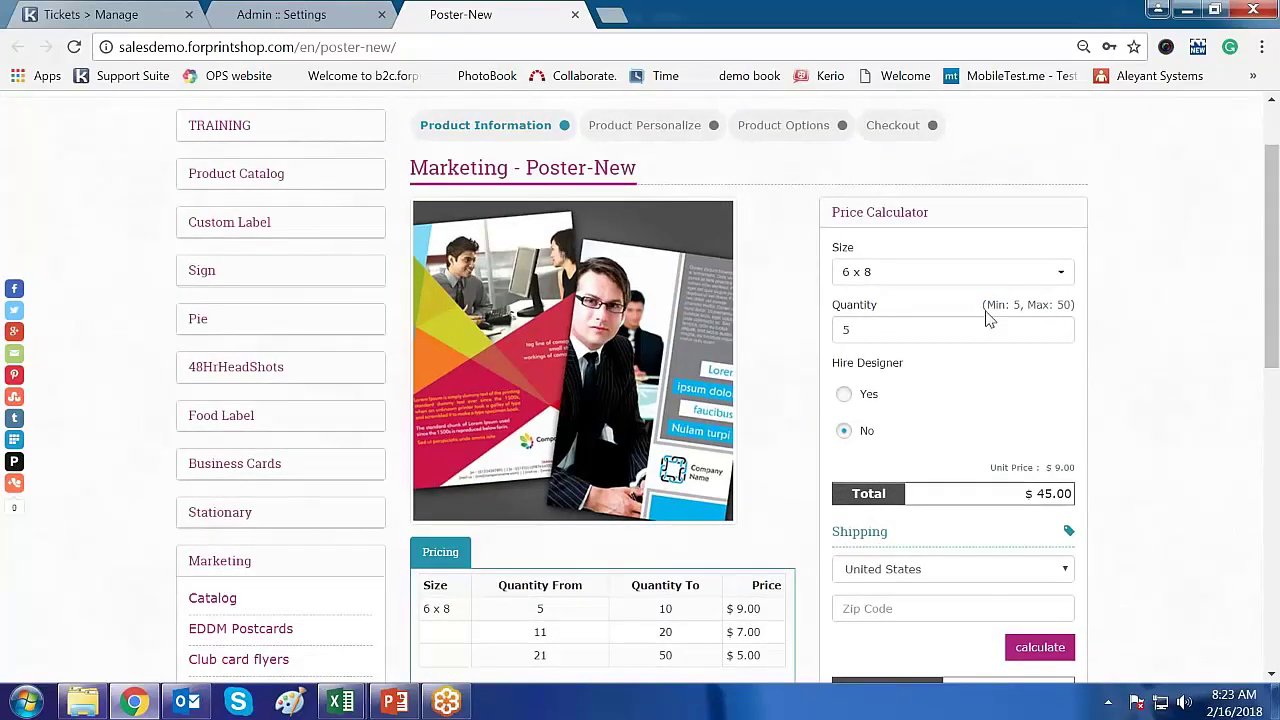
Test the price calculator's quantity limits with 4, below the minimum, and with 50, and review the pricing table.
{"action": "left_click", "coordinate": [863, 332]}
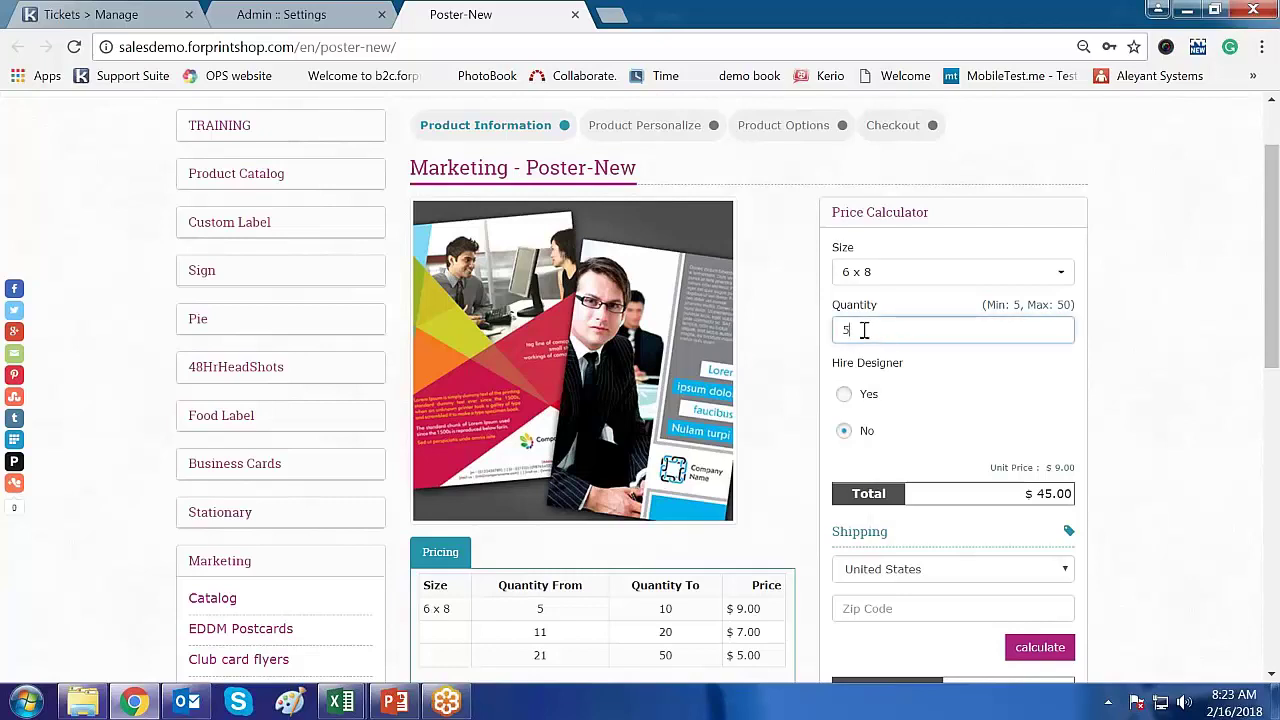
{"action": "key", "text": "BackSpace"}
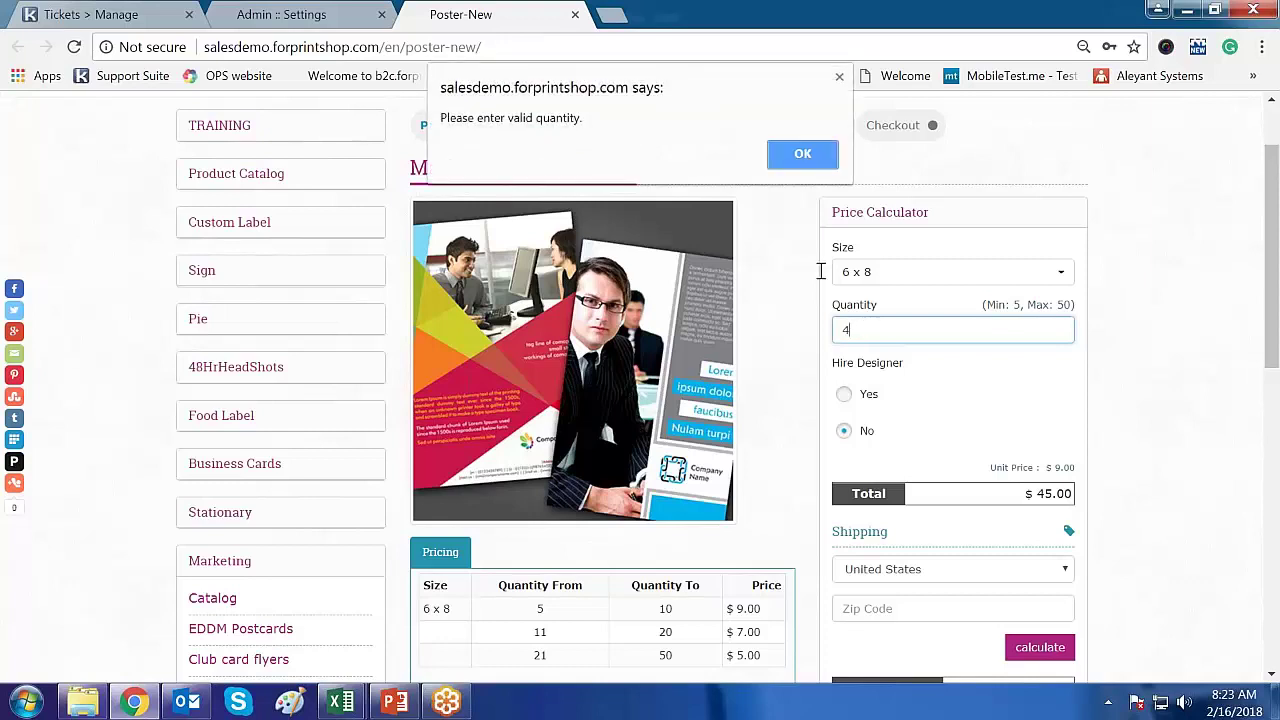
{"action": "left_click", "coordinate": [805, 154]}
{"action": "left_click", "coordinate": [806, 157]}
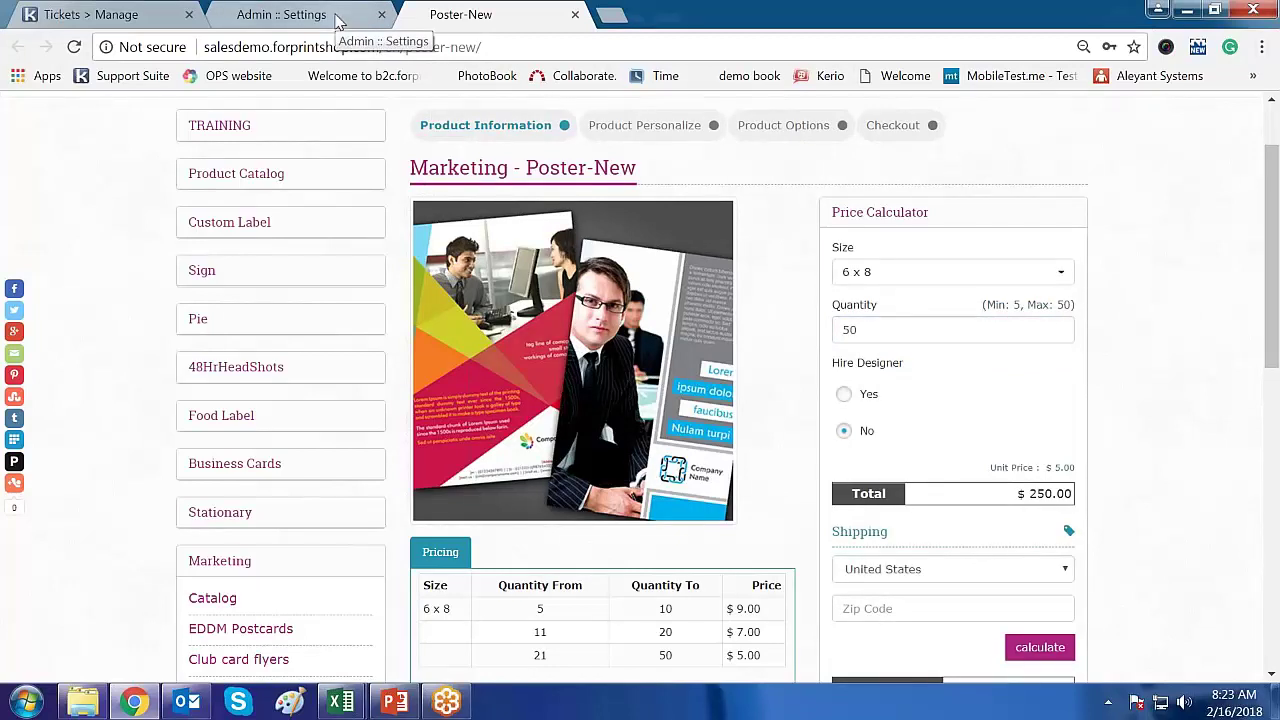
{"action": "scroll", "coordinate": [664, 495], "scroll_direction": "down", "scroll_amount": 2}
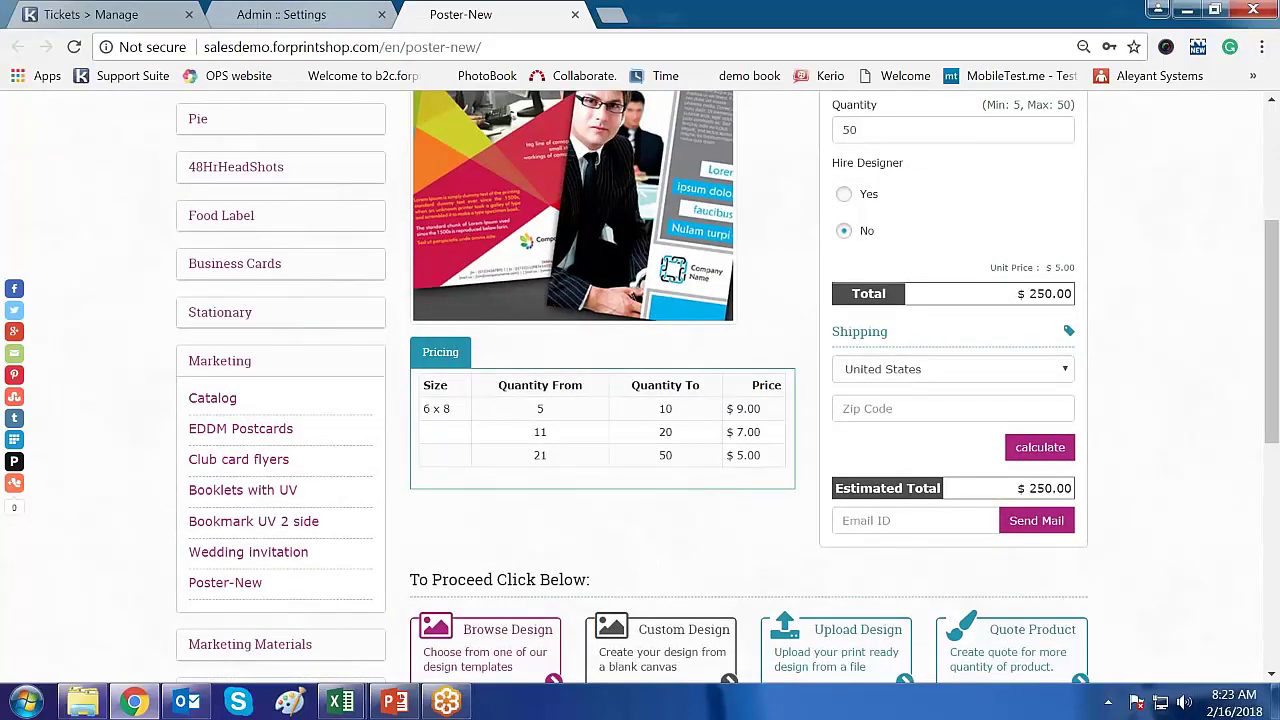
Review the order quantity restriction in the product's general settings in the admin.
{"action": "left_click", "coordinate": [281, 14]}
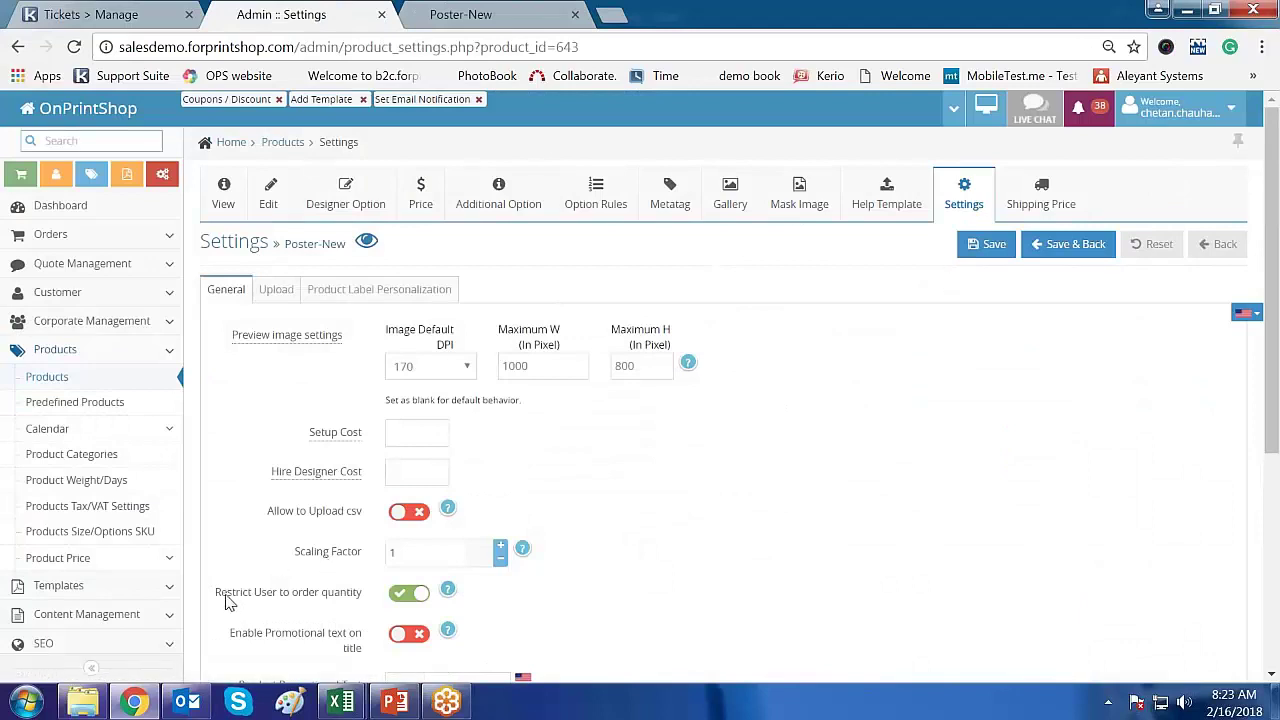
{"action": "left_click_drag", "start_coordinate": [226, 598], "coordinate": [368, 606]}
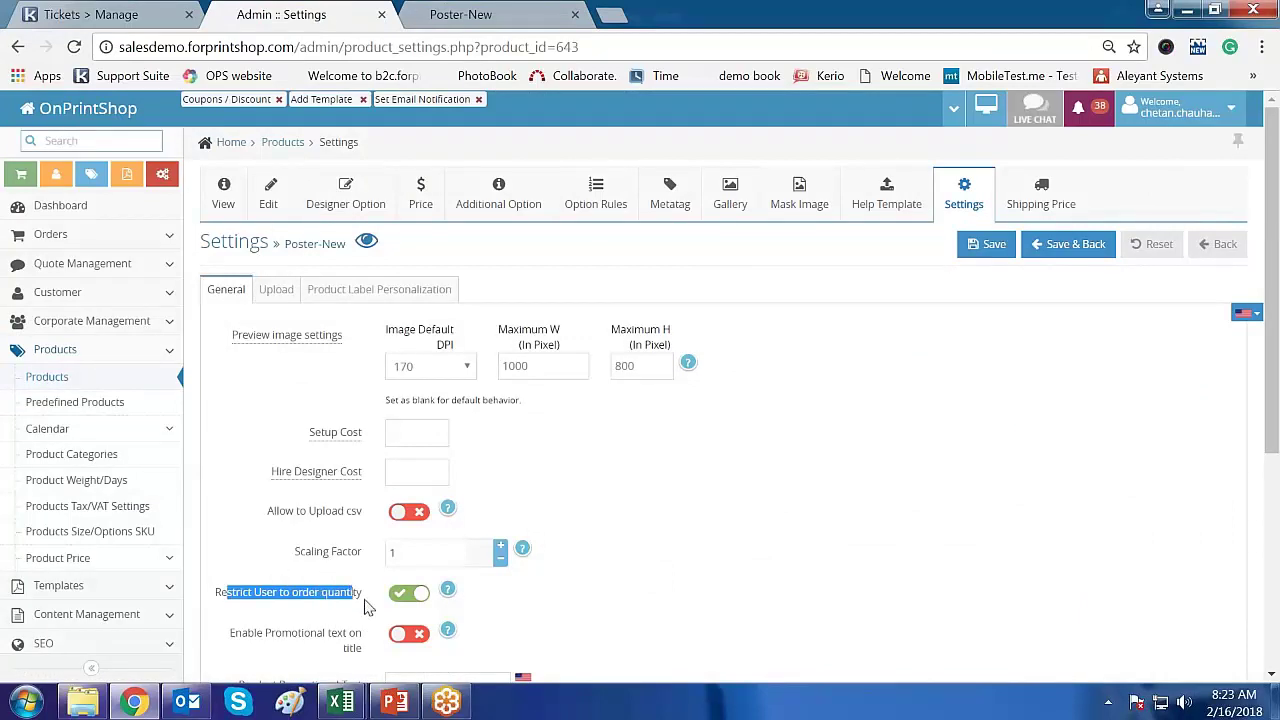
{"action": "left_click", "coordinate": [786, 610]}
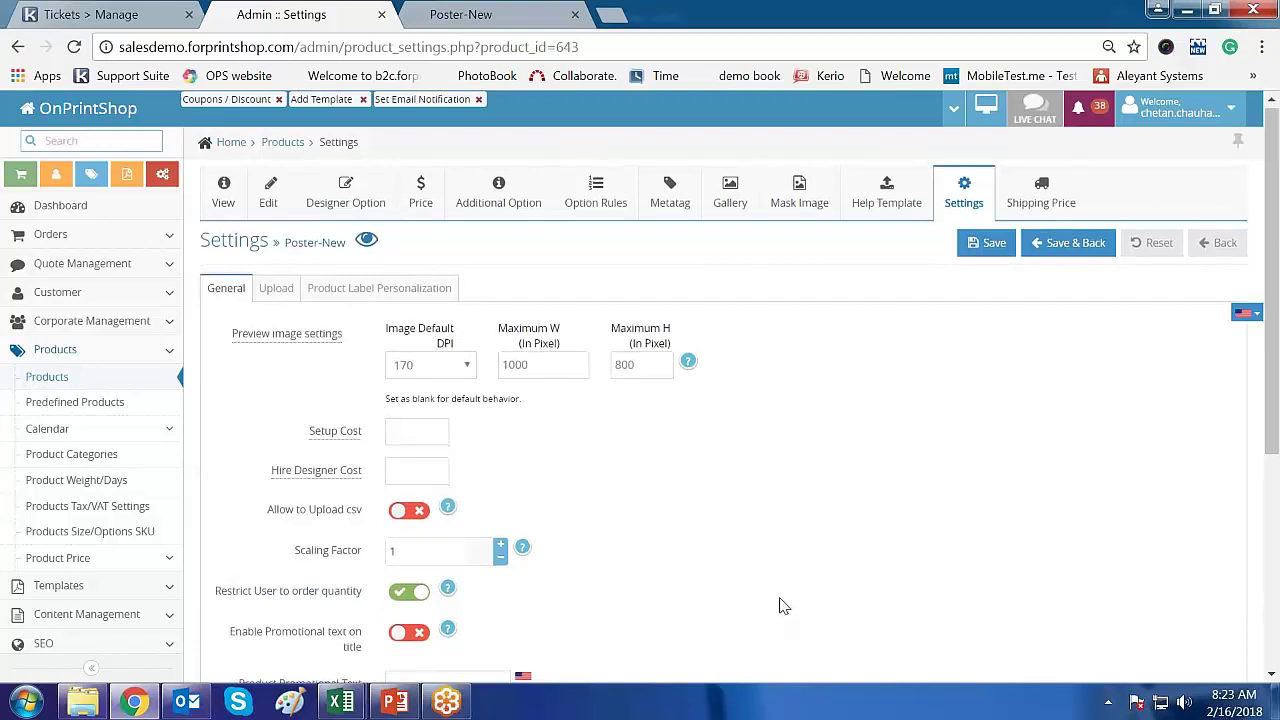
{"action": "scroll", "coordinate": [786, 610], "scroll_direction": "down", "scroll_amount": 1}
{"action": "scroll", "coordinate": [888, 470], "scroll_direction": "up", "scroll_amount": 1}
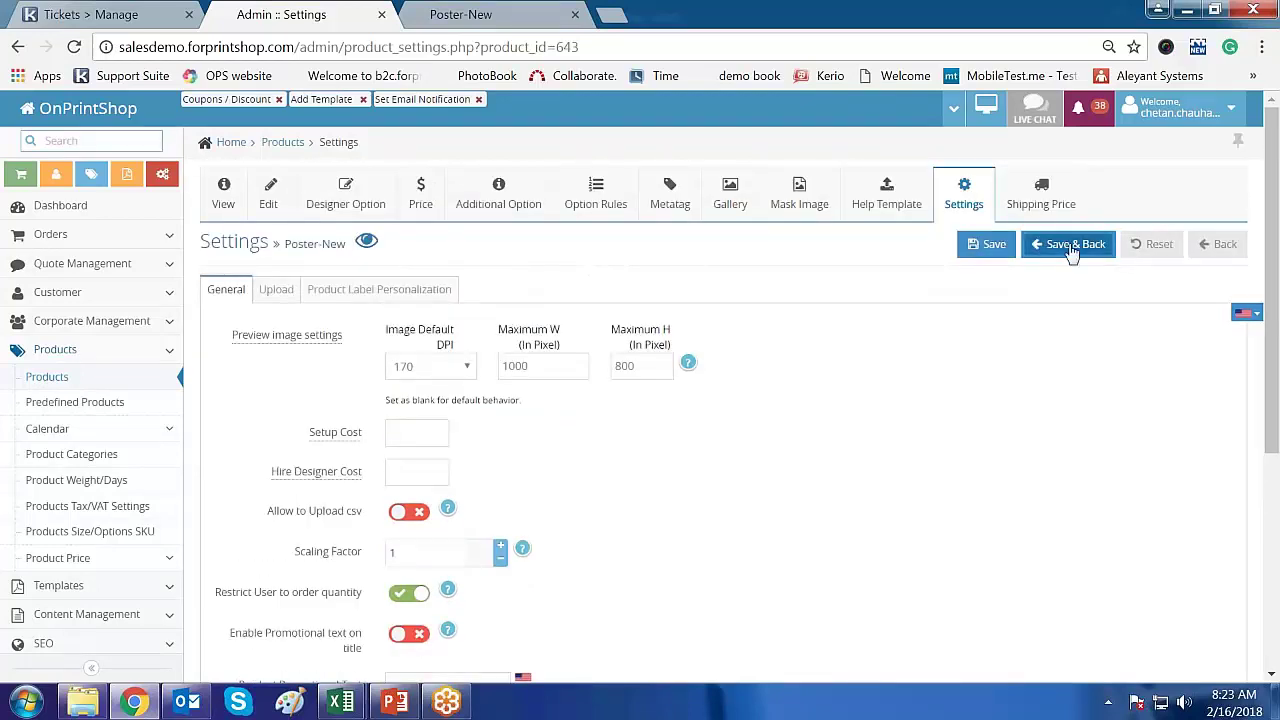
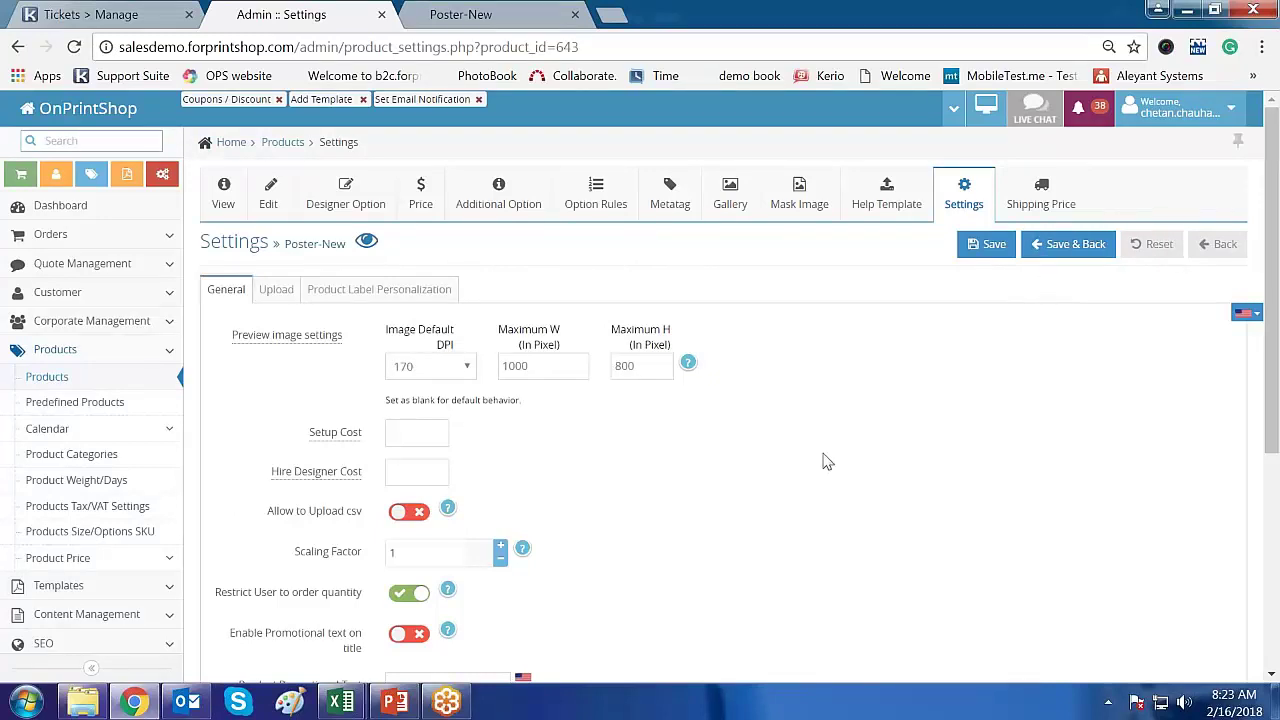
Change the Poster-New product's price defining method to Range Based Without Multiplication.
{"action": "left_click", "coordinate": [268, 207]}
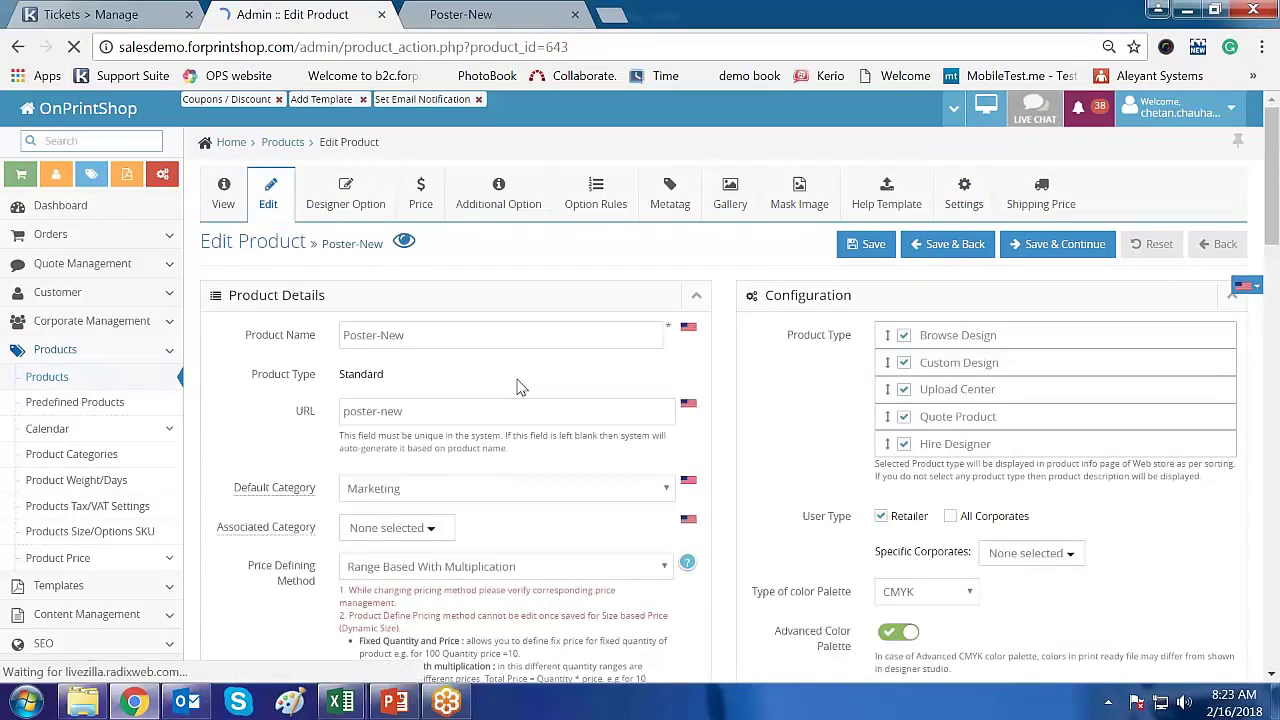
{"action": "scroll", "coordinate": [518, 388], "scroll_direction": "down", "scroll_amount": 2}
{"action": "left_click_drag", "start_coordinate": [258, 362], "coordinate": [314, 394]}
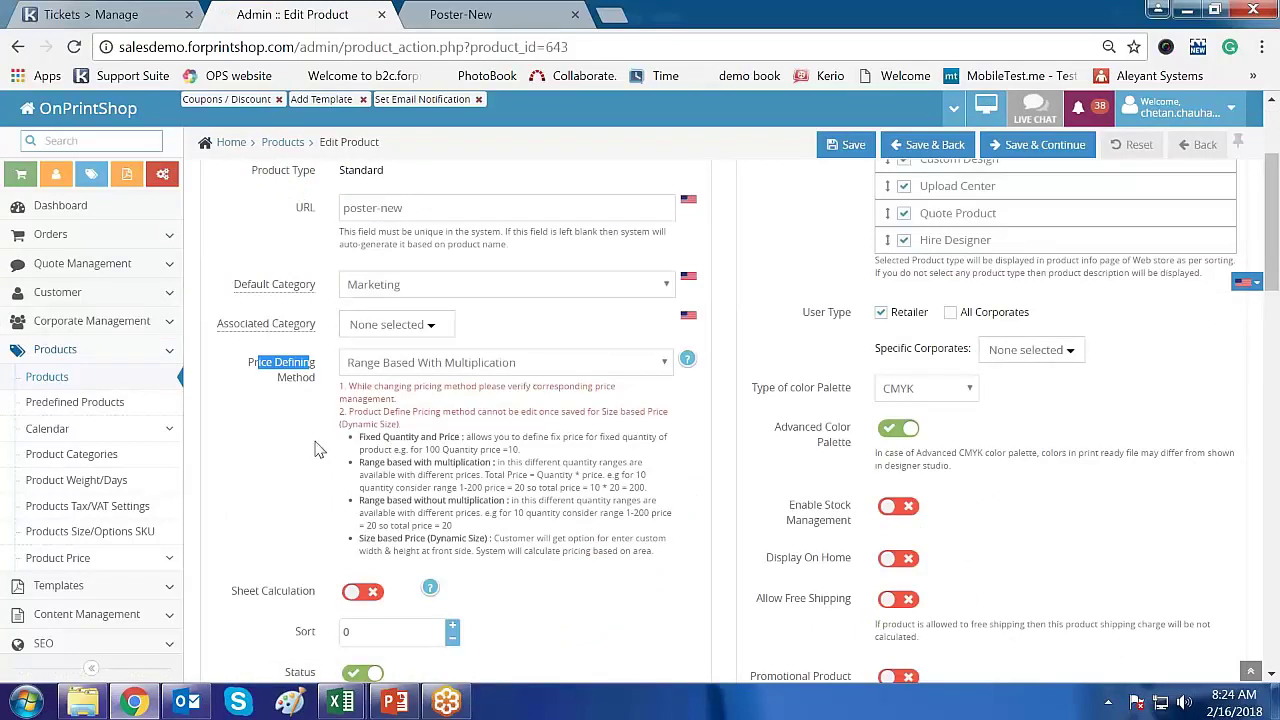
{"action": "left_click", "coordinate": [513, 364]}
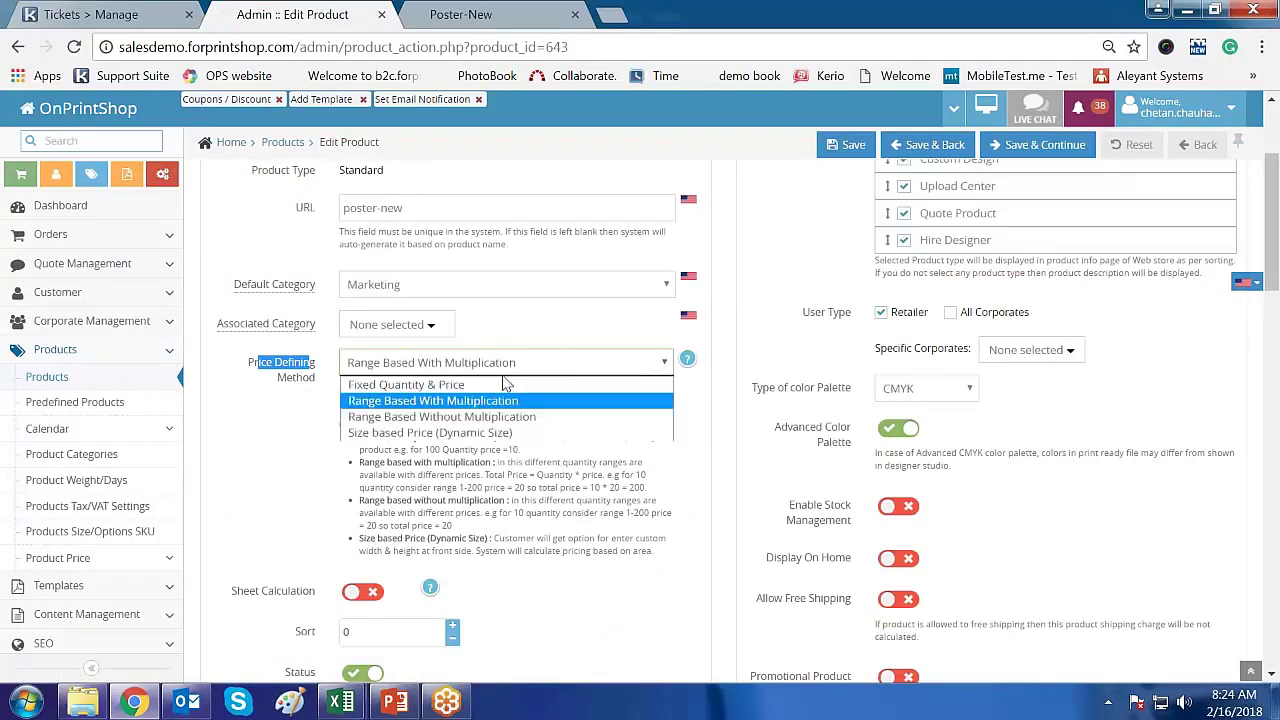
{"action": "left_click", "coordinate": [368, 420]}
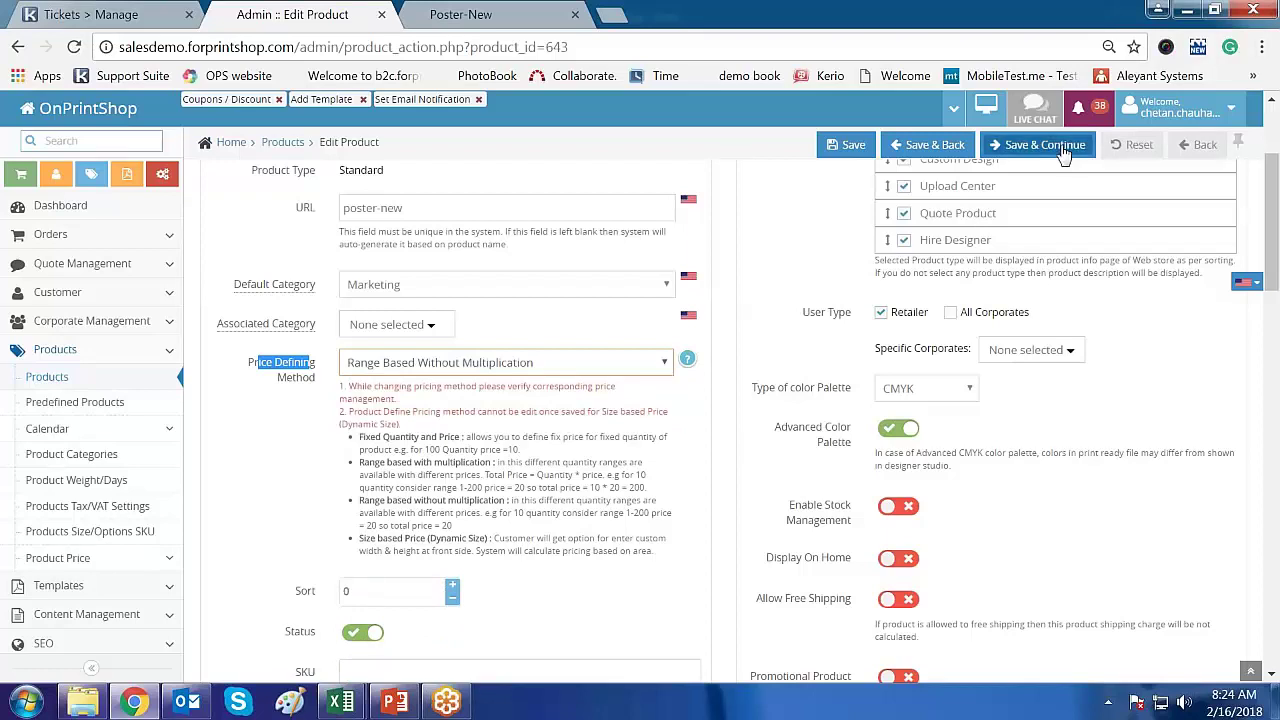
Disable the Hire Designer and Quote Product types for the product and save the product details.
{"action": "left_click", "coordinate": [904, 240]}
{"action": "left_click", "coordinate": [906, 215]}
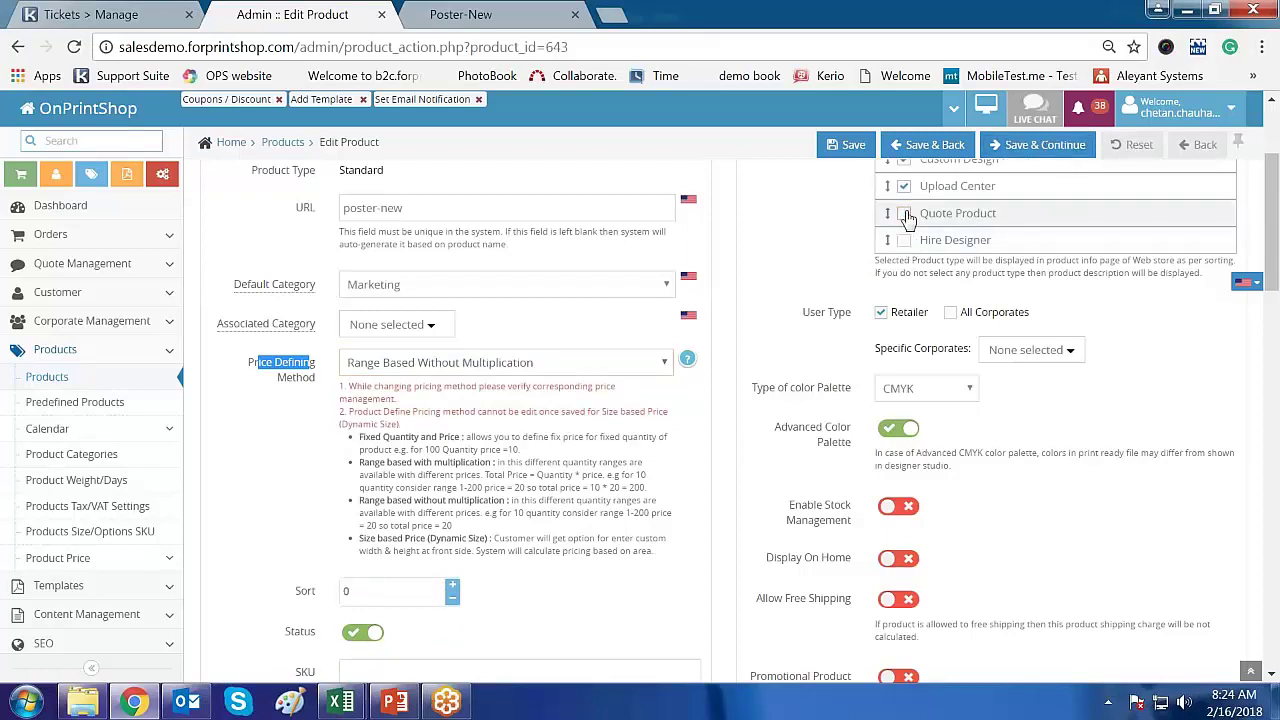
{"action": "left_click", "coordinate": [1038, 145]}
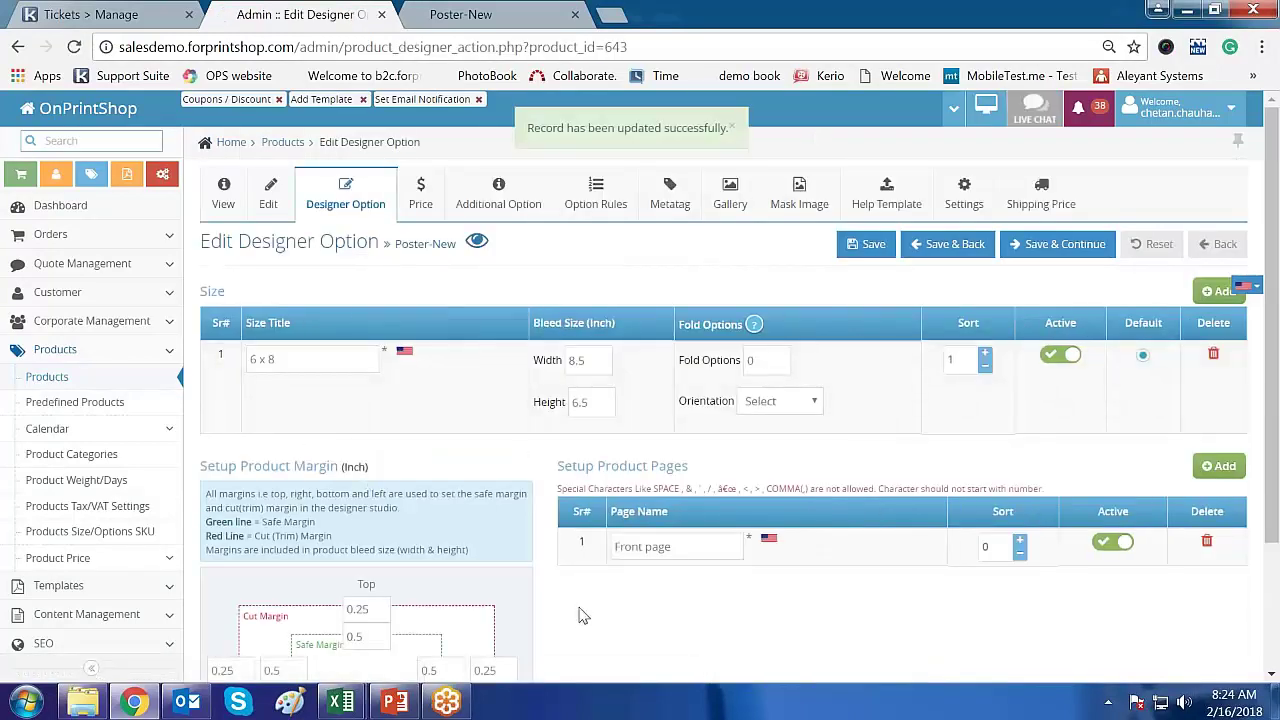
In the product's price table, set the prices of the three quantity ranges to 100, 150 and 250.
{"action": "left_click", "coordinate": [423, 200]}
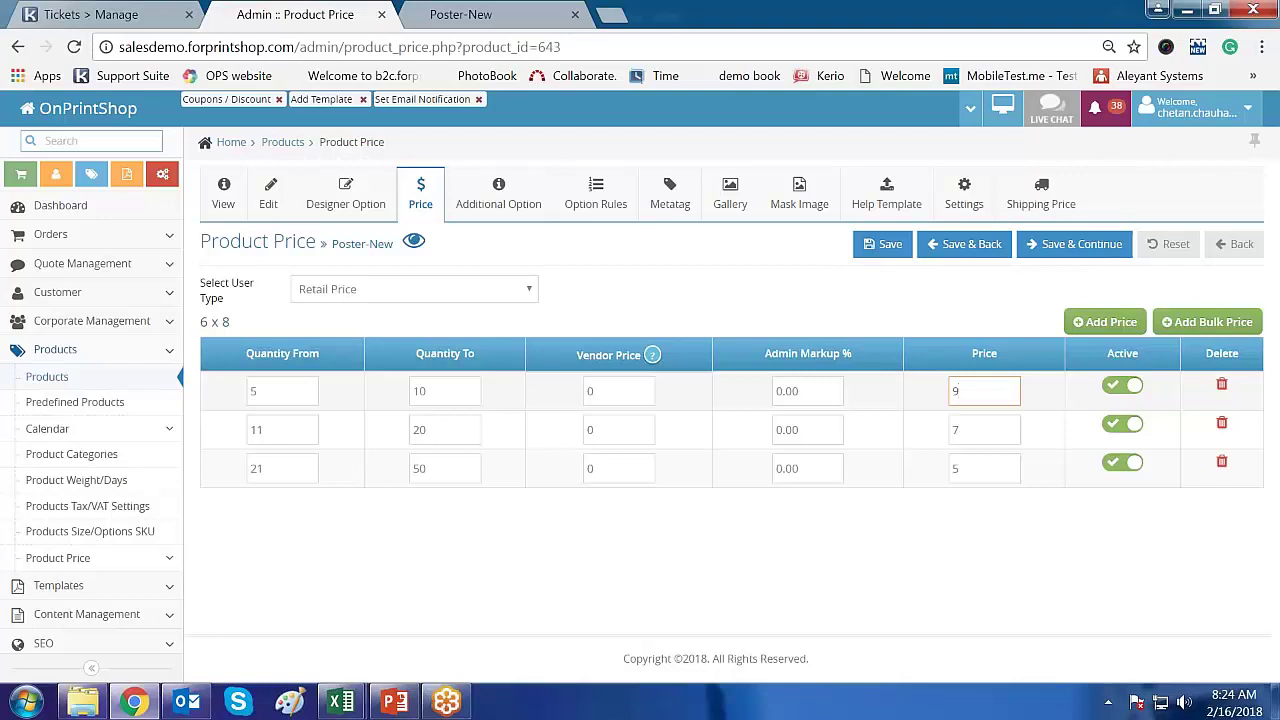
{"action": "key", "text": "BackSpace"}
{"action": "type", "text": "100"}
{"action": "left_click", "coordinate": [771, 603]}
{"action": "left_click", "coordinate": [969, 428]}
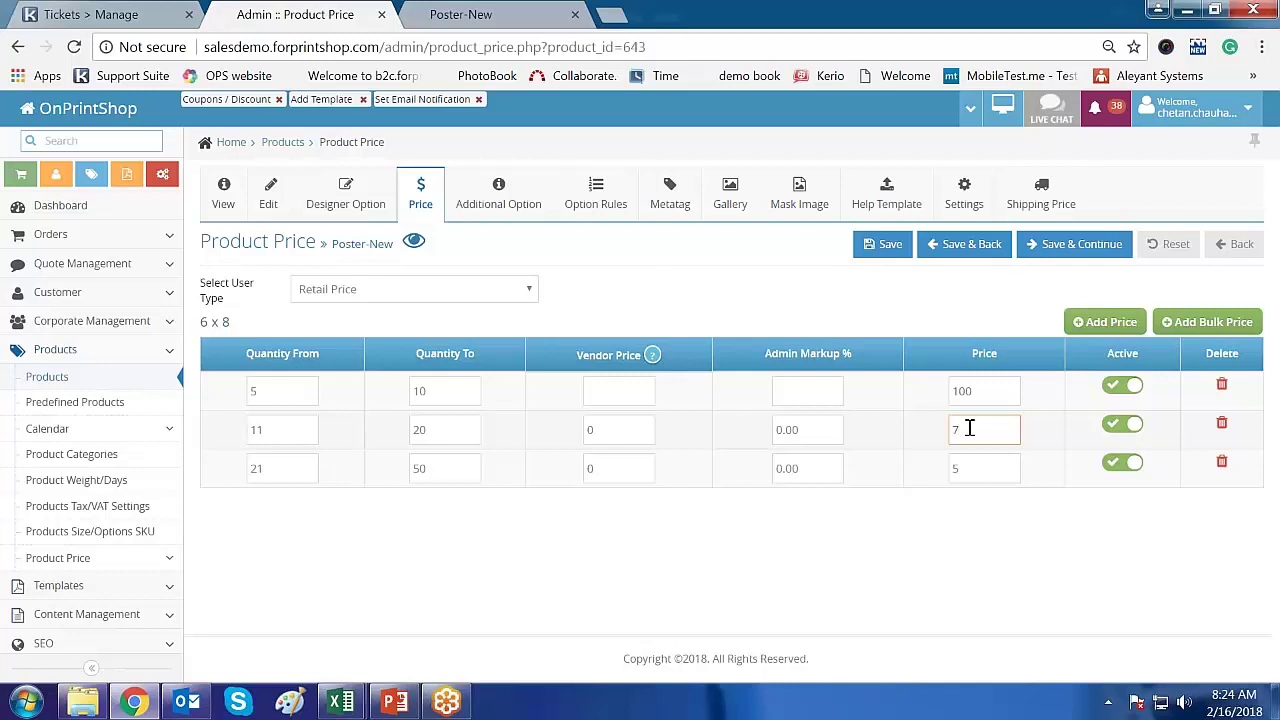
{"action": "key", "text": "BackSpace"}
{"action": "left_click", "coordinate": [963, 466]}
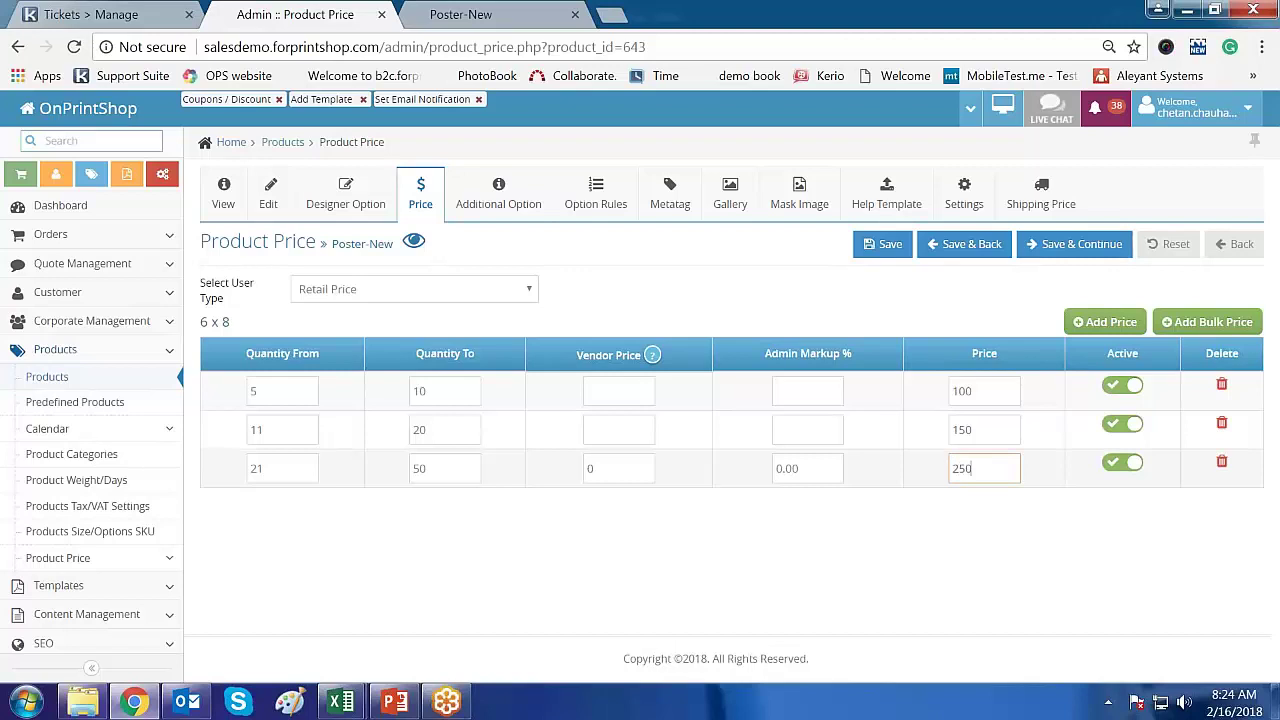
{"action": "left_click", "coordinate": [472, 566]}
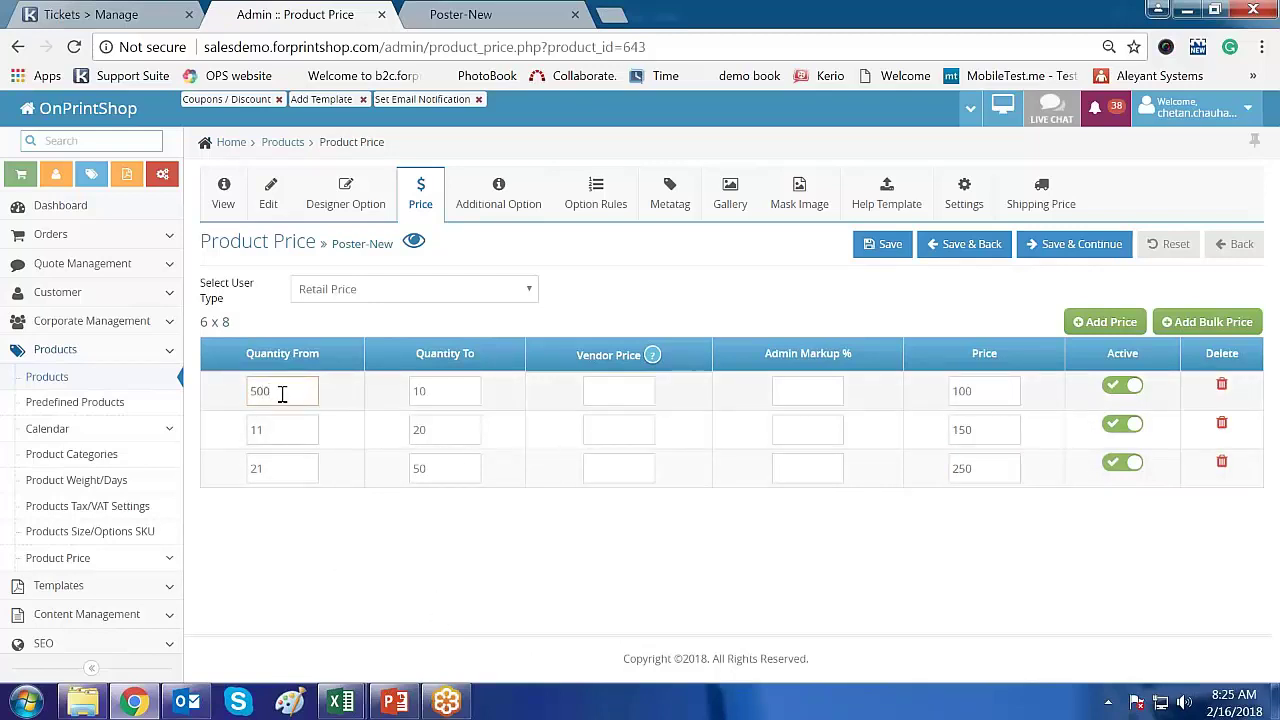
Set the first price row's quantity range to 50 through 1000.
{"action": "left_click", "coordinate": [448, 390]}
{"action": "type", "text": "000"}
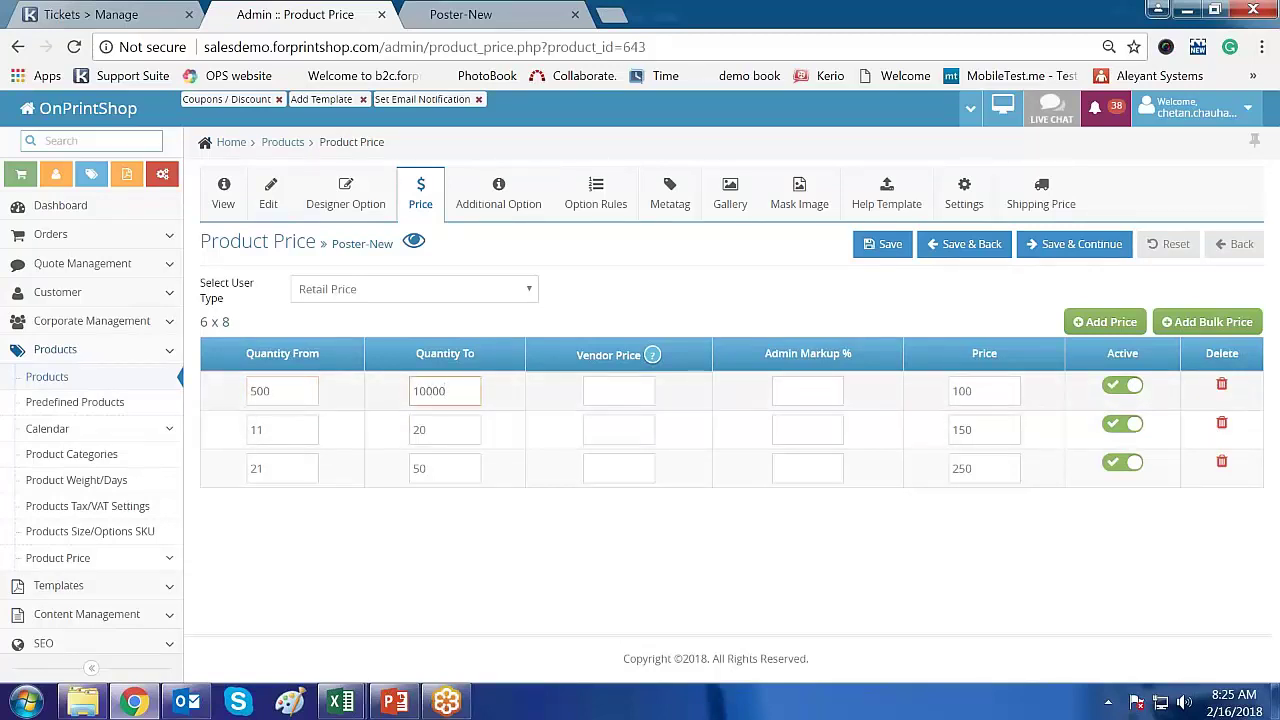
{"action": "key", "text": "BackSpace"}
{"action": "left_click", "coordinate": [285, 397]}
{"action": "type", "text": "50"}
Set the second row's quantity range to 1001 through 2500 and the third row's range to 2501 through 5000.
{"action": "left_click", "coordinate": [285, 438]}
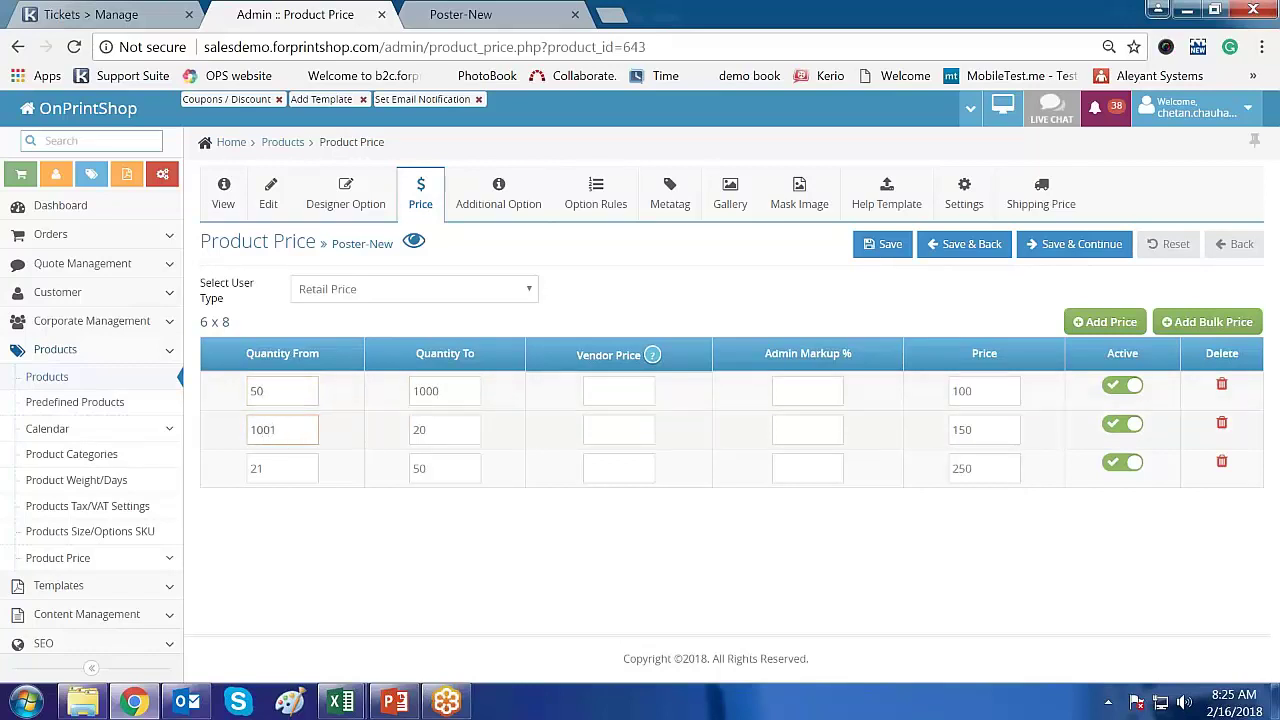
{"action": "left_click", "coordinate": [445, 430]}
{"action": "type", "text": "500"}
{"action": "left_click", "coordinate": [284, 466]}
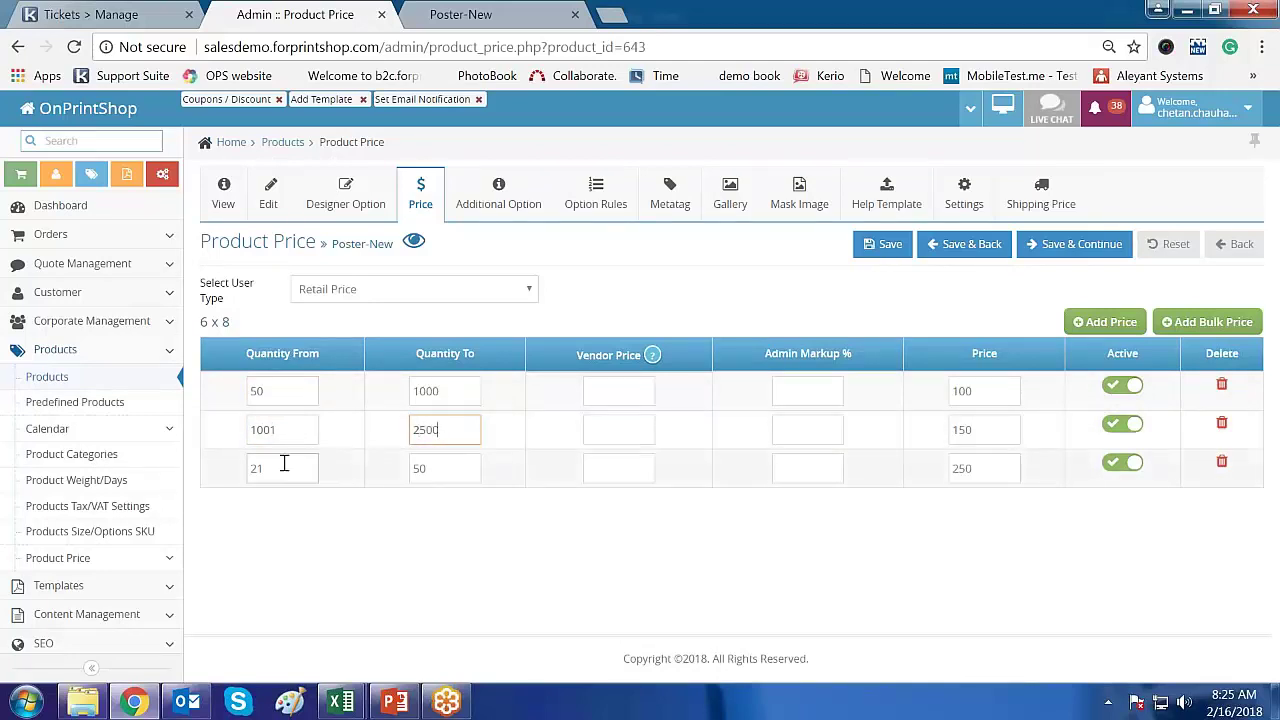
{"action": "key", "text": "BackSpace"}
{"action": "type", "text": "500"}
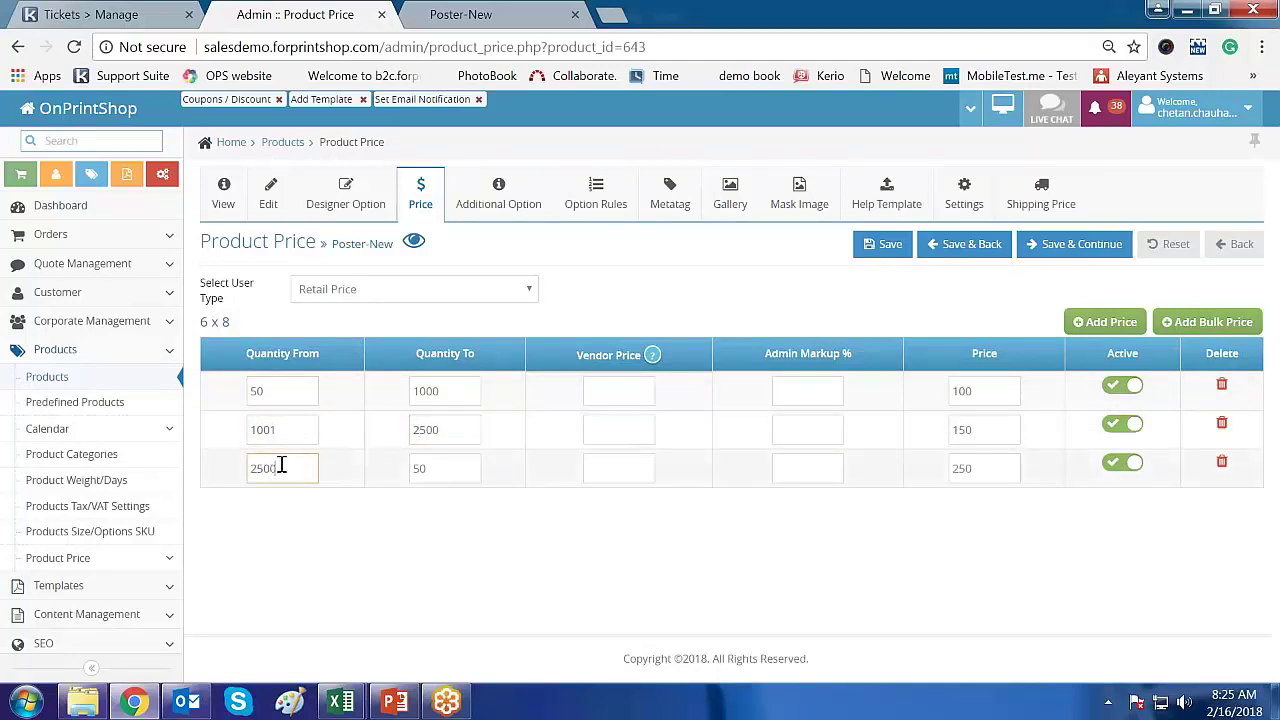
{"action": "key", "text": "BackSpace"}
{"action": "type", "text": "1"}
{"action": "left_click", "coordinate": [443, 468]}
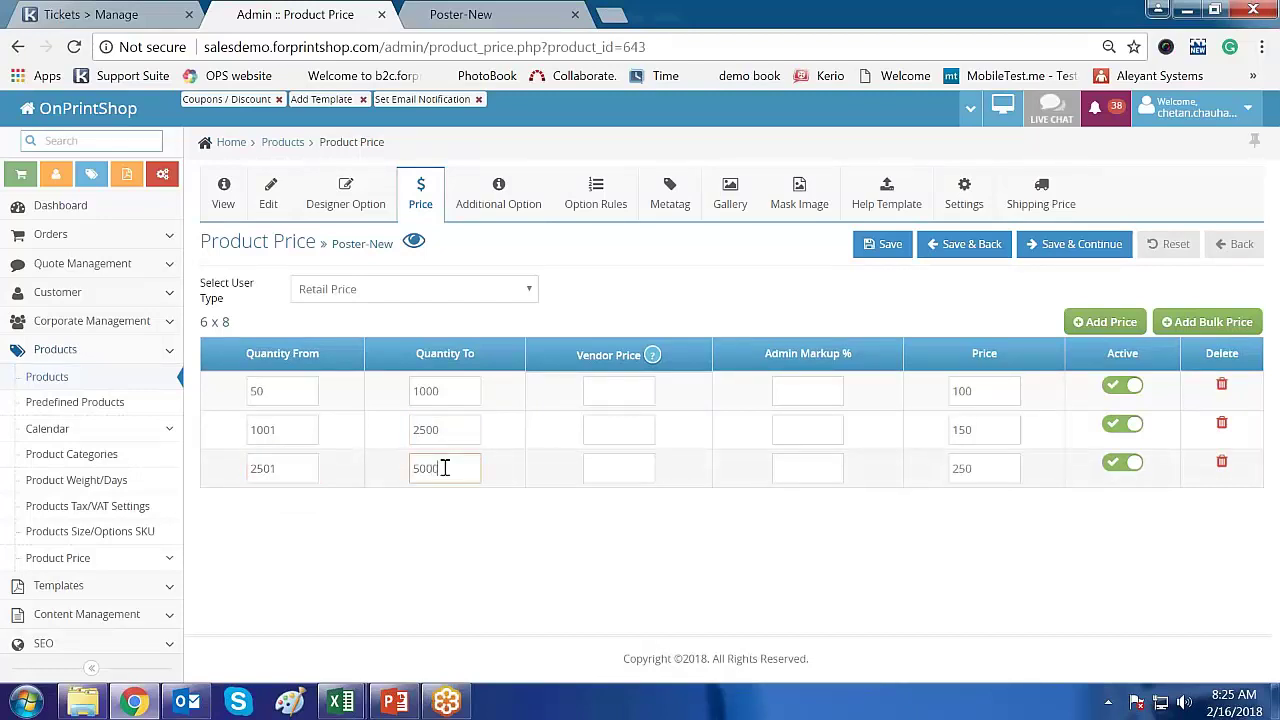
{"action": "type", "text": "00"}
{"action": "left_click", "coordinate": [594, 616]}
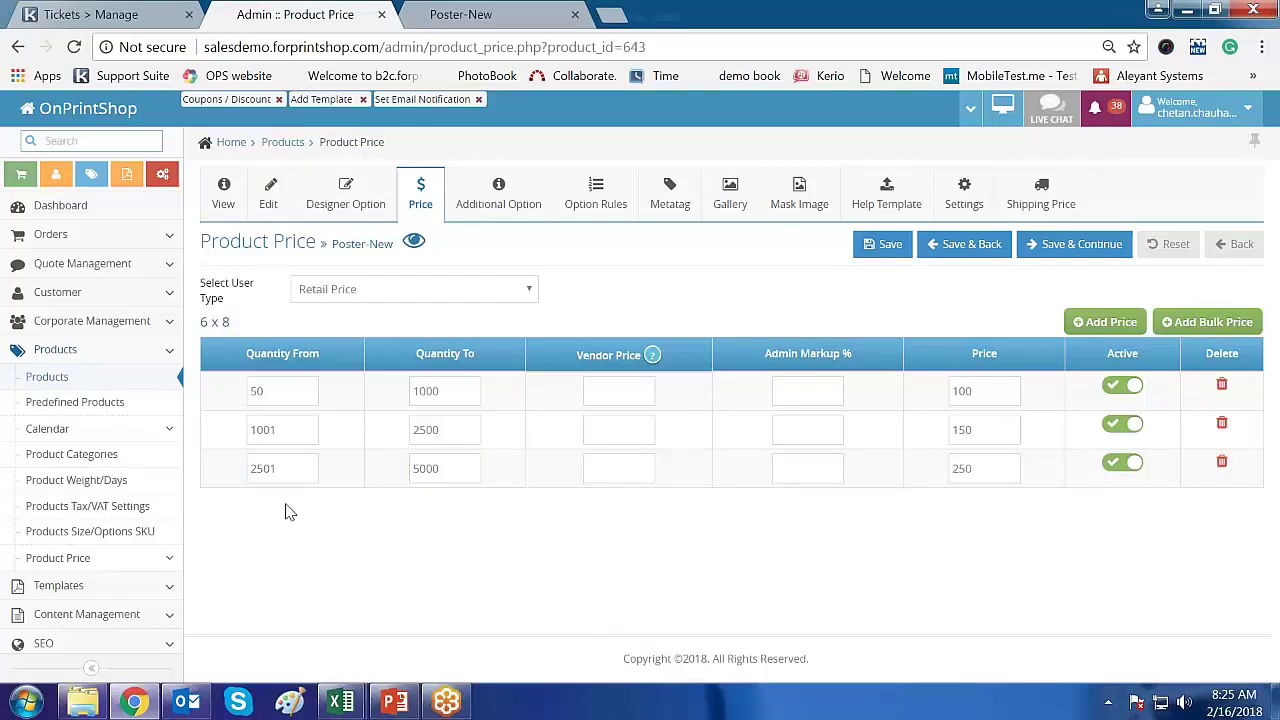
Check the product name and quantity limits in the price table and save the Poster-New prices.
{"action": "double_click", "coordinate": [348, 245]}
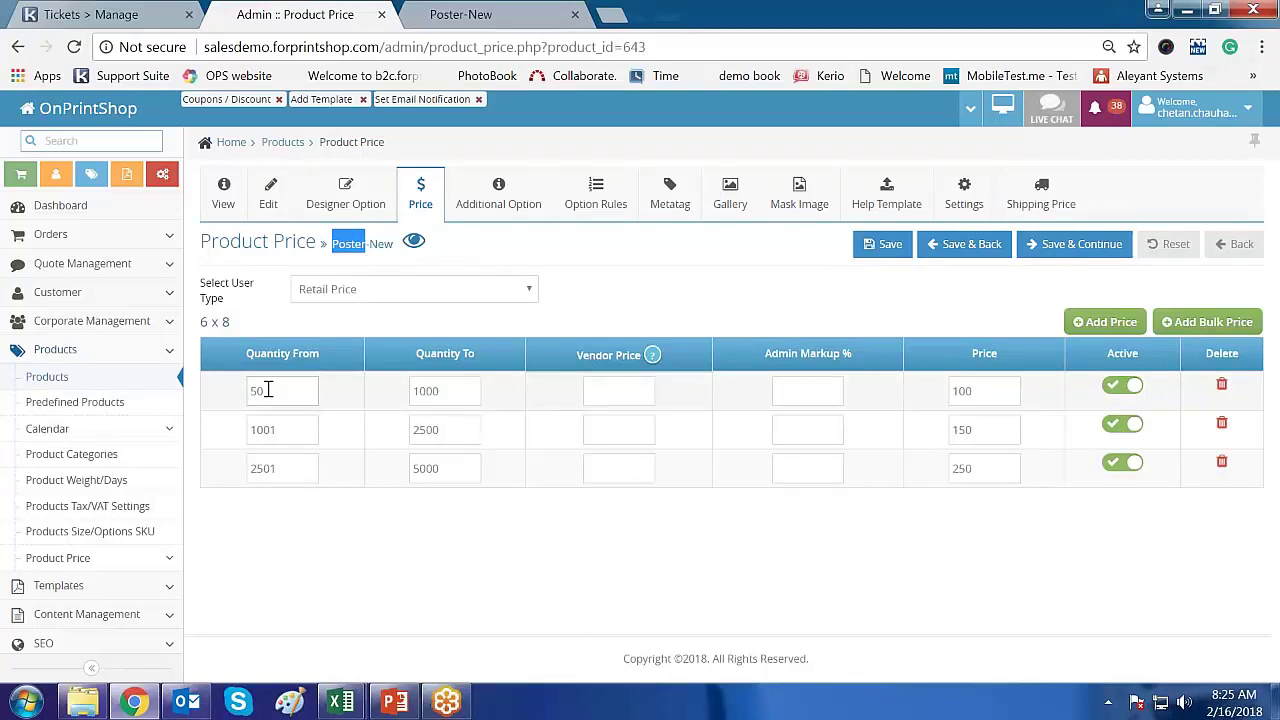
{"action": "left_click_drag", "start_coordinate": [443, 469], "coordinate": [409, 480]}
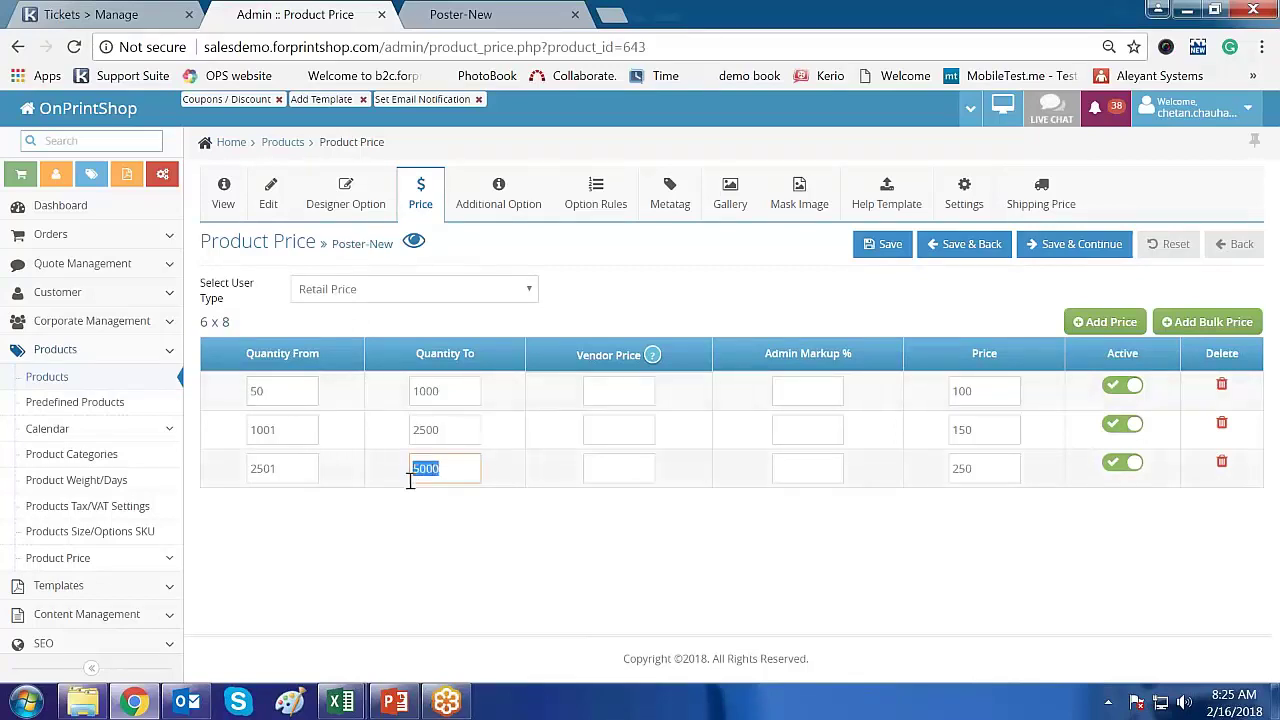
{"action": "left_click", "coordinate": [420, 492]}
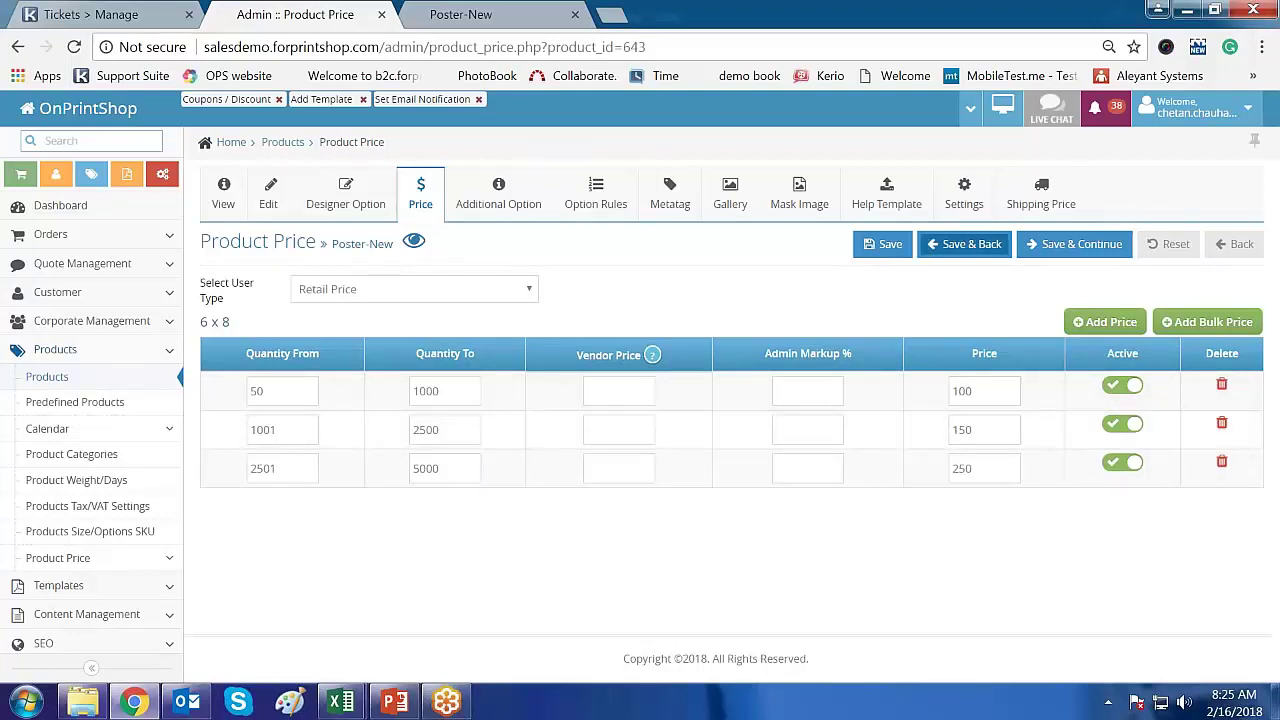
{"action": "left_click", "coordinate": [888, 249]}
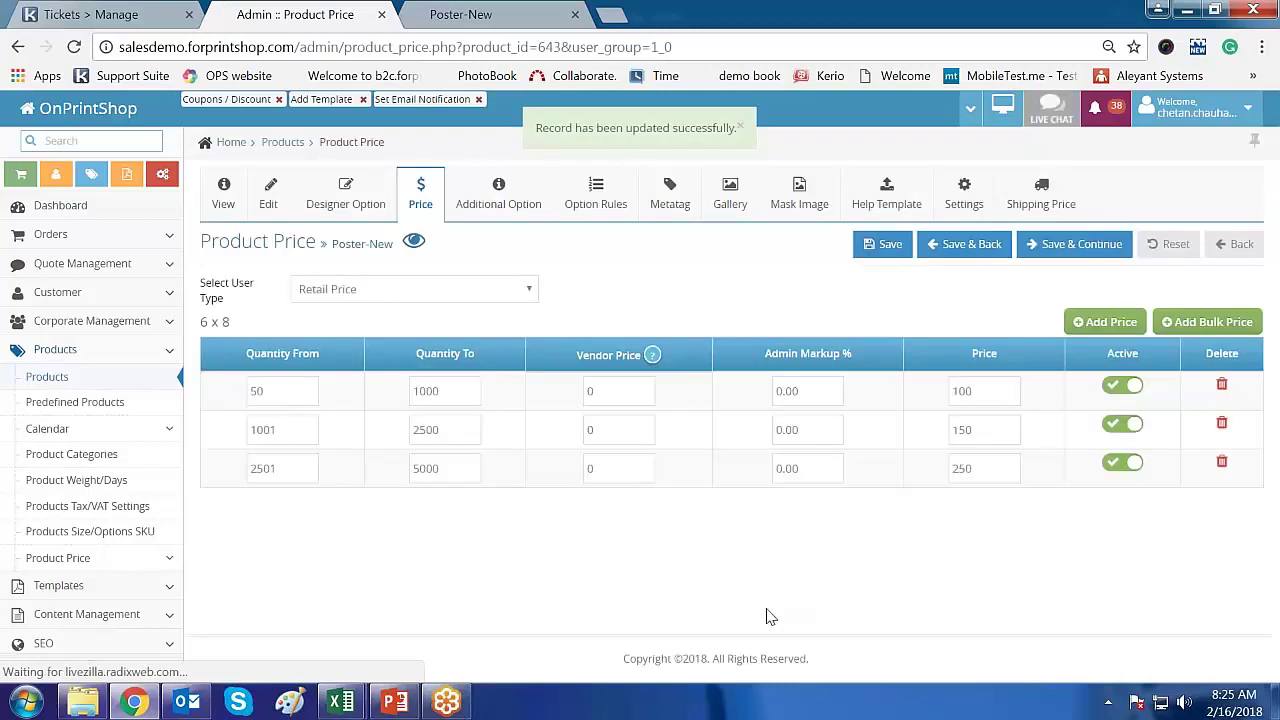
Reload the Poster-New storefront page and check the minimum and maximum quantities in the price calculator.
{"action": "left_click", "coordinate": [470, 12]}
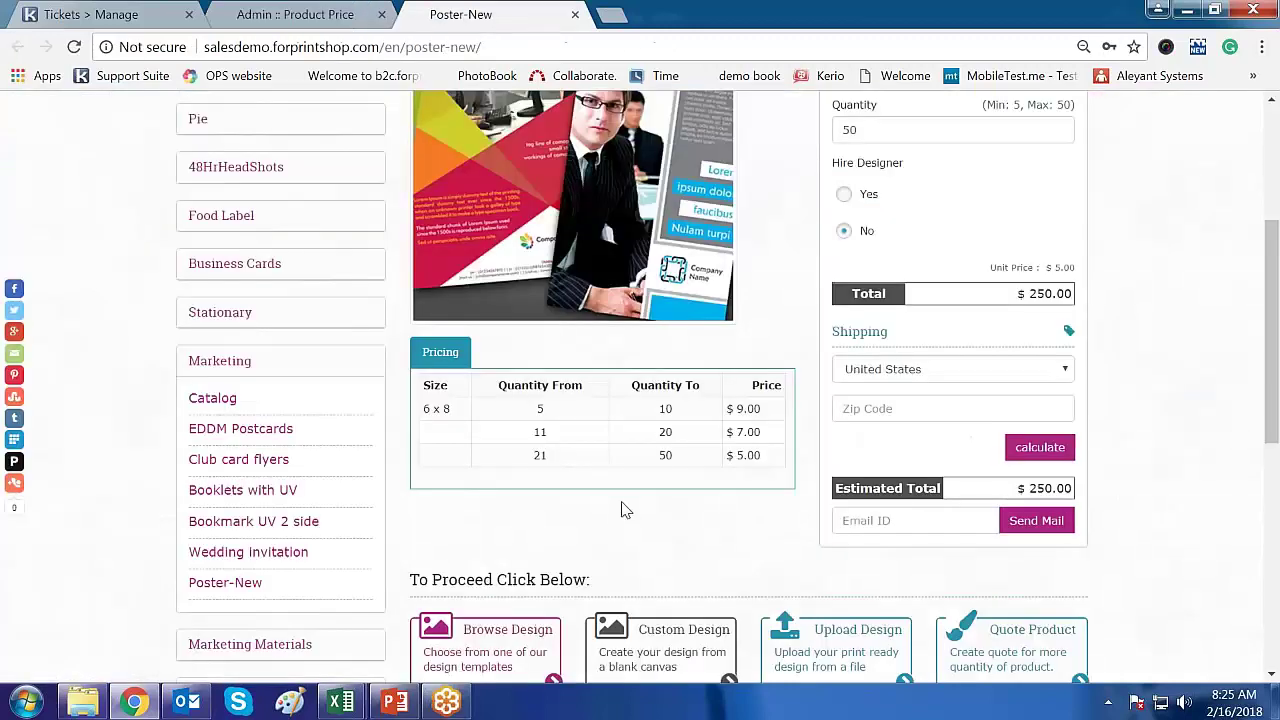
{"action": "key", "text": "F5"}
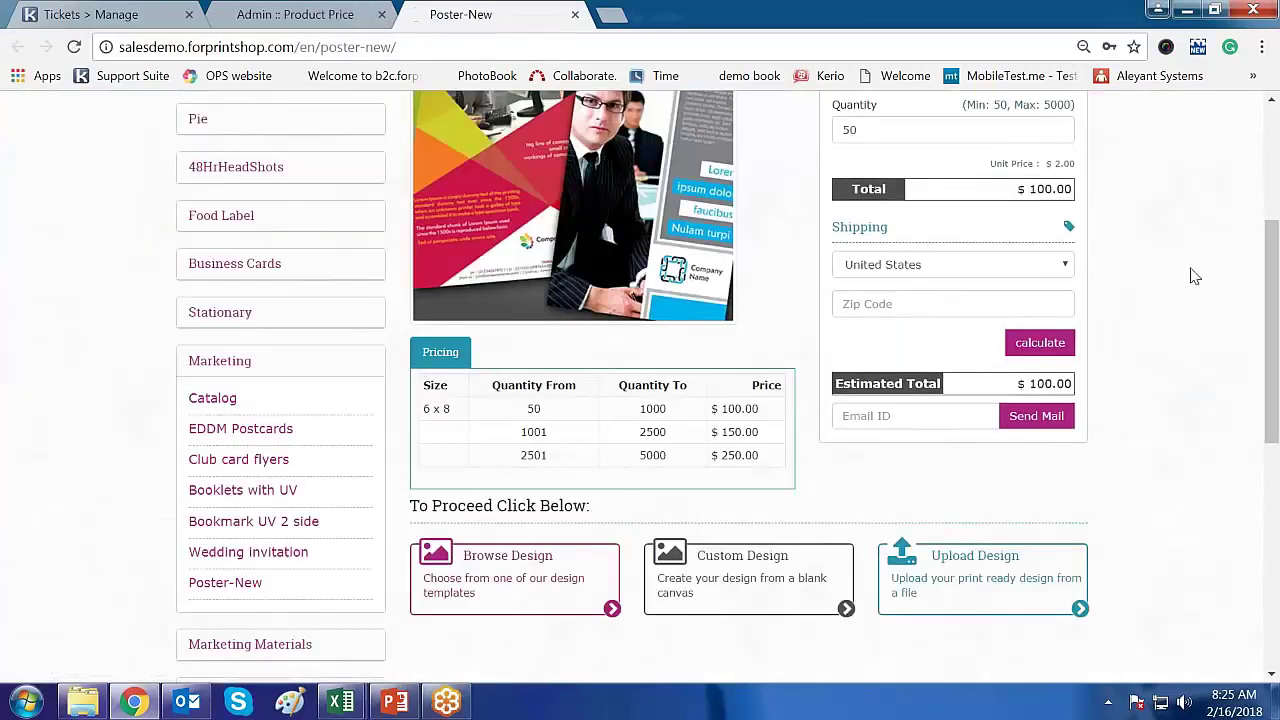
{"action": "scroll", "coordinate": [1193, 276], "scroll_direction": "up", "scroll_amount": 3}
{"action": "scroll", "coordinate": [1193, 276], "scroll_direction": "down", "scroll_amount": 2}
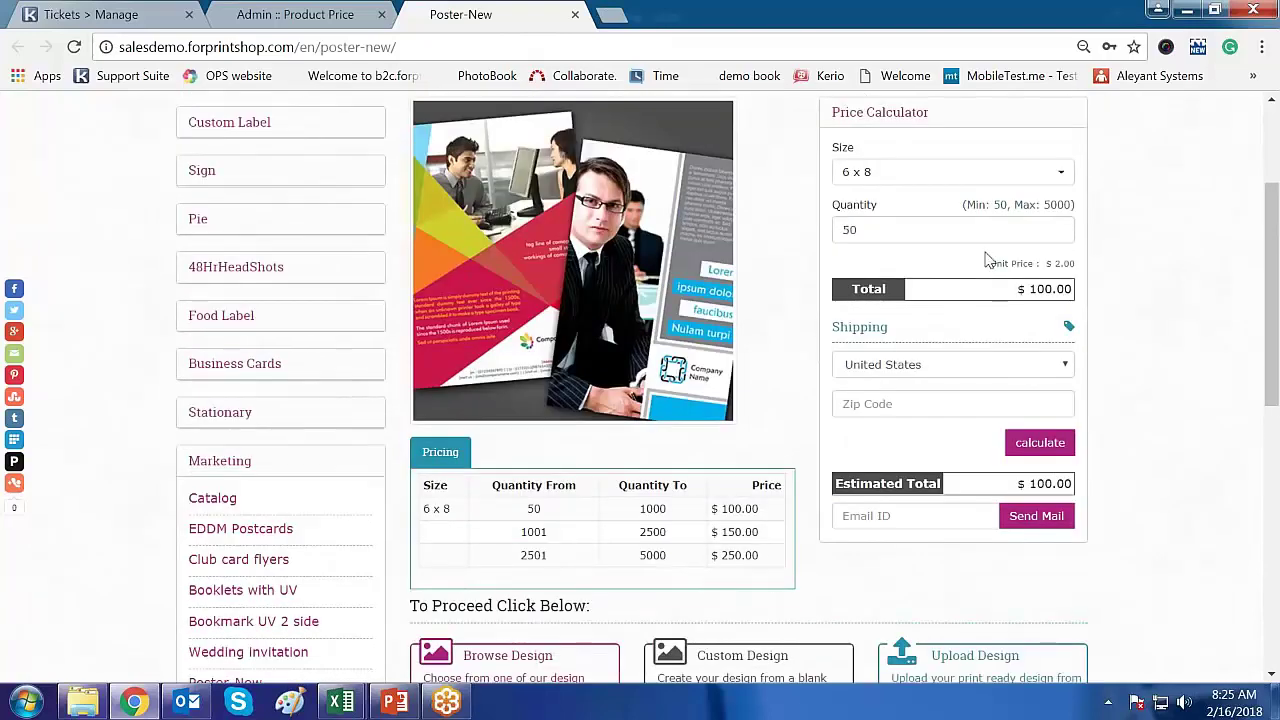
{"action": "double_click", "coordinate": [1000, 205]}
{"action": "left_click_drag", "start_coordinate": [1044, 205], "coordinate": [1074, 205]}
Examine the quantity ranges and flat prices in the storefront pricing table.
{"action": "left_click", "coordinate": [530, 512]}
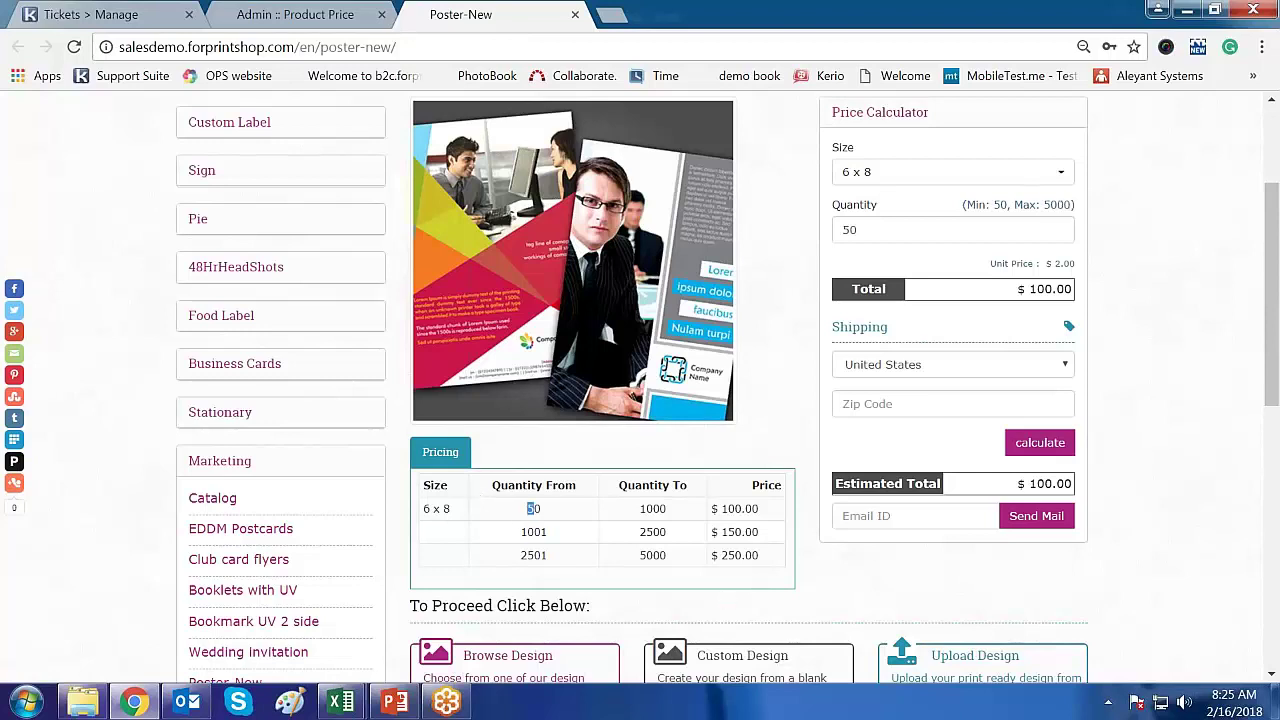
{"action": "double_click", "coordinate": [652, 508]}
{"action": "left_click_drag", "start_coordinate": [727, 509], "coordinate": [760, 509]}
{"action": "double_click", "coordinate": [528, 532]}
{"action": "double_click", "coordinate": [652, 532]}
{"action": "left_click_drag", "start_coordinate": [721, 532], "coordinate": [755, 532]}
Enter order quantities of 51 and 1000 in the price calculator and check the estimated total.
{"action": "left_click", "coordinate": [903, 230]}
{"action": "key", "text": "BackSpace"}
{"action": "key", "text": "BackSpace"}
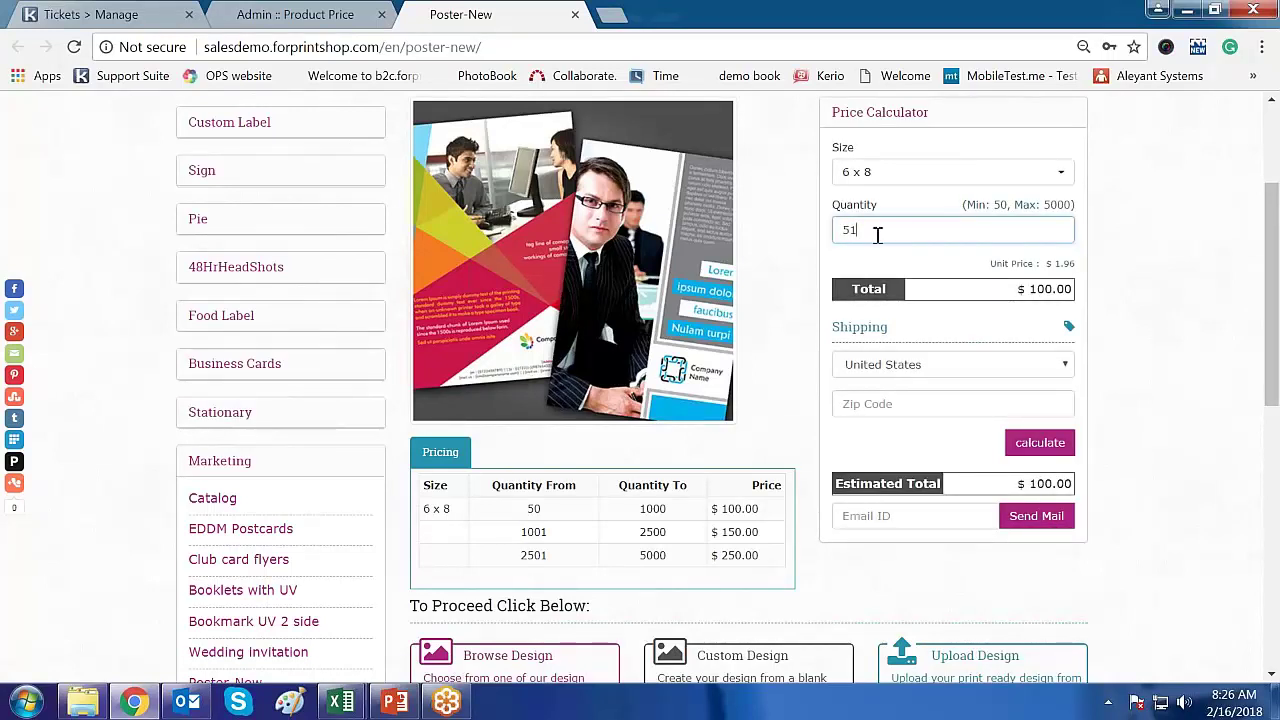
{"action": "type", "text": "000"}
{"action": "left_click_drag", "start_coordinate": [1028, 485], "coordinate": [1052, 486]}
Enter an order quantity of 1001 in the price calculator and check the estimated total for the second range.
{"action": "left_click", "coordinate": [897, 231]}
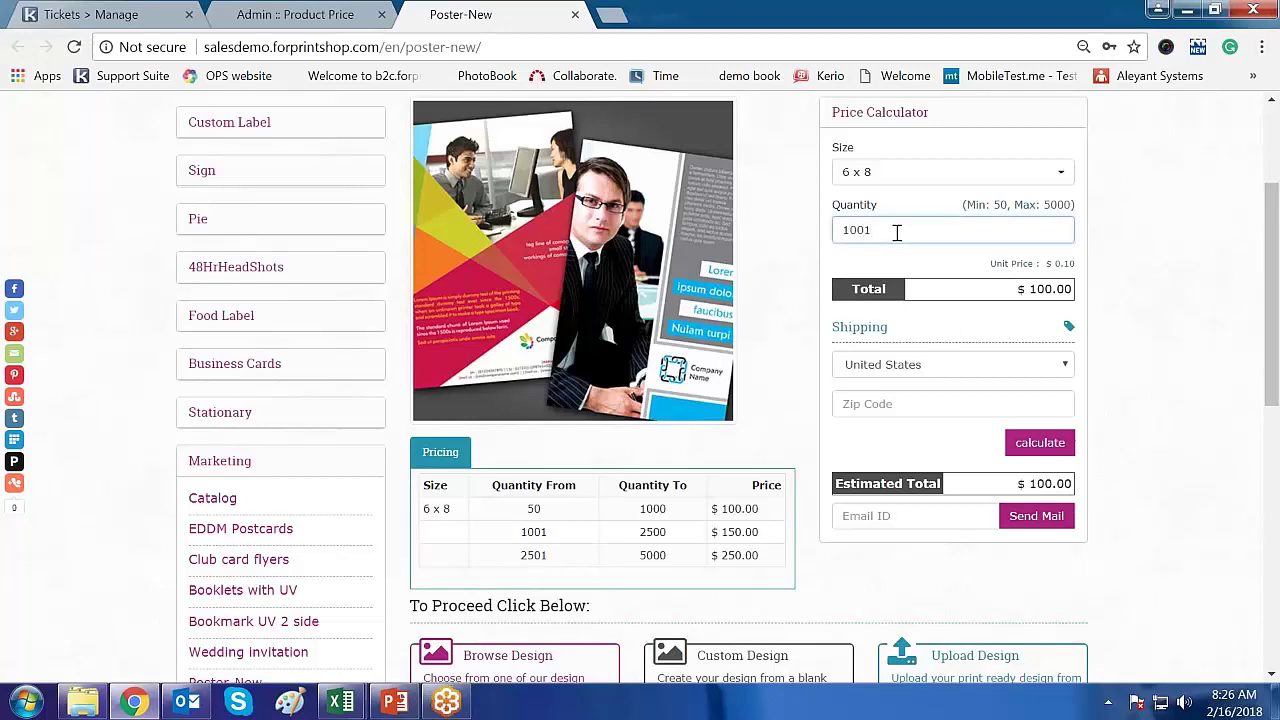
{"action": "key", "text": "Return"}
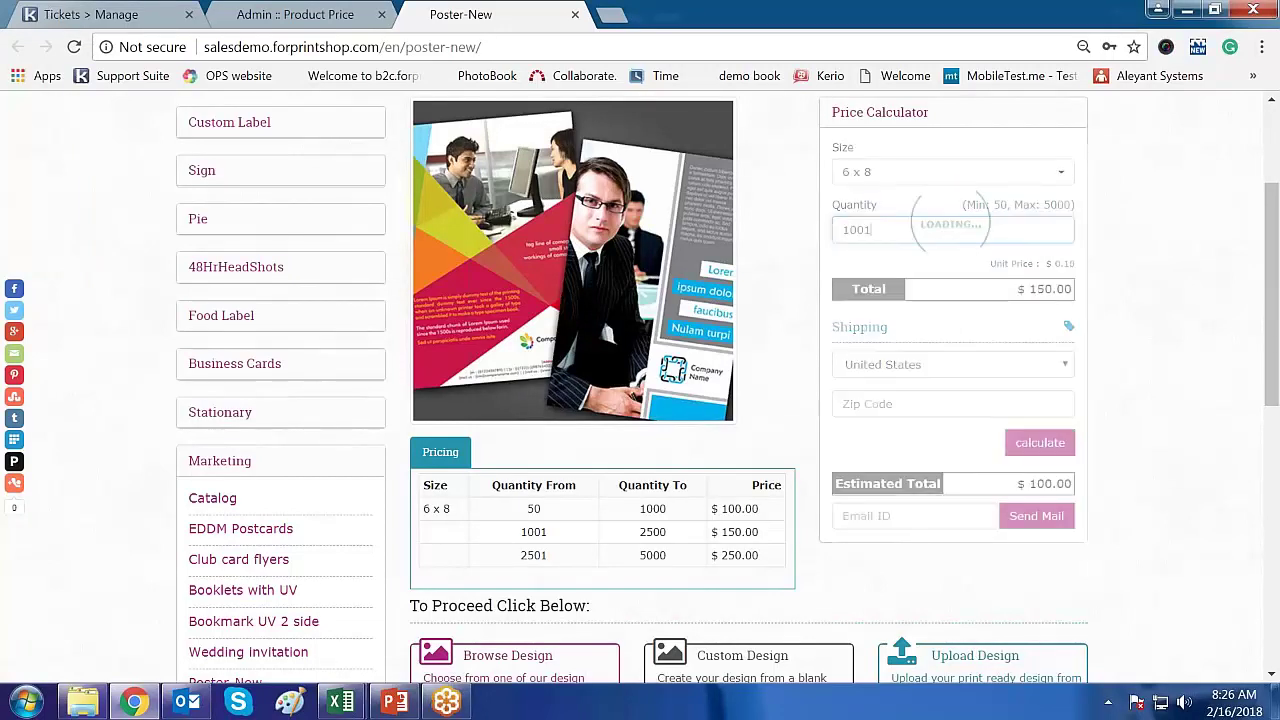
{"action": "left_click_drag", "start_coordinate": [1035, 483], "coordinate": [1058, 483]}
{"action": "left_click", "coordinate": [1155, 441]}
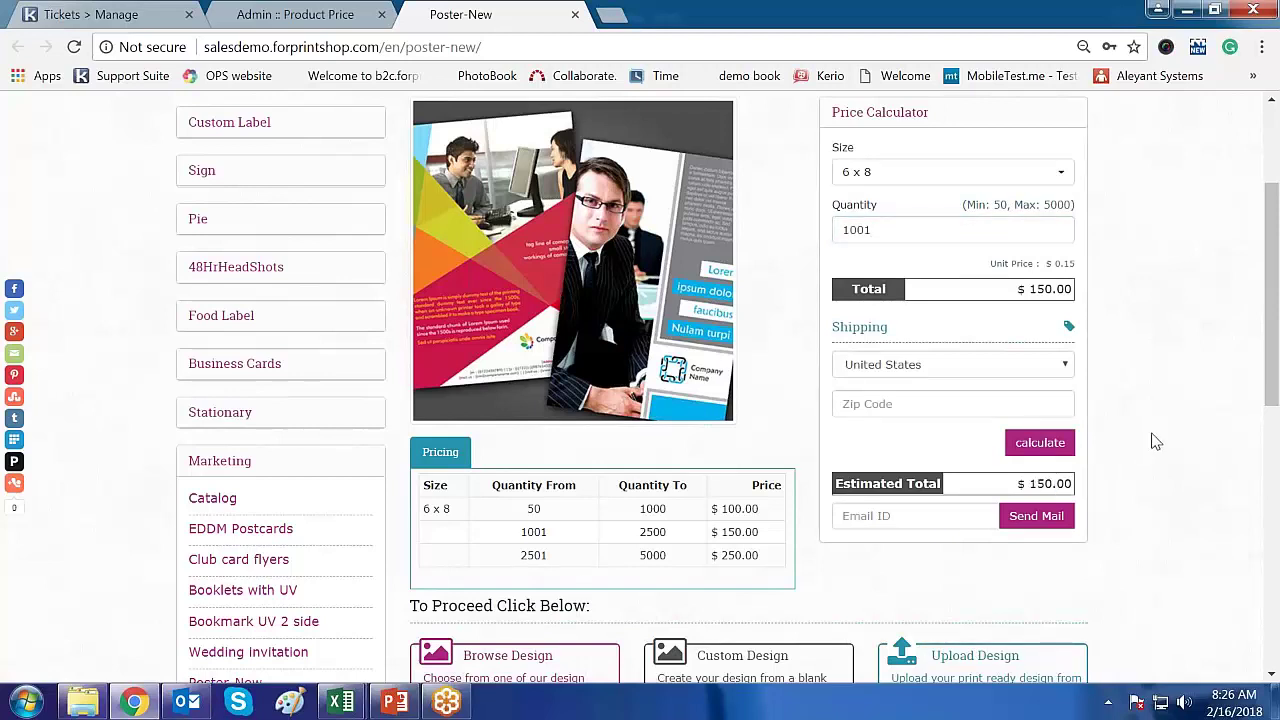
Test the minimum limit by entering an order quantity of 45 and dismiss the alert.
{"action": "left_click", "coordinate": [1063, 221]}
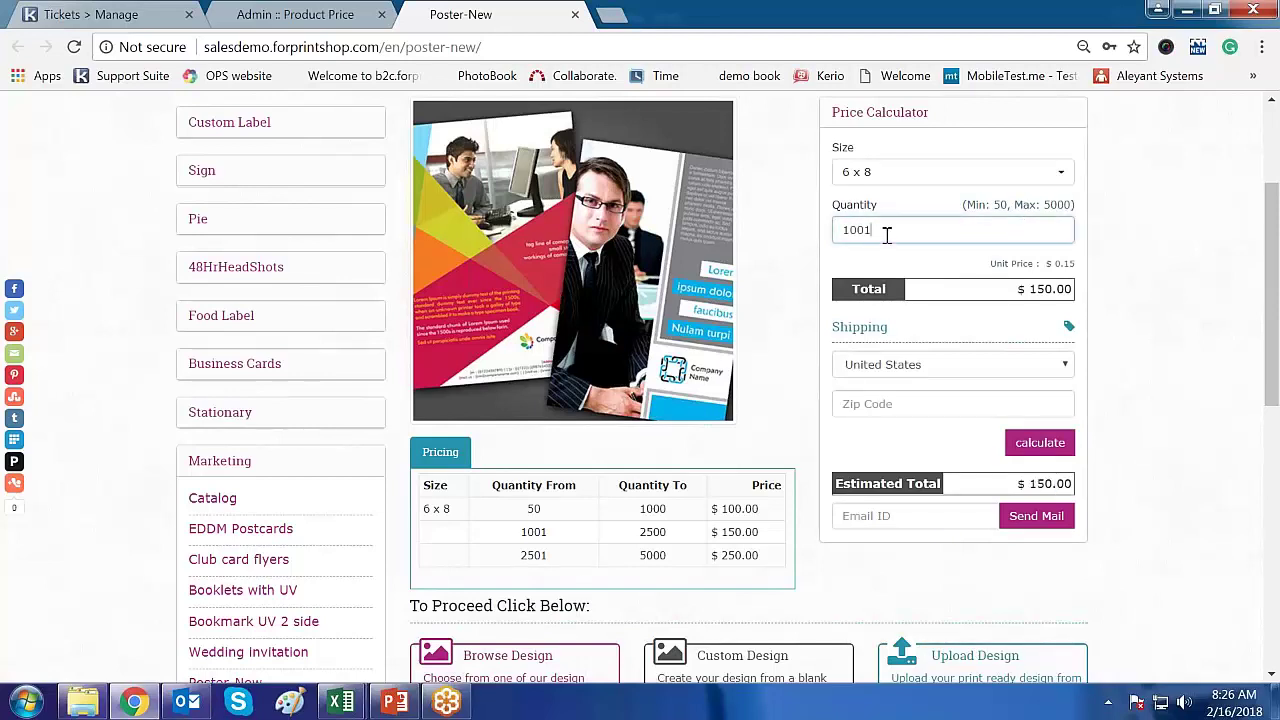
{"action": "key", "text": "BackSpace"}
{"action": "key", "text": "BackSpace"}
{"action": "key", "text": "BackSpace"}
{"action": "key", "text": "BackSpace"}
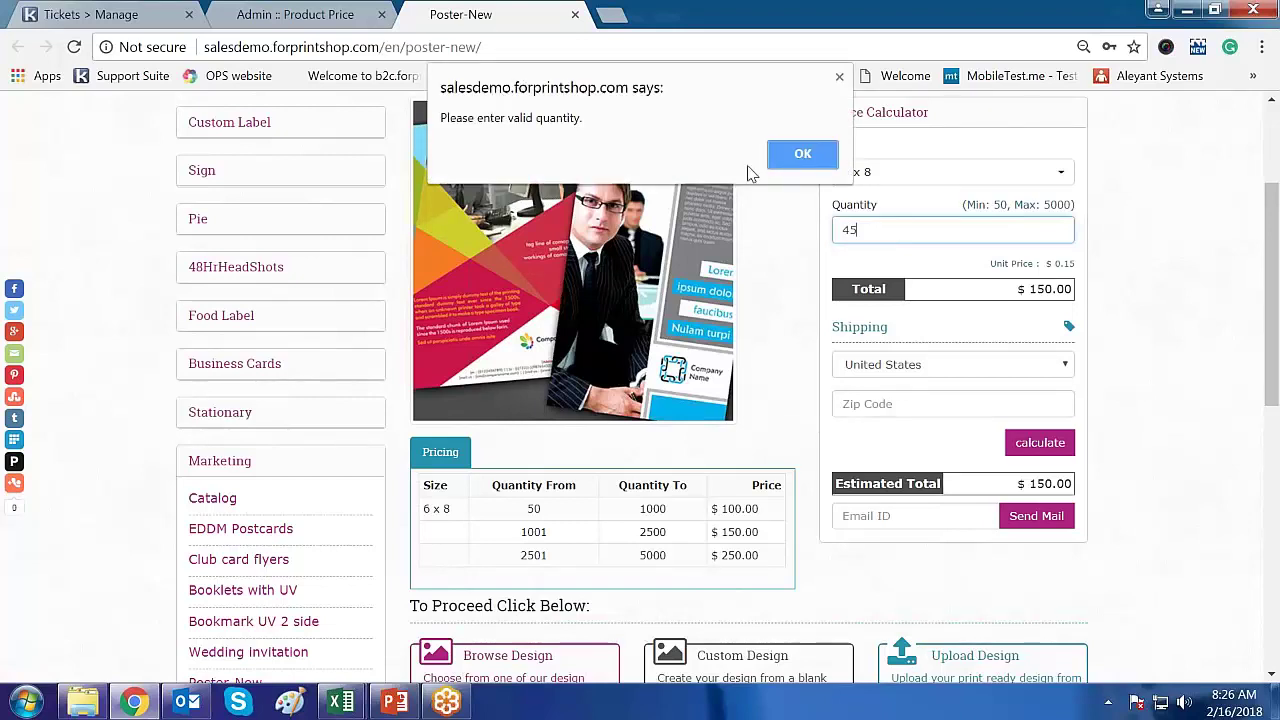
{"action": "left_click", "coordinate": [801, 156]}
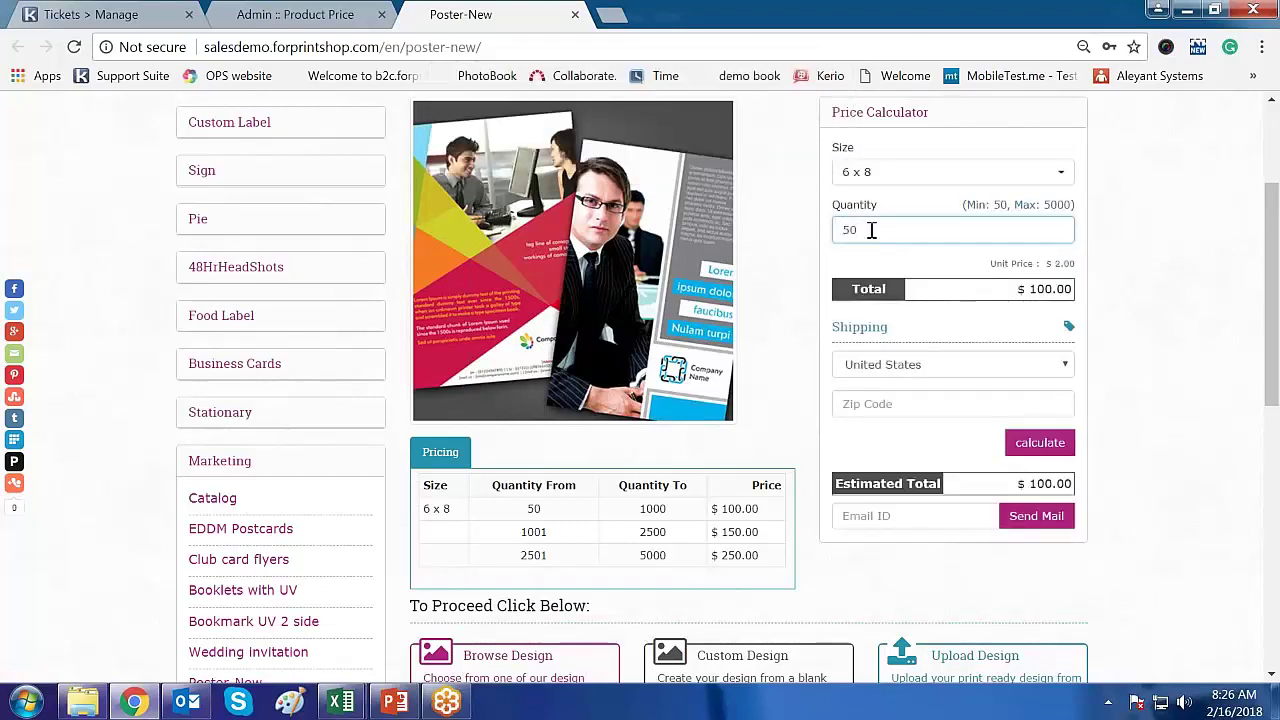
Test the maximum limit by entering an order quantity of 5001 and dismiss the alert.
{"action": "type", "text": "0"}
{"action": "key", "text": "BackSpace"}
{"action": "type", "text": "1"}
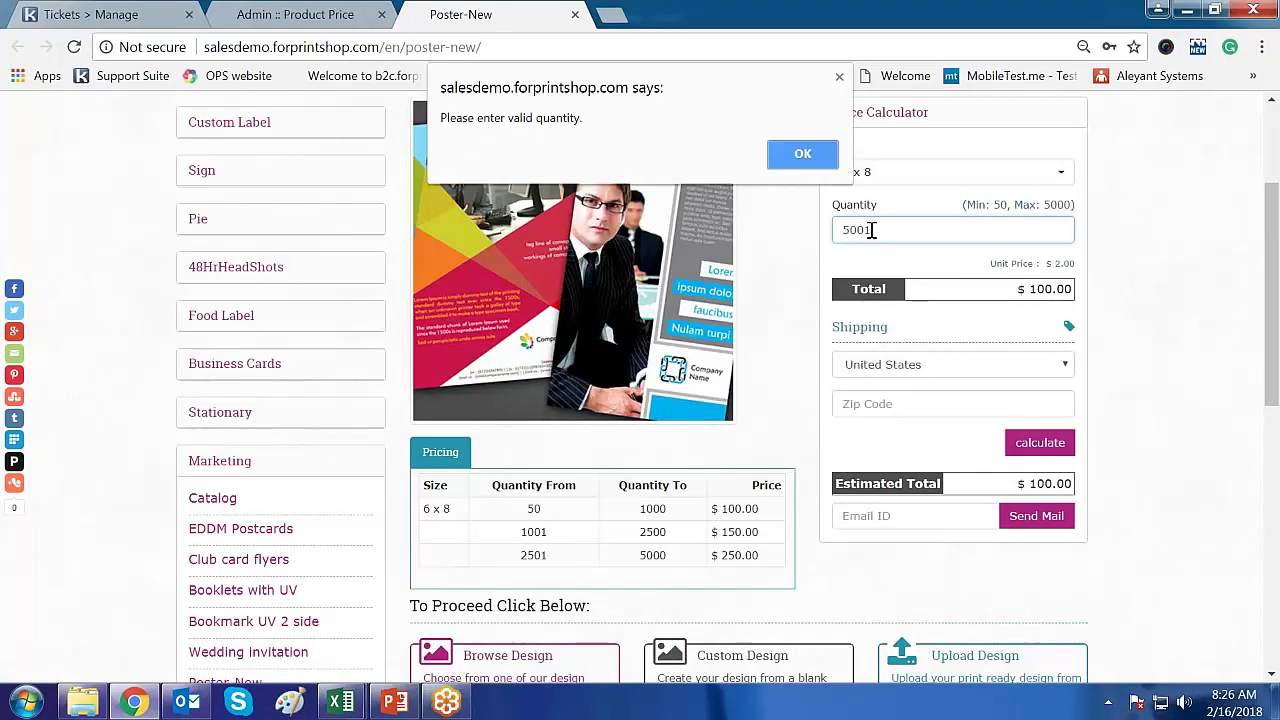
{"action": "left_click", "coordinate": [802, 155]}
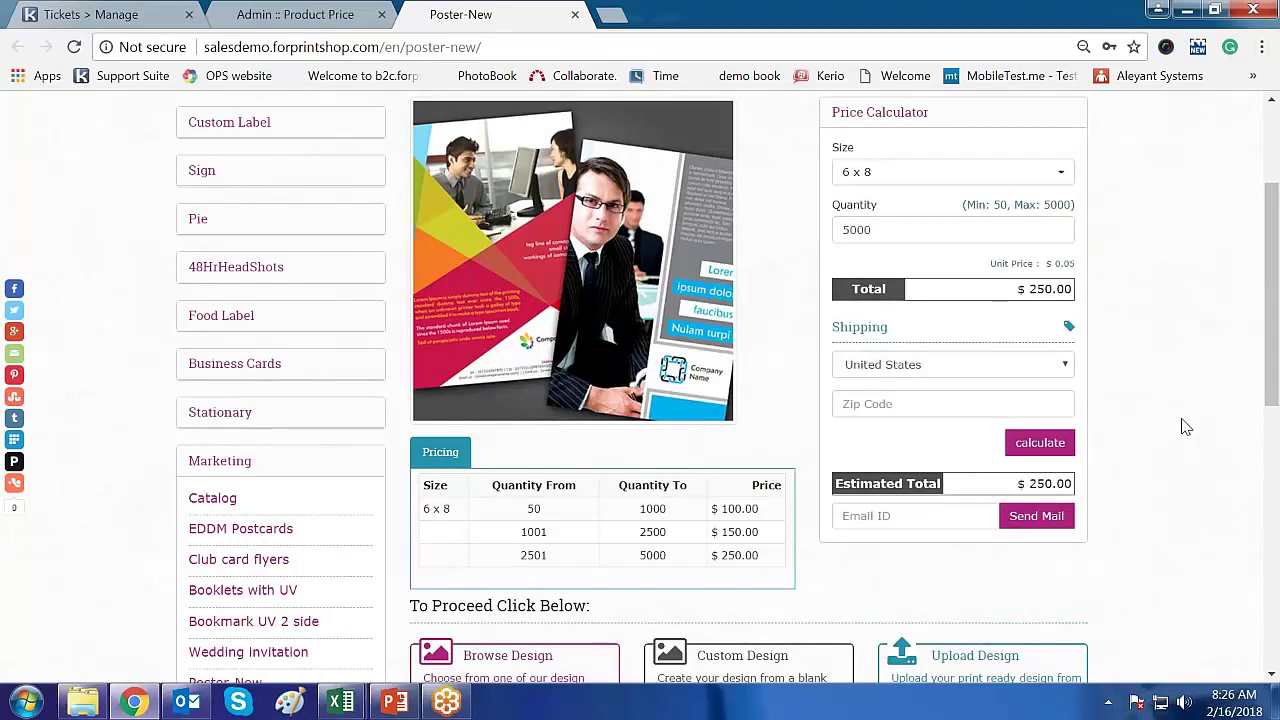
Return to the admin and review the Restrict User to order quantity option in the product's general settings.
{"action": "left_click", "coordinate": [340, 16]}
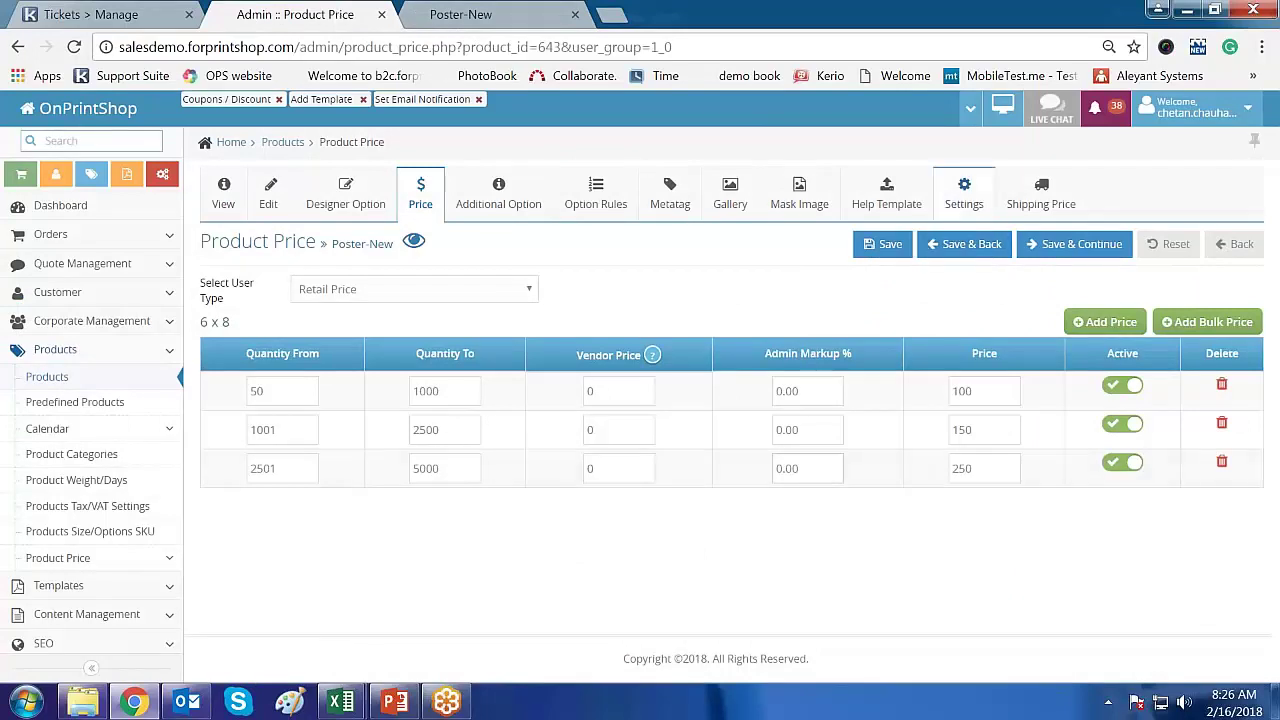
{"action": "left_click", "coordinate": [964, 193]}
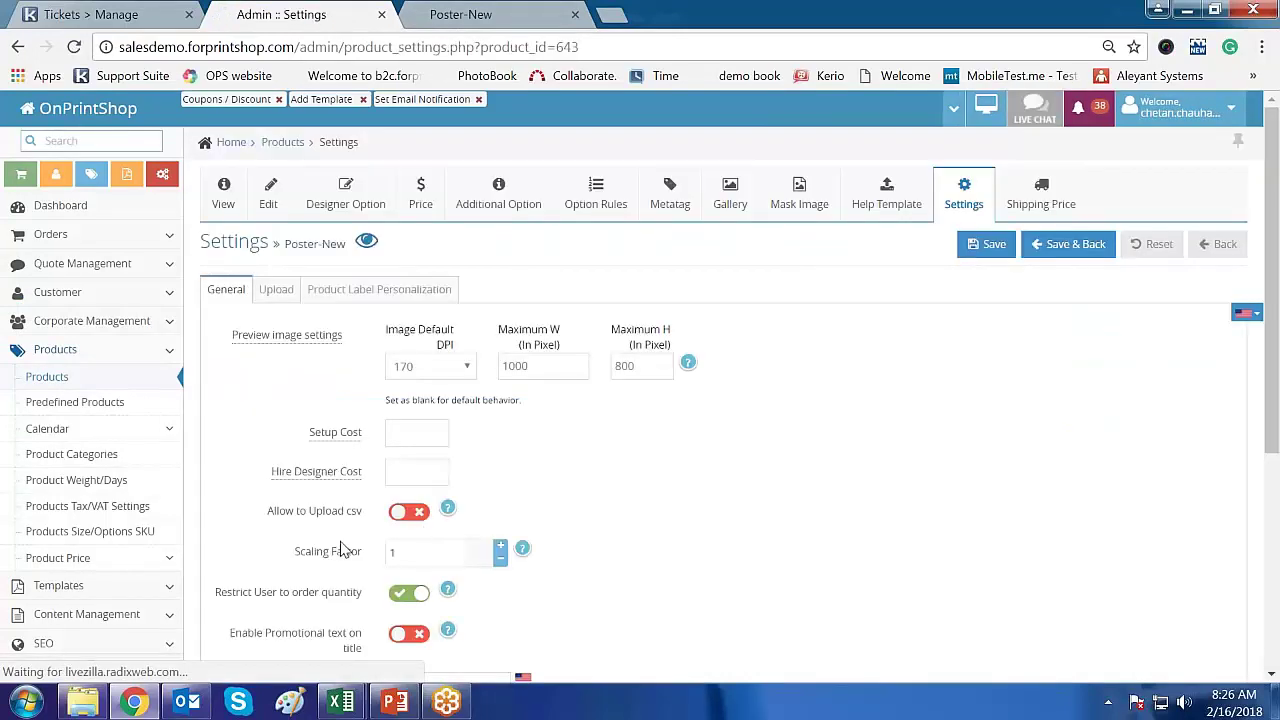
{"action": "left_click_drag", "start_coordinate": [256, 592], "coordinate": [316, 592]}
{"action": "left_click", "coordinate": [848, 533]}
{"action": "scroll", "coordinate": [848, 533], "scroll_direction": "down", "scroll_amount": 2}
Go back to the Poster-New storefront page and examine the unit price and total for the entered quantity.
{"action": "left_click", "coordinate": [461, 16]}
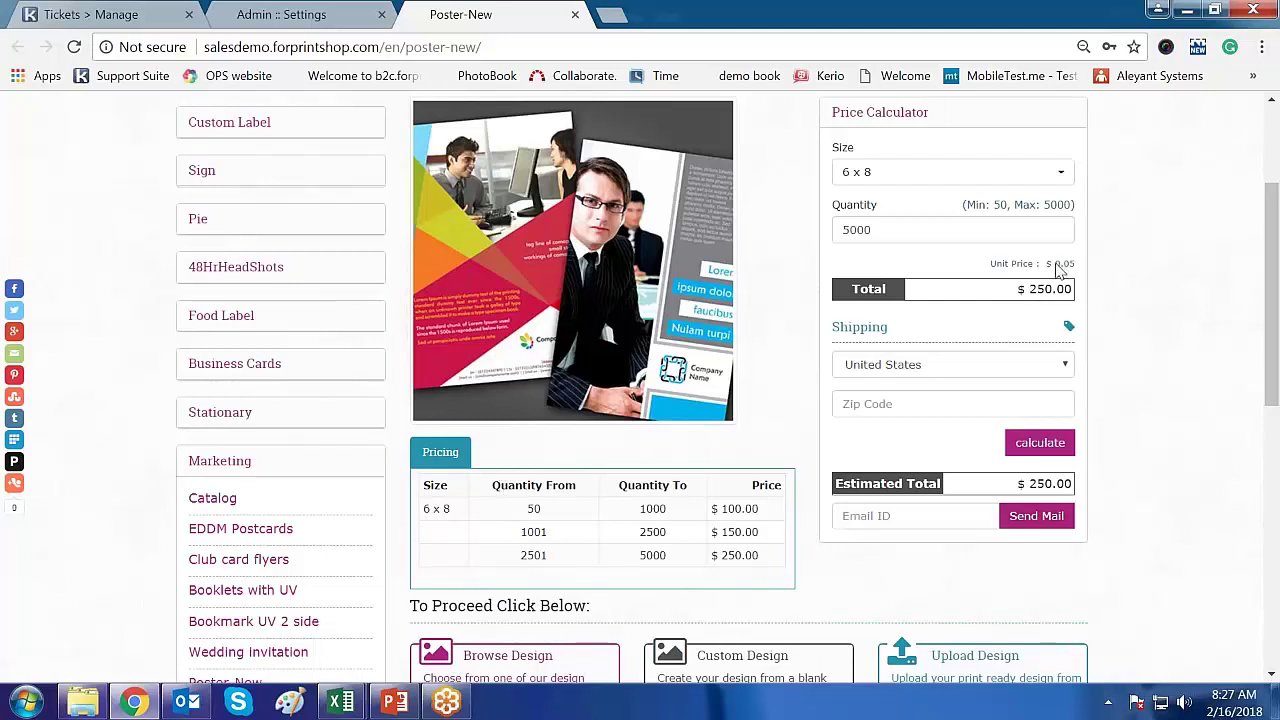
{"action": "left_click_drag", "start_coordinate": [1057, 264], "coordinate": [1080, 293]}
{"action": "left_click", "coordinate": [1176, 367]}
{"action": "scroll", "coordinate": [1160, 348], "scroll_direction": "down", "scroll_amount": 1}
{"action": "scroll", "coordinate": [1160, 348], "scroll_direction": "down", "scroll_amount": 1}
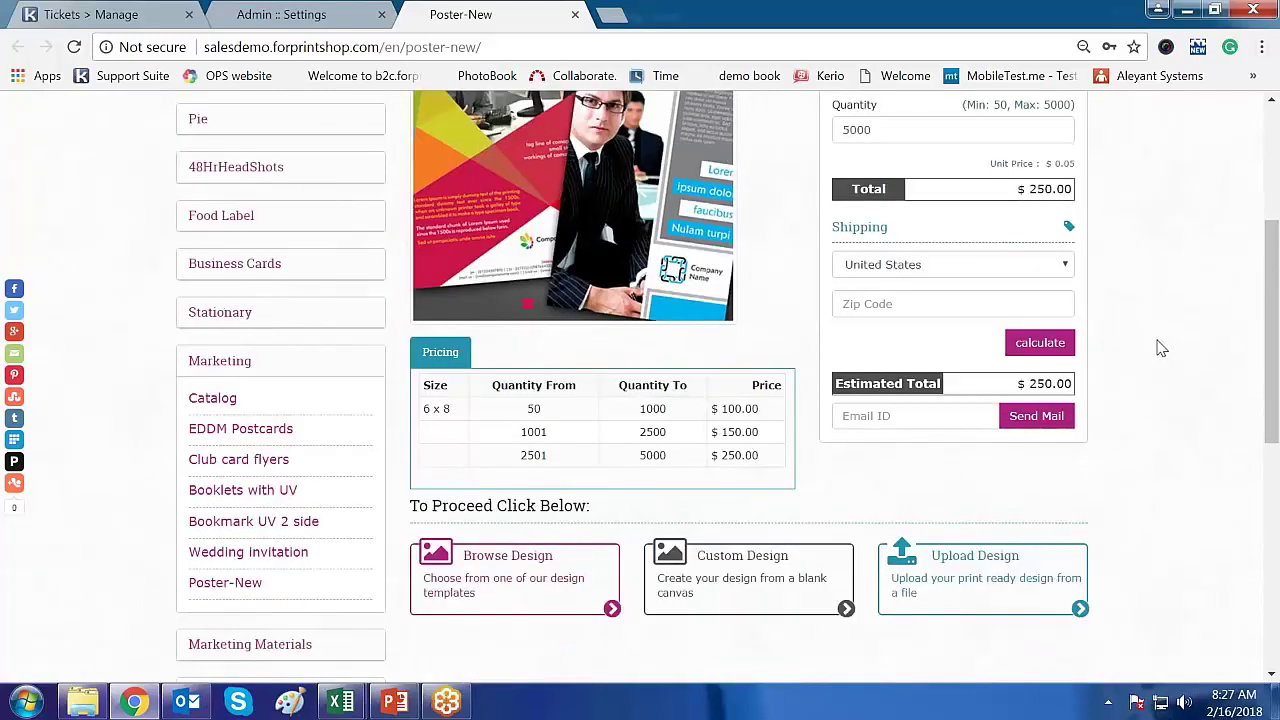
{"action": "scroll", "coordinate": [1160, 348], "scroll_direction": "up", "scroll_amount": 2}
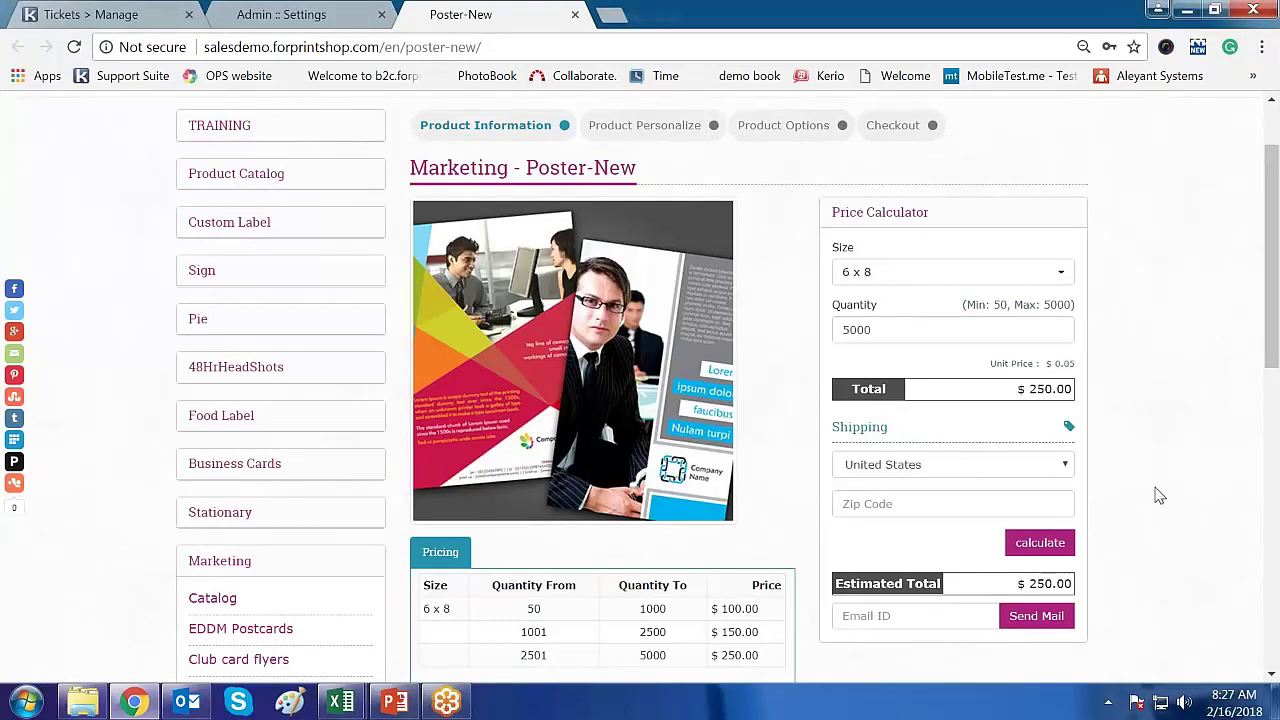
{"action": "scroll", "coordinate": [1159, 497], "scroll_direction": "down", "scroll_amount": 1}
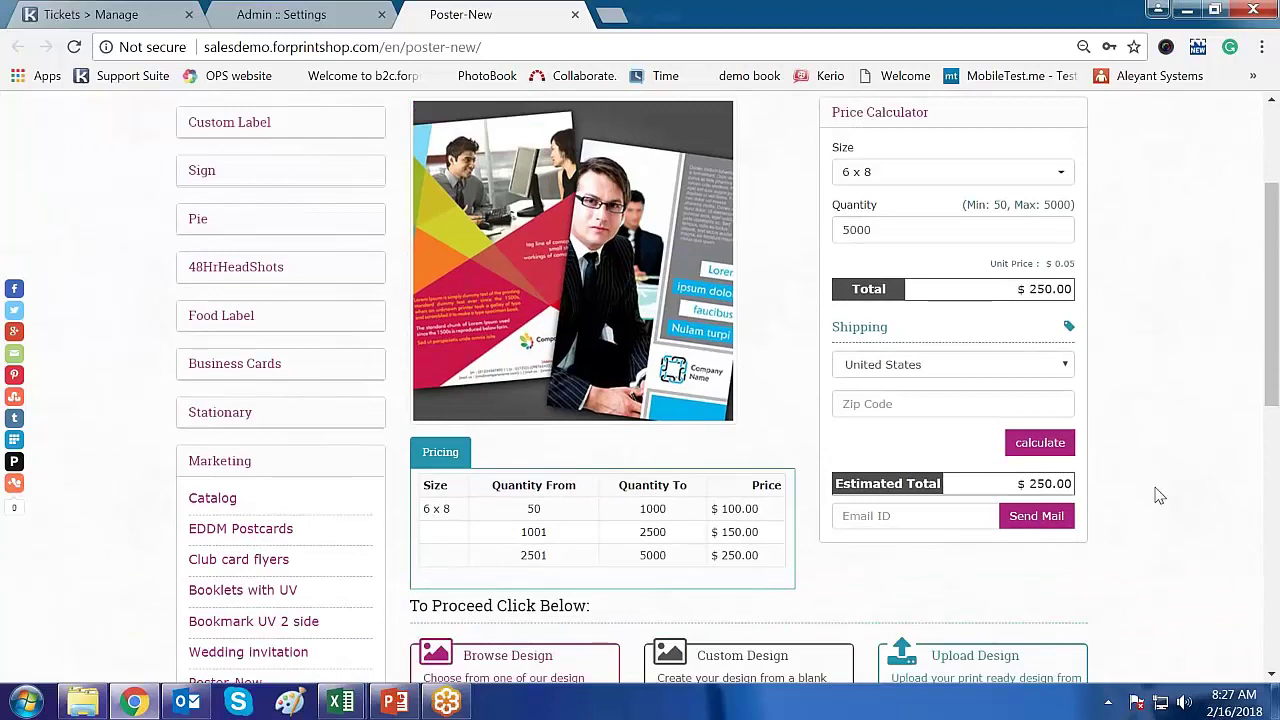
Review the Poster-New page from its product title to the price calculator and pricing table.
{"action": "scroll", "coordinate": [1159, 497], "scroll_direction": "up", "scroll_amount": 2}
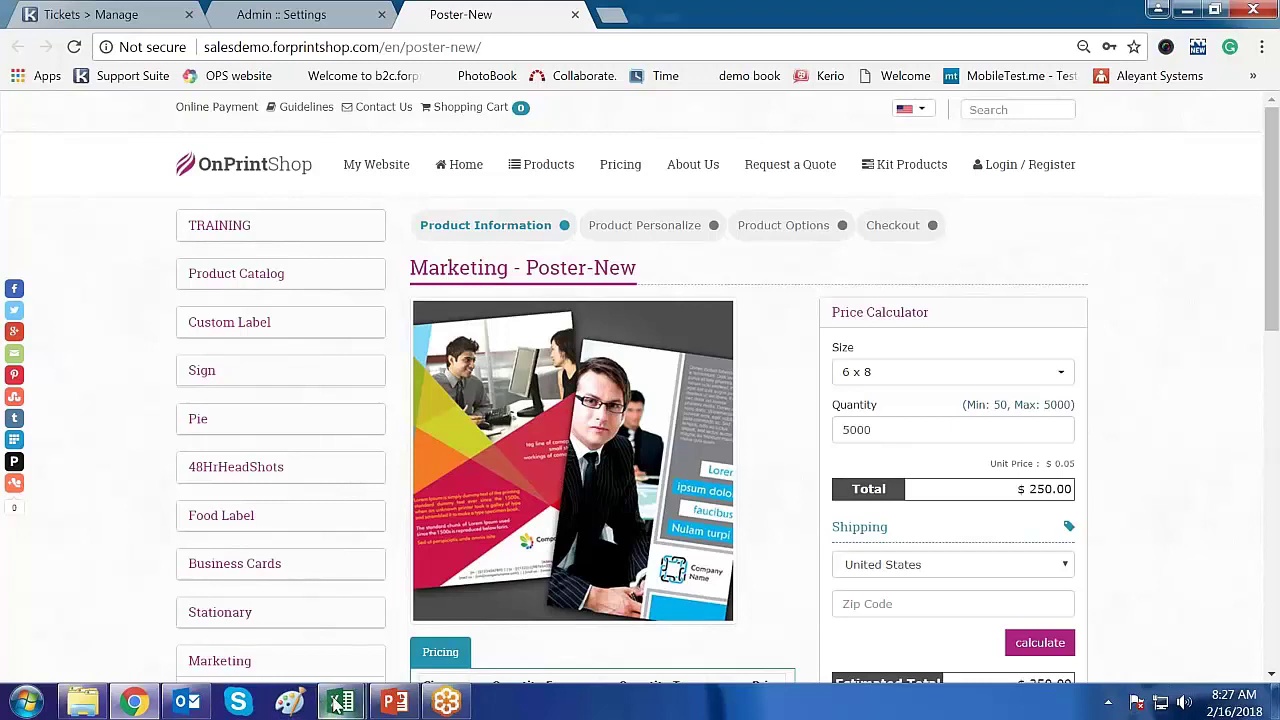
{"action": "mouse_move", "coordinate": [342, 703]}
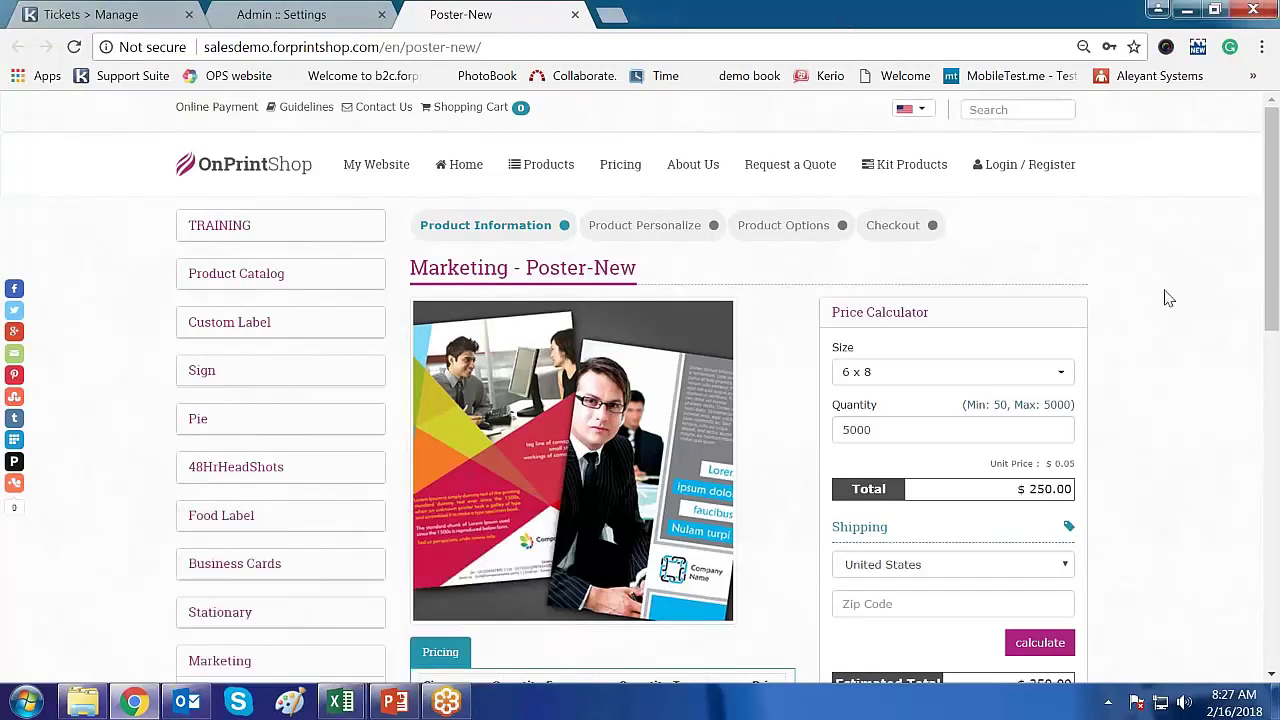
{"action": "scroll", "coordinate": [1169, 298], "scroll_direction": "down", "scroll_amount": 2}
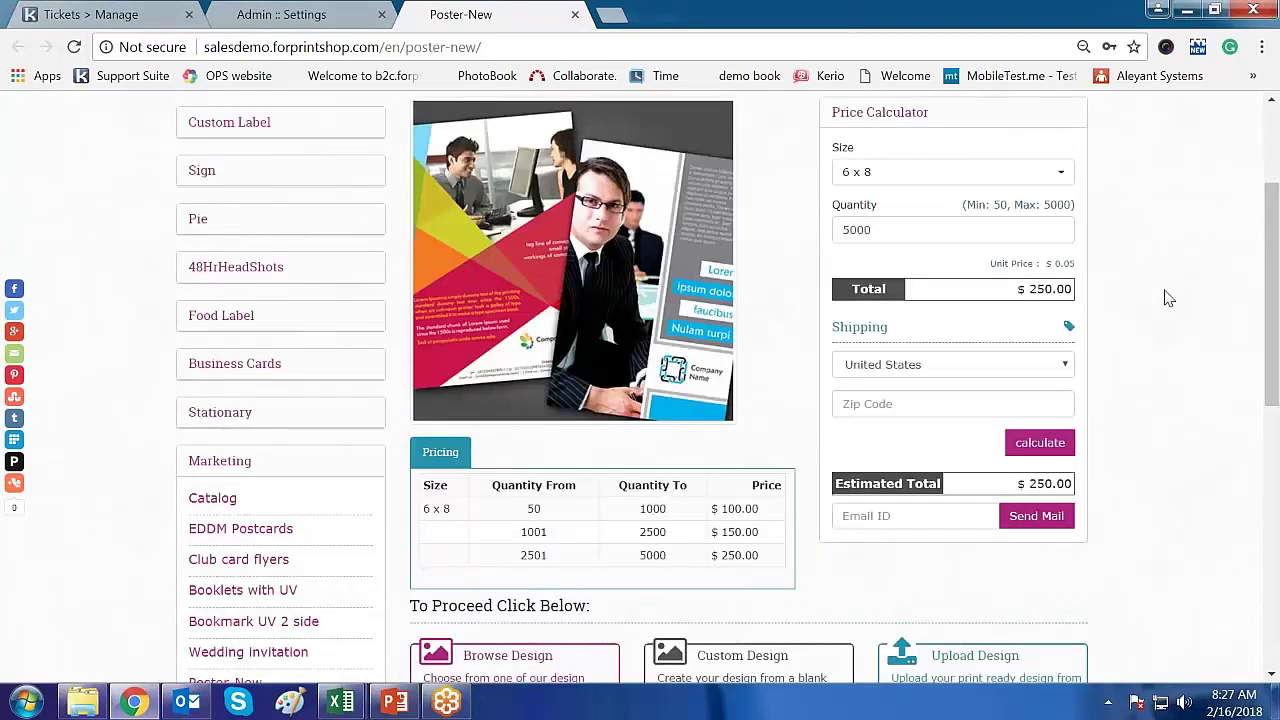
{"action": "scroll", "coordinate": [1169, 298], "scroll_direction": "up", "scroll_amount": 2}
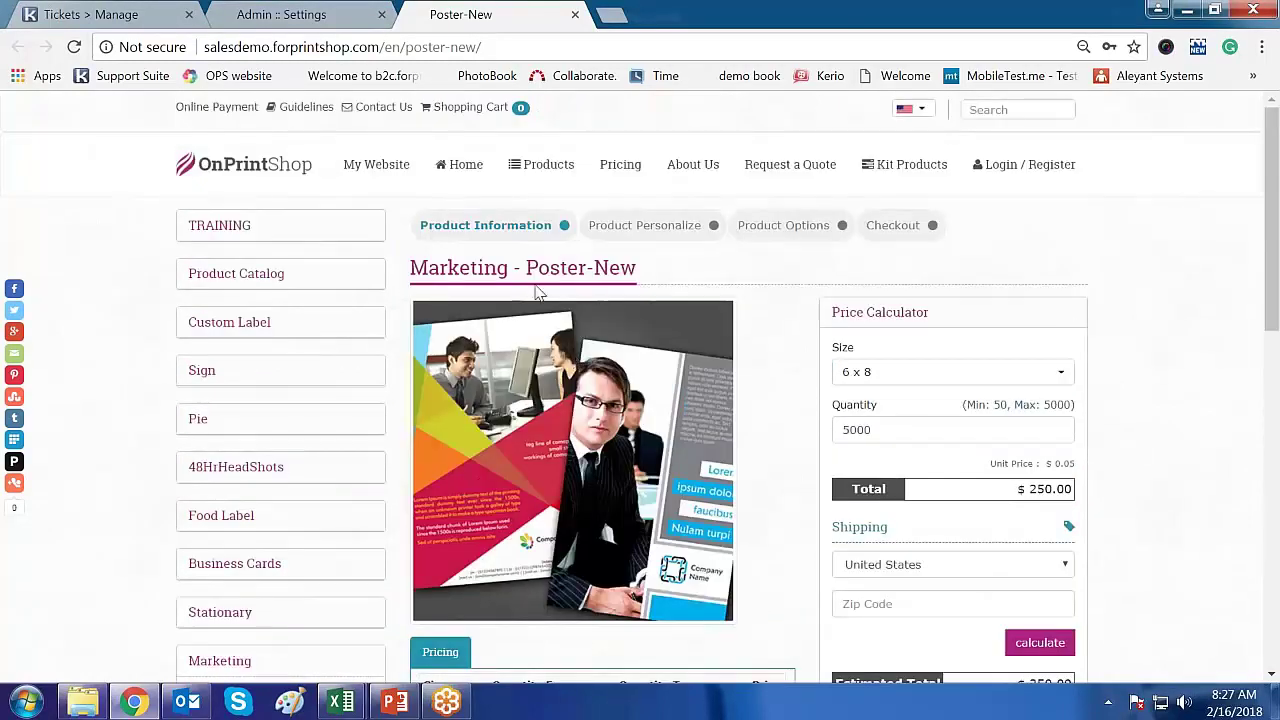
{"action": "left_click_drag", "start_coordinate": [526, 268], "coordinate": [578, 268]}
{"action": "left_click", "coordinate": [1144, 360]}
{"action": "scroll", "coordinate": [1144, 360], "scroll_direction": "down", "scroll_amount": 1}
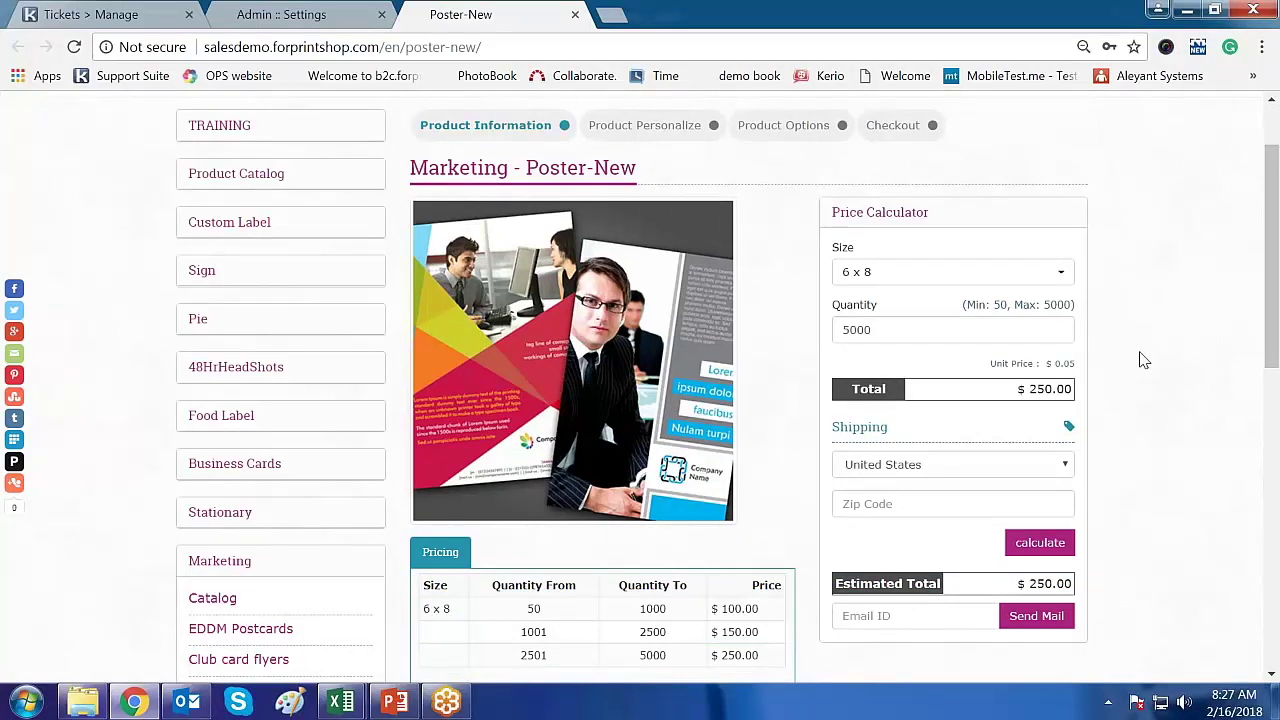
{"action": "left_click_drag", "start_coordinate": [526, 168], "coordinate": [575, 169]}
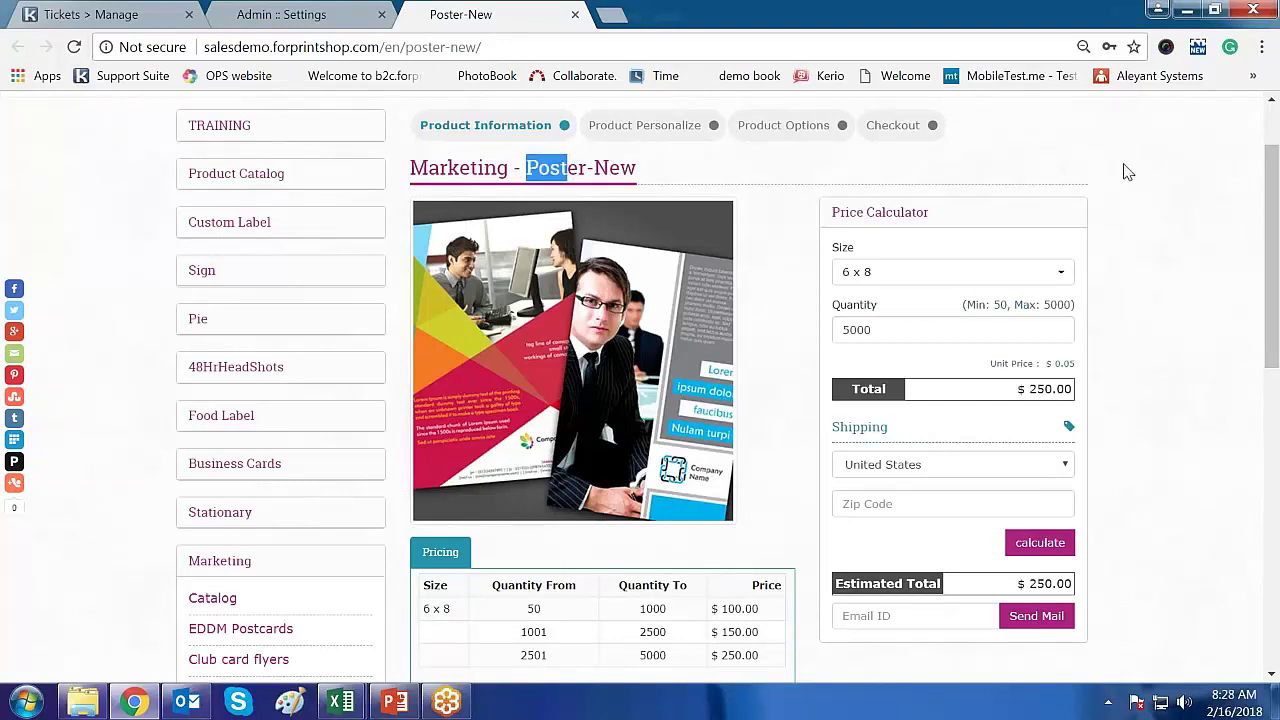